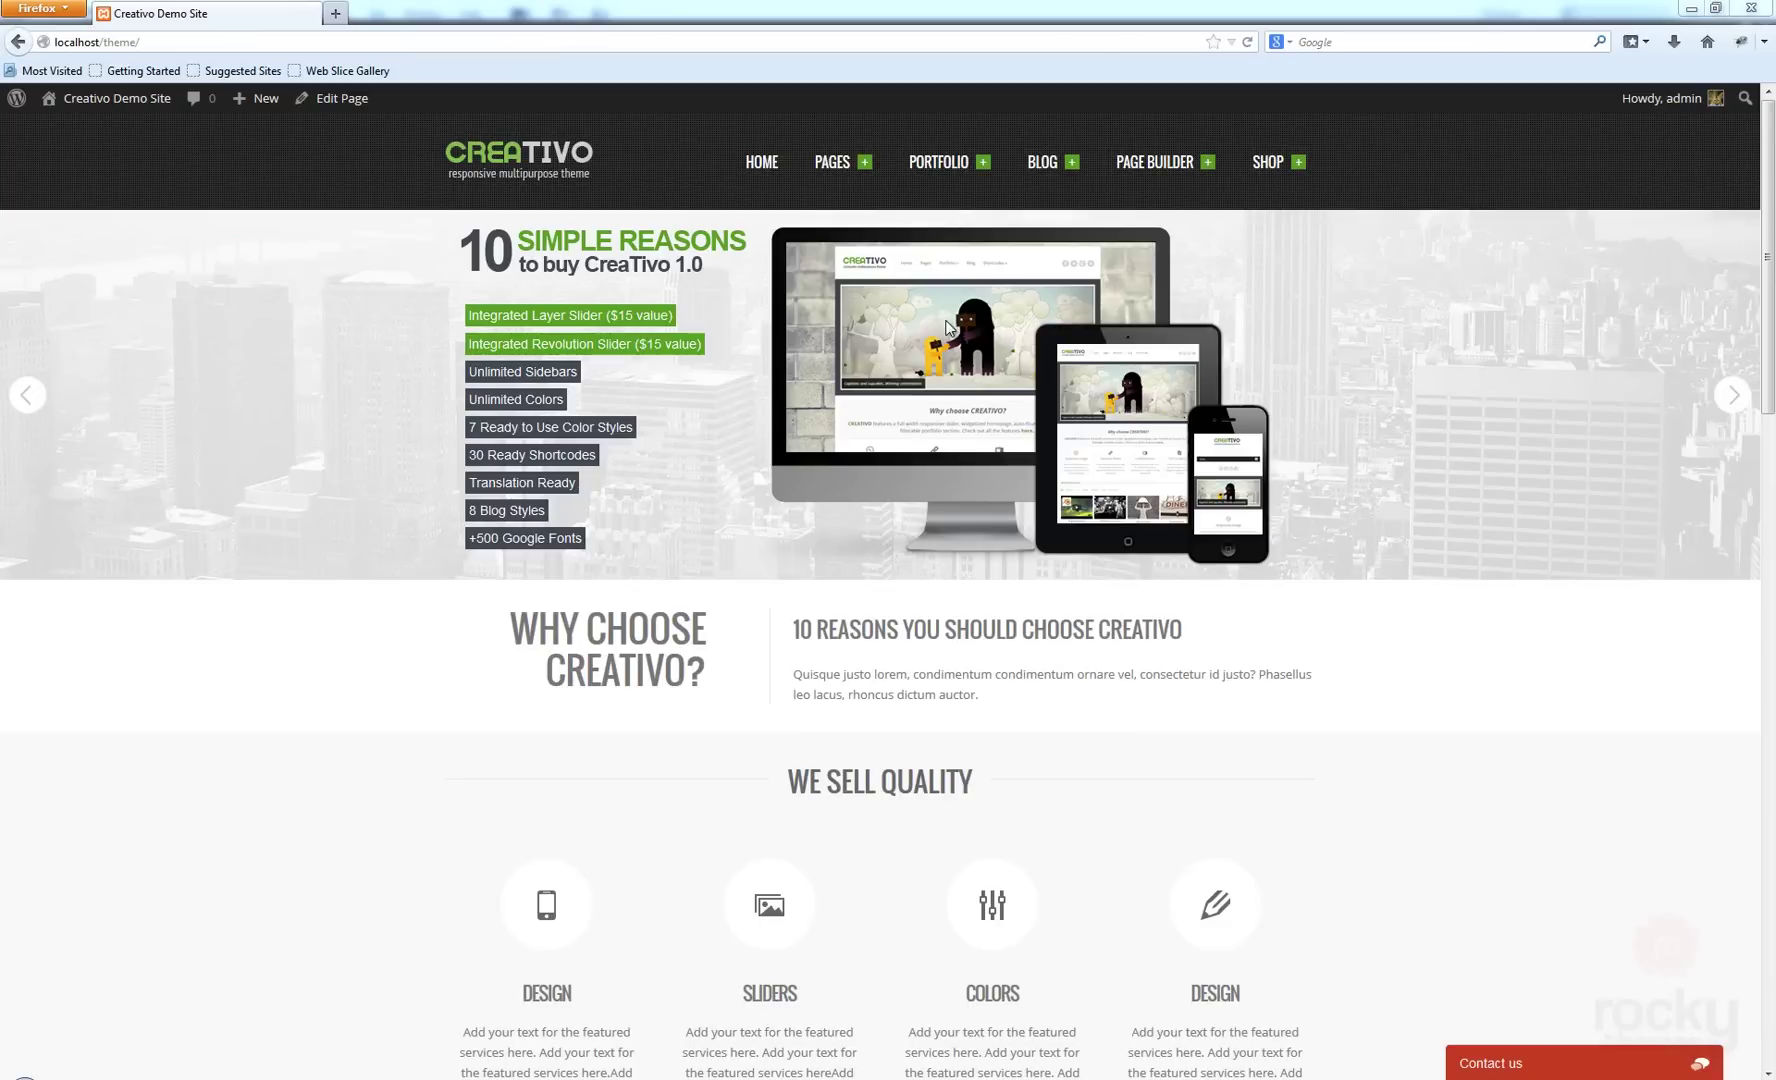
Go from the demo front page to the admin Dashboard at localhost/theme/wp-admin.
left_click(214, 42)
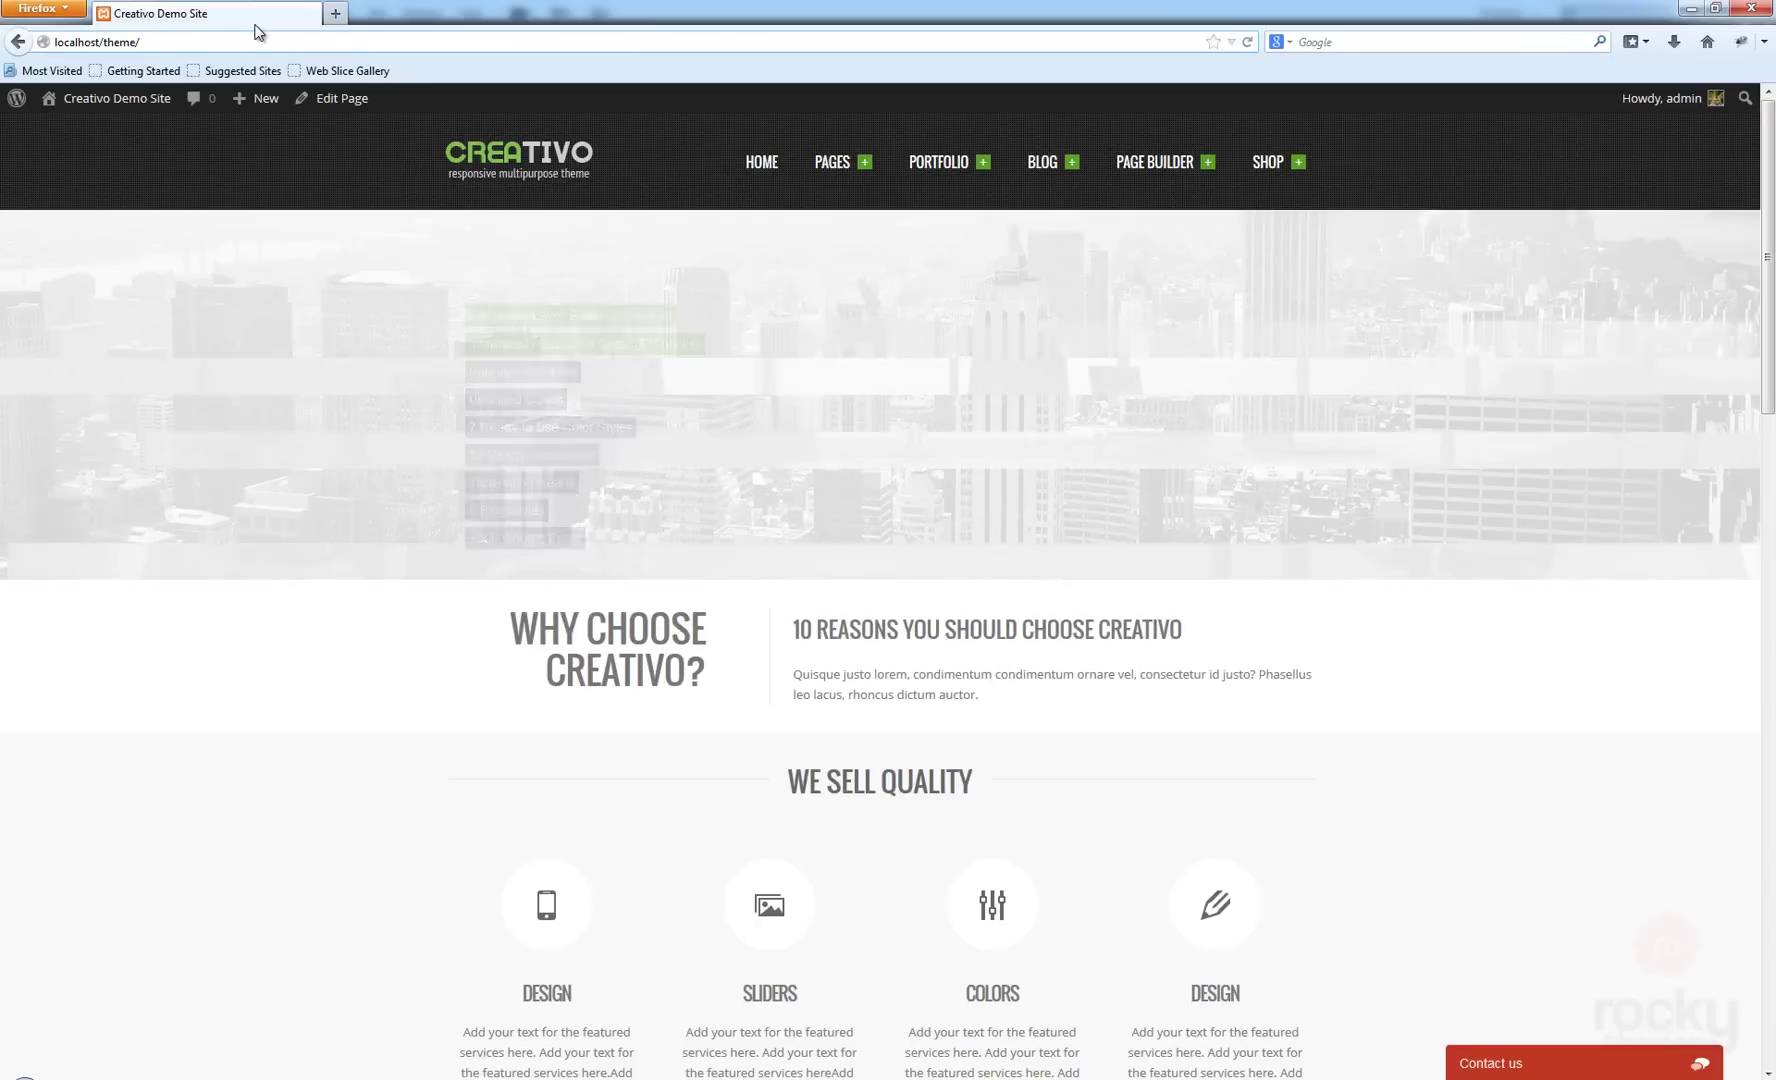
type("wp-ad")
key("Return")
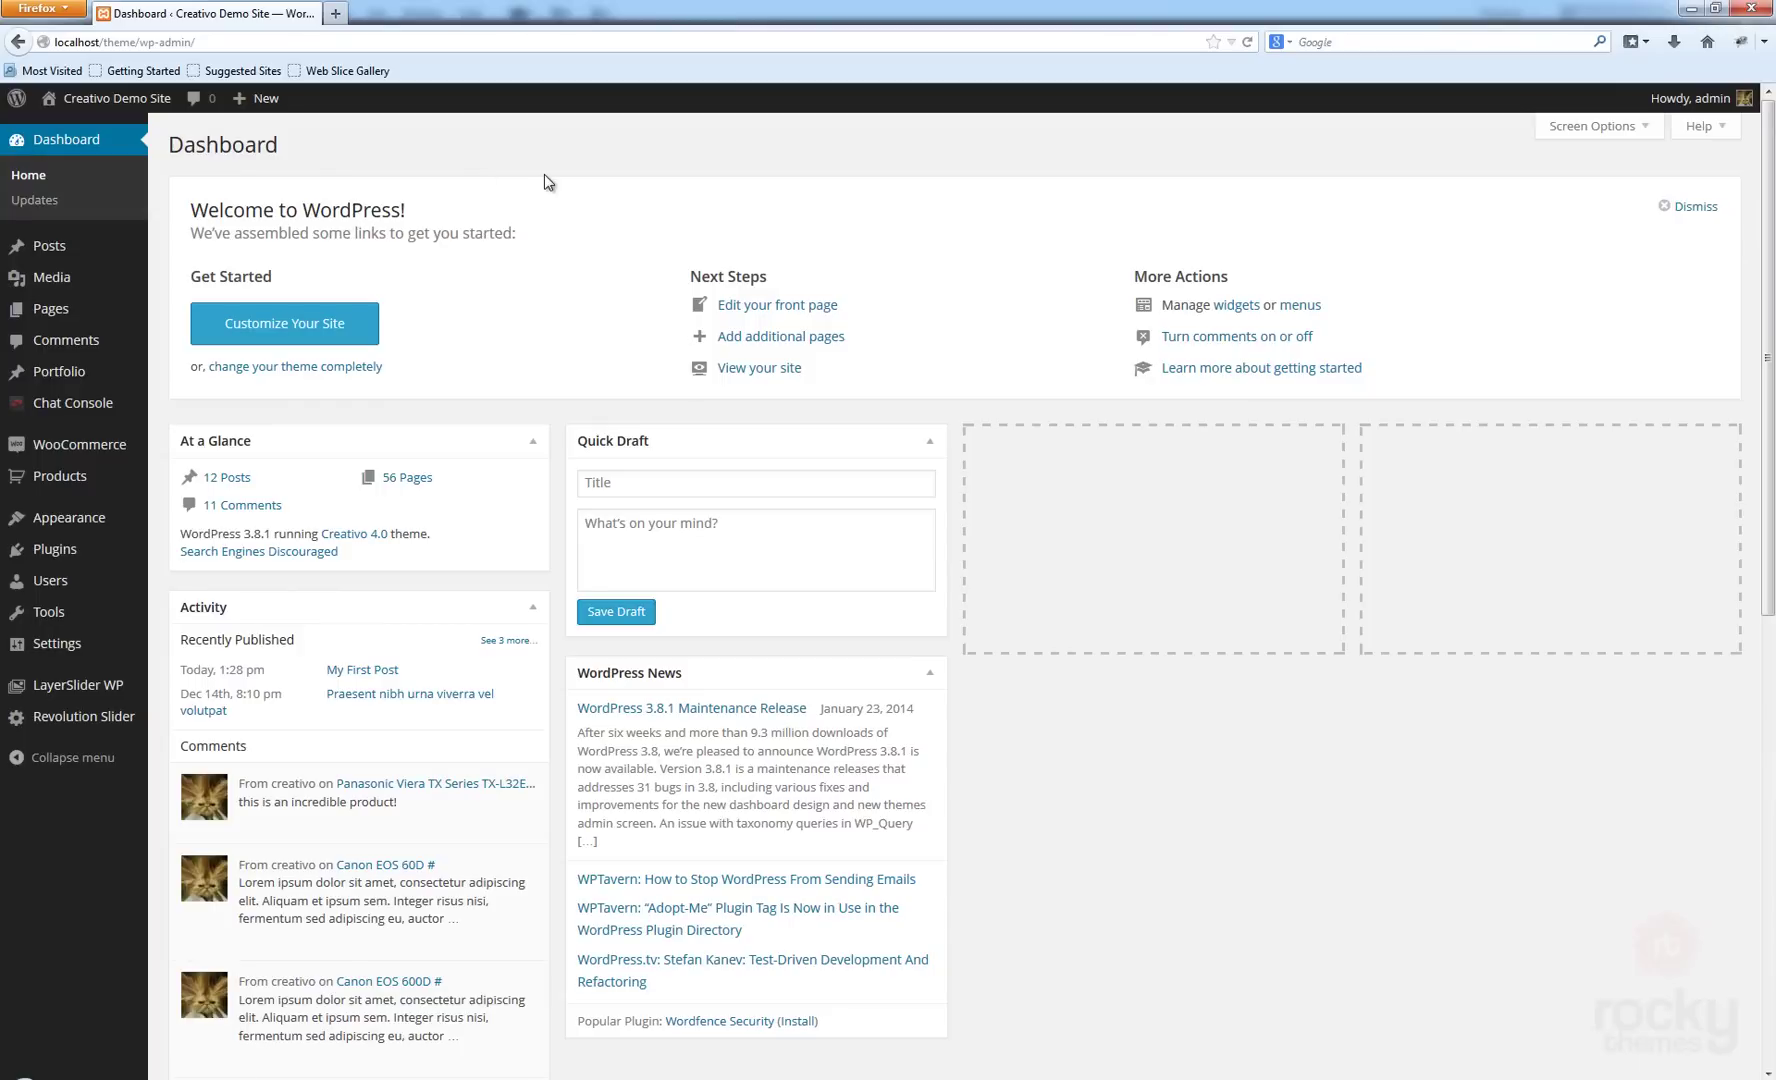
Create a new Portfolio item titled 'My First Portfolio'.
mouse_move(85, 376)
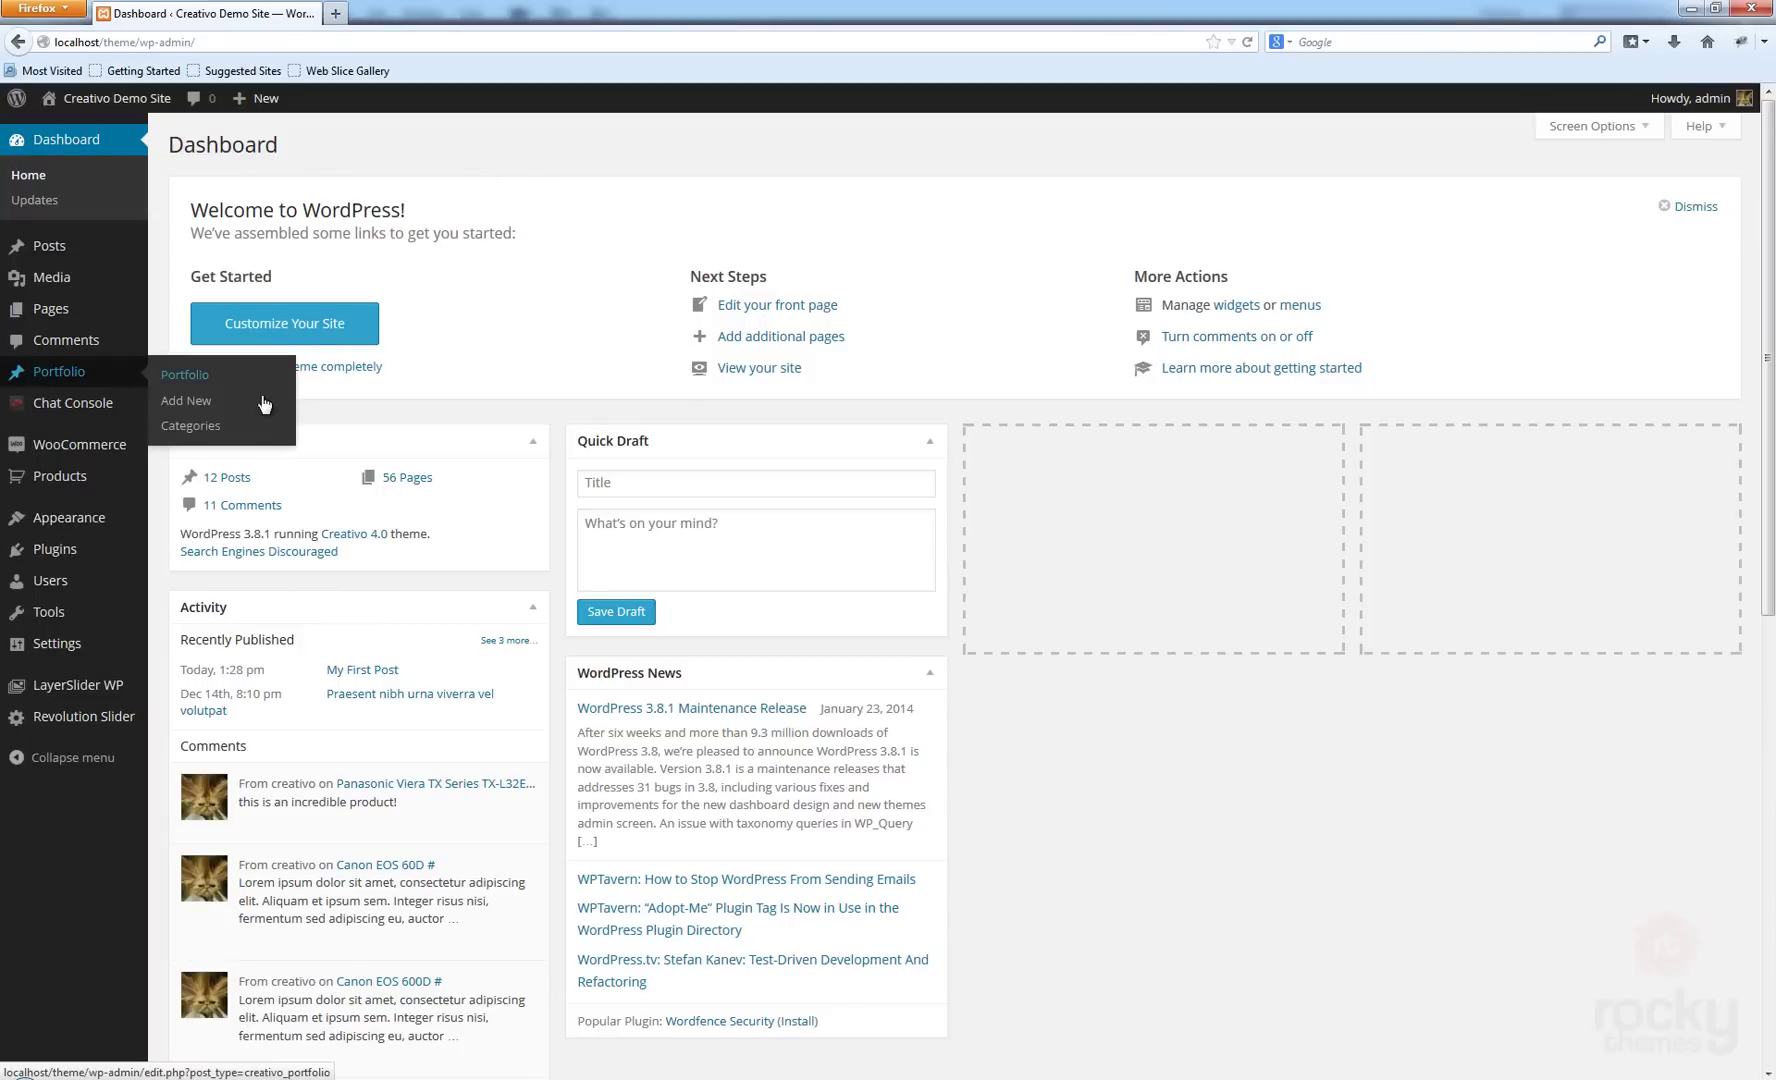
left_click(206, 403)
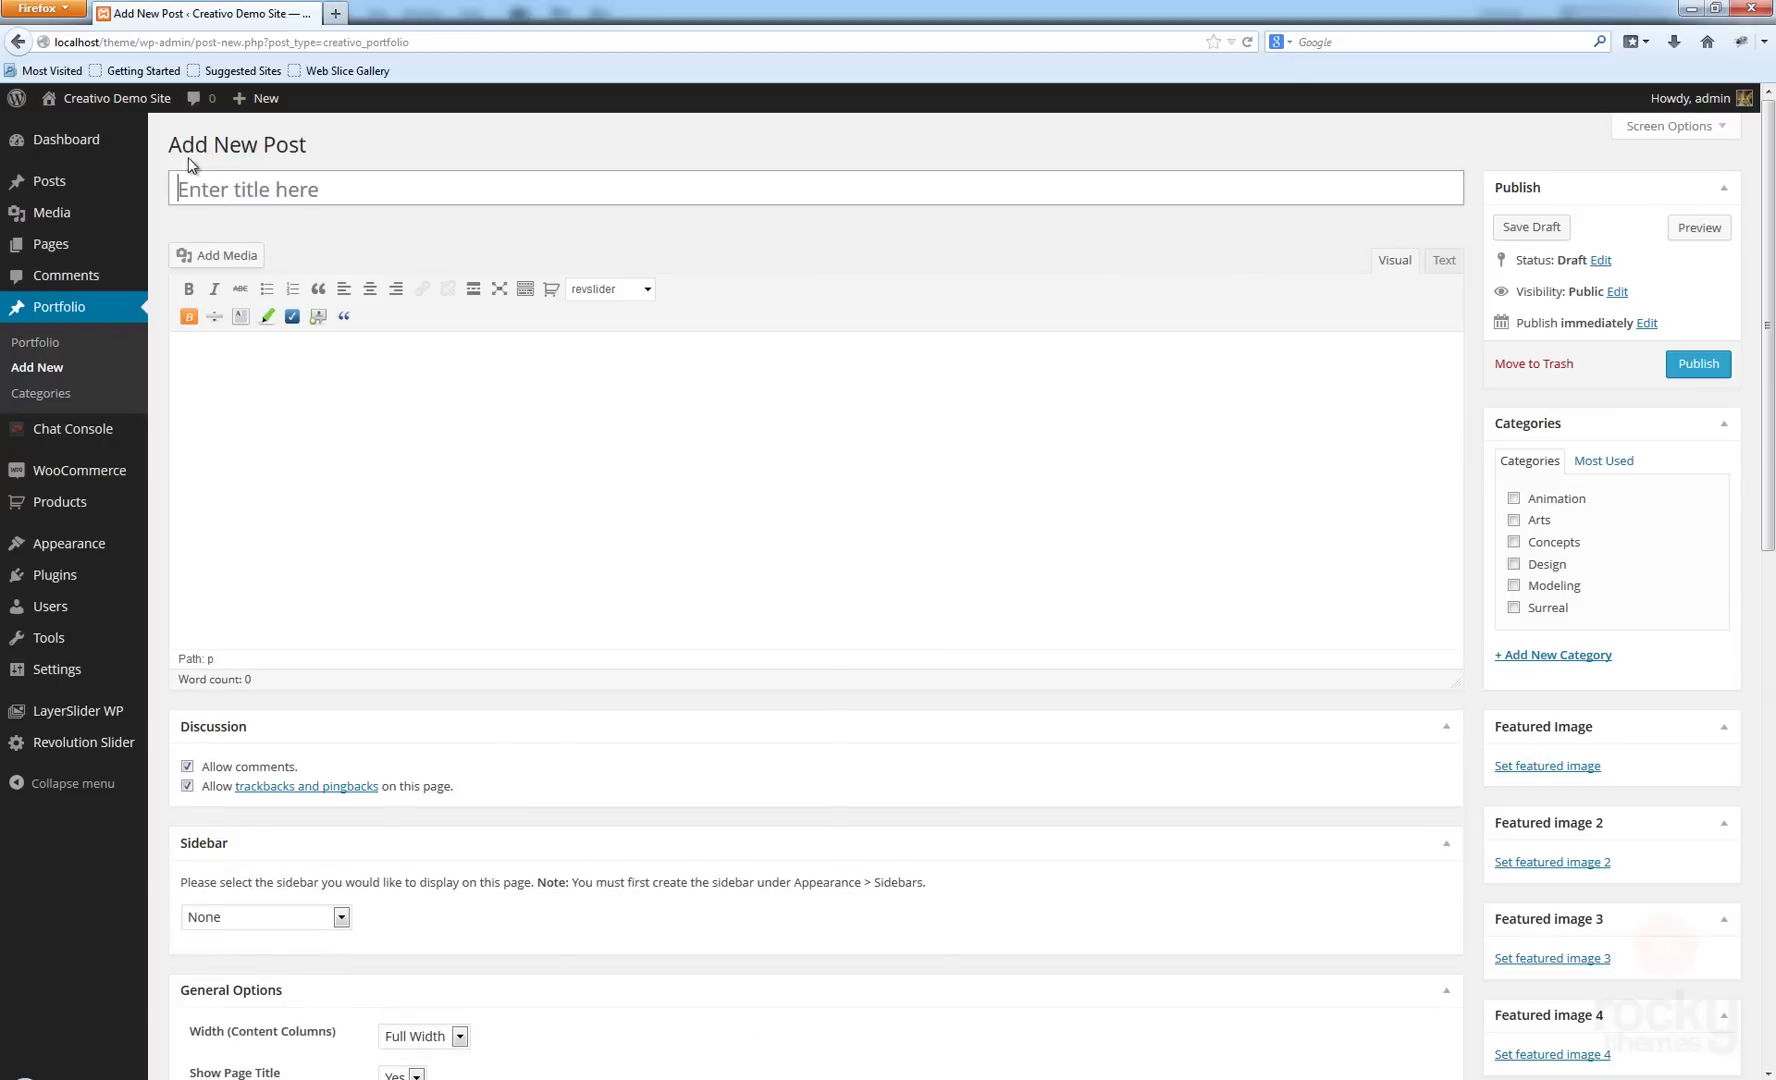
left_click(341, 137)
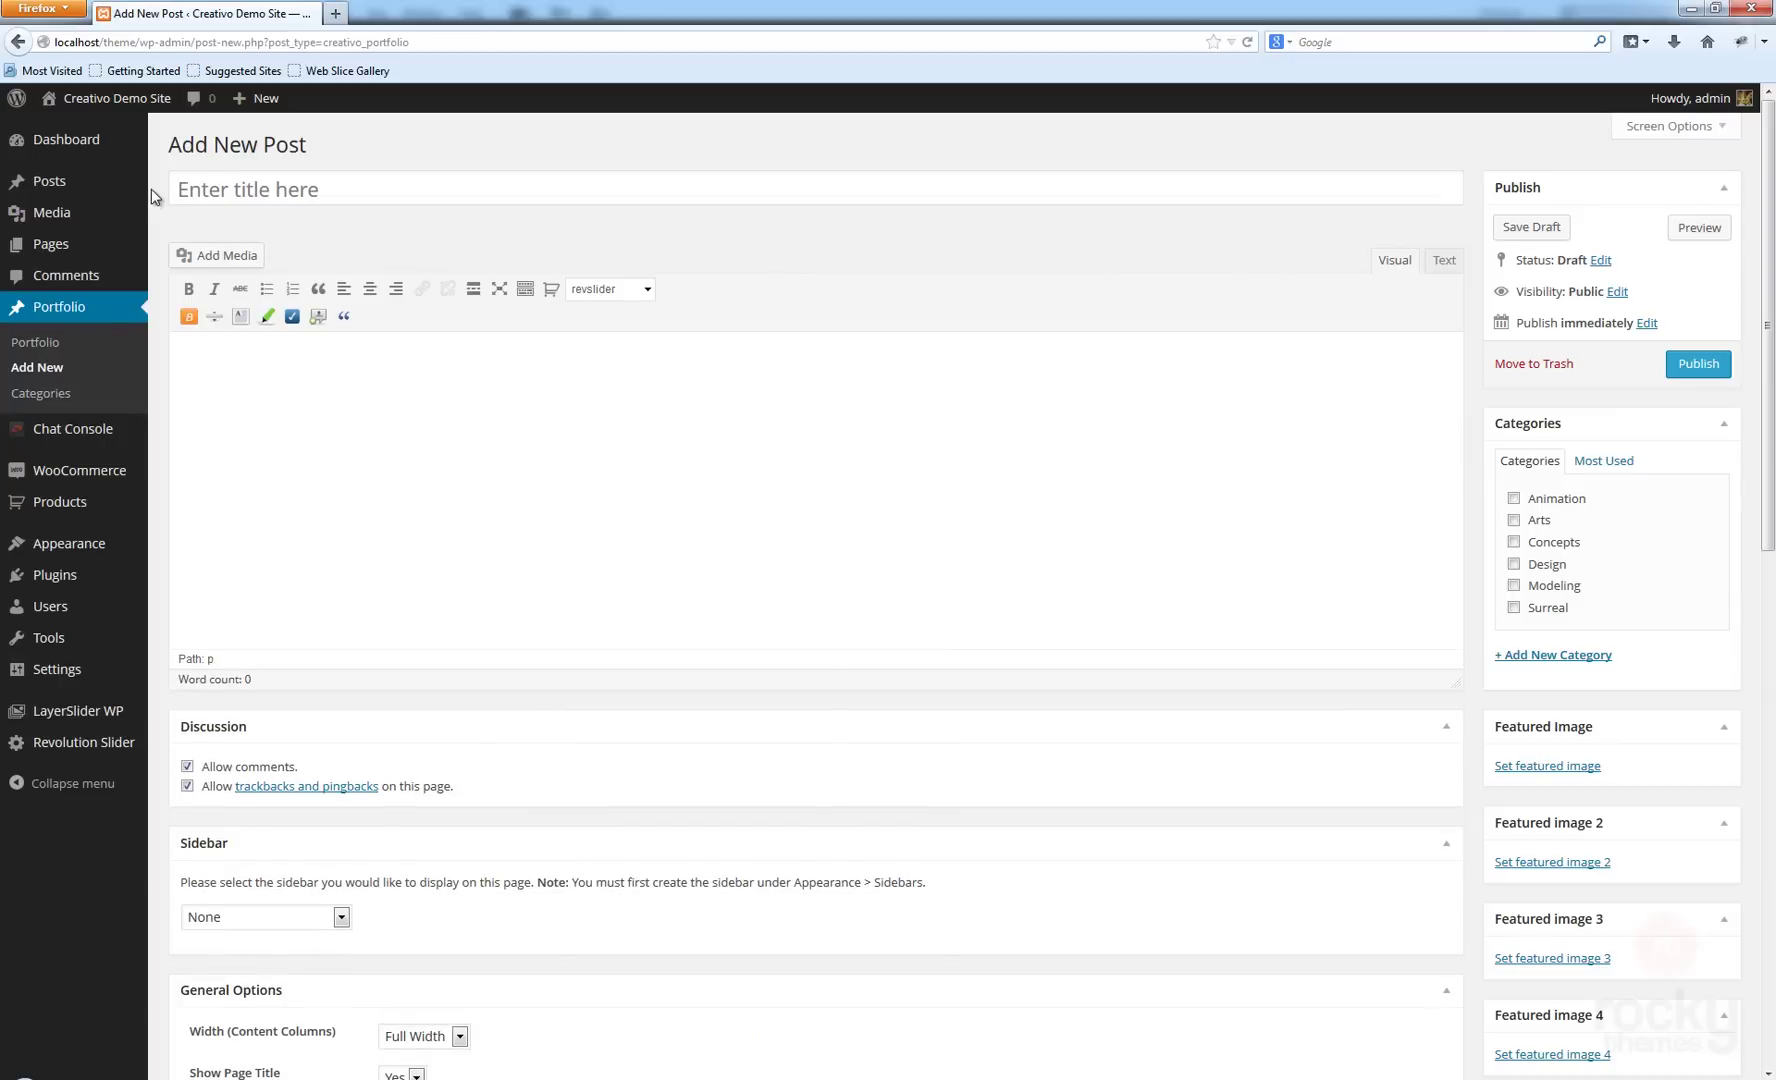
left_click(600, 185)
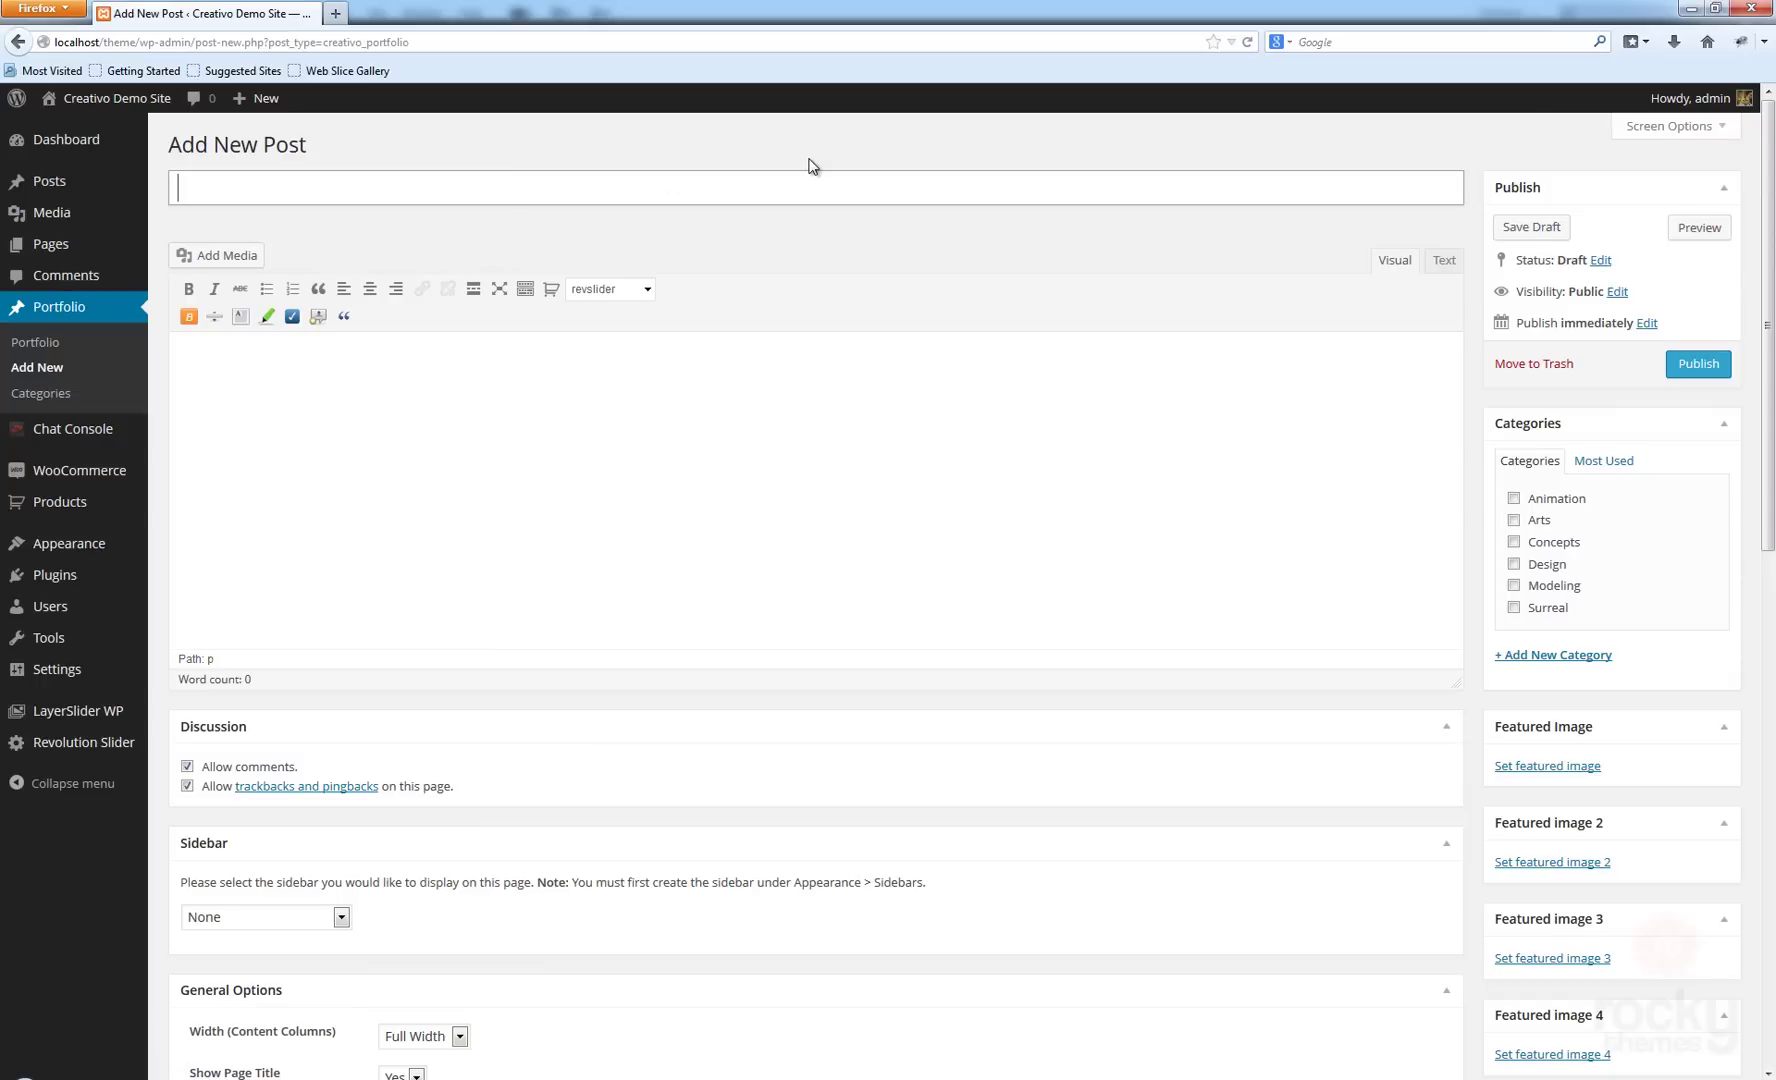
type("My First Portfolio")
Replace the placeholder description with a single sentence beginning 'This is my'.
key("Tab")
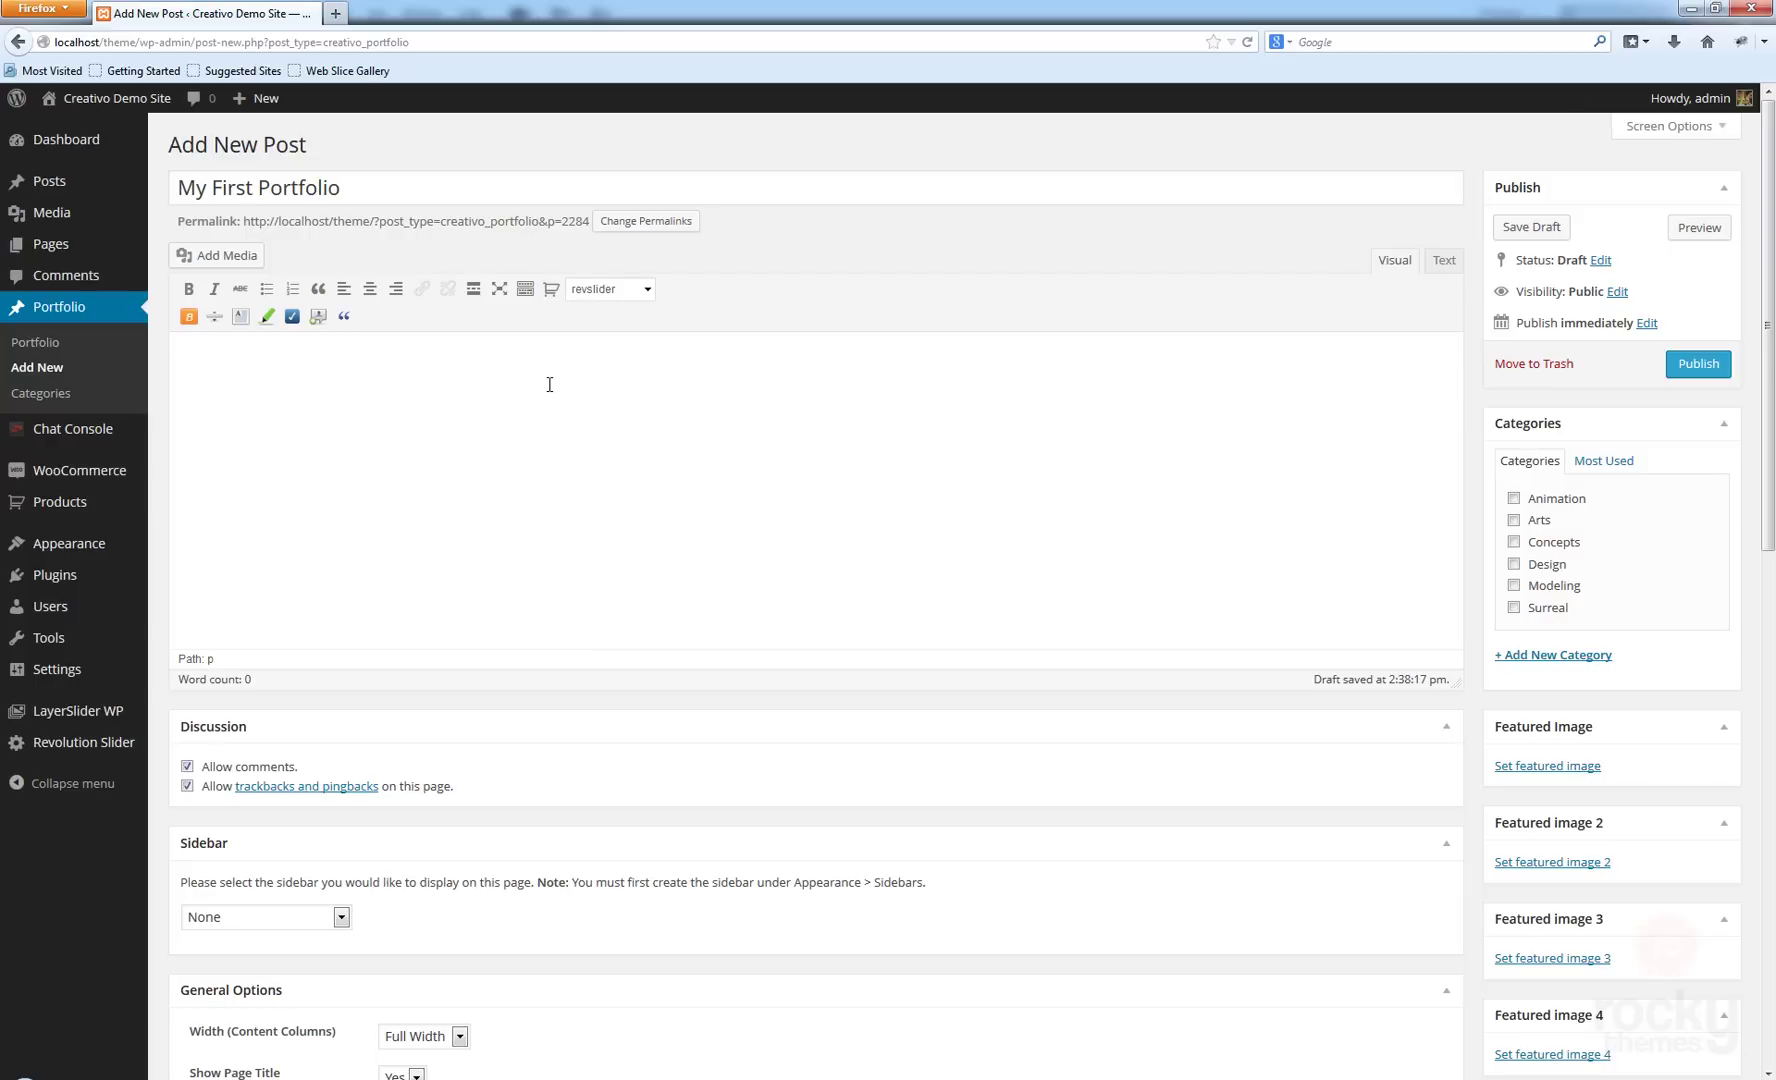
type("rem ip")
key("ctrl+a")
type("This is my fp")
key("BackSpace")
key("BackSpace")
type("p")
type(".")
key("ctrl+a")
Repeat the sentence into a full paragraph and paste it again as a second paragraph.
left_click(549, 384)
key("ctrl+a")
key("ctrl+c")
key("Right")
key("ctrl+v")
key("ctrl+v")
key("ctrl+v")
key("ctrl+v")
key("ctrl+v")
key("ctrl+v")
key("ctrl+v")
key("ctrl+v")
key("ctrl+v")
key("ctrl+v")
key("ctrl+v")
key("ctrl+v")
key("ctrl+v")
key("ctrl+v")
key("ctrl+v")
key("ctrl+v")
key("ctrl+v")
key("ctrl+v")
key("ctrl+v")
key("ctrl+v")
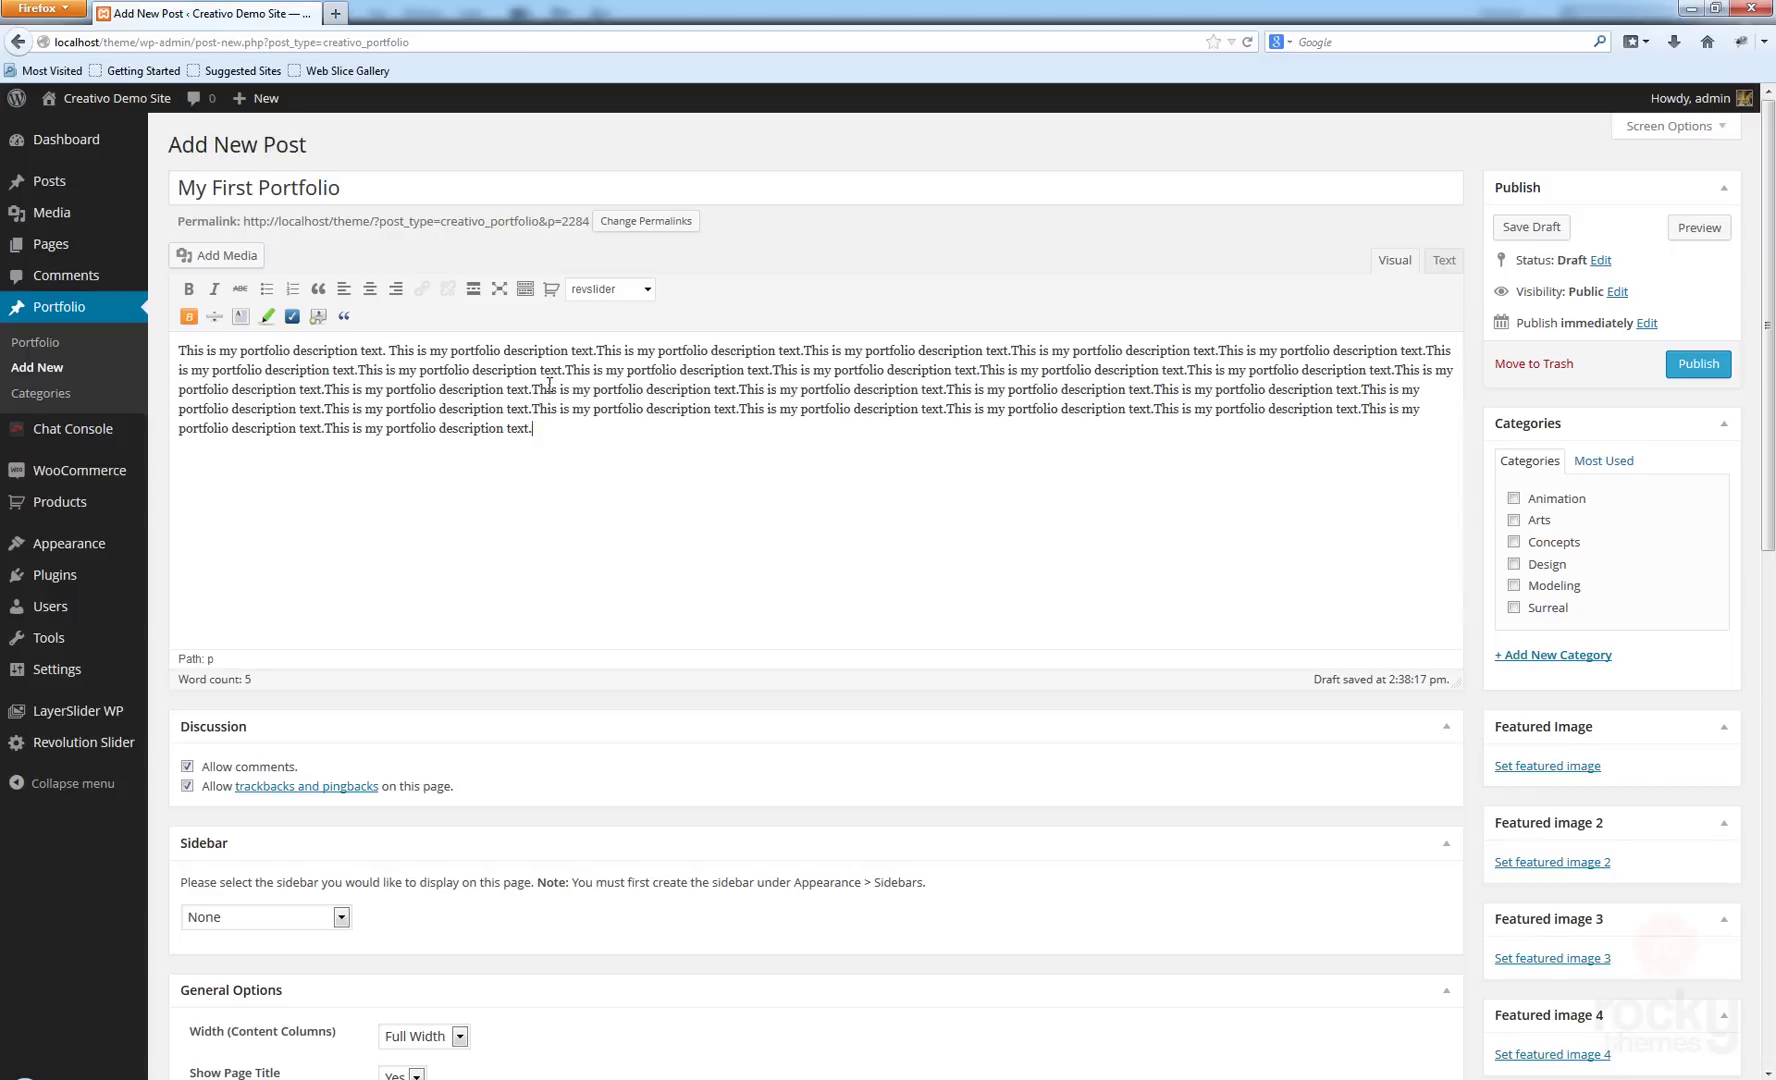
key("ctrl+v")
key("ctrl+v")
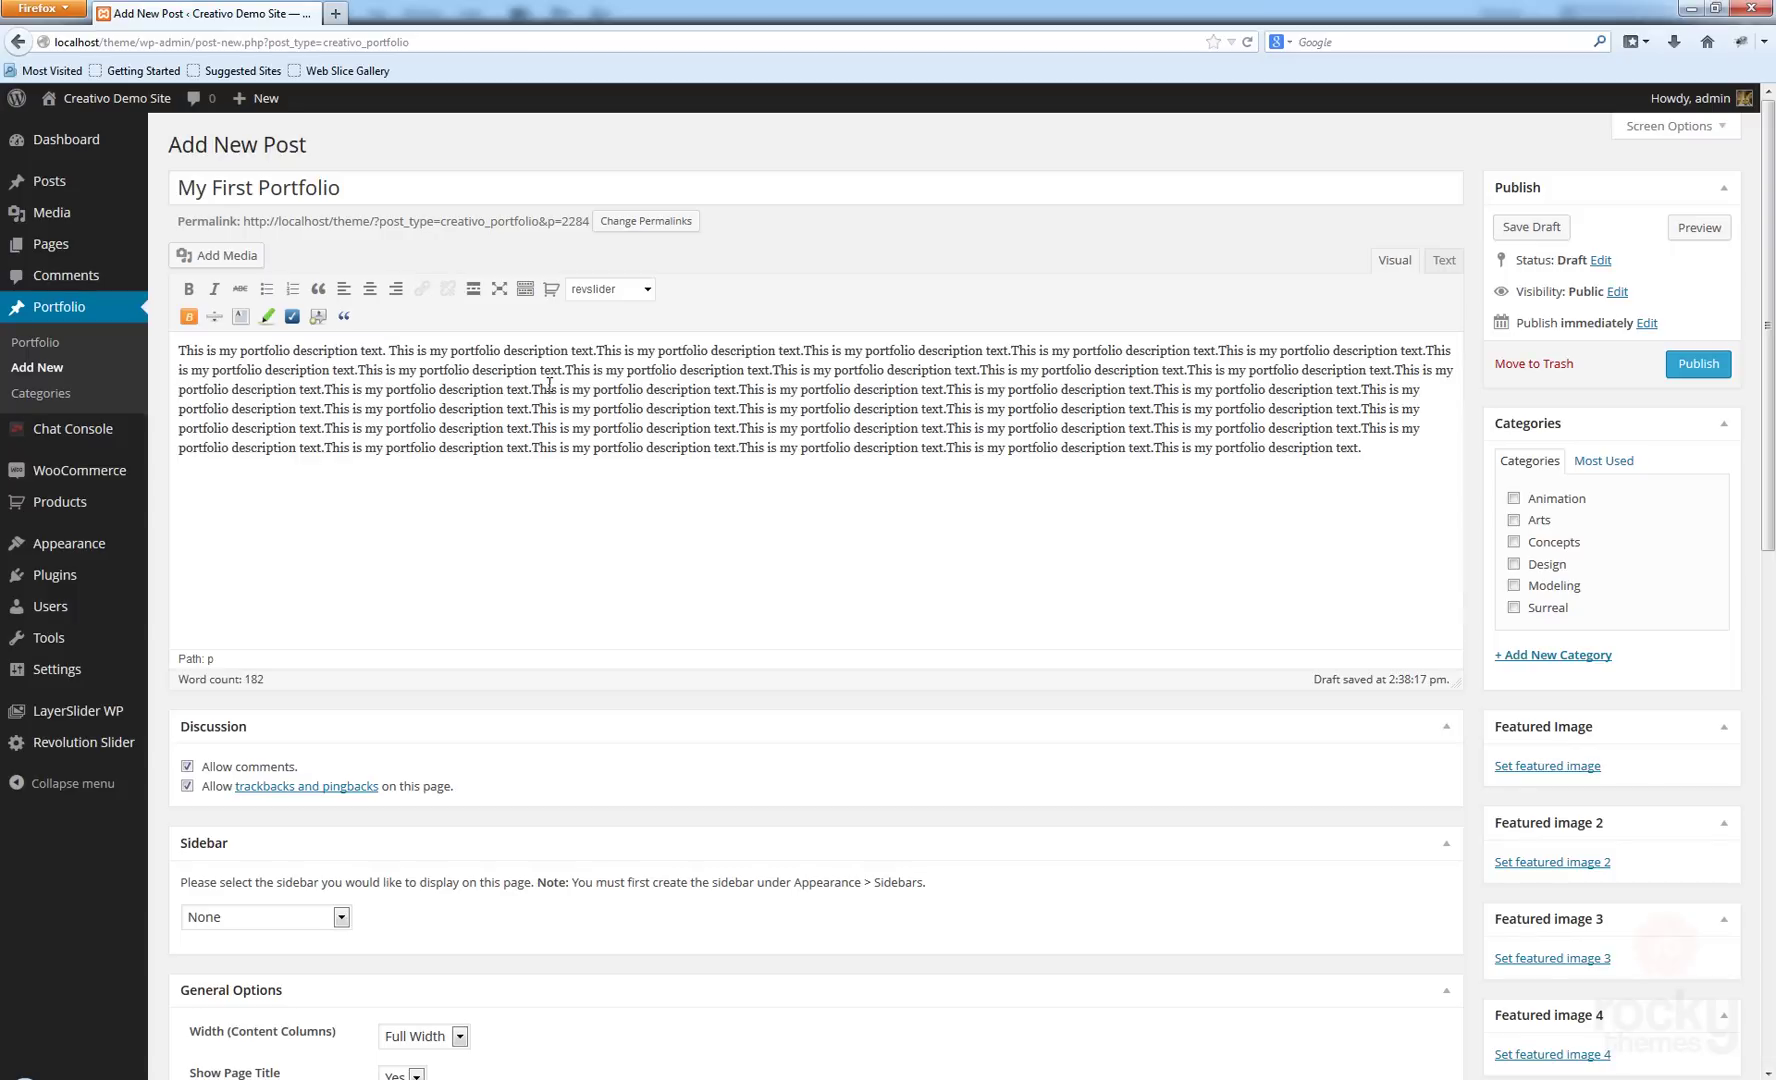
key("ctrl+a")
key("ctrl+c")
left_click(244, 509)
key("Return")
key("ctrl+v")
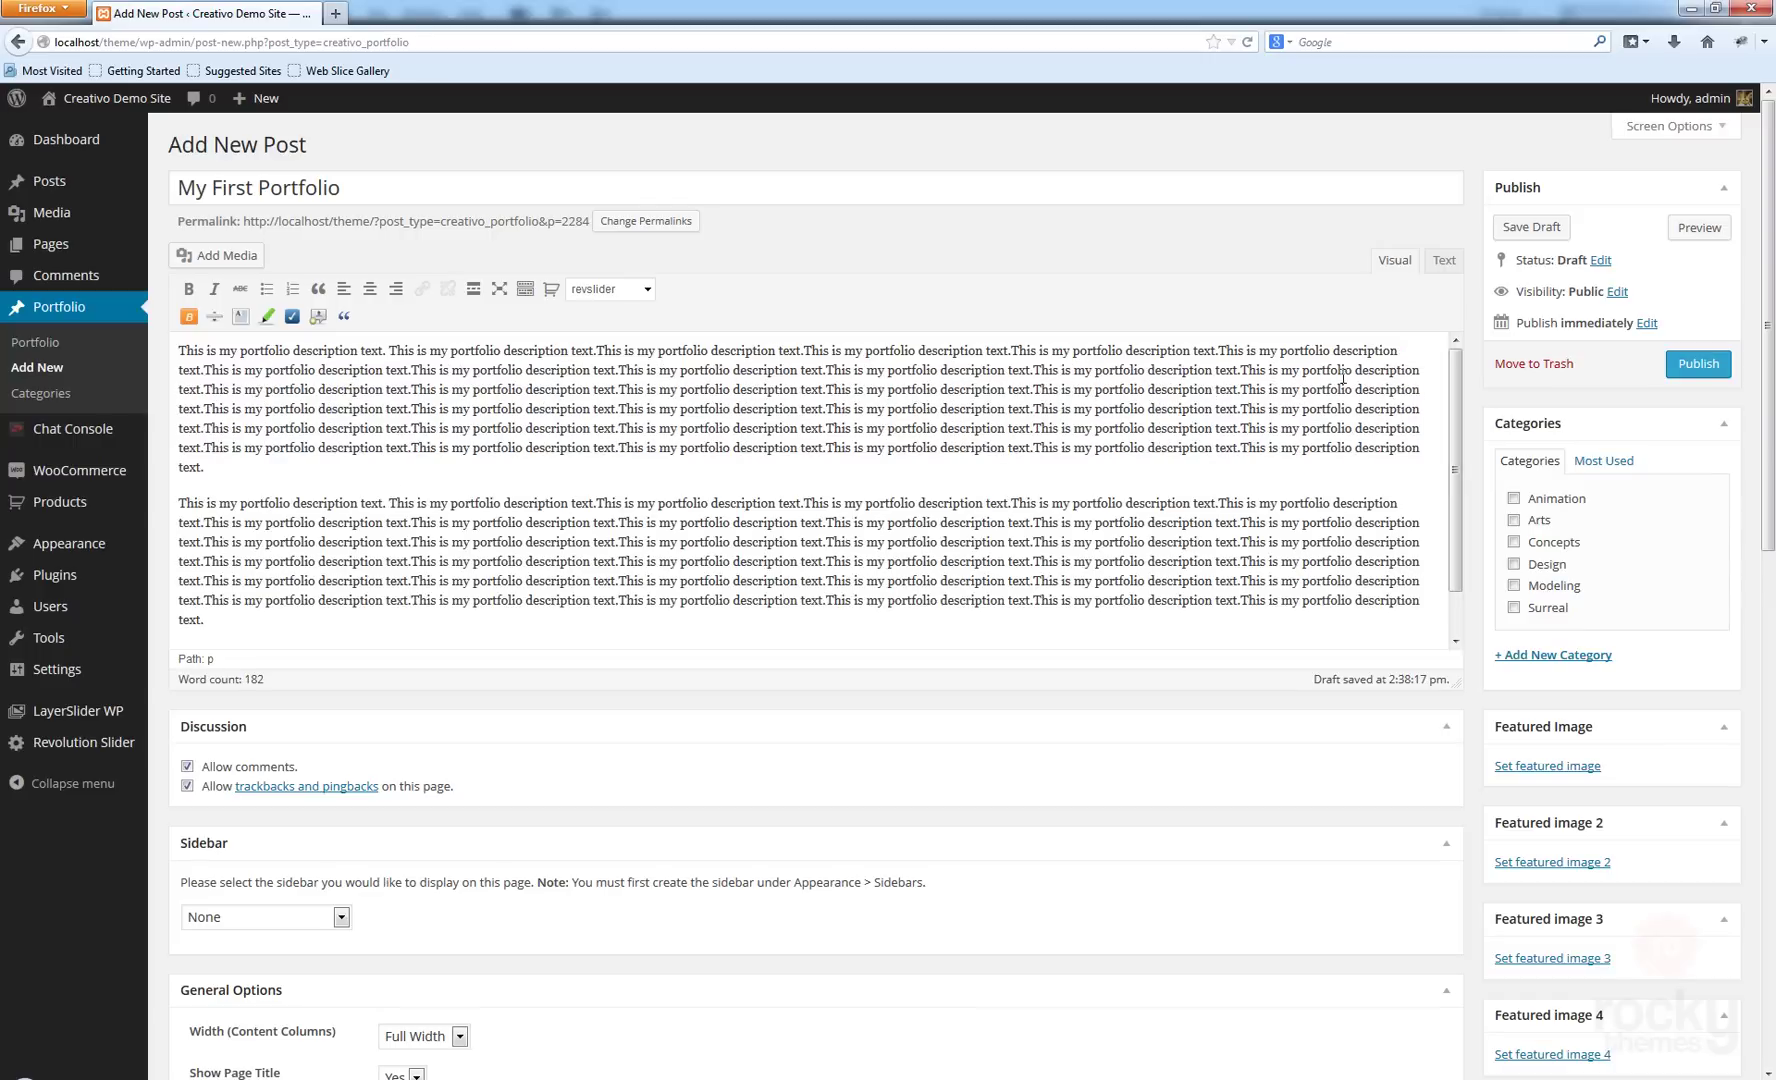
Tick the Animation and Concepts categories for the portfolio item.
scroll(705, 493, "down", 2)
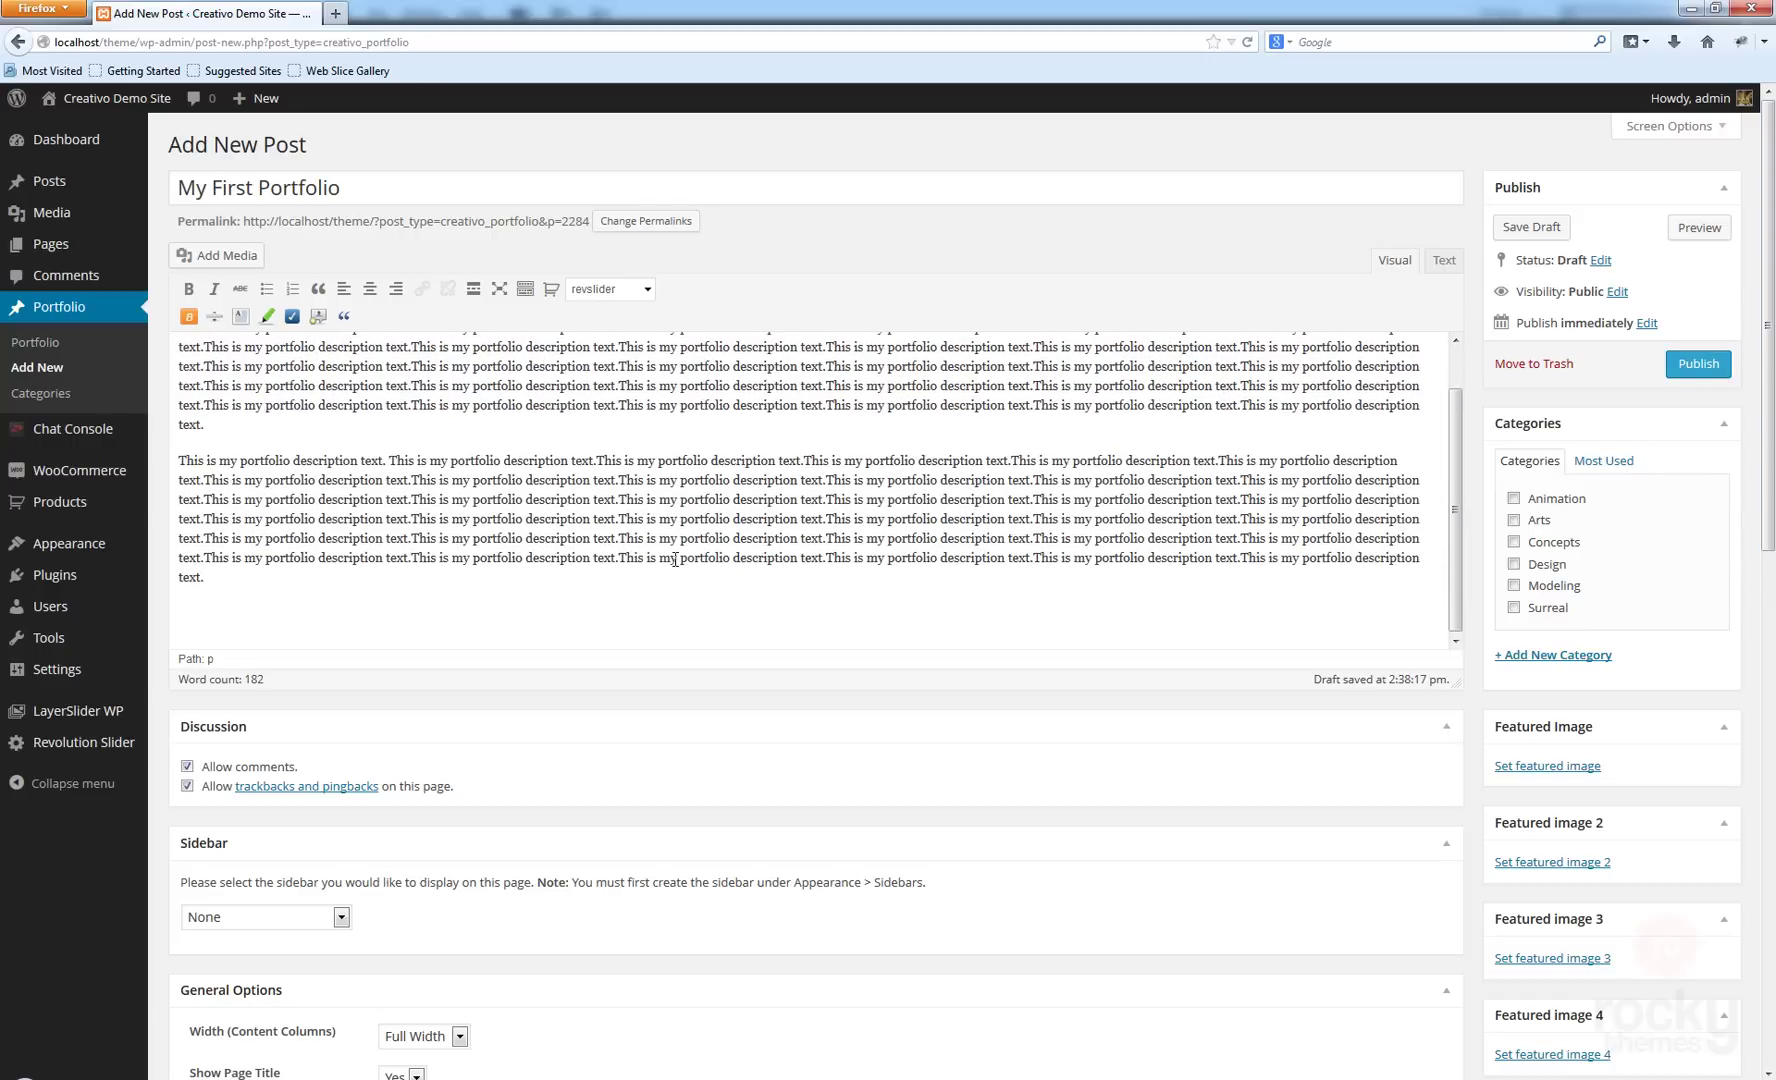
scroll(1693, 515, "down", 1)
scroll(1693, 515, "up", 1)
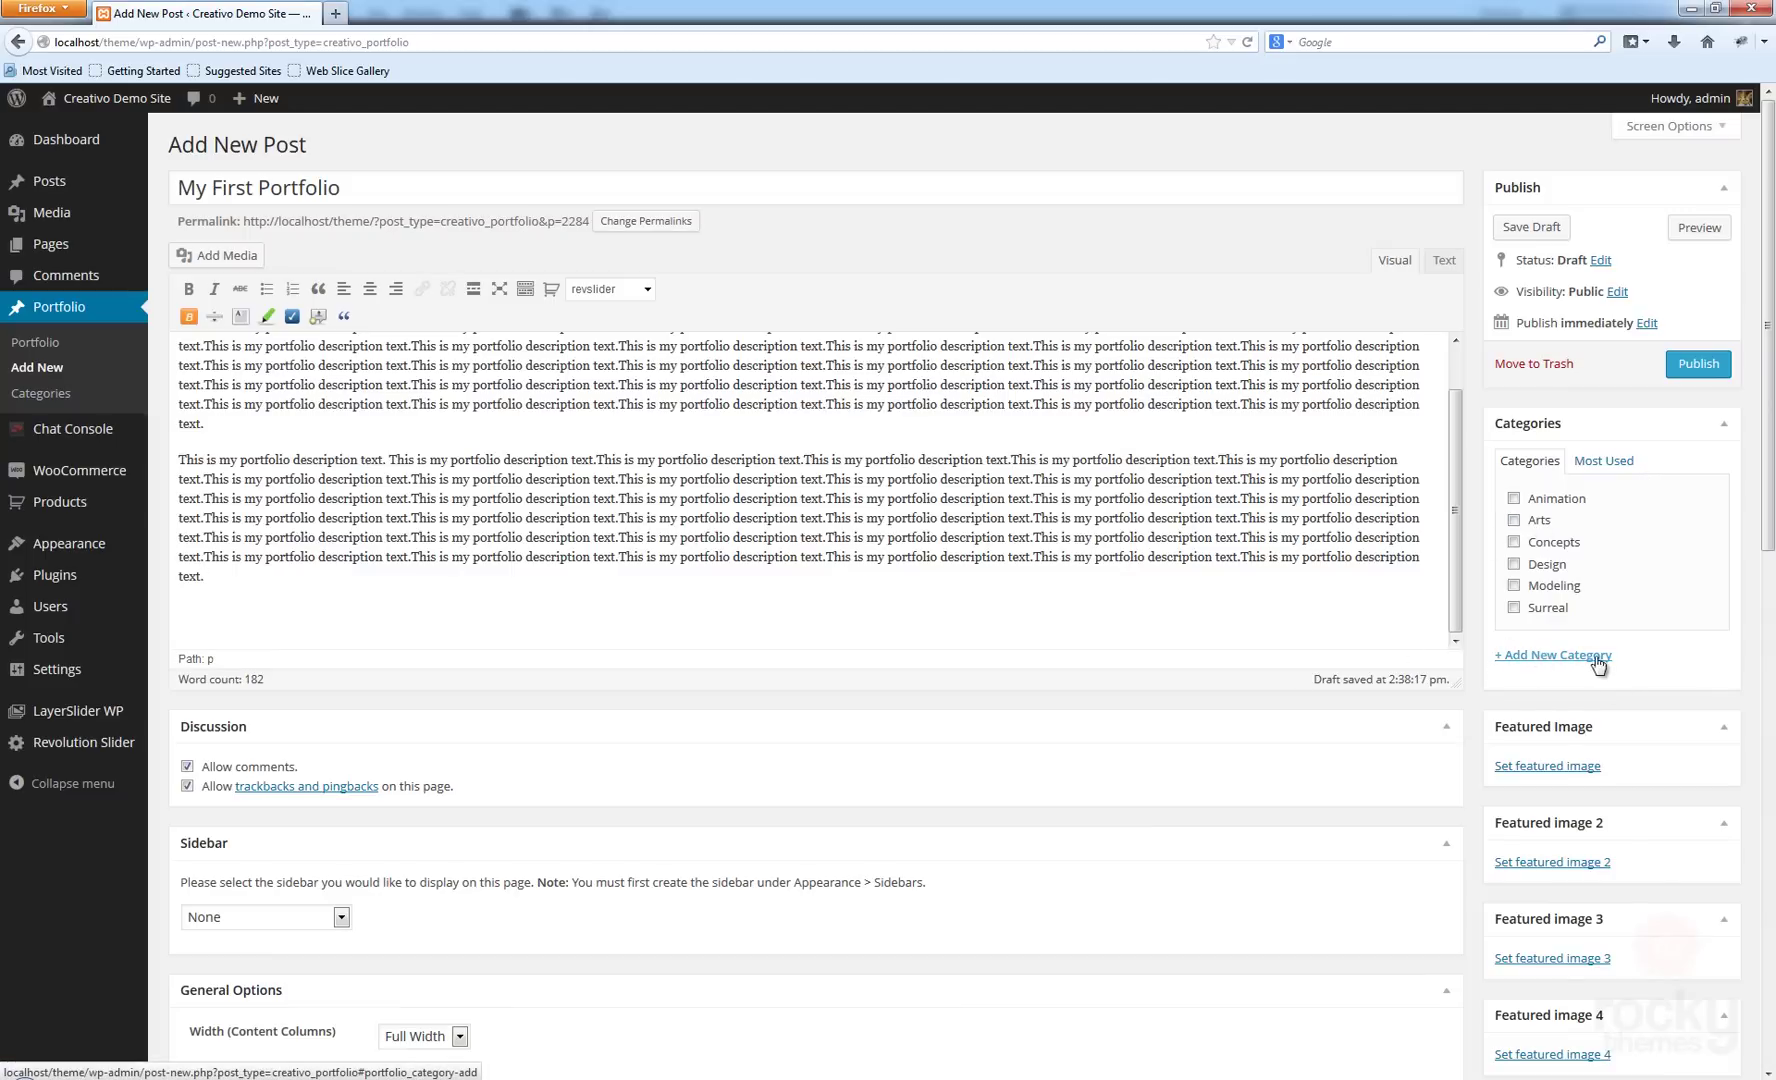
left_click(1513, 498)
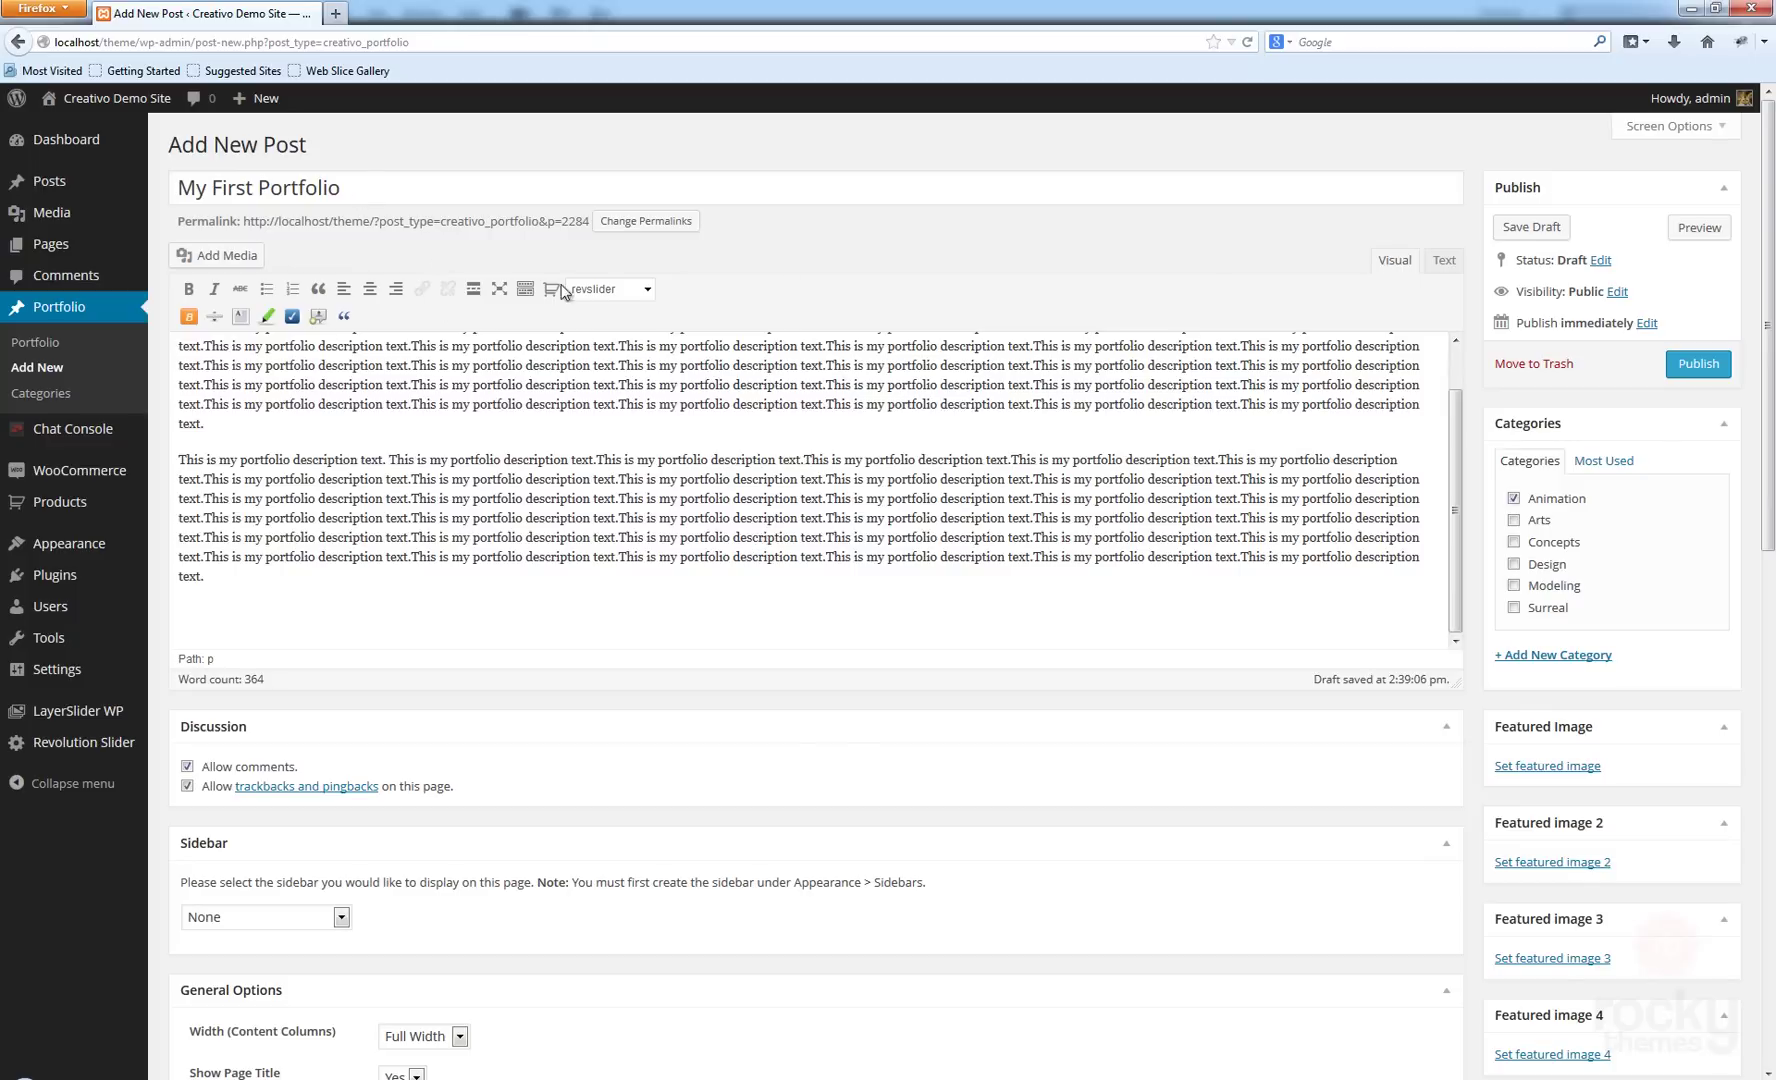
left_click(1514, 541)
left_click_drag(1768, 327, 1770, 504)
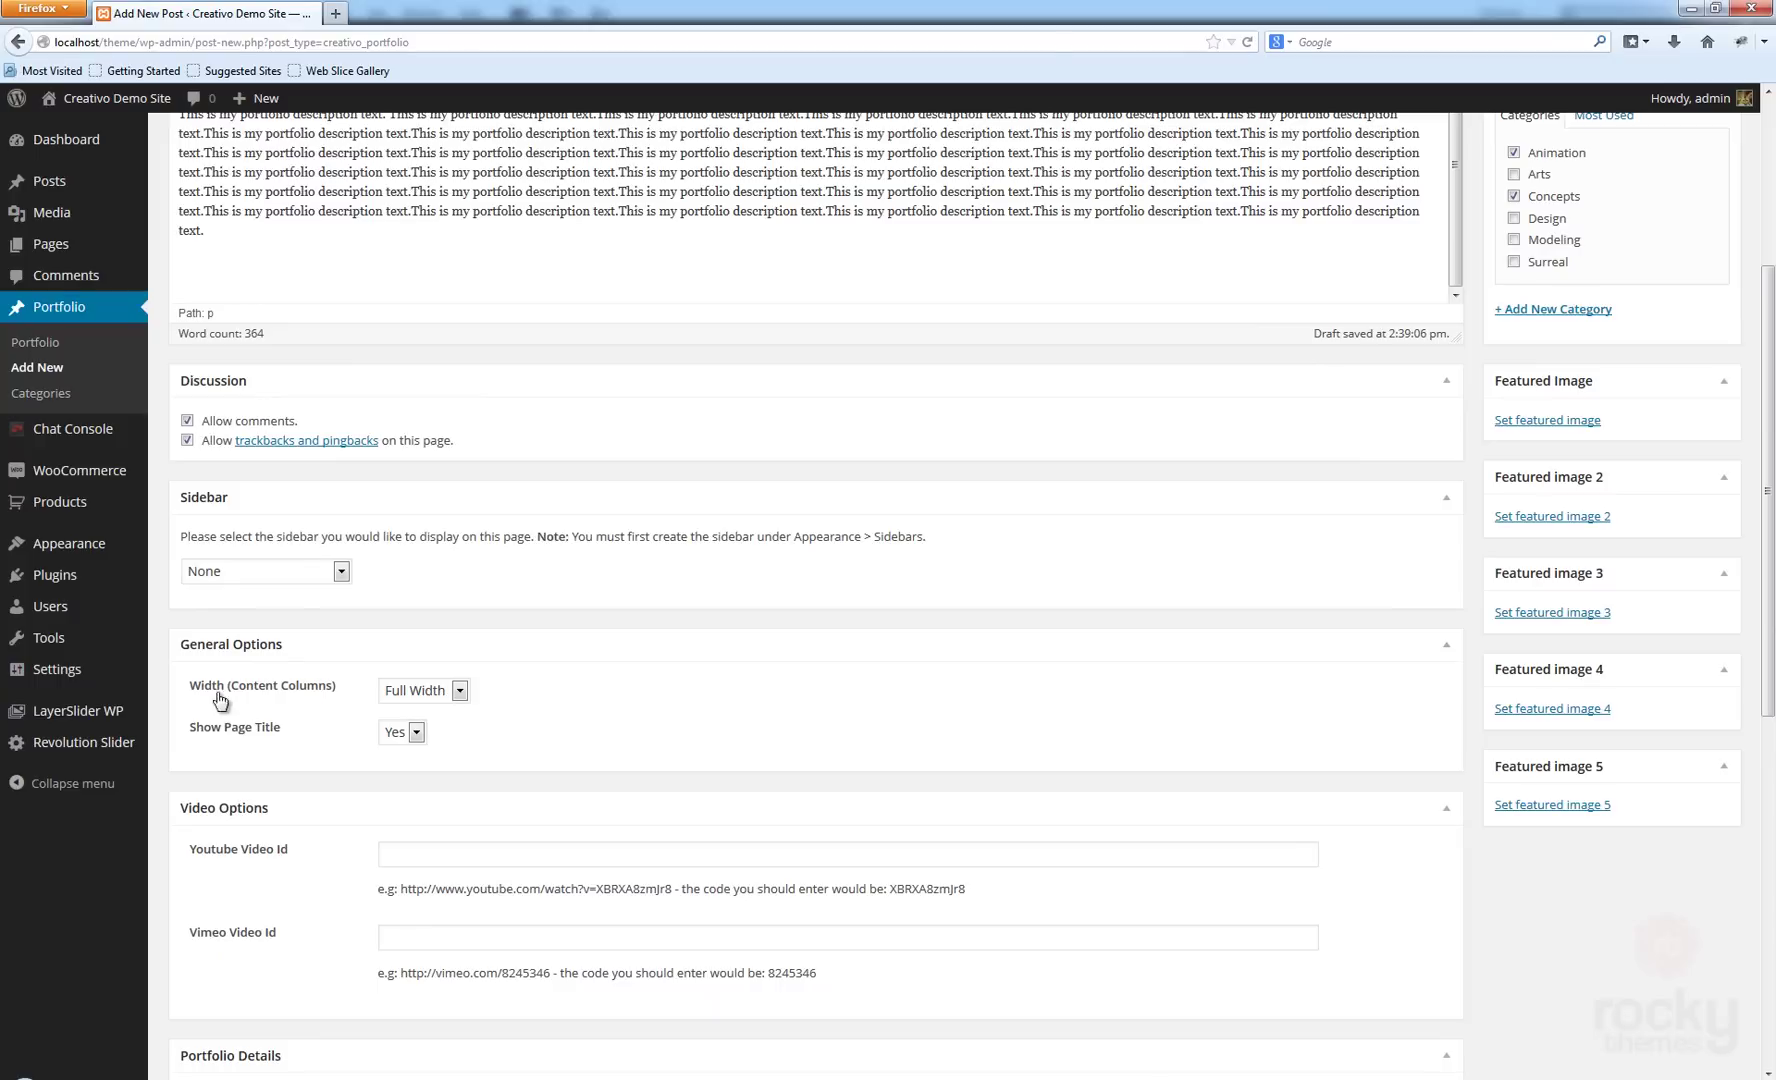
left_click(432, 694)
left_click(526, 706)
scroll(528, 706, "down", 3)
scroll(508, 665, "up", 5)
scroll(665, 610, "up", 3)
scroll(547, 829, "down", 5)
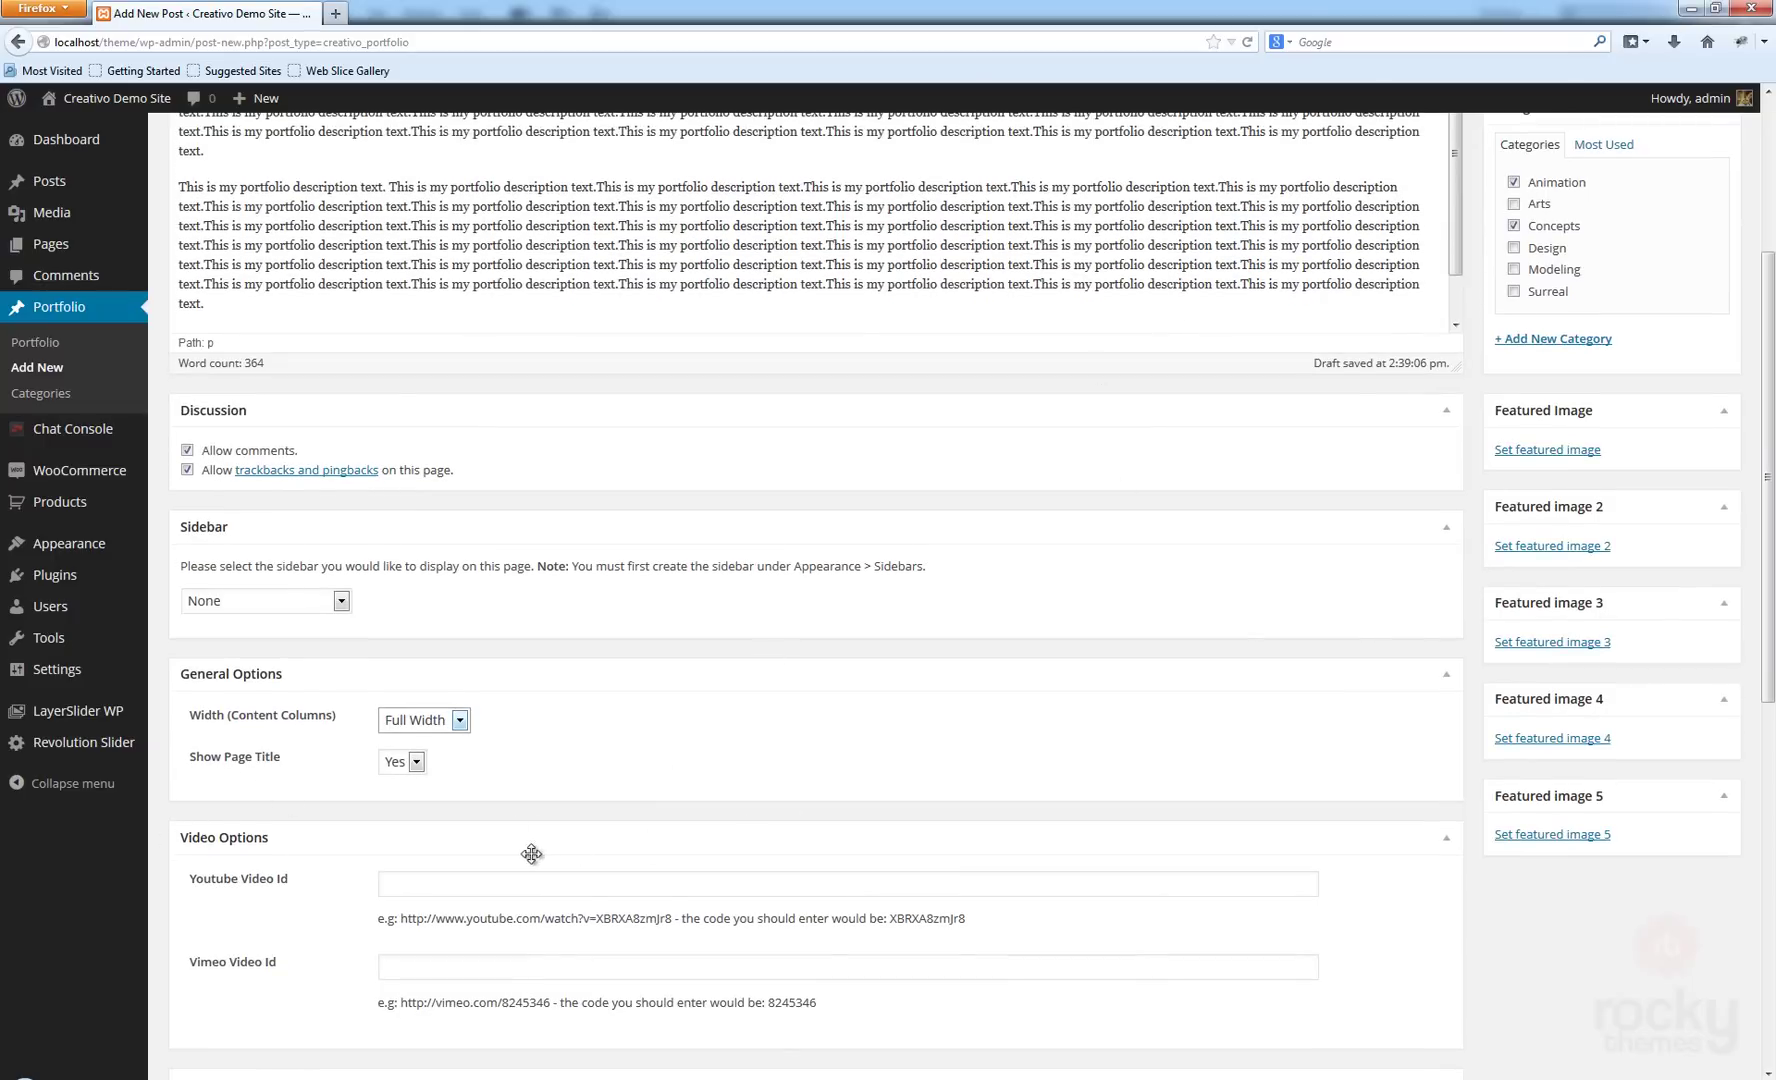
scroll(538, 852, "down", 5)
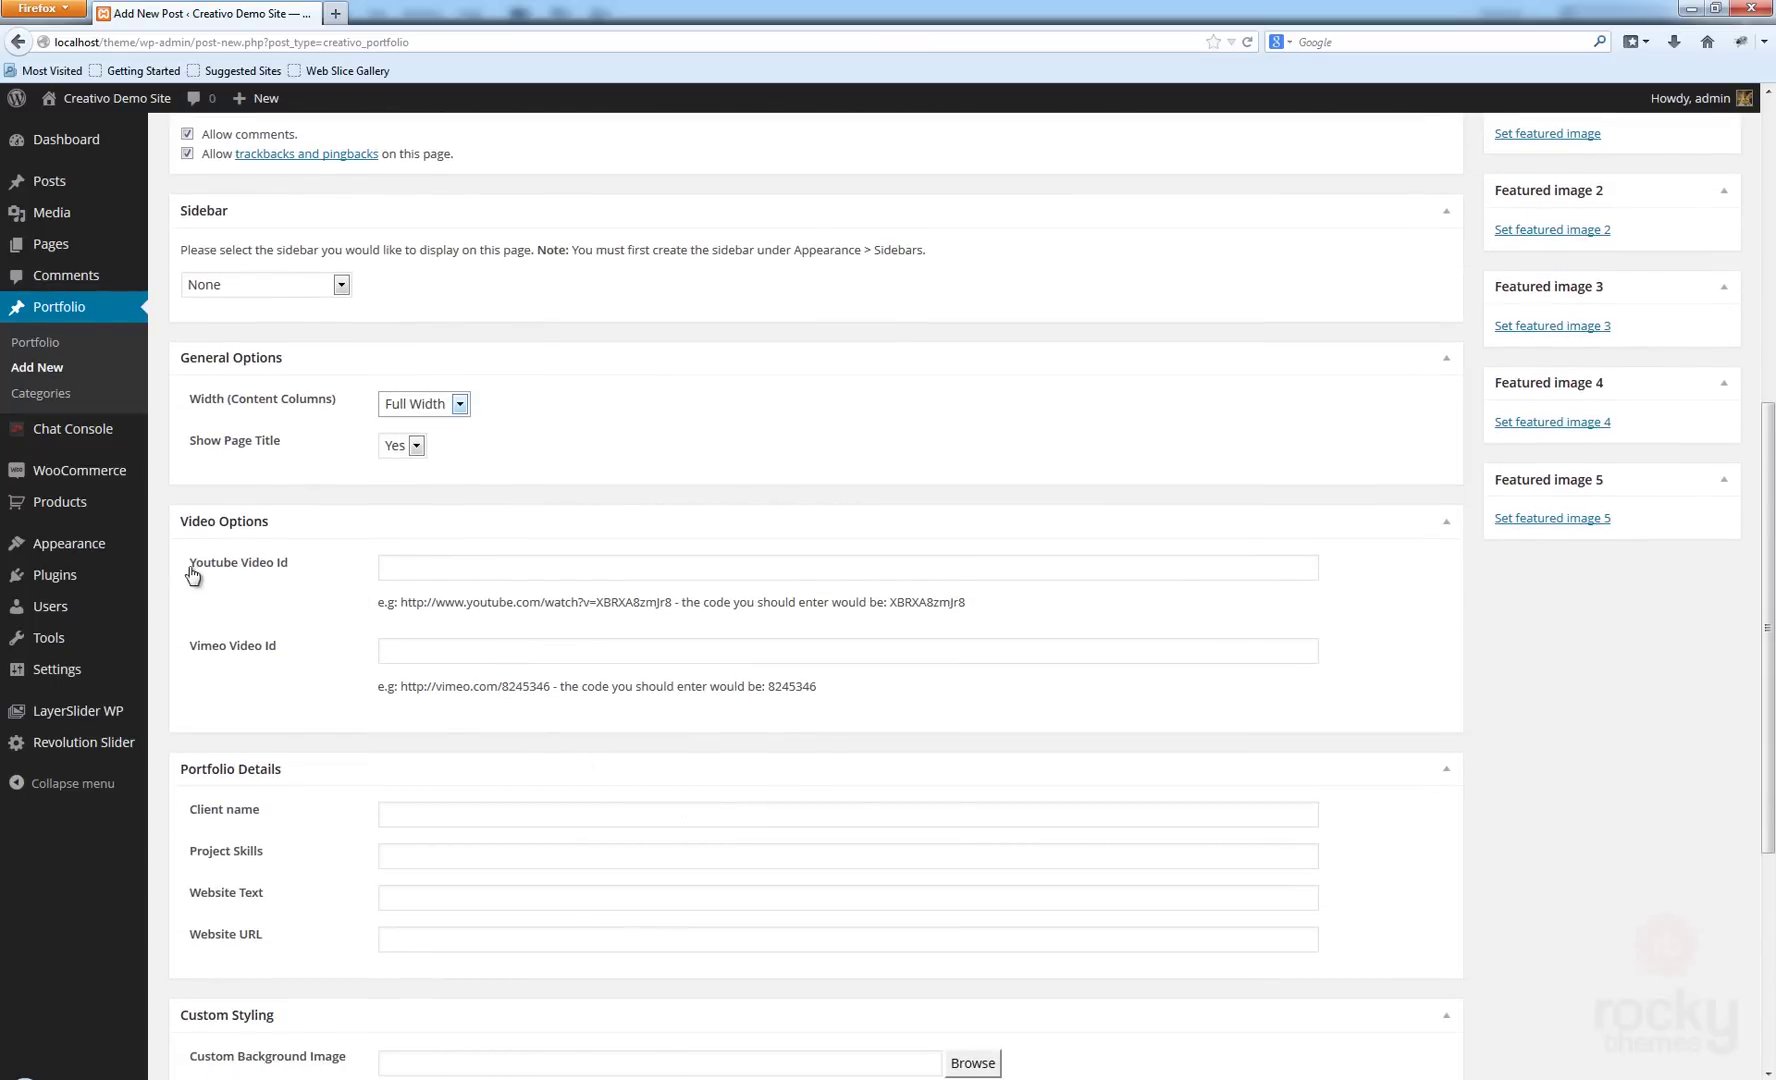
left_click_drag(192, 566, 341, 571)
left_click(431, 566)
left_click_drag(673, 604, 597, 605)
left_click(603, 619)
scroll(1252, 641, "up", 10)
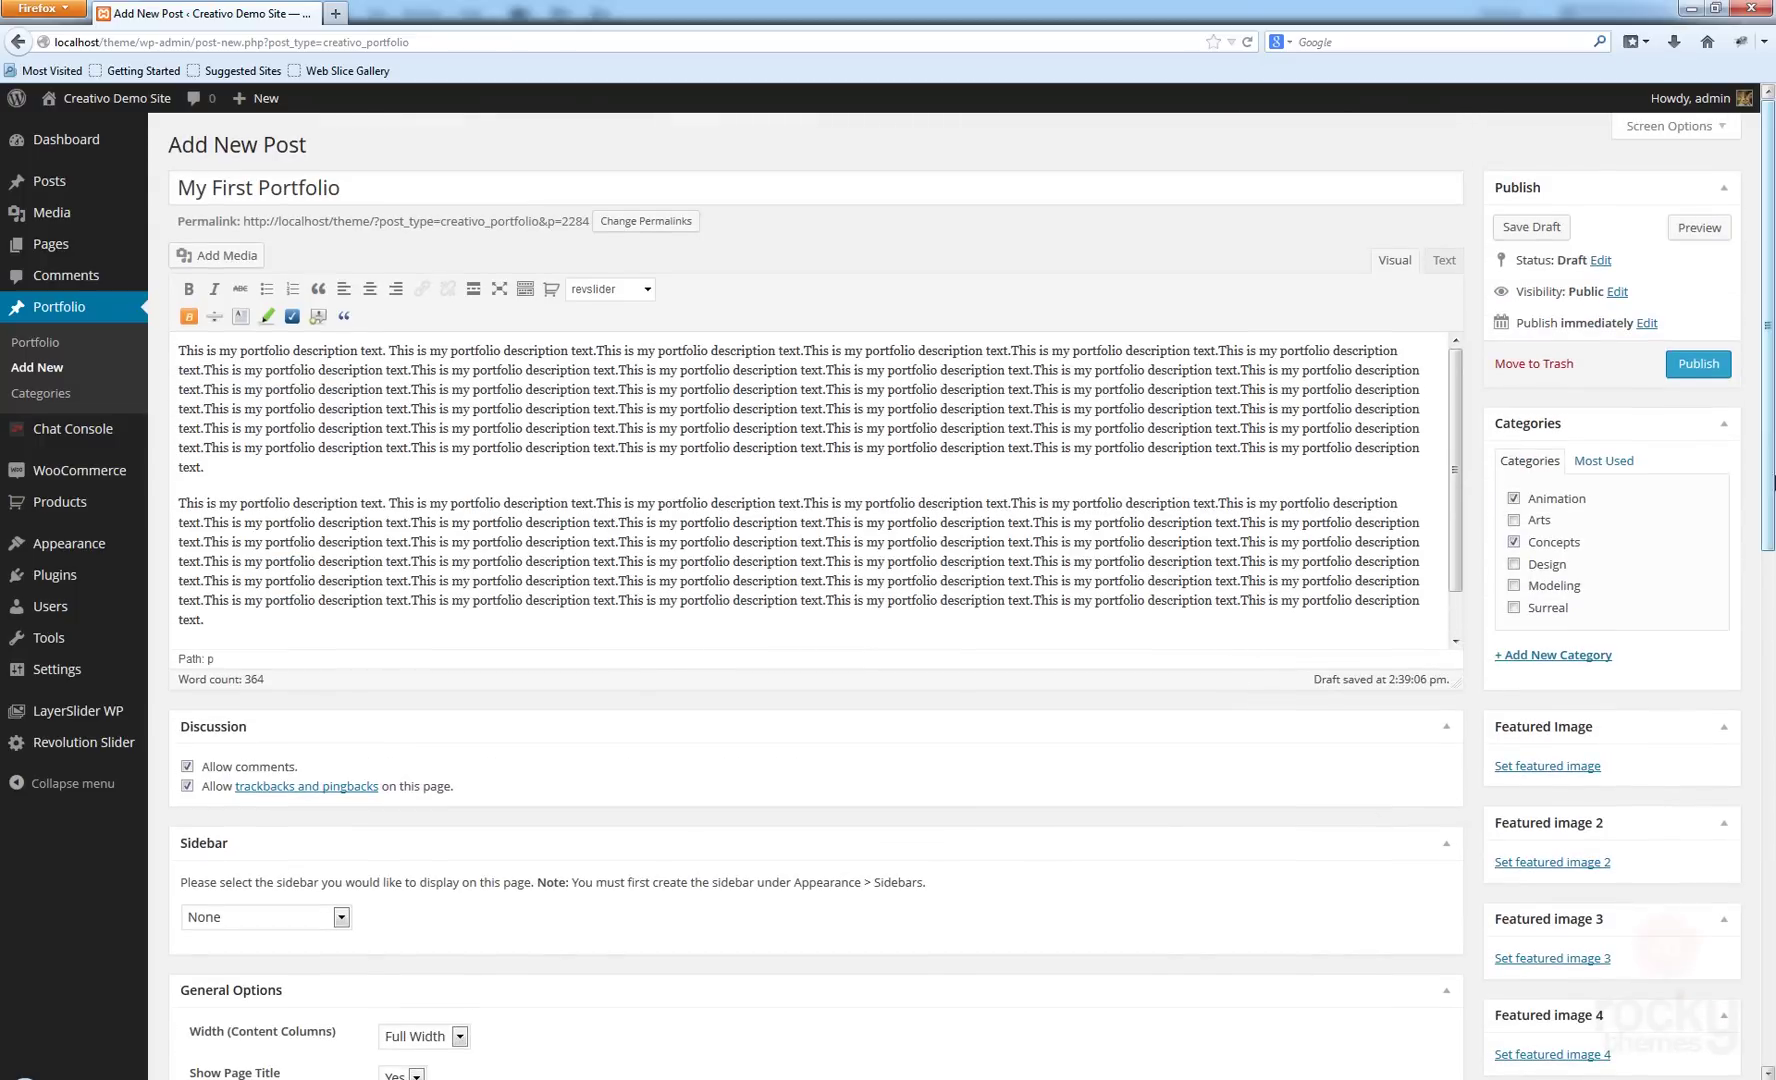
scroll(1768, 320, "down", 5)
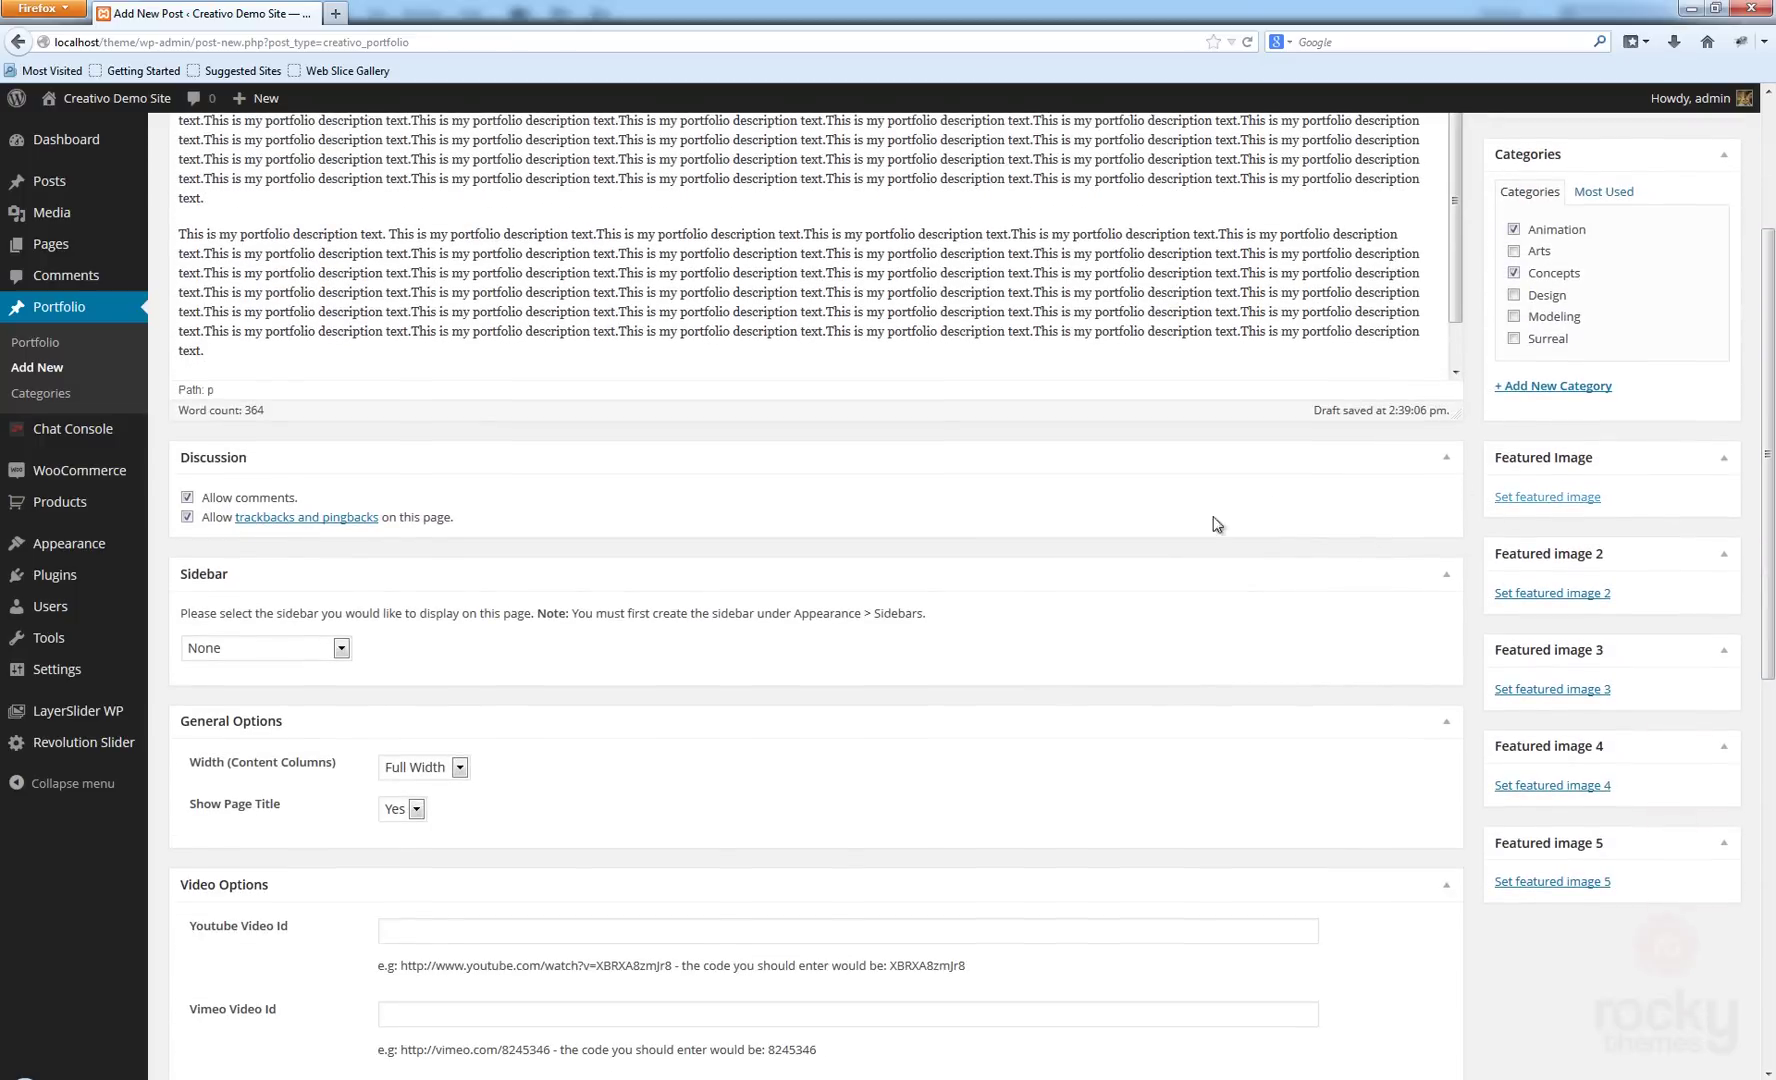
scroll(900, 640, "down", 7)
scroll(697, 701, "down", 1)
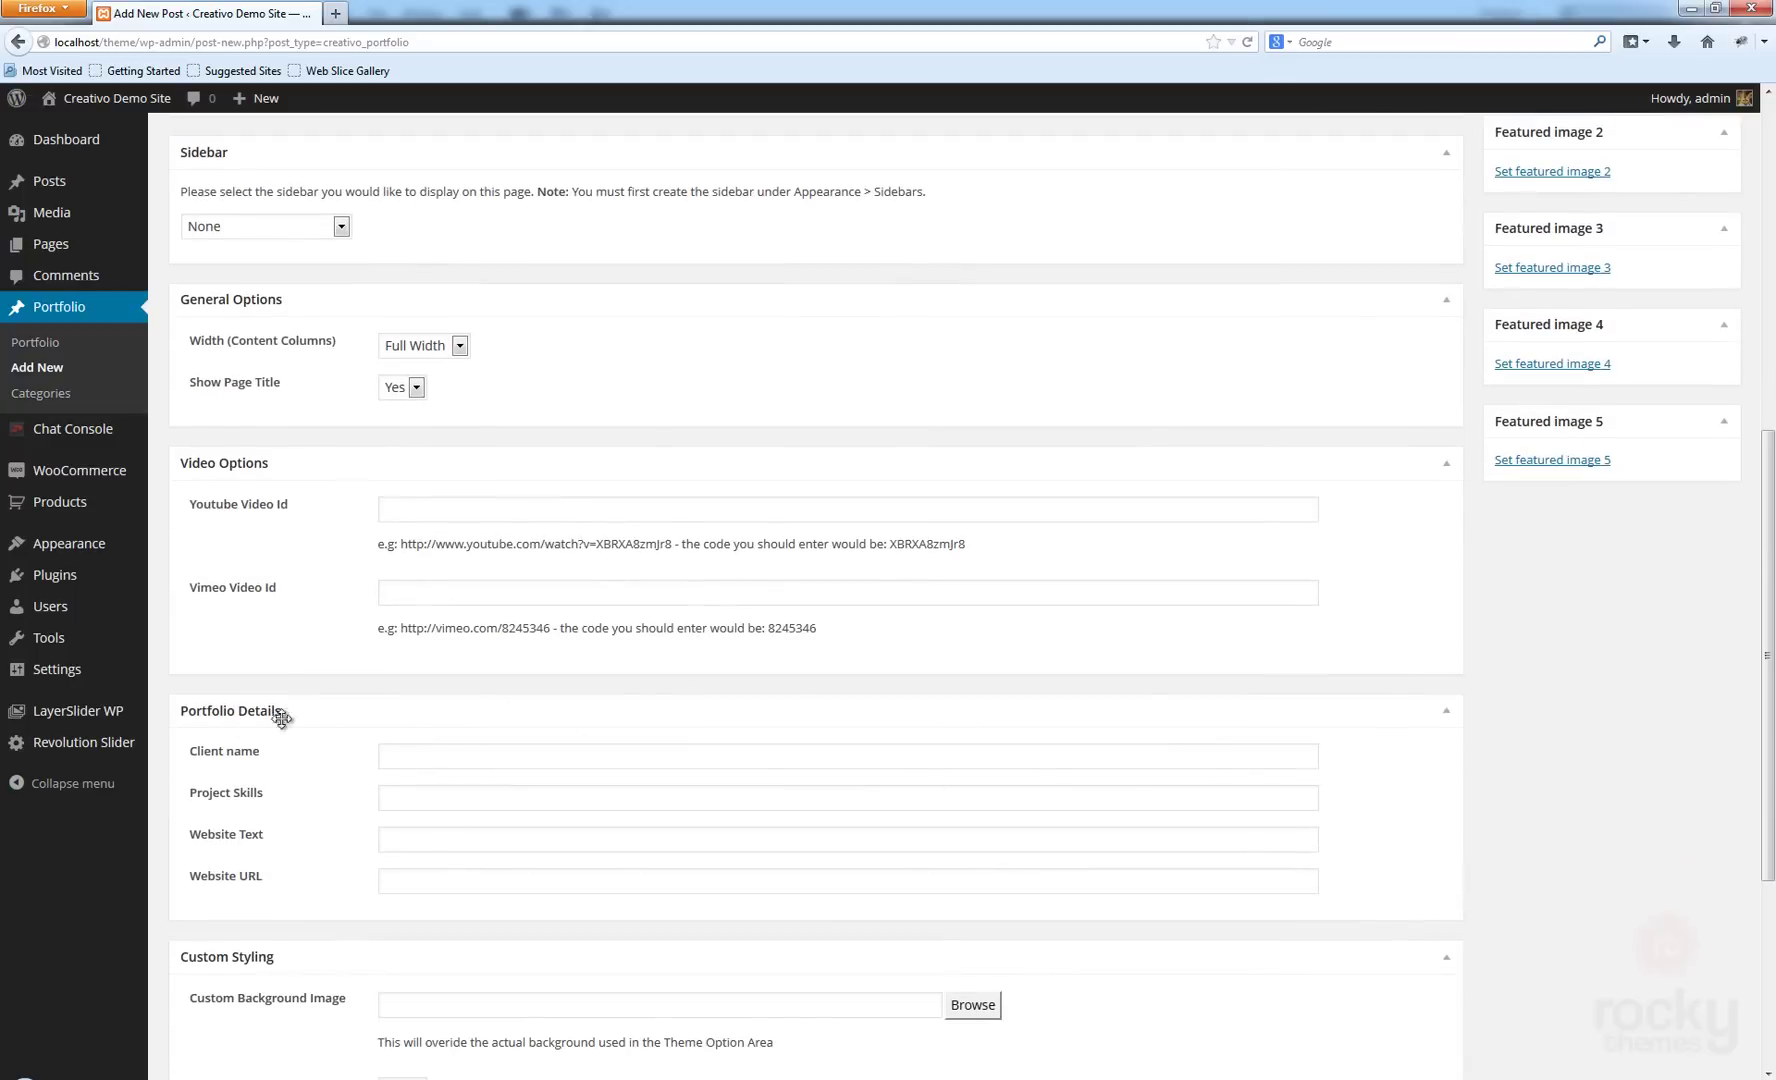
left_click_drag(1769, 672, 1771, 710)
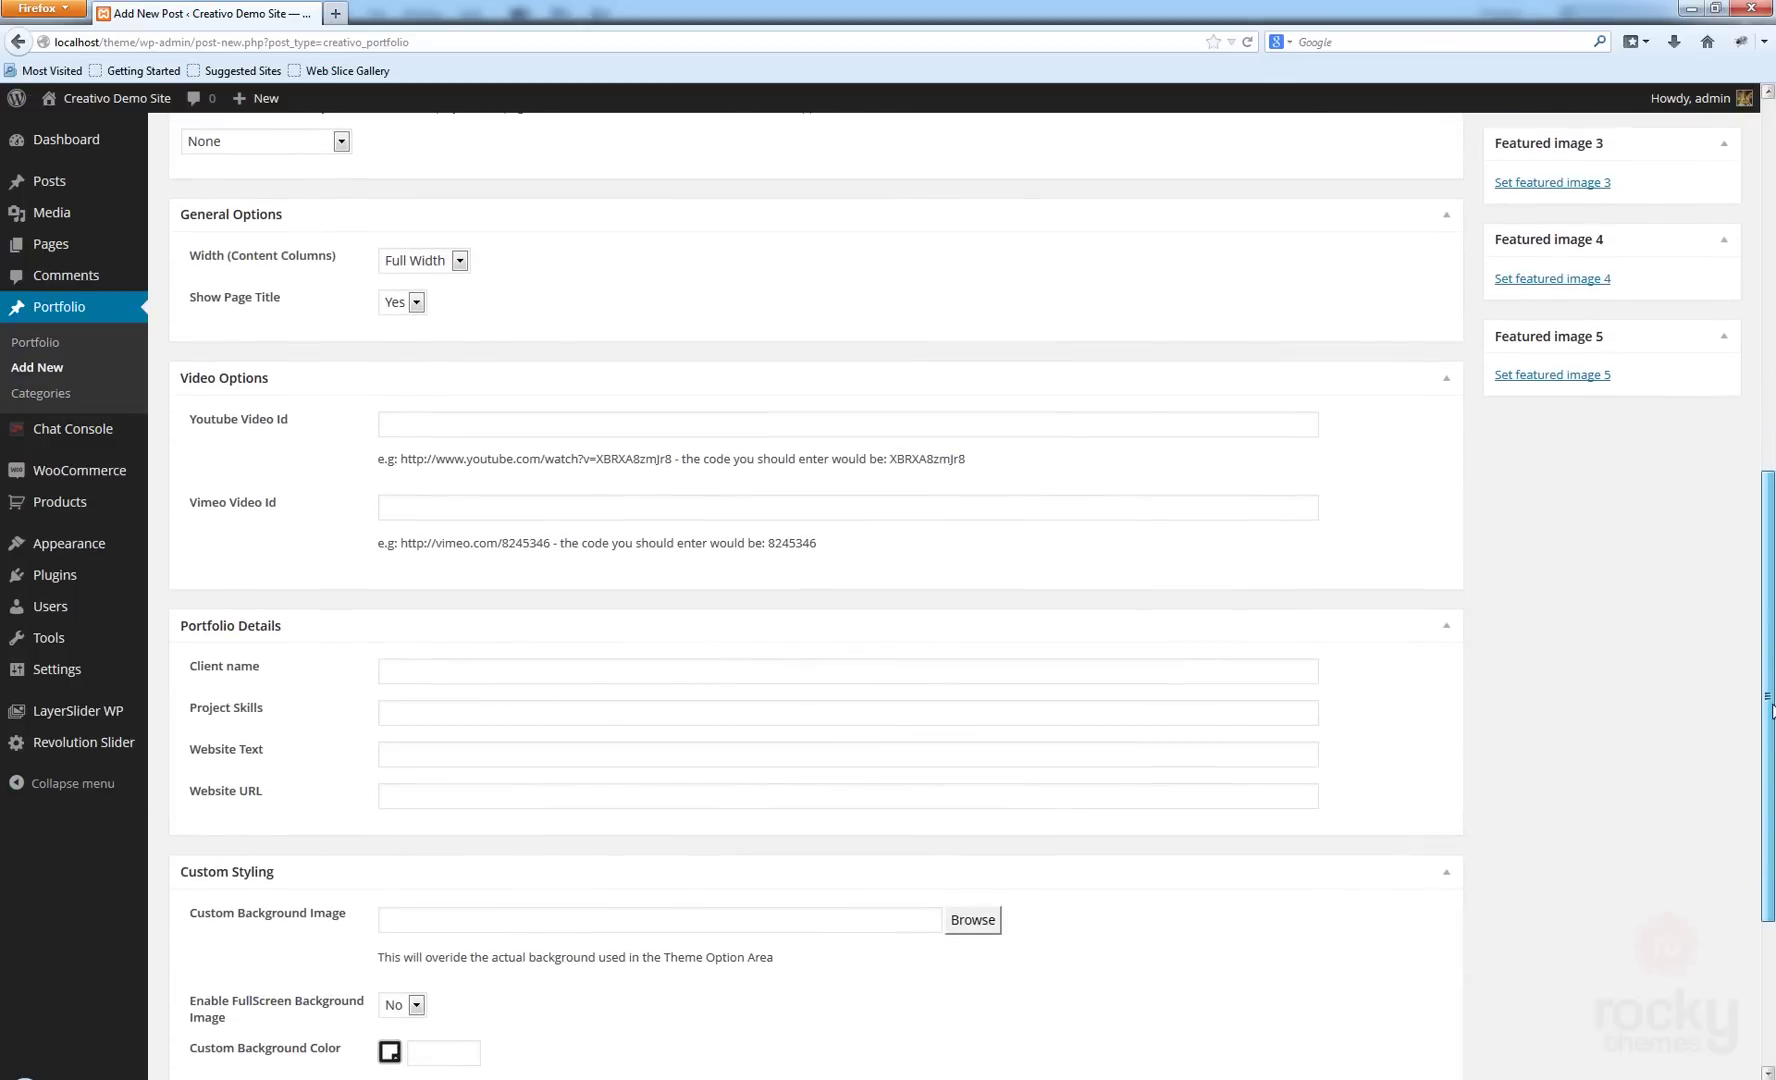
left_click(445, 668)
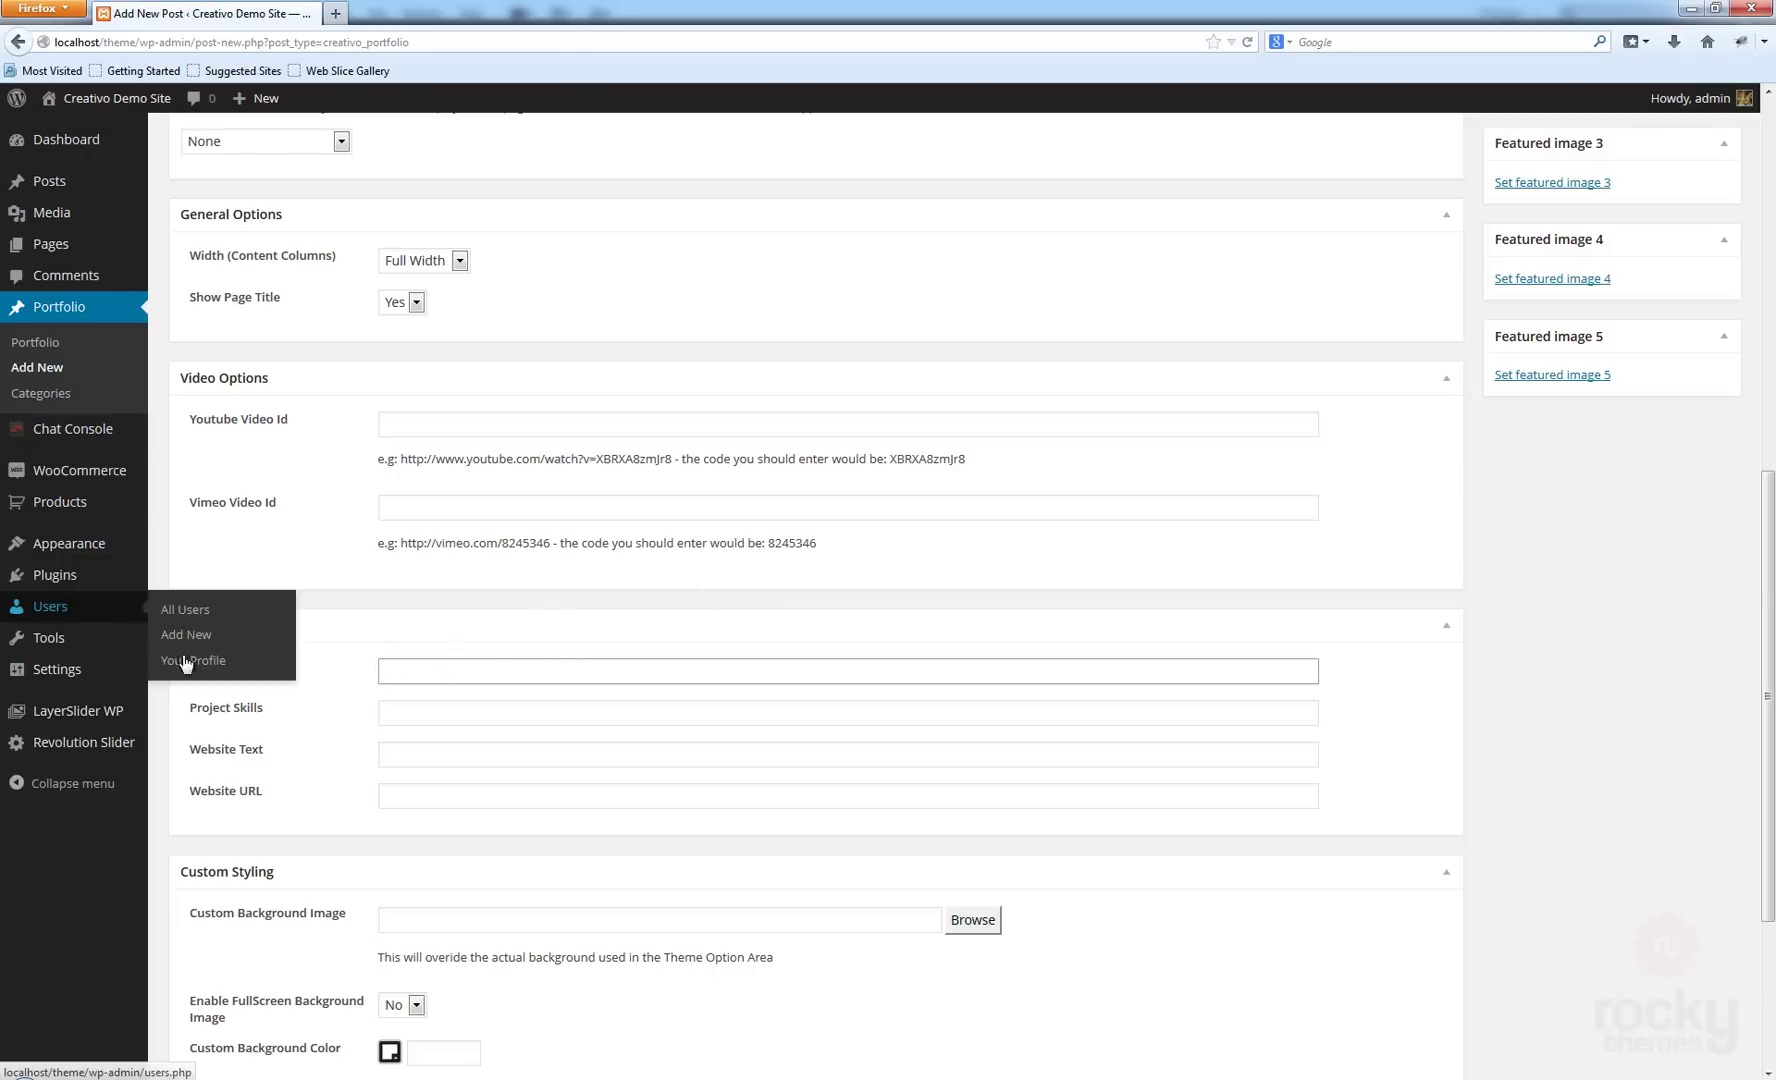
Fill Portfolio Details with client Coca Cola and project skills Design, Programming.
left_click(453, 674)
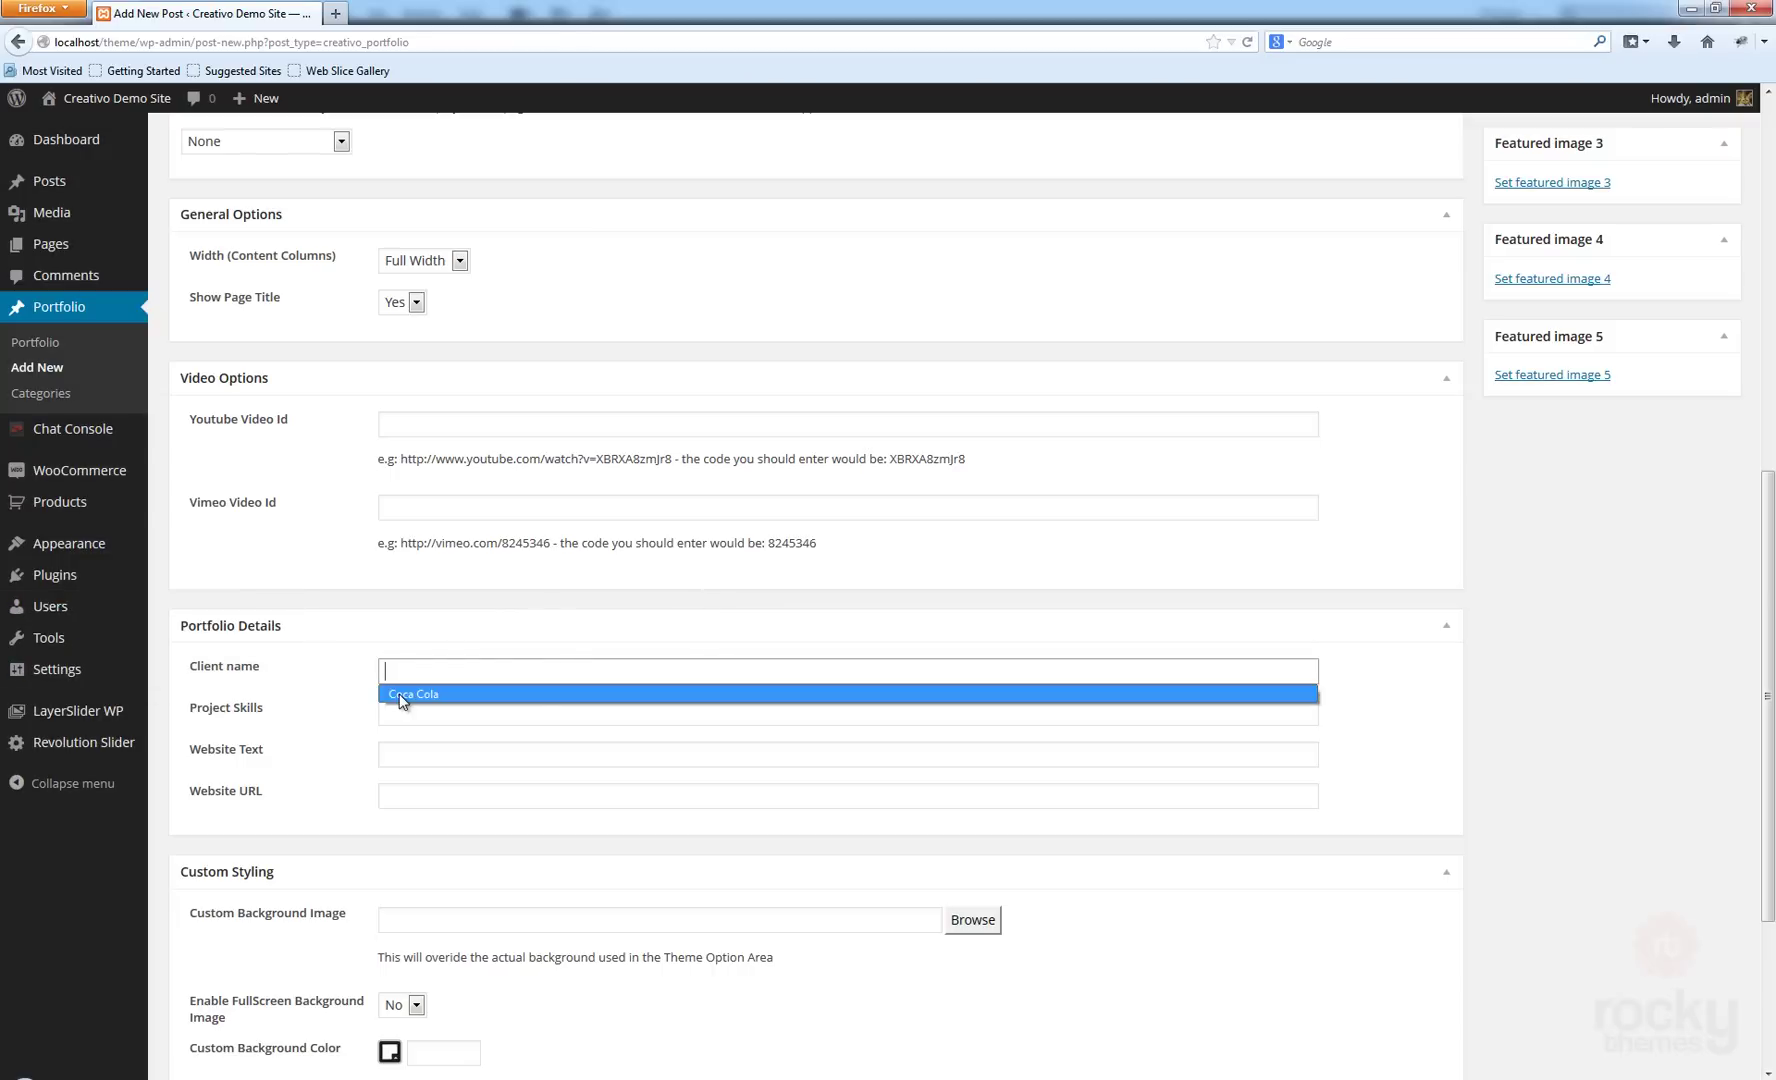
left_click(432, 702)
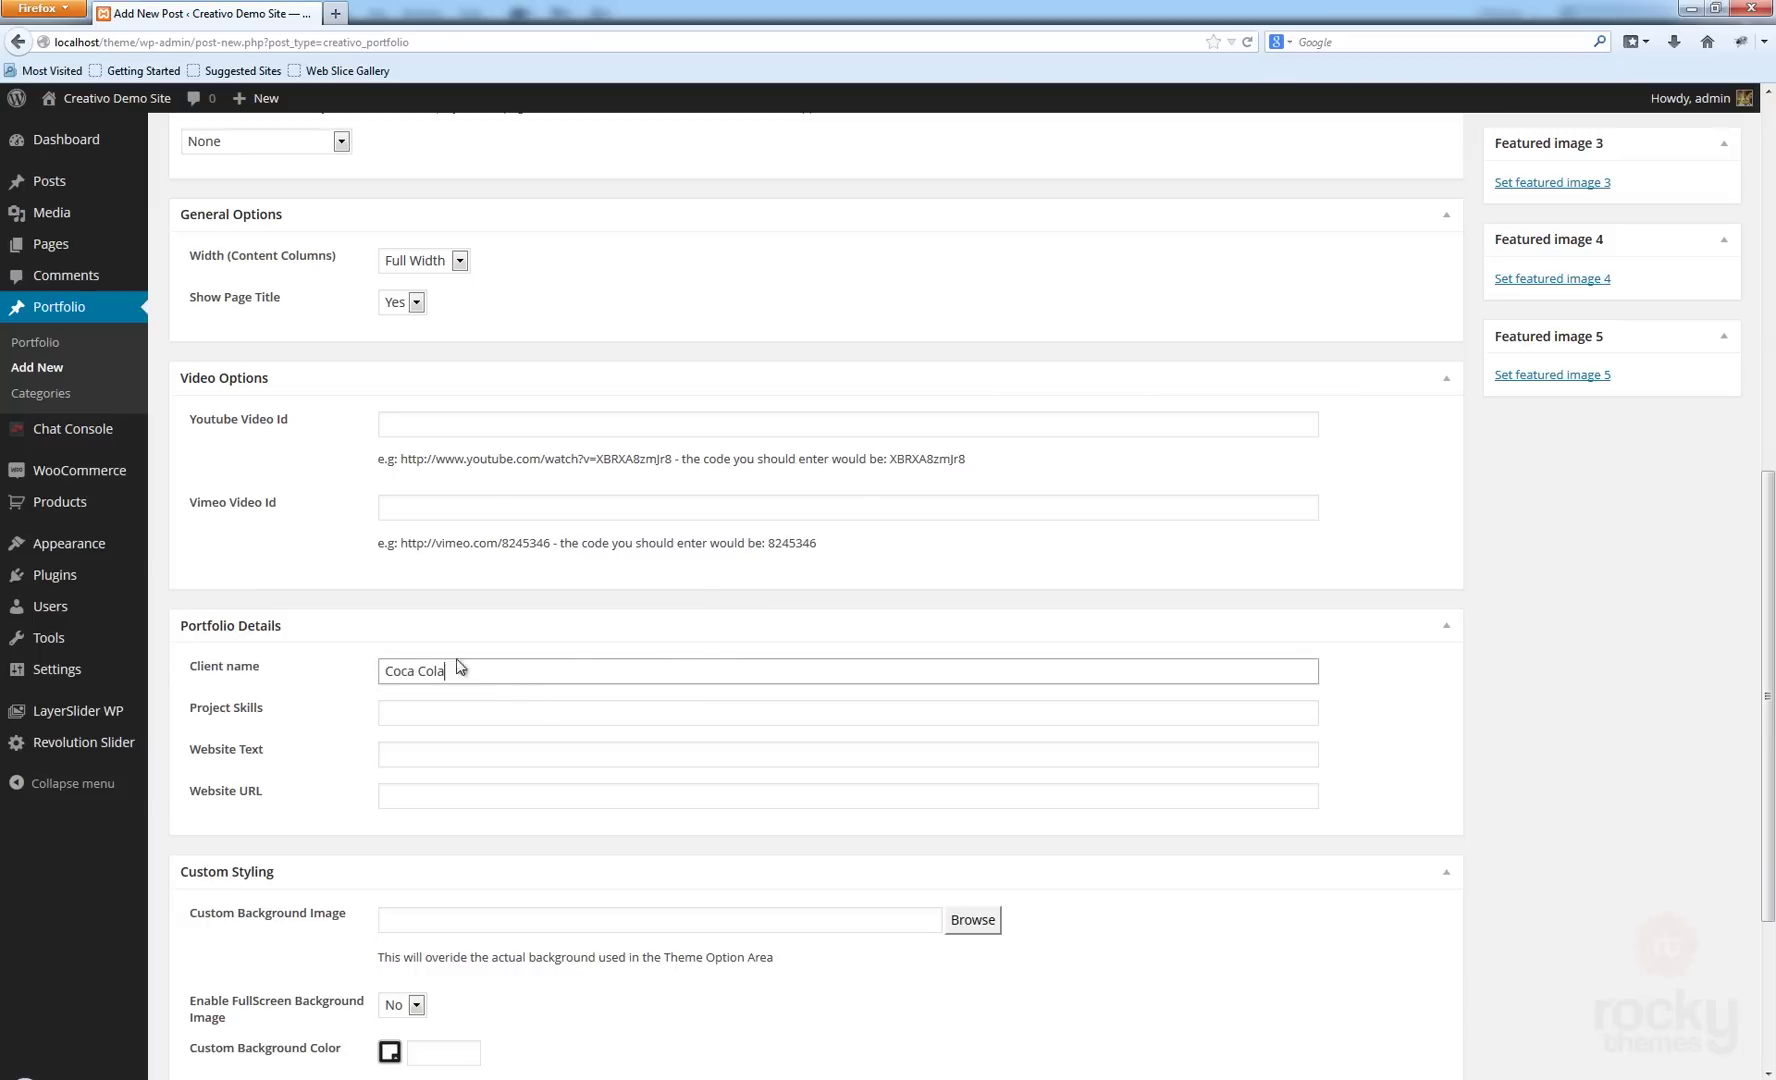
left_click(478, 710)
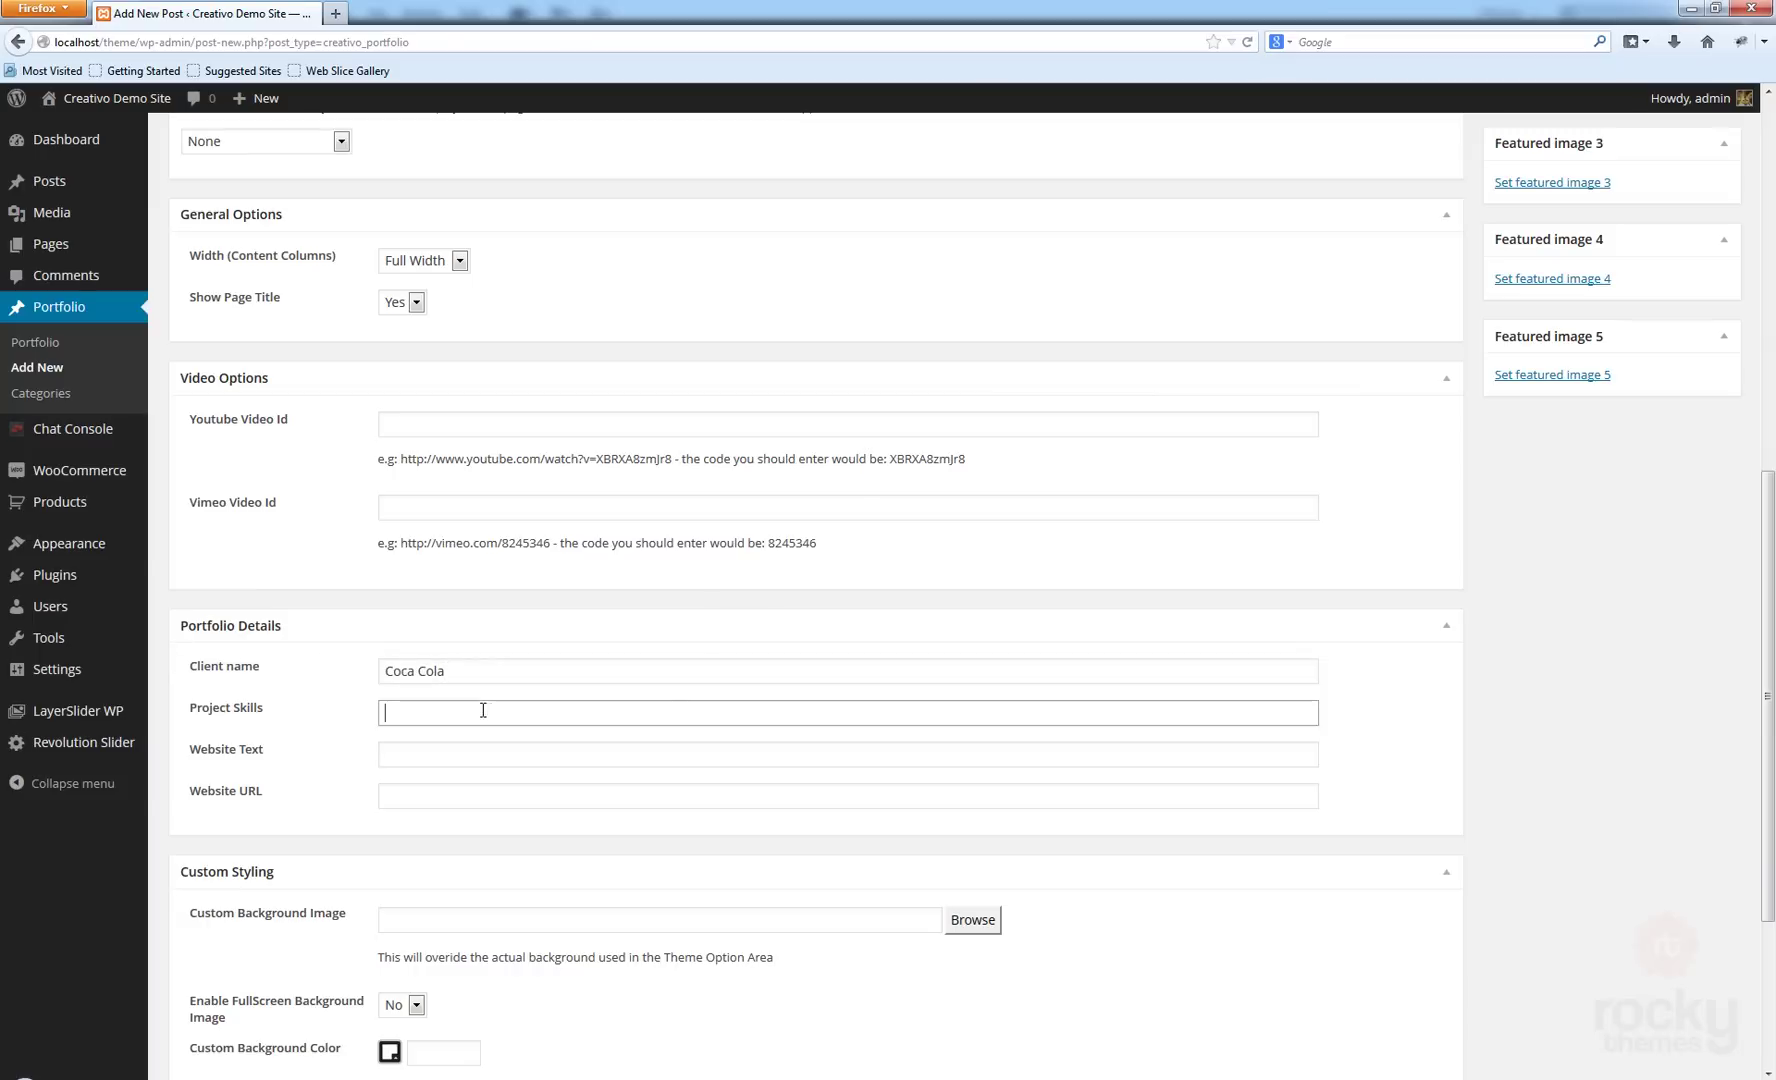
left_click(428, 714)
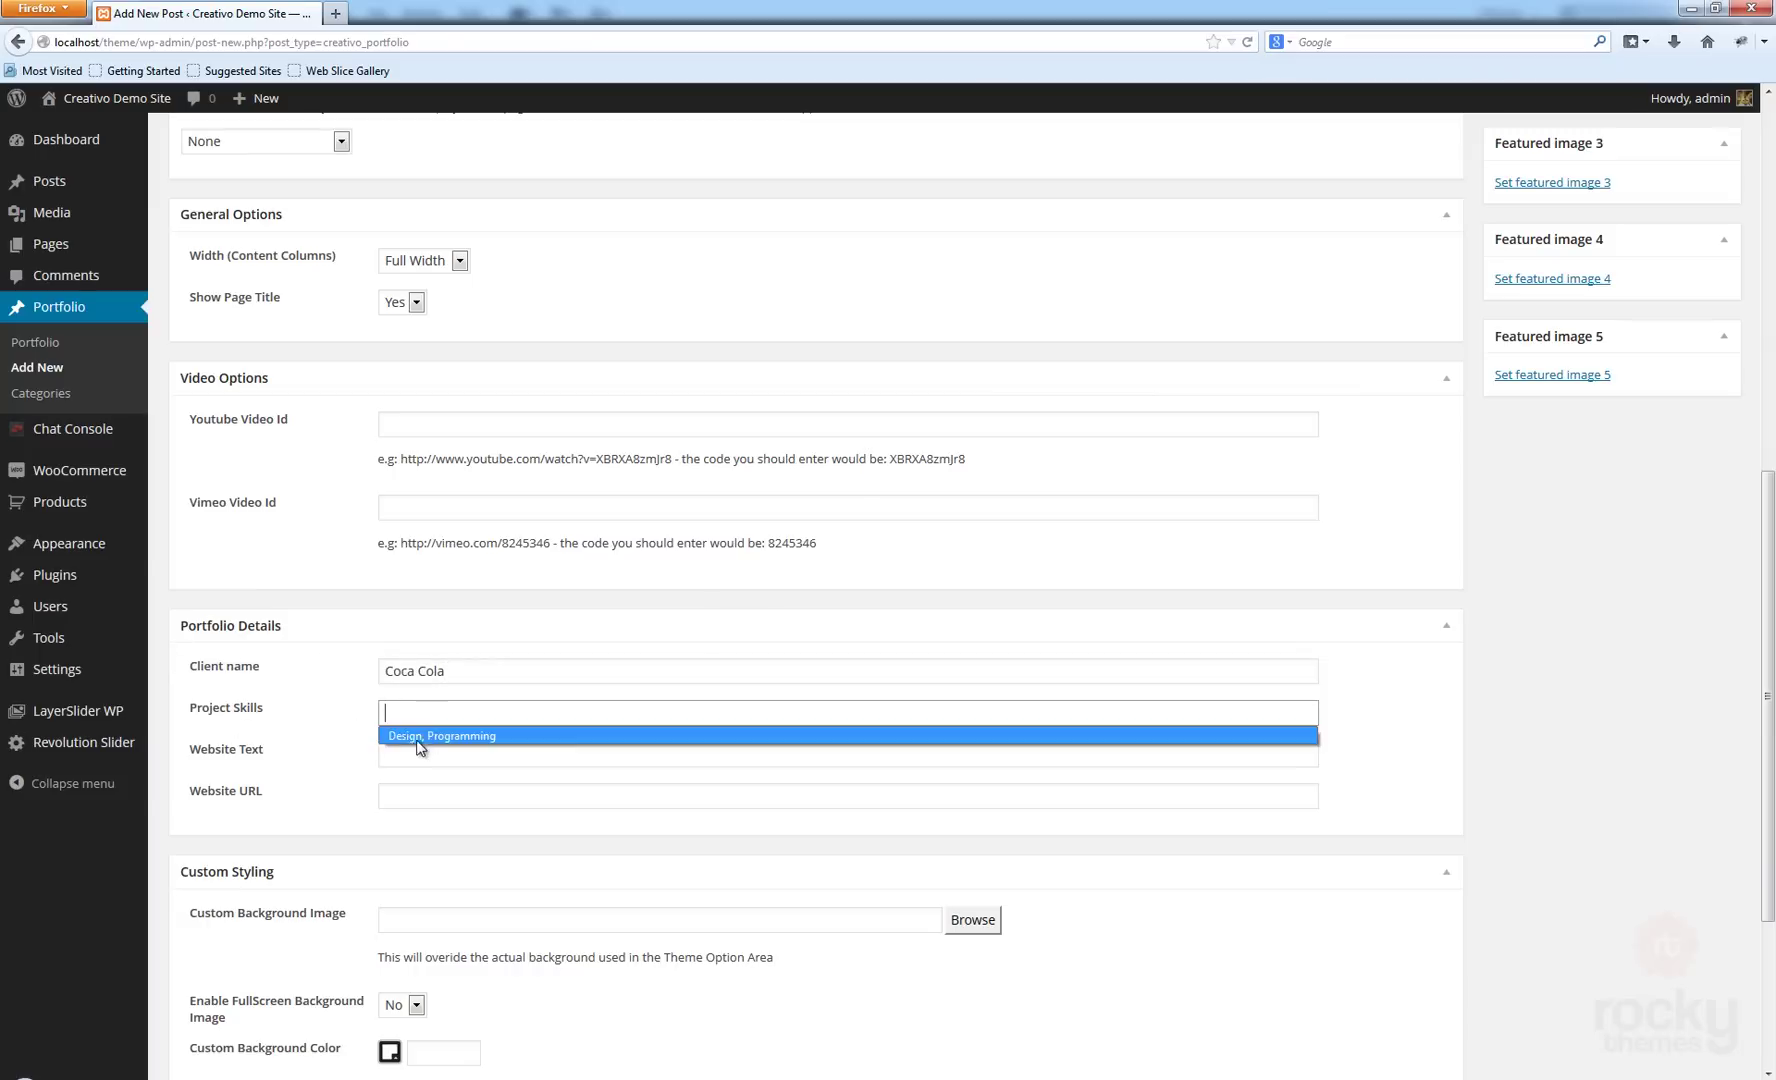
left_click(478, 737)
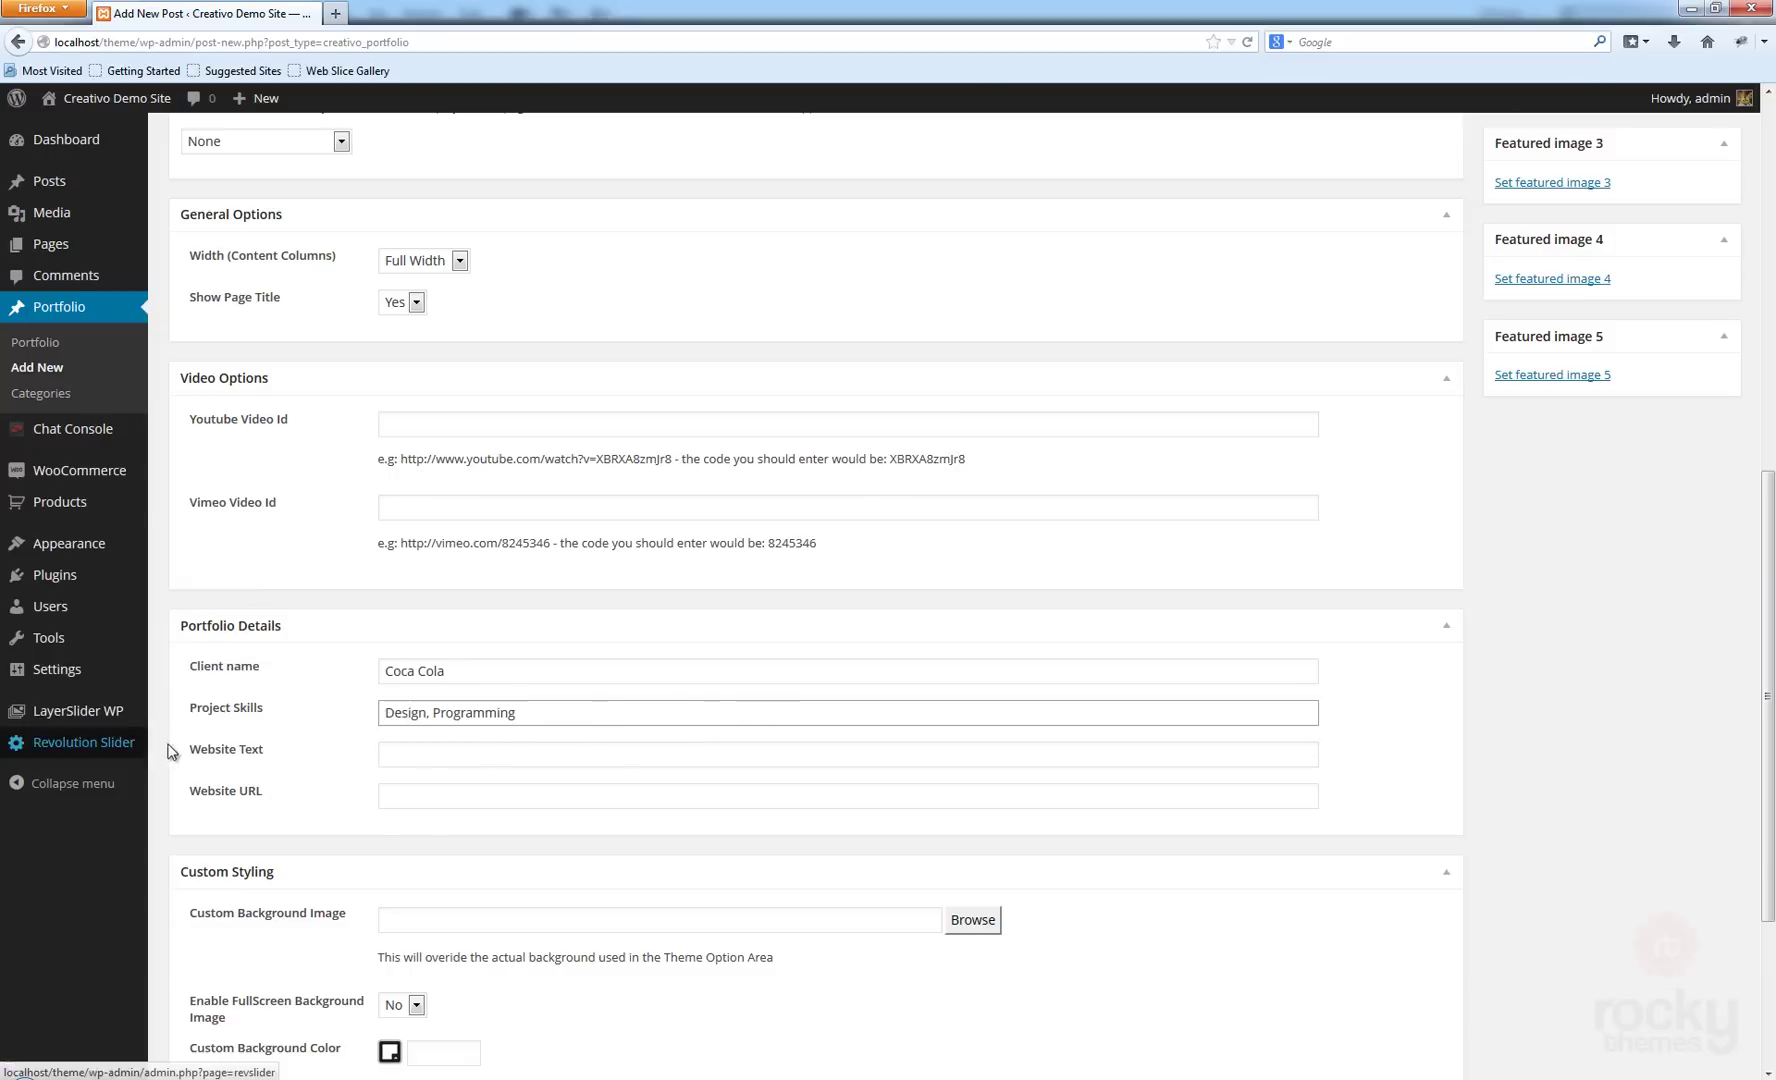
left_click(445, 752)
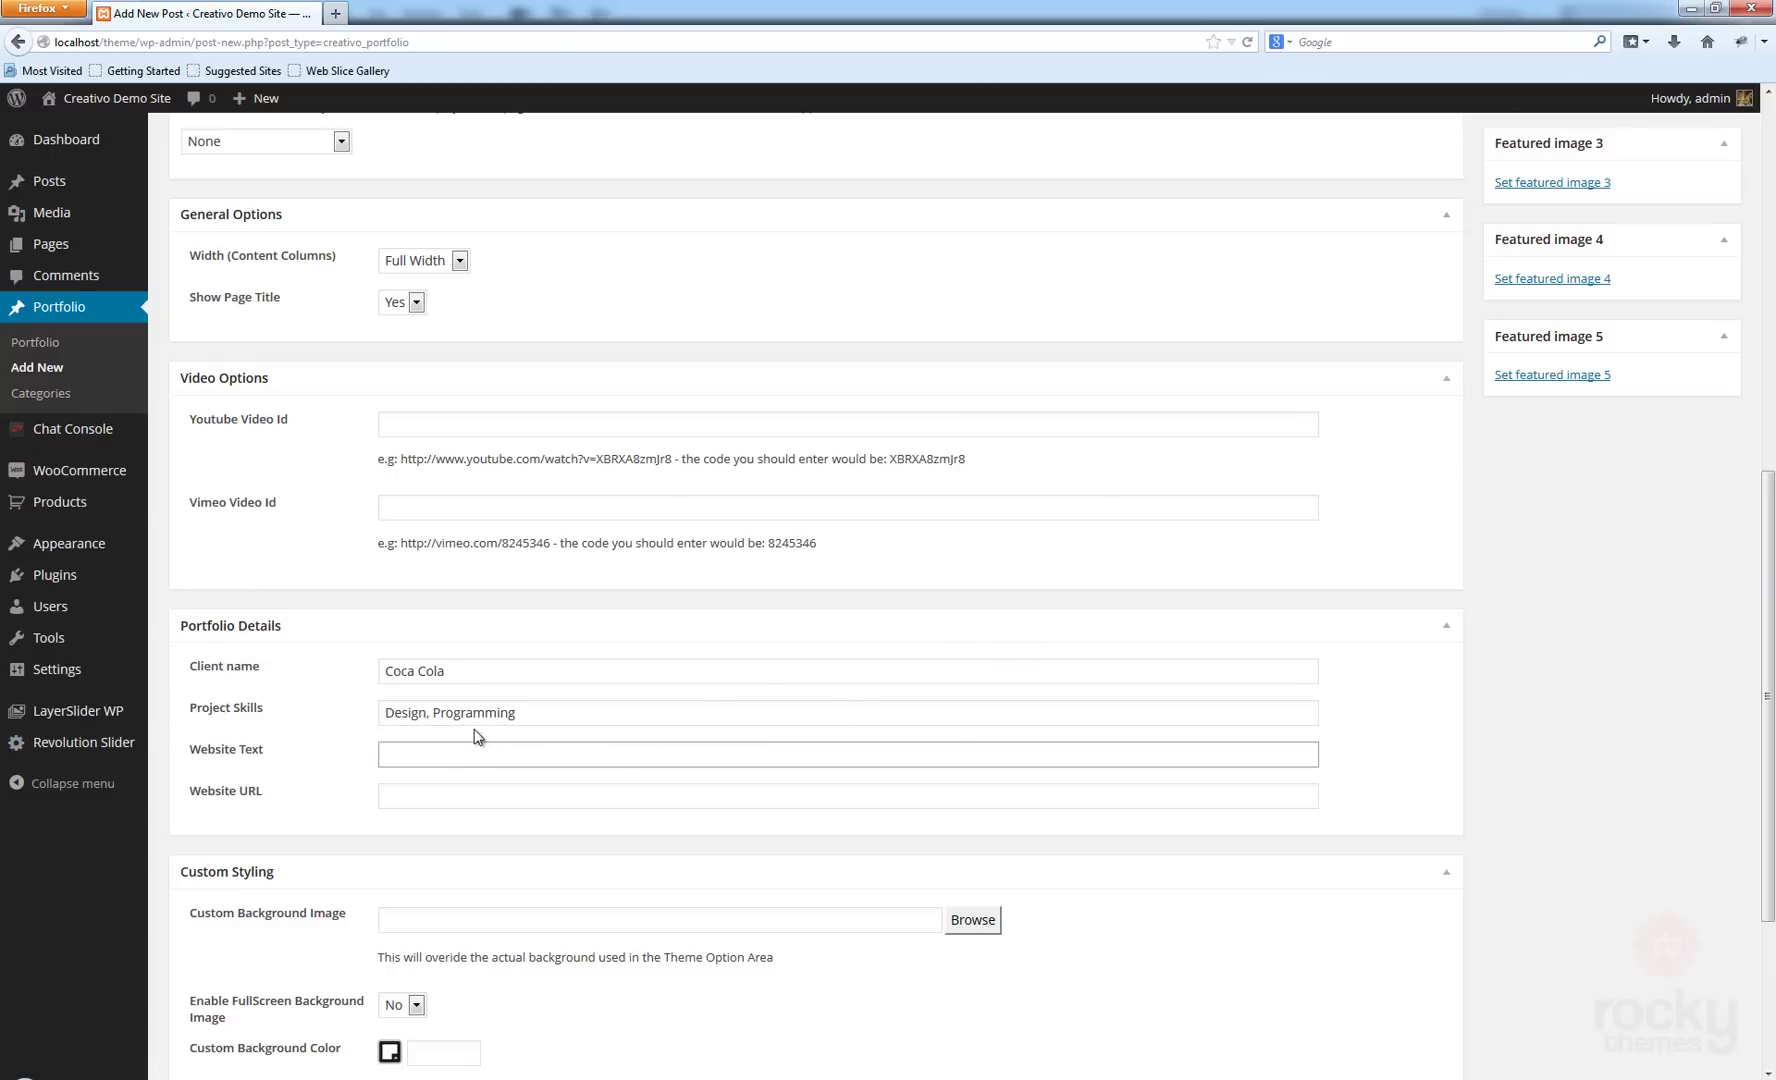
left_click(455, 757)
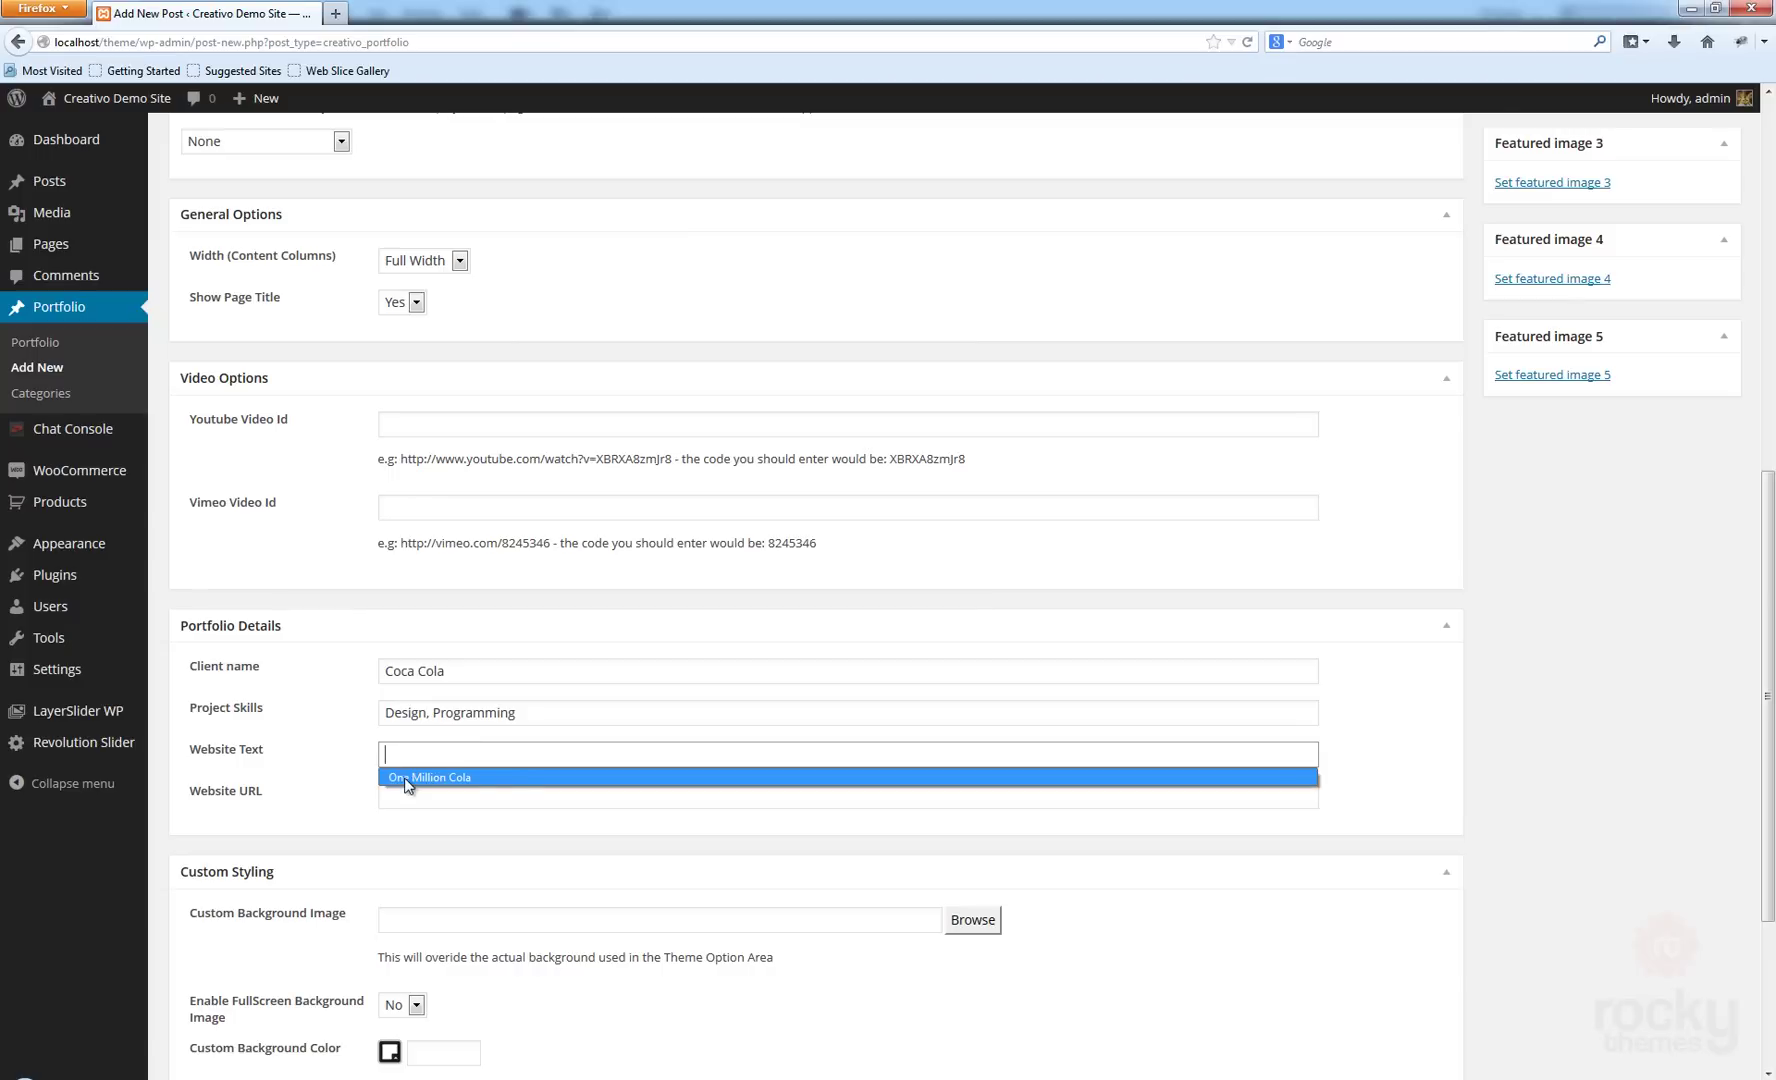
left_click(423, 778)
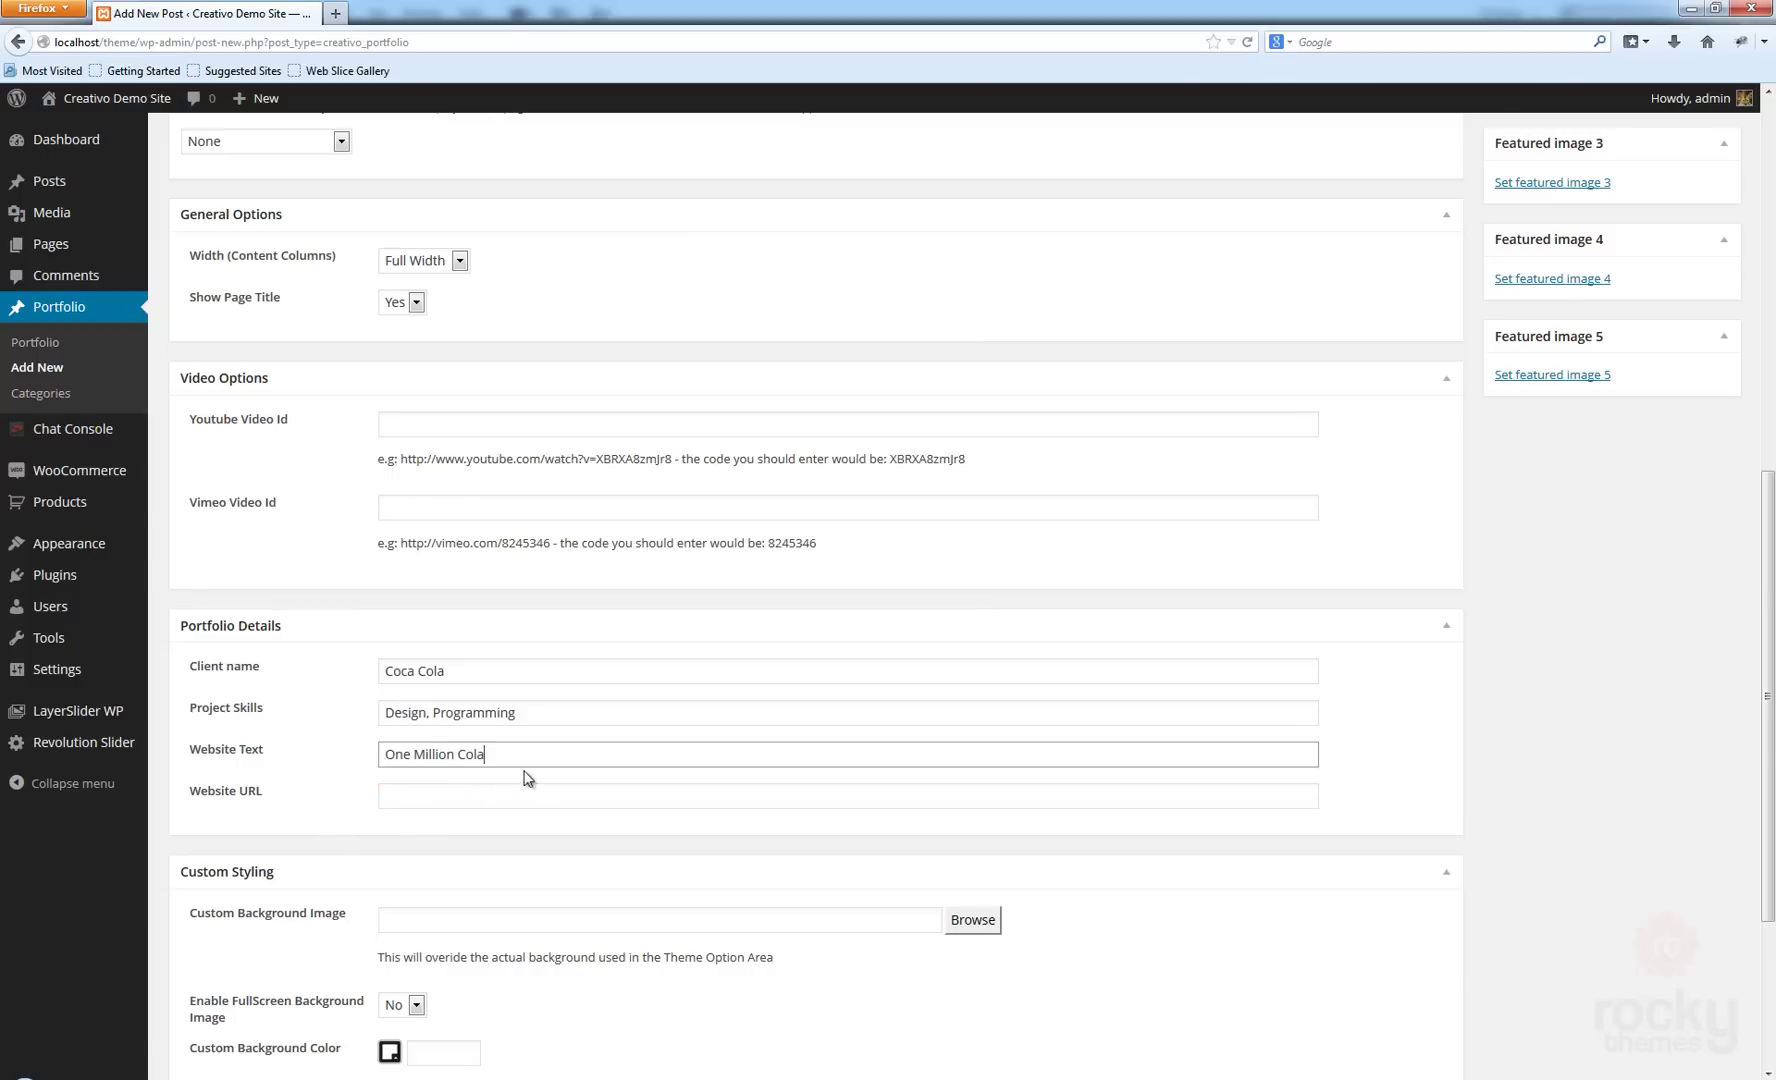
left_click(453, 798)
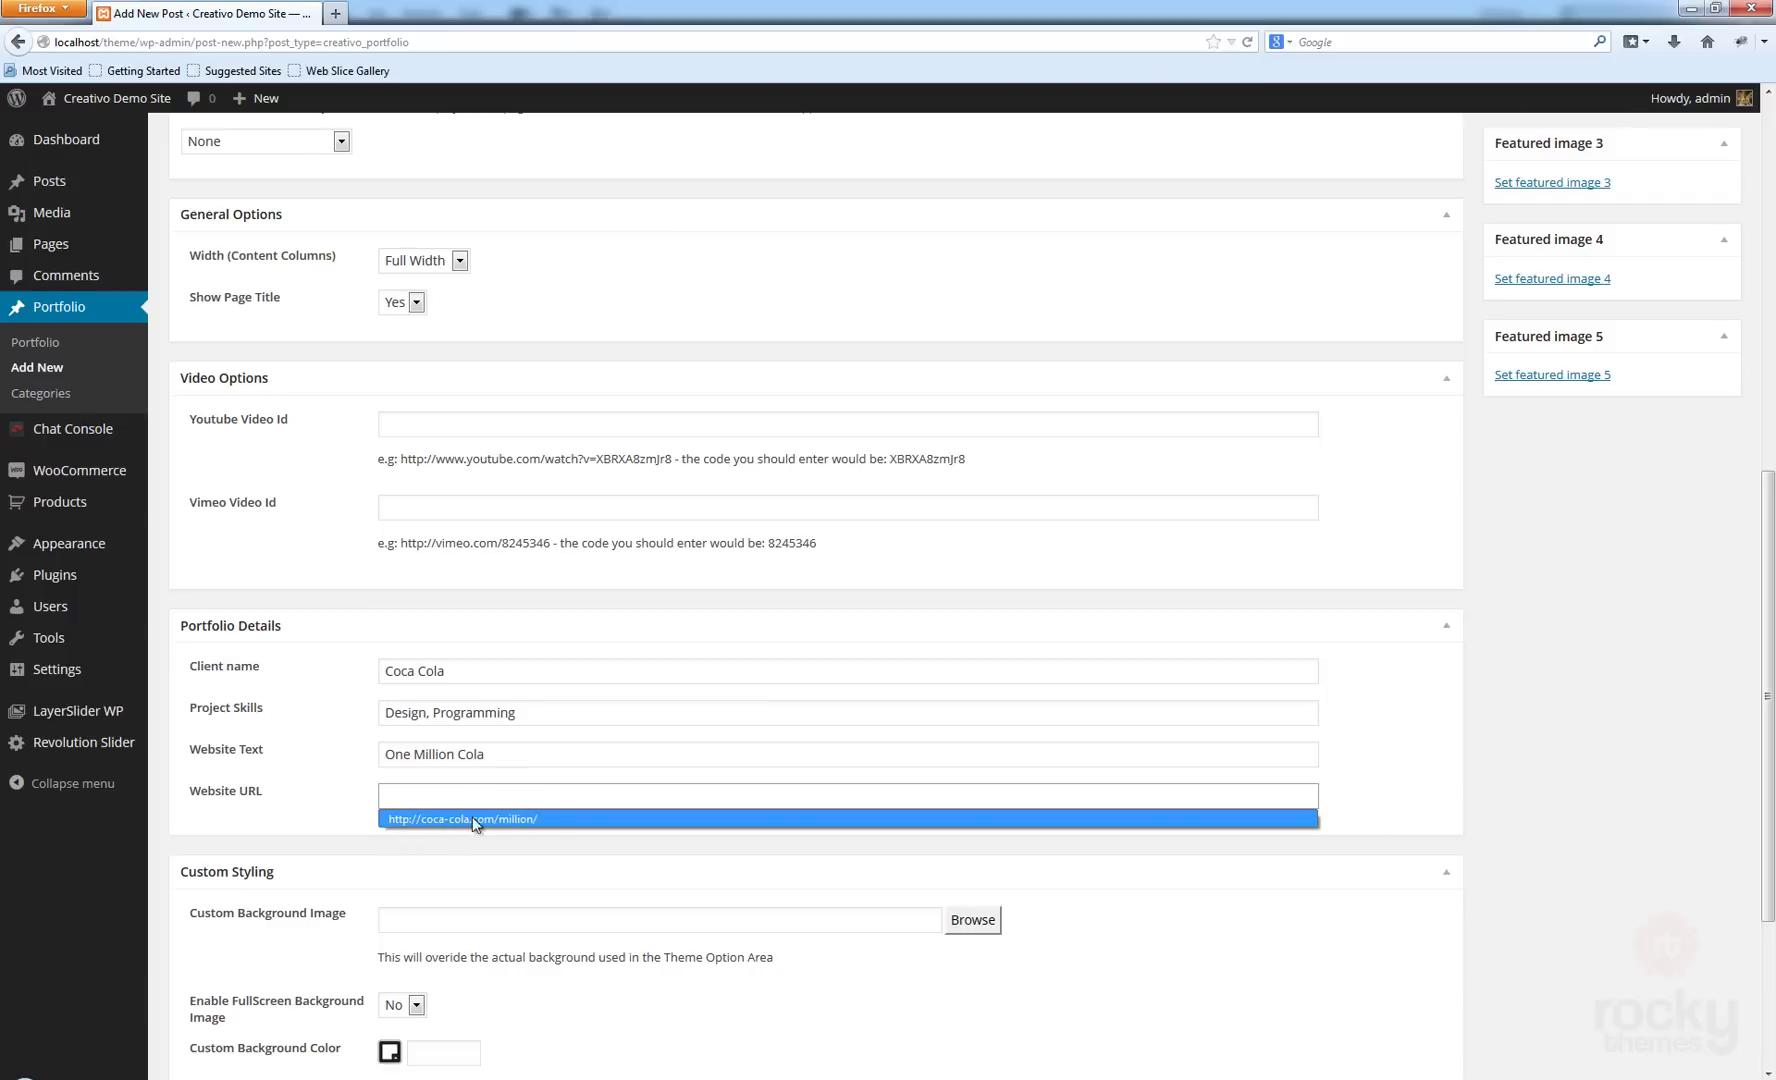
left_click(430, 820)
triple_click(504, 759)
left_click(536, 764)
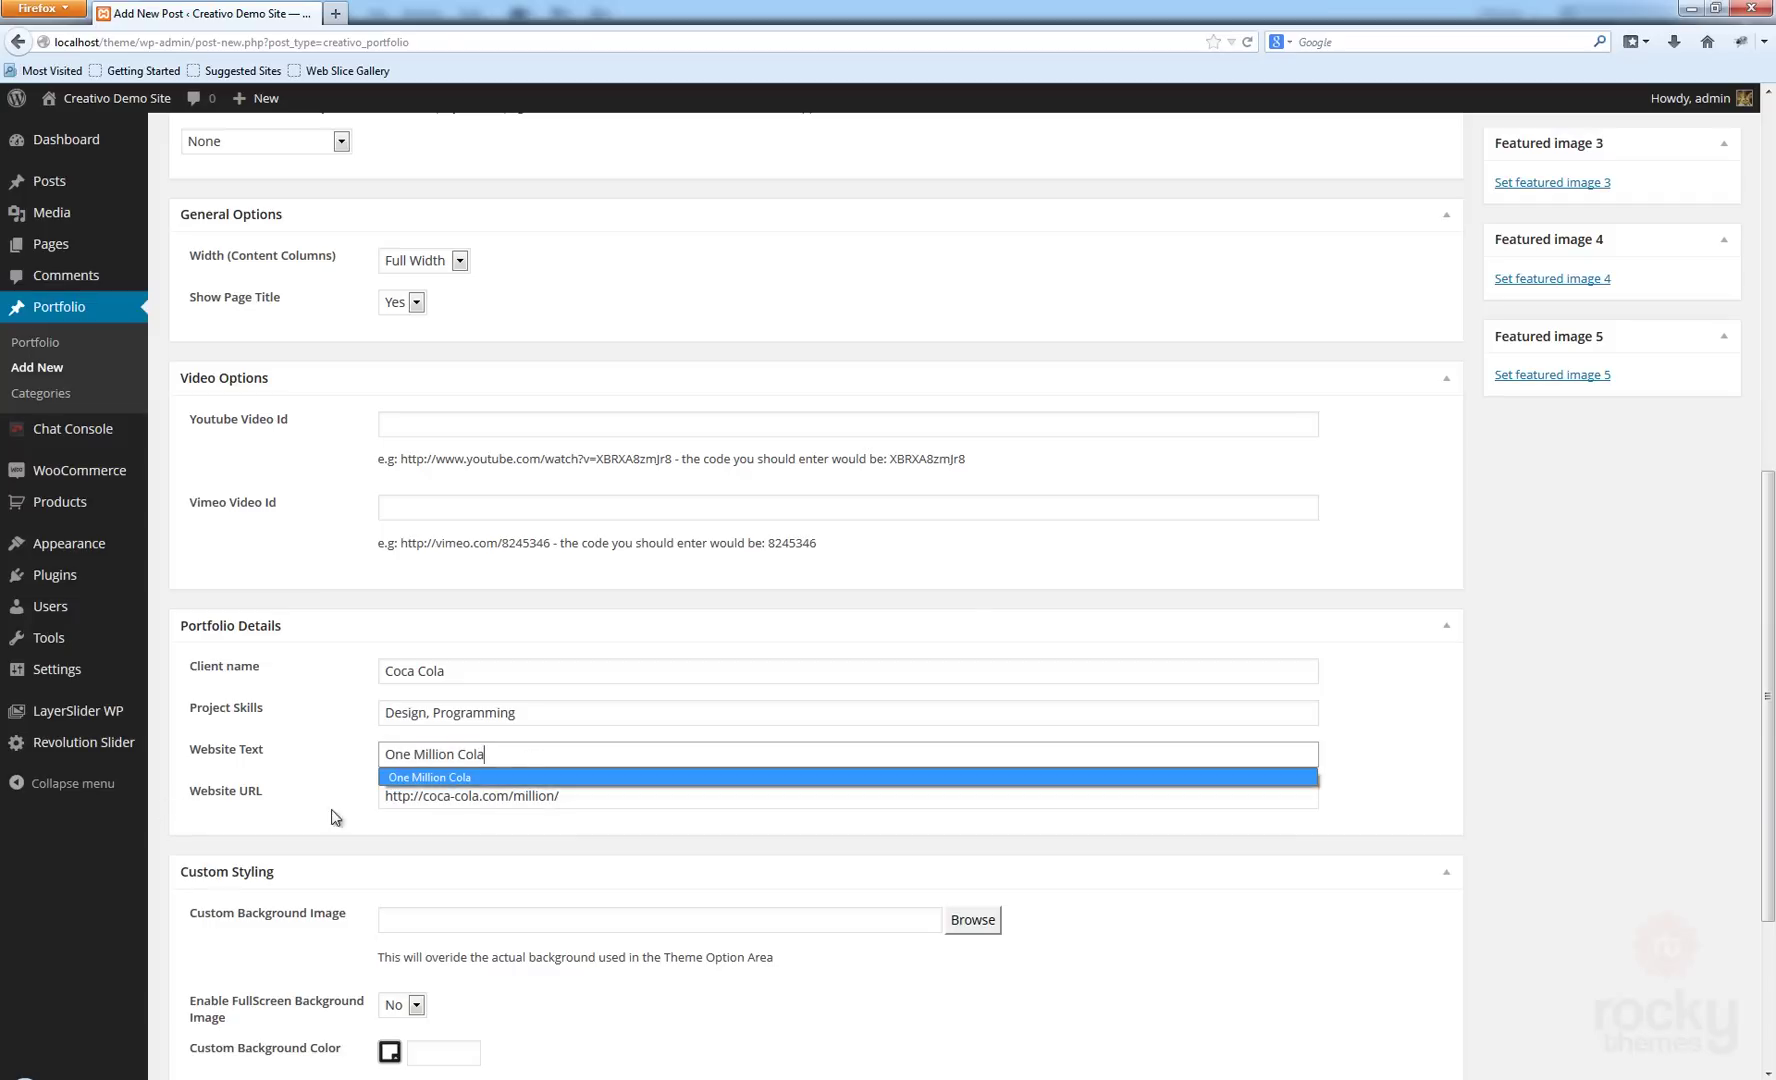
left_click(614, 806)
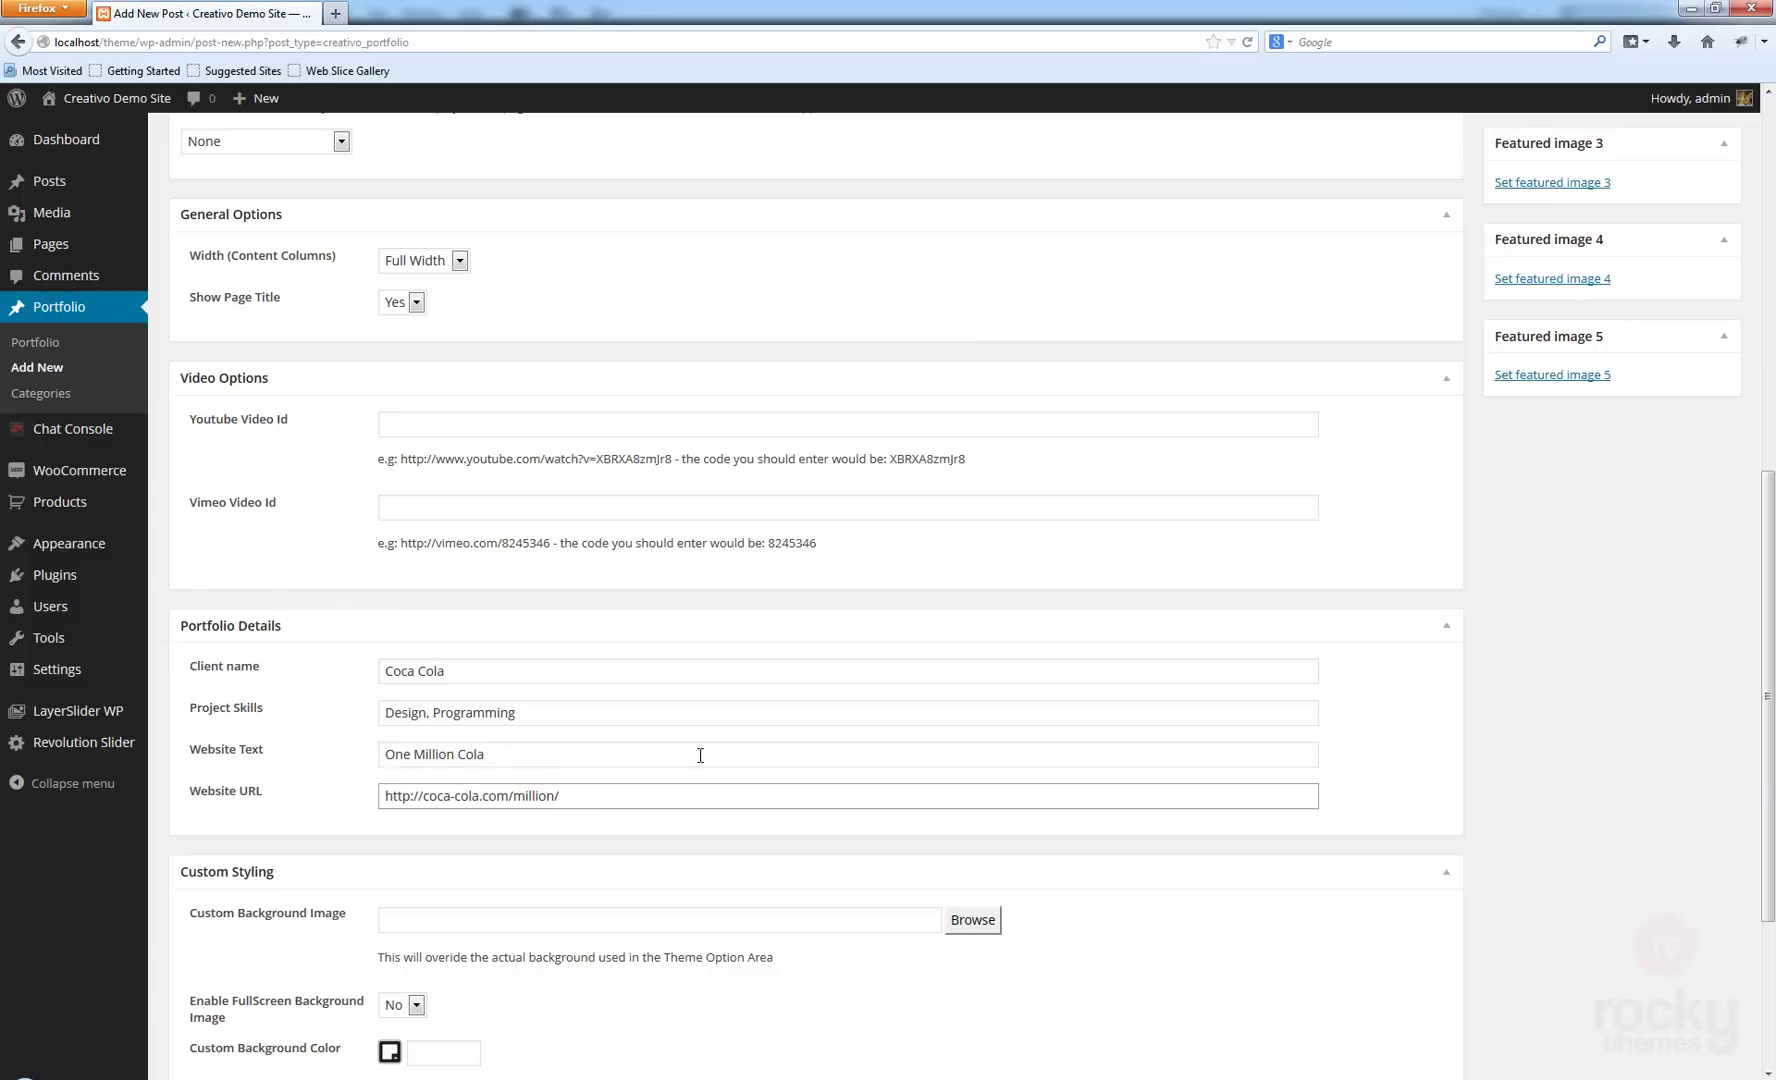
scroll(1285, 728, "down", 4)
scroll(1285, 728, "down", 2)
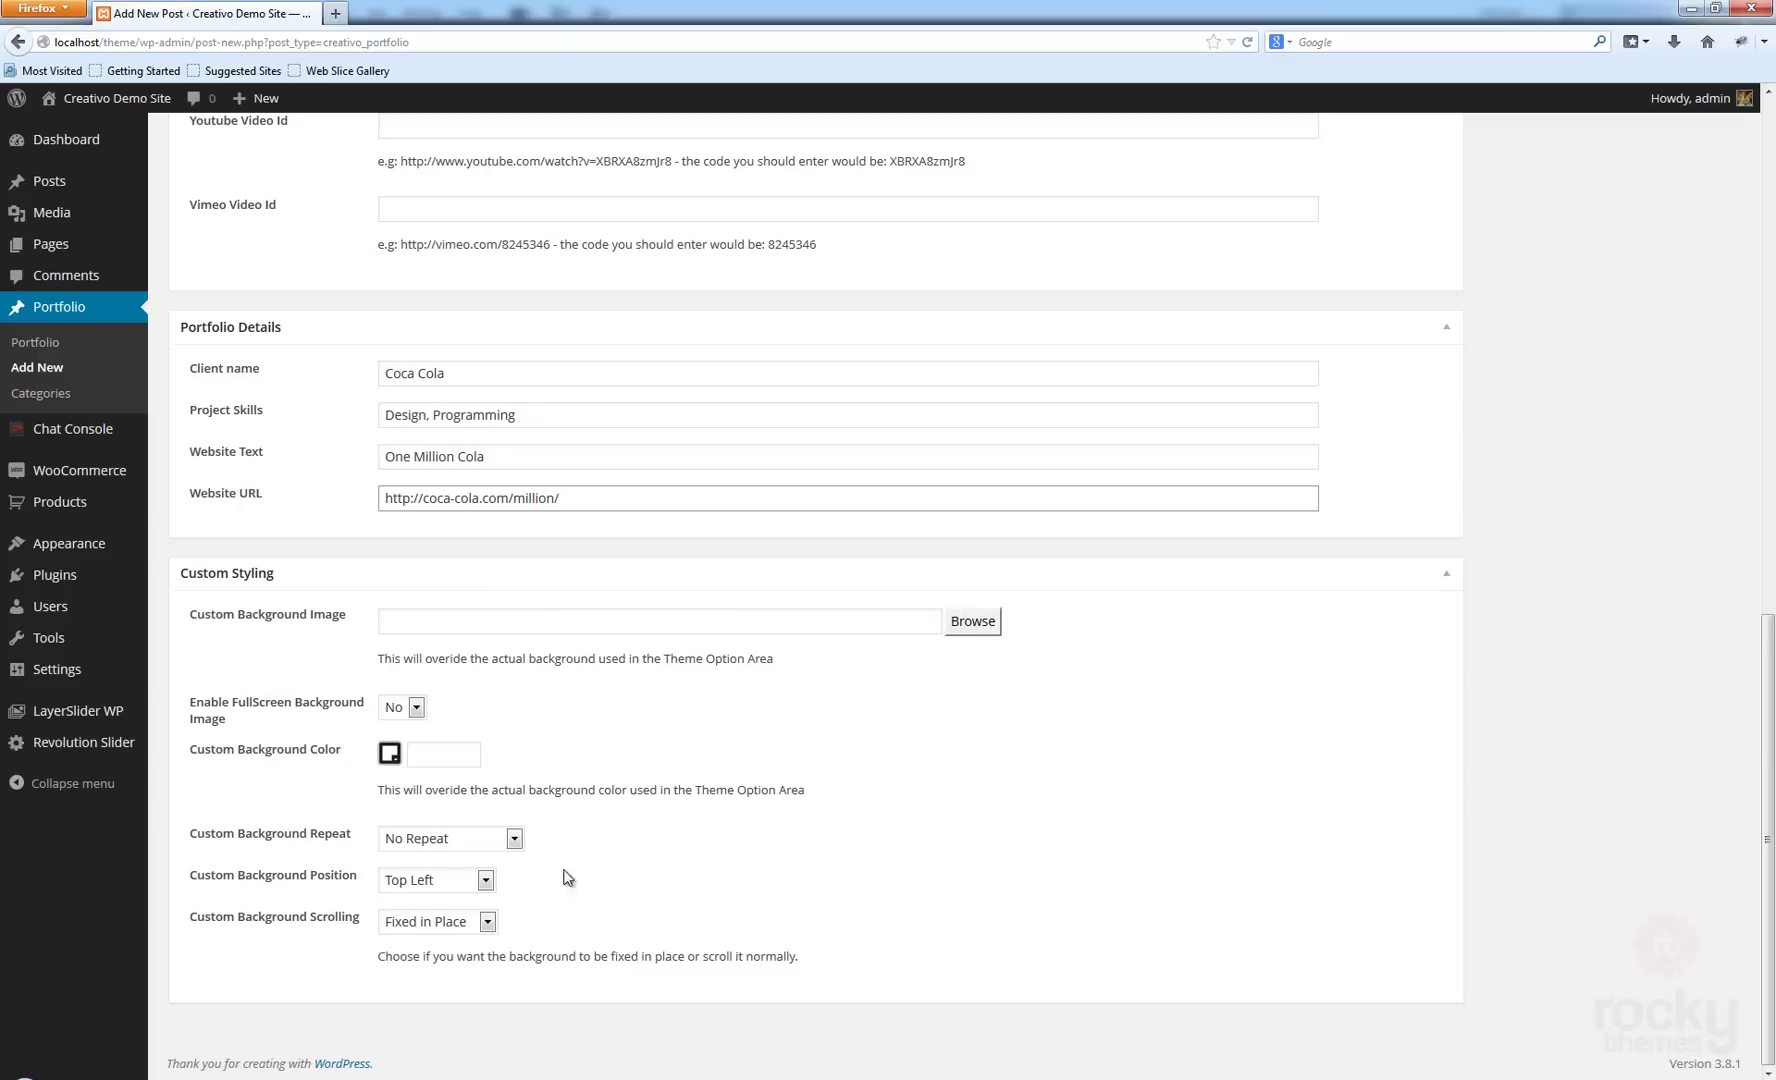
left_click(480, 846)
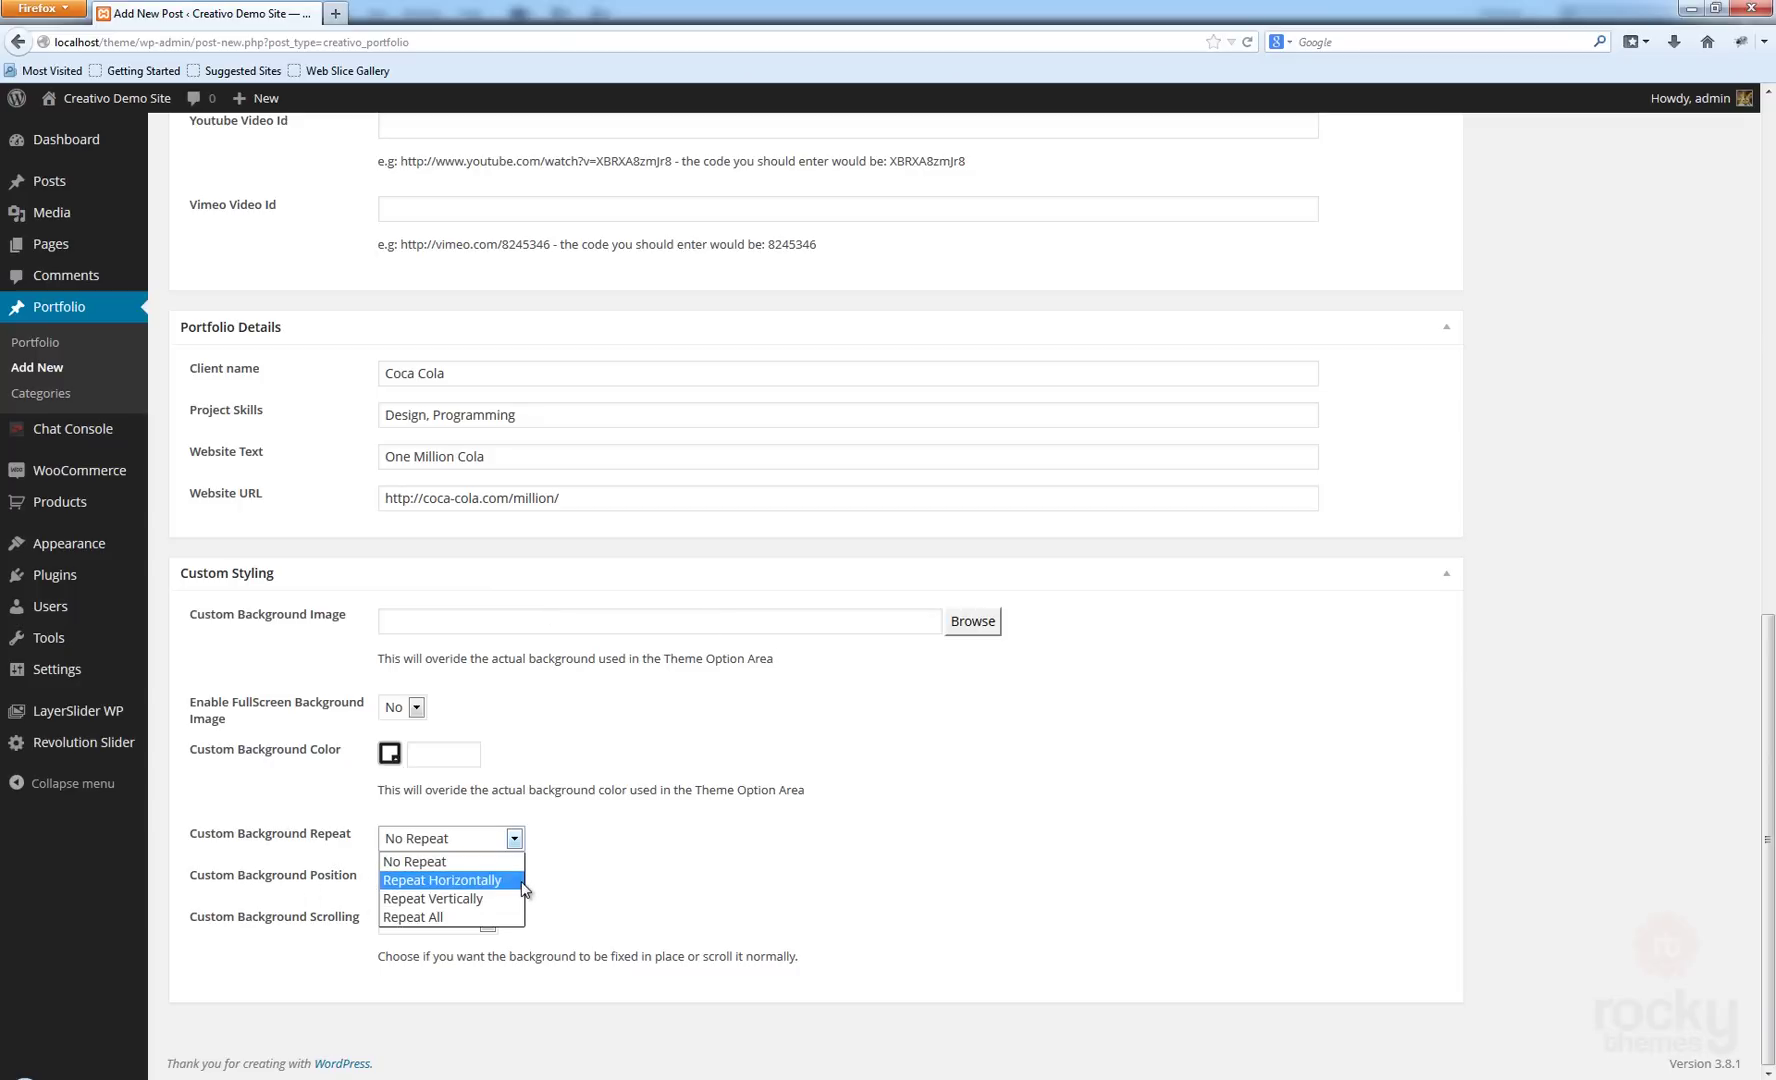
left_click(648, 872)
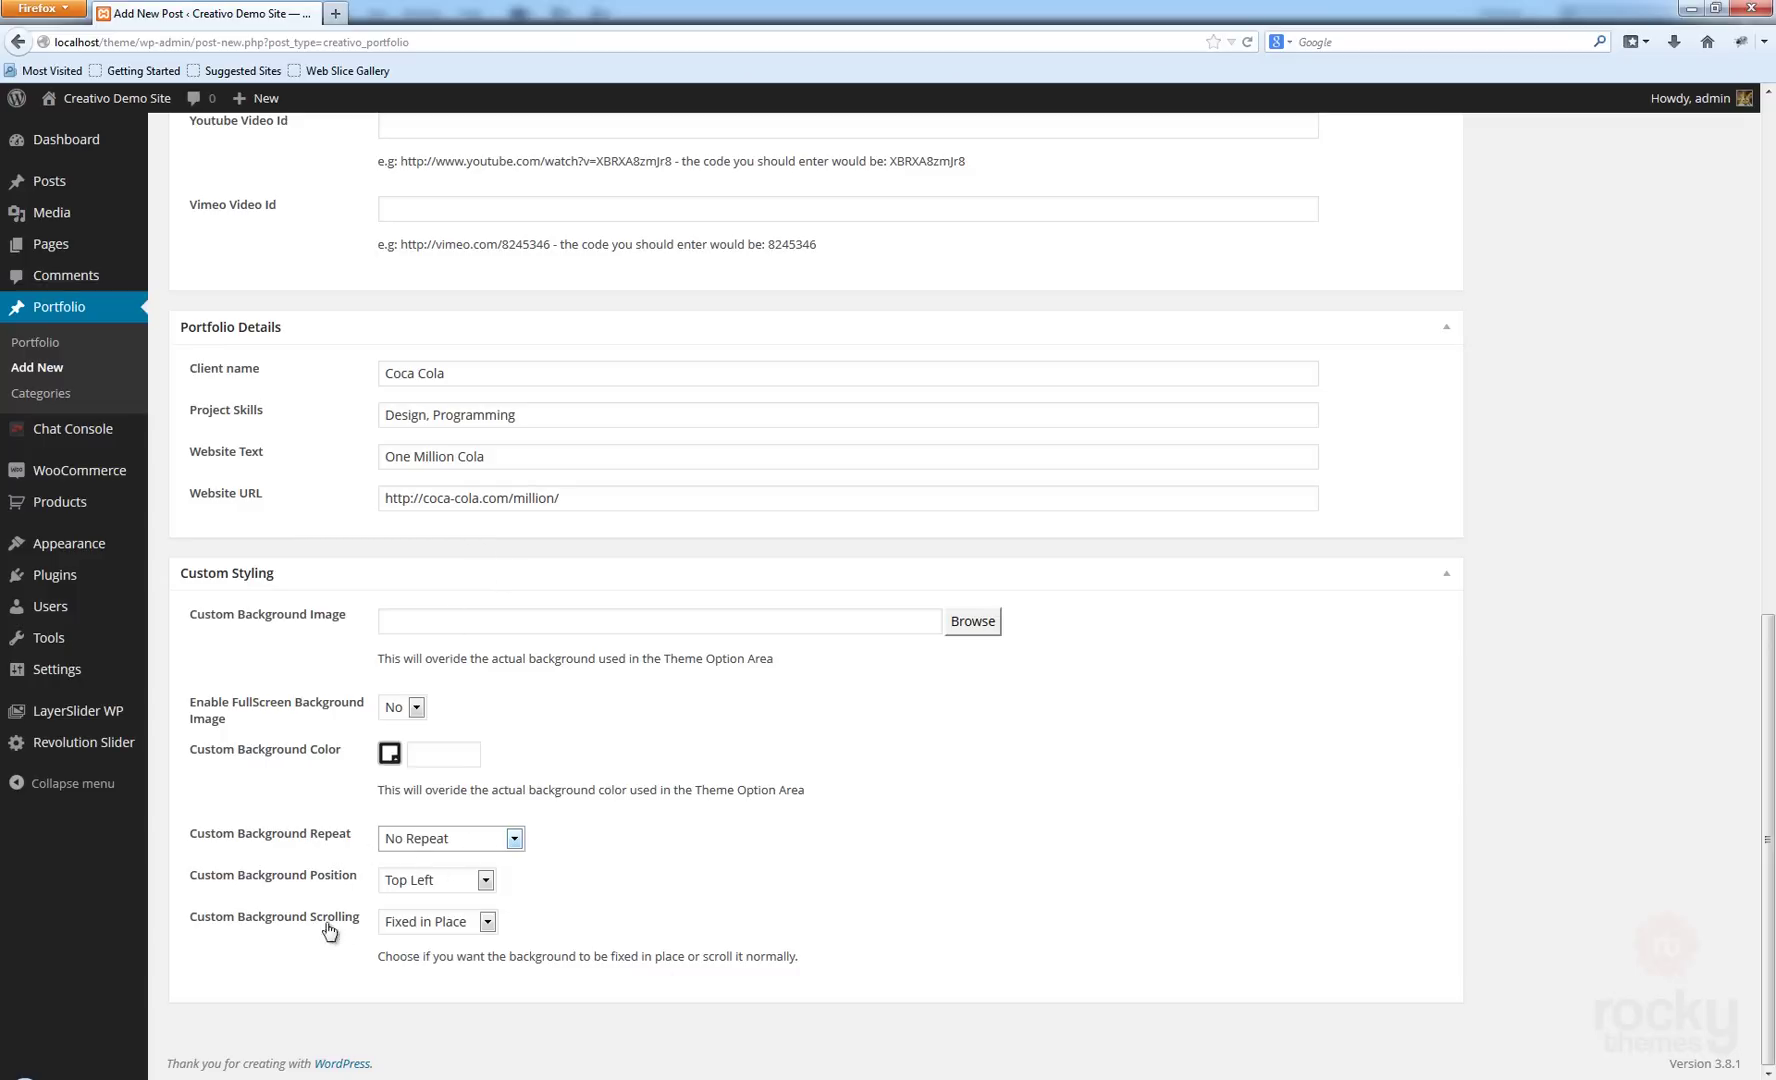
left_click(897, 750)
scroll(1346, 640, "up", 20)
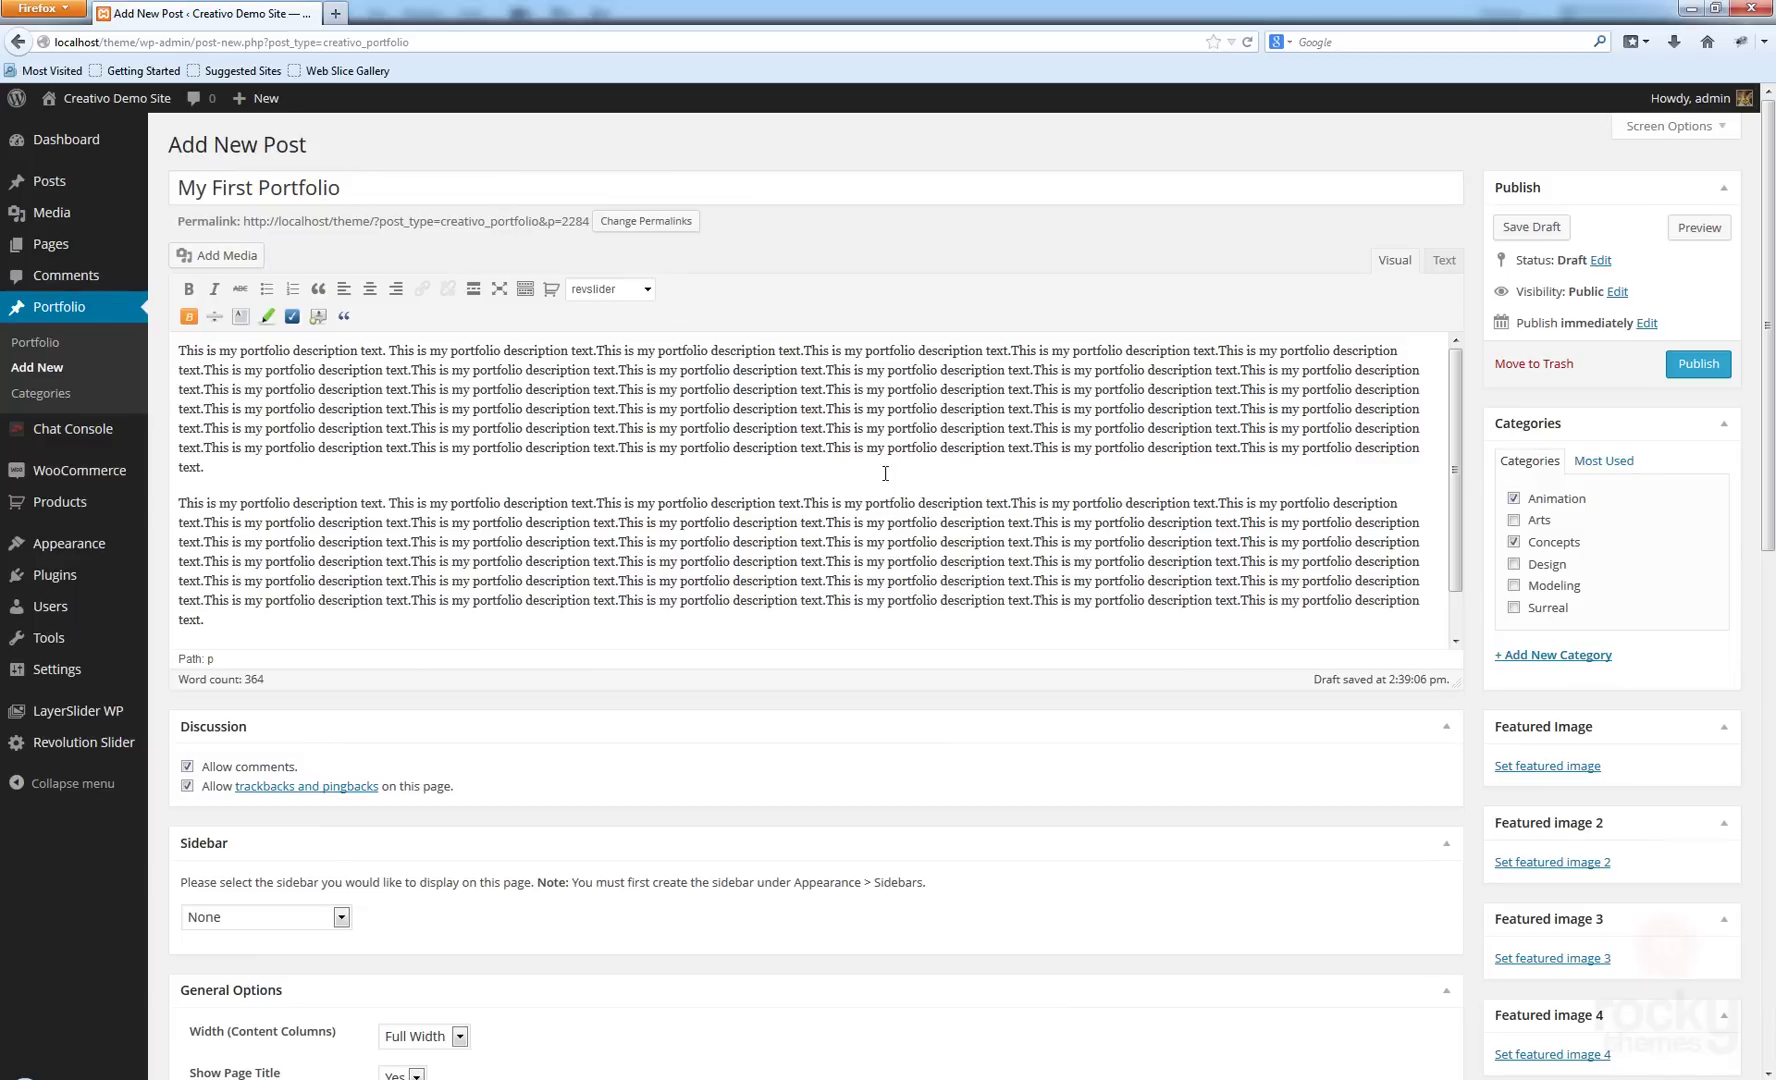
scroll(886, 480, "down", 8)
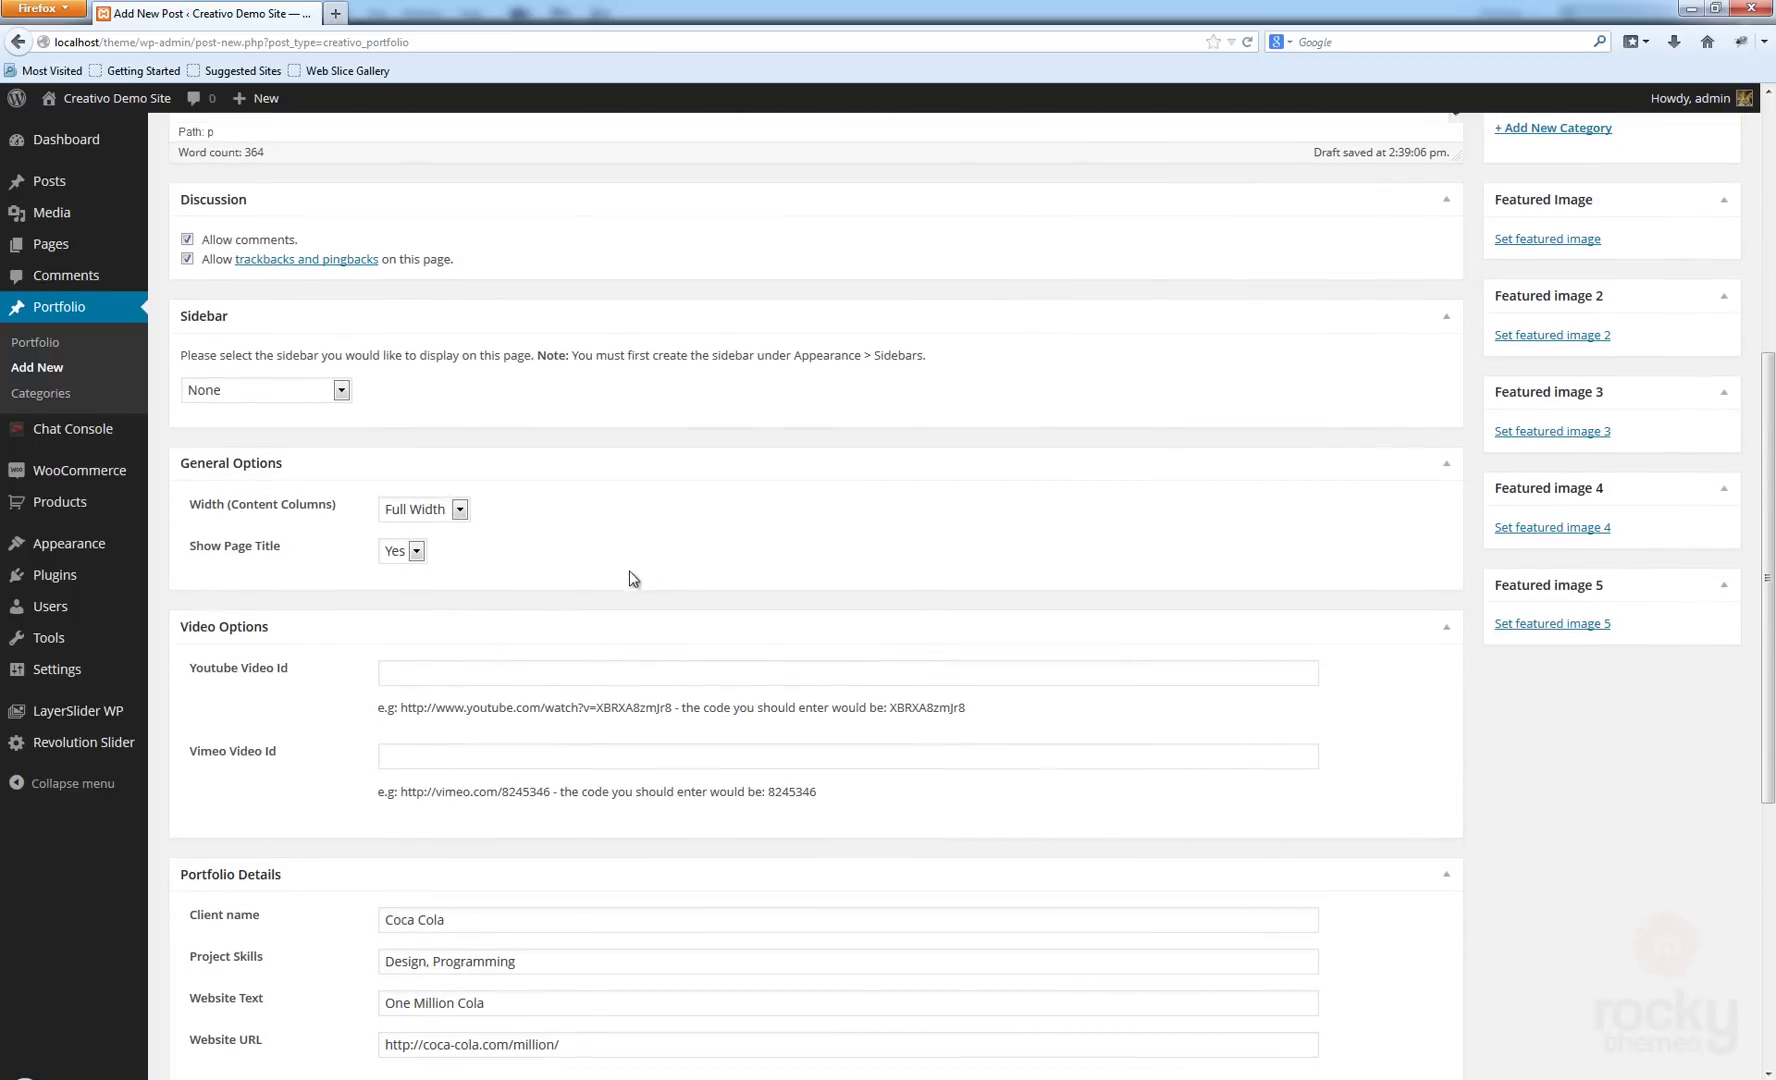
scroll(429, 655, "down", 2)
left_click(523, 572)
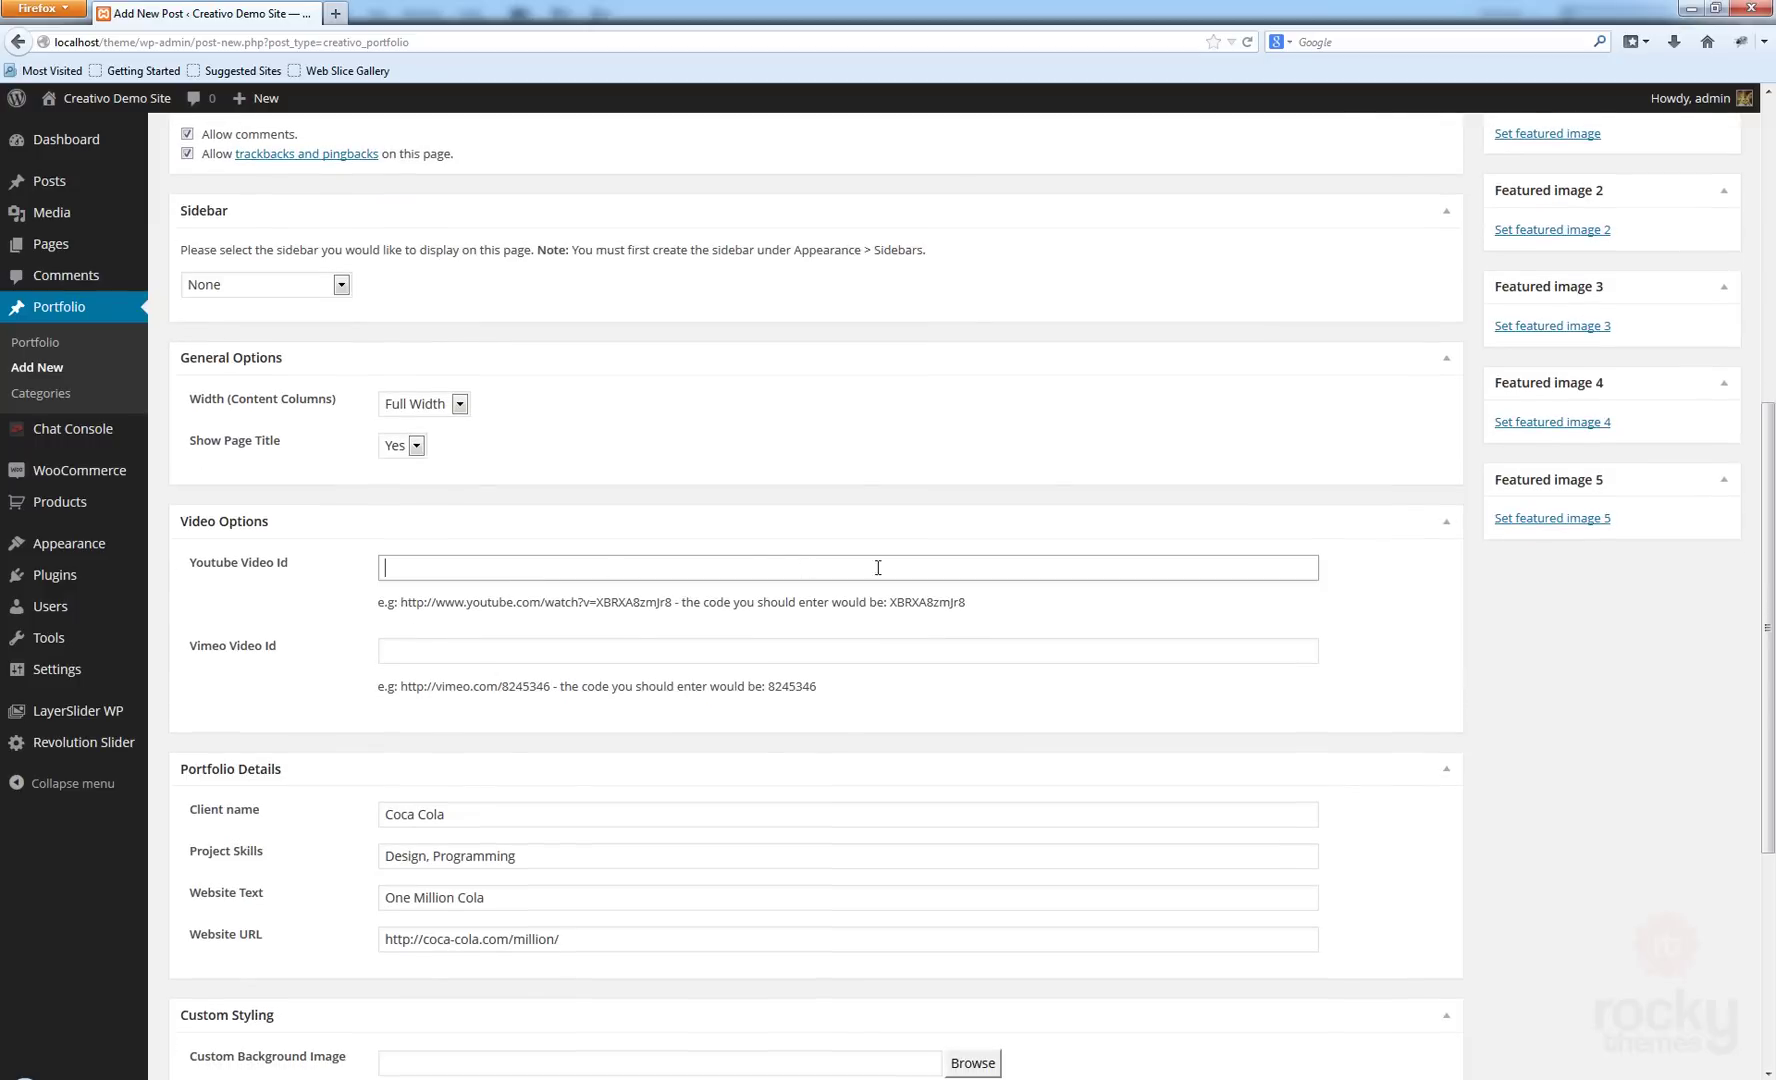
left_click(447, 651)
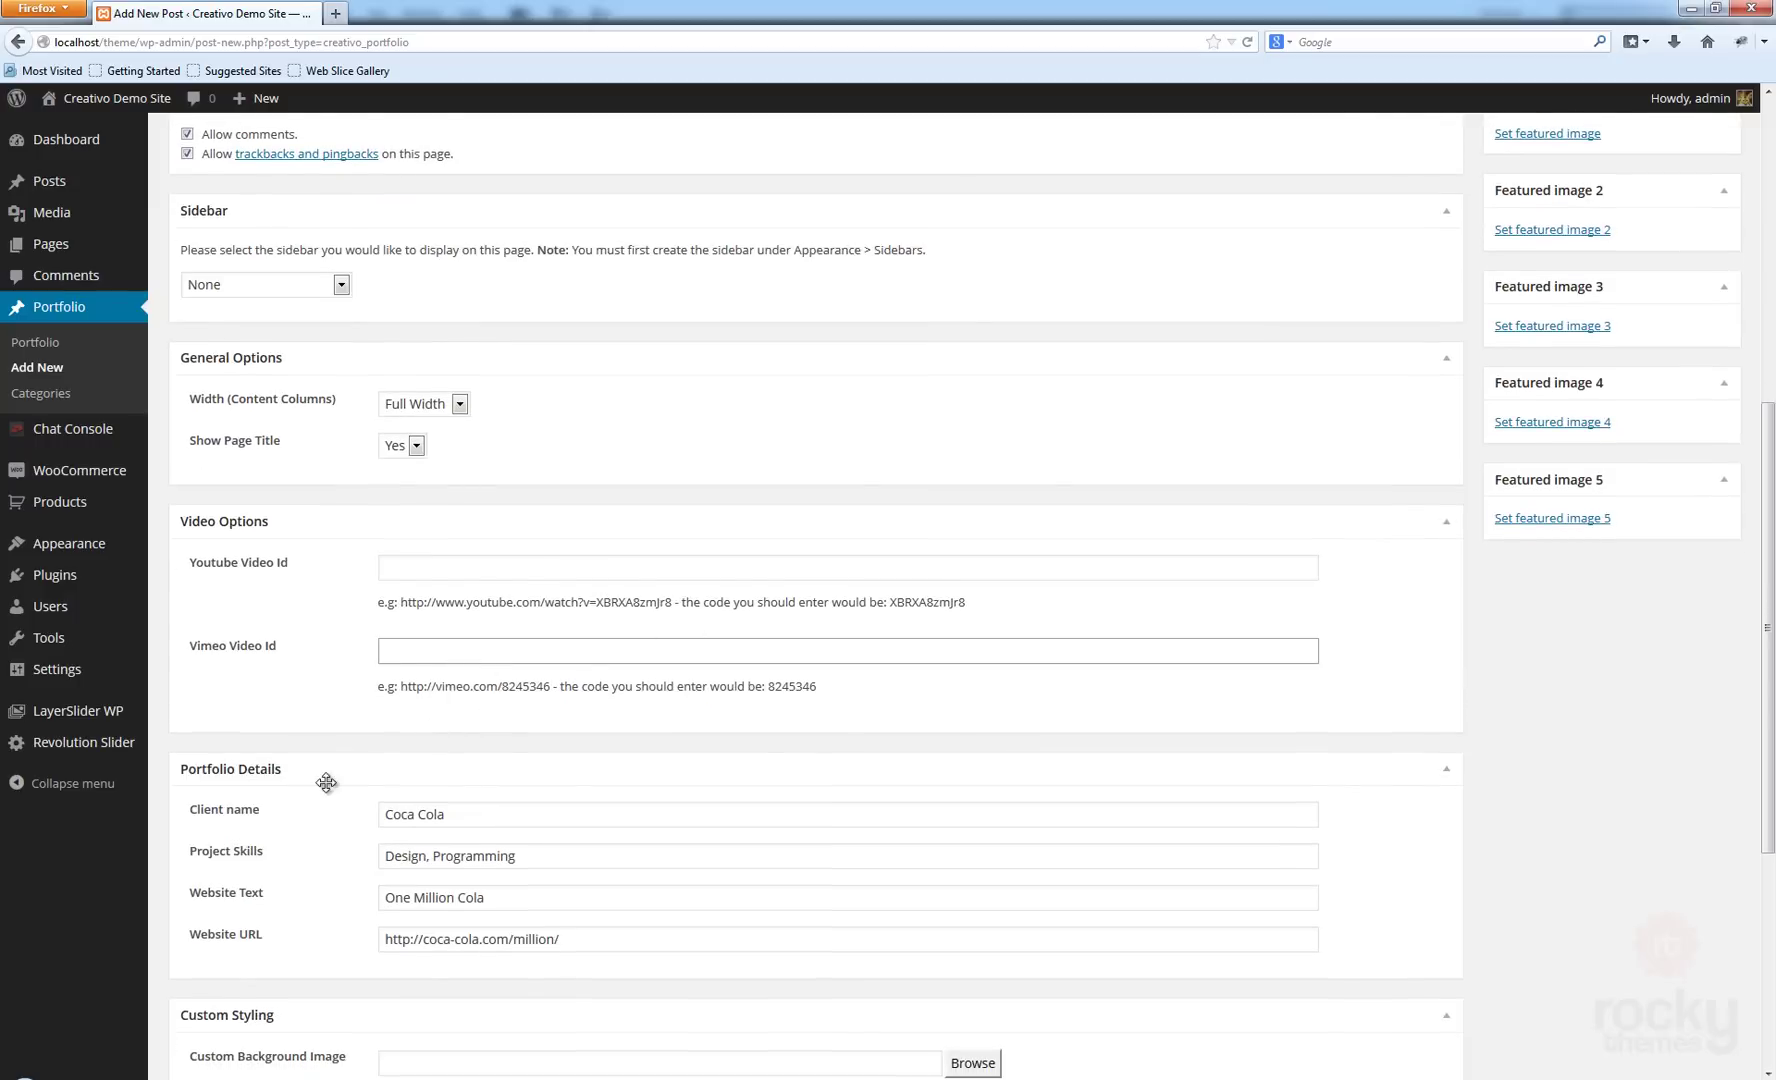
scroll(327, 783, "down", 2)
scroll(790, 795, "down", 1)
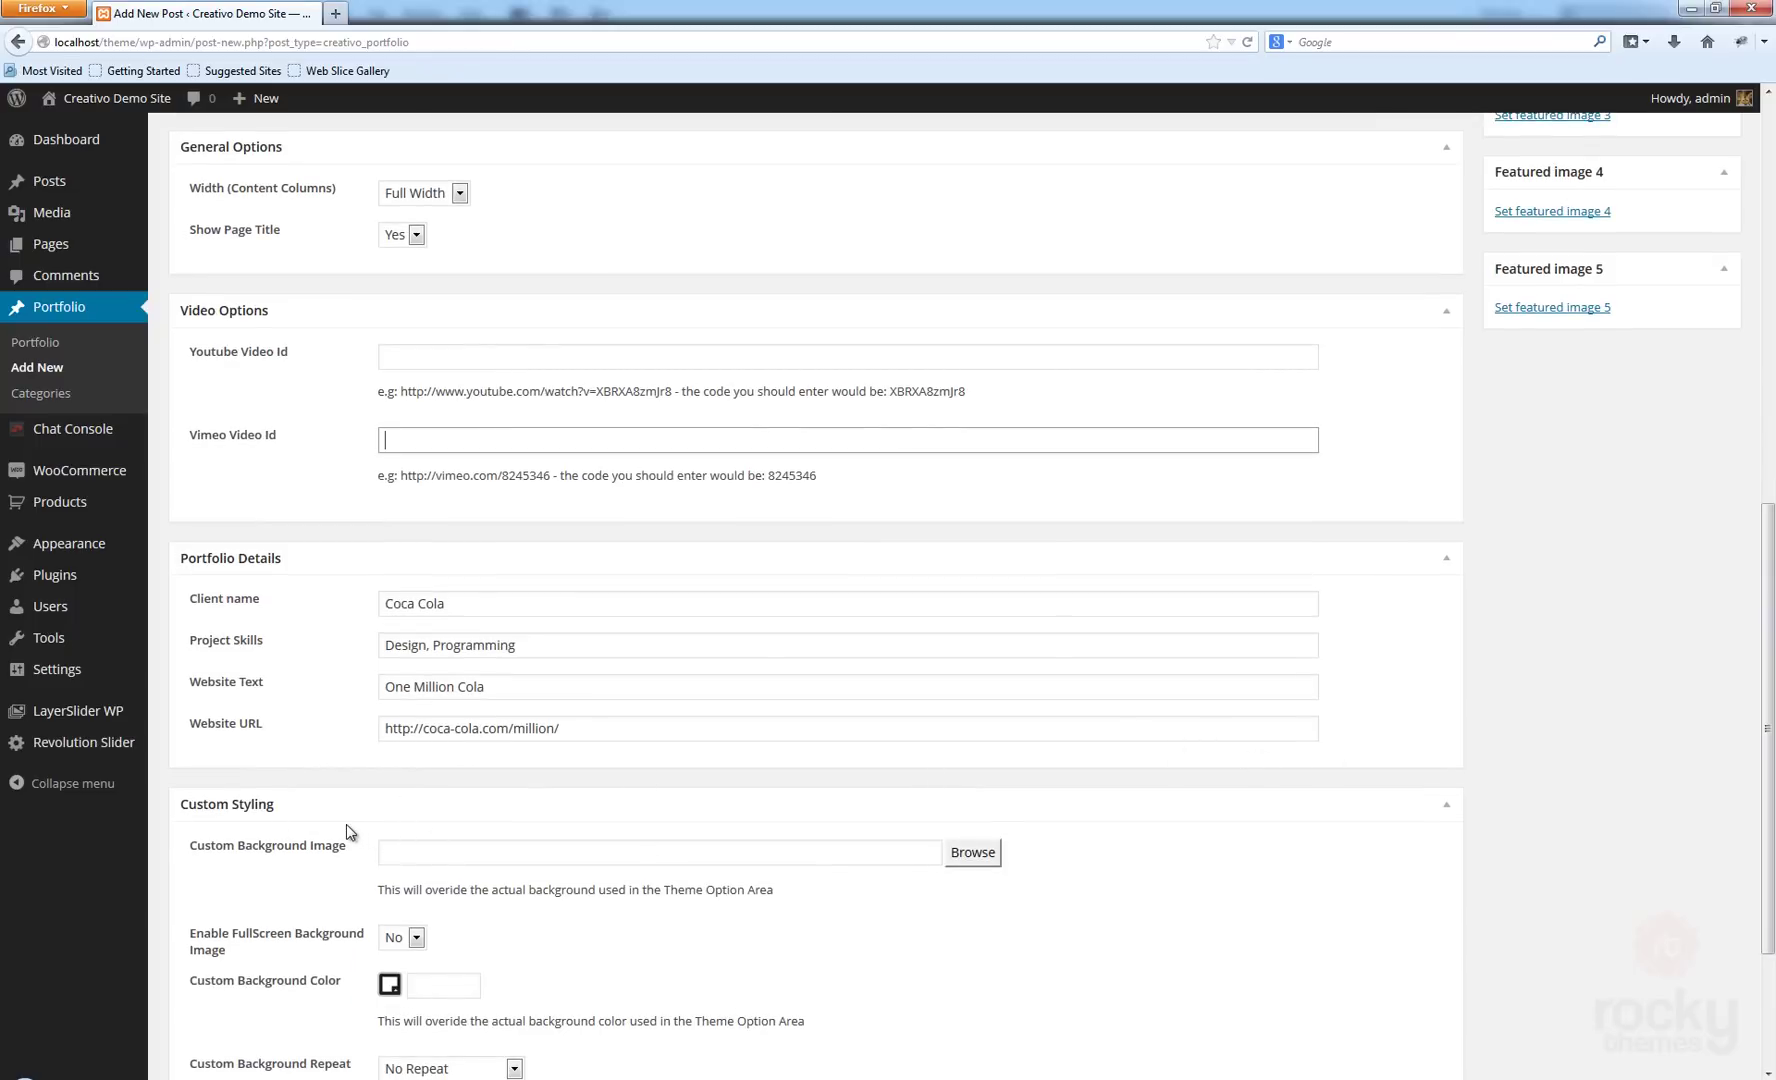
left_click_drag(1768, 633, 1773, 280)
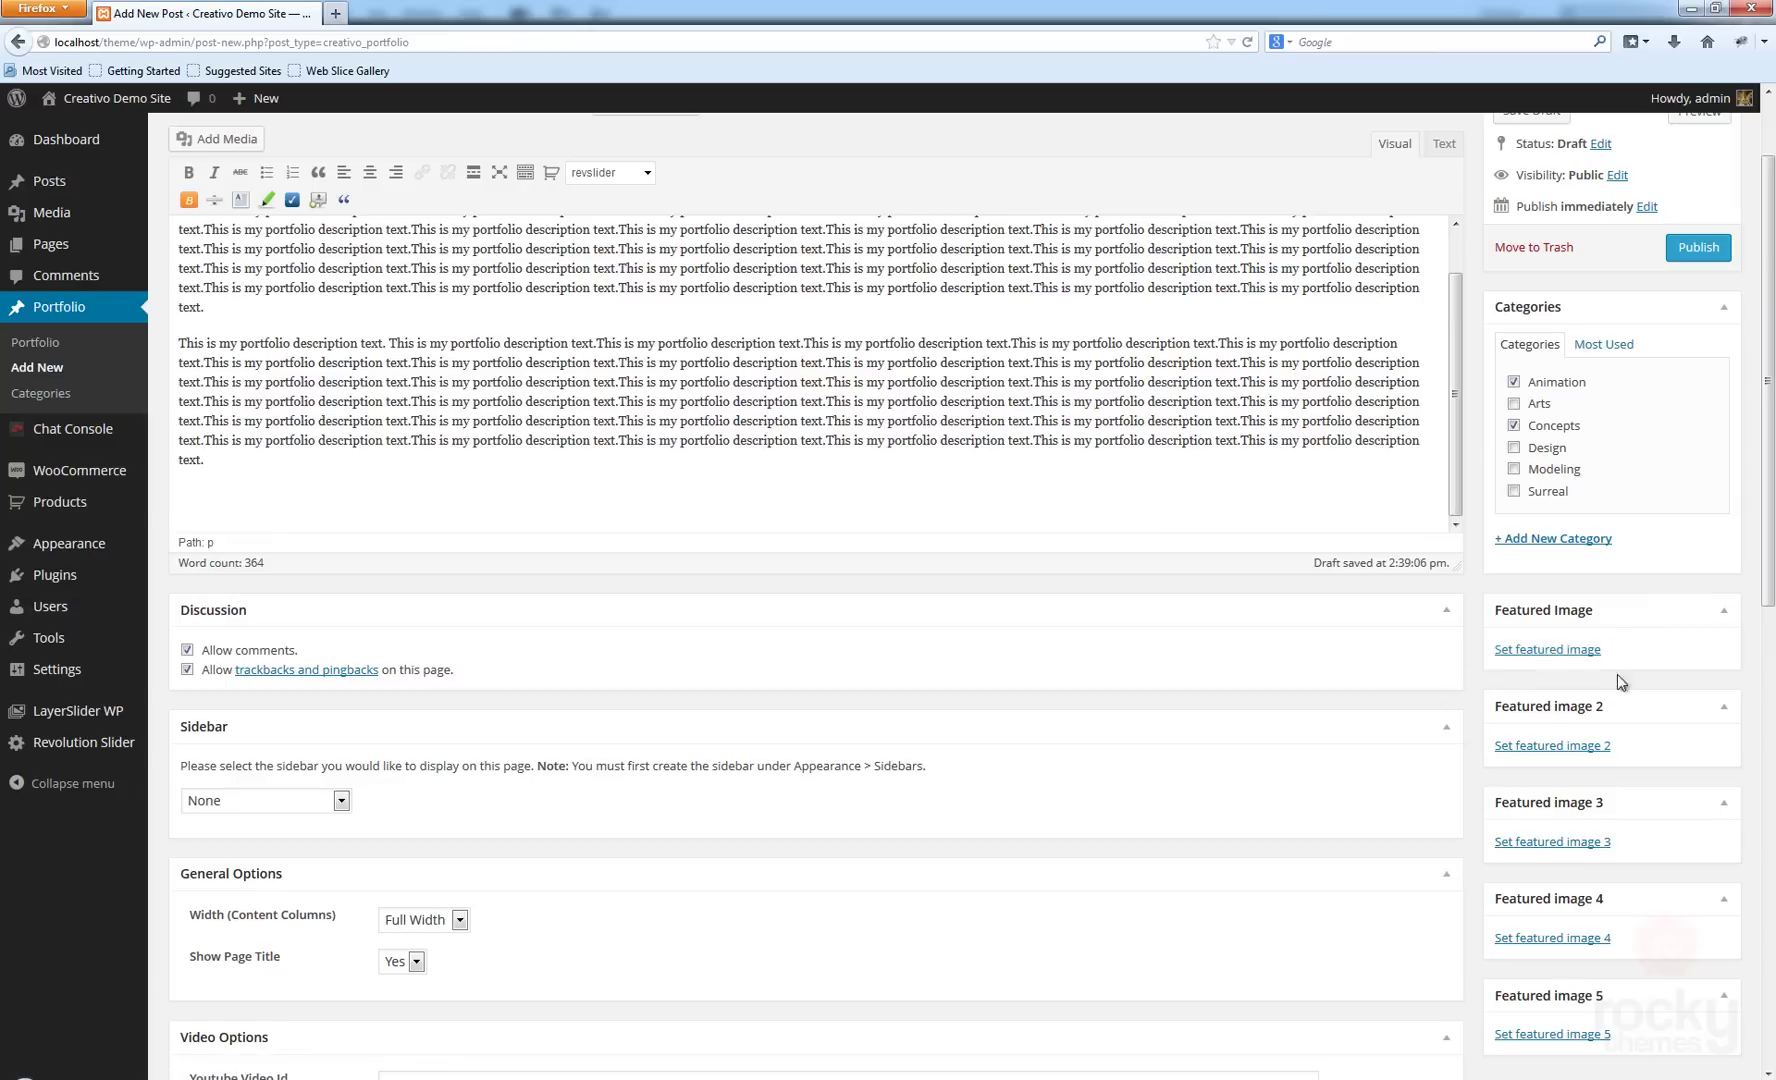
left_click(1575, 651)
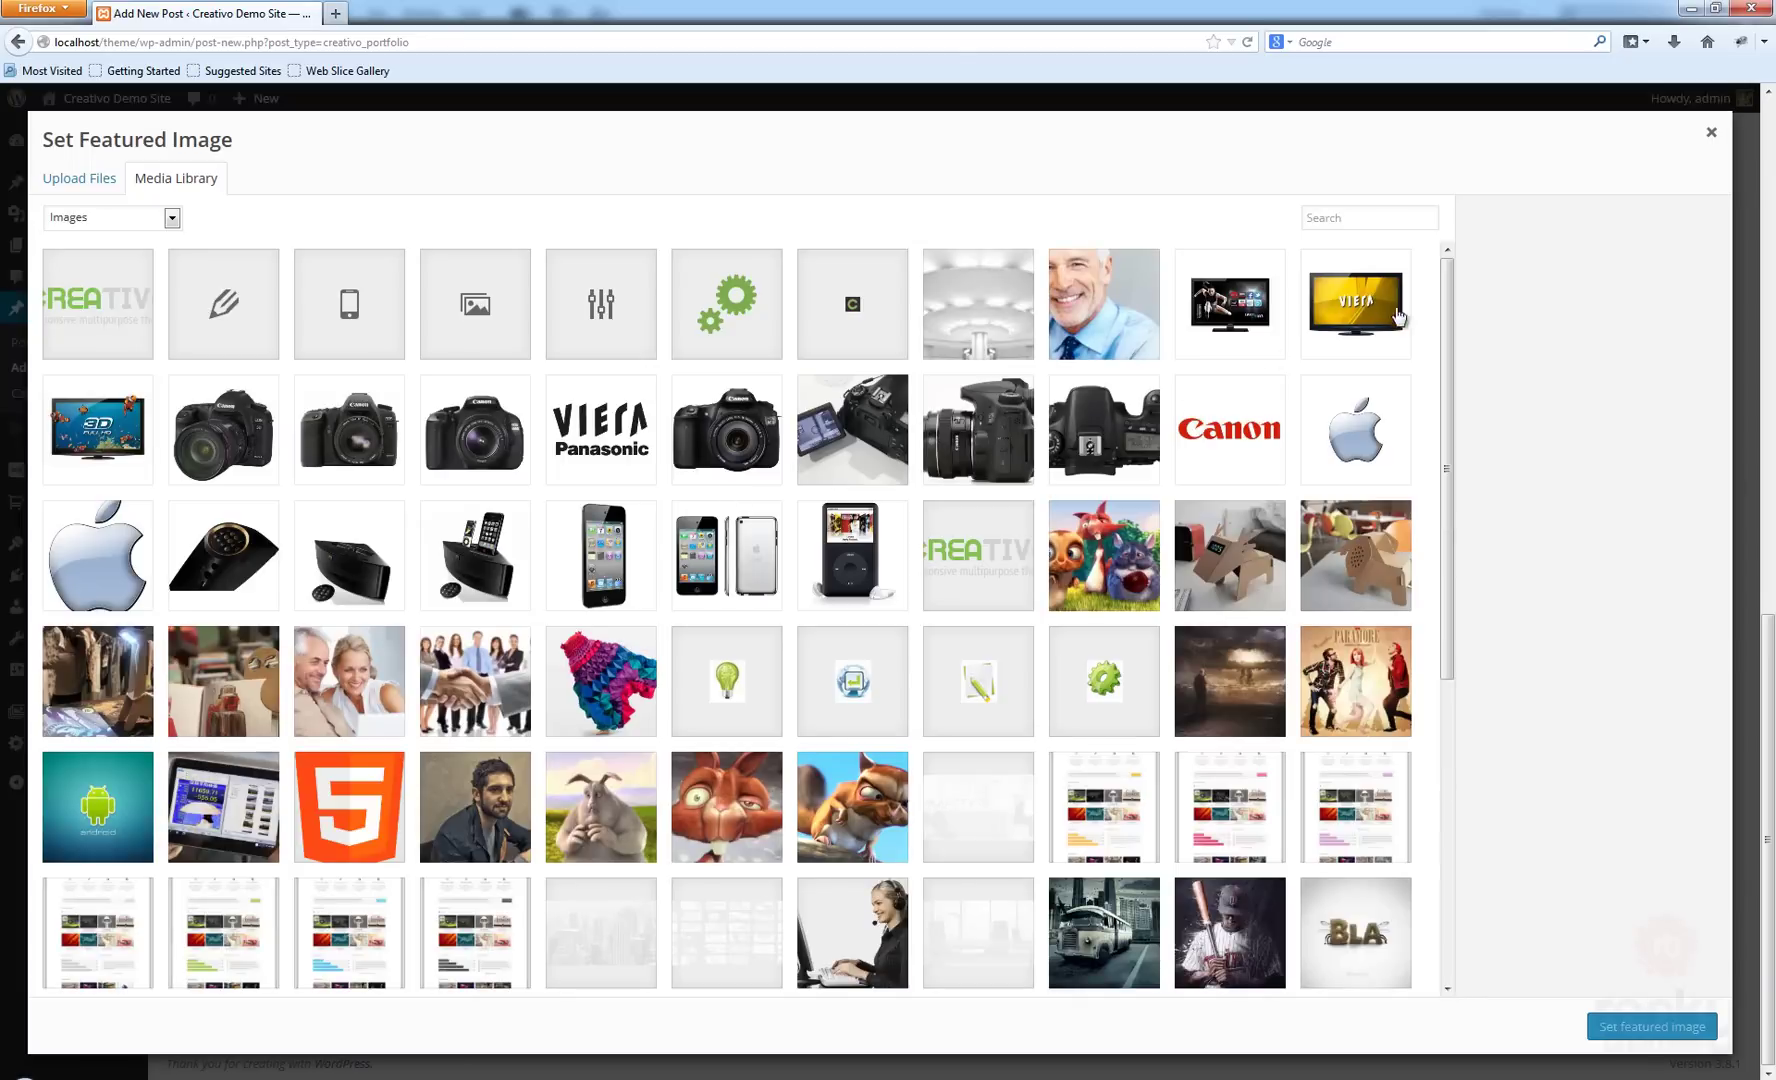
left_click_drag(1447, 302, 1463, 573)
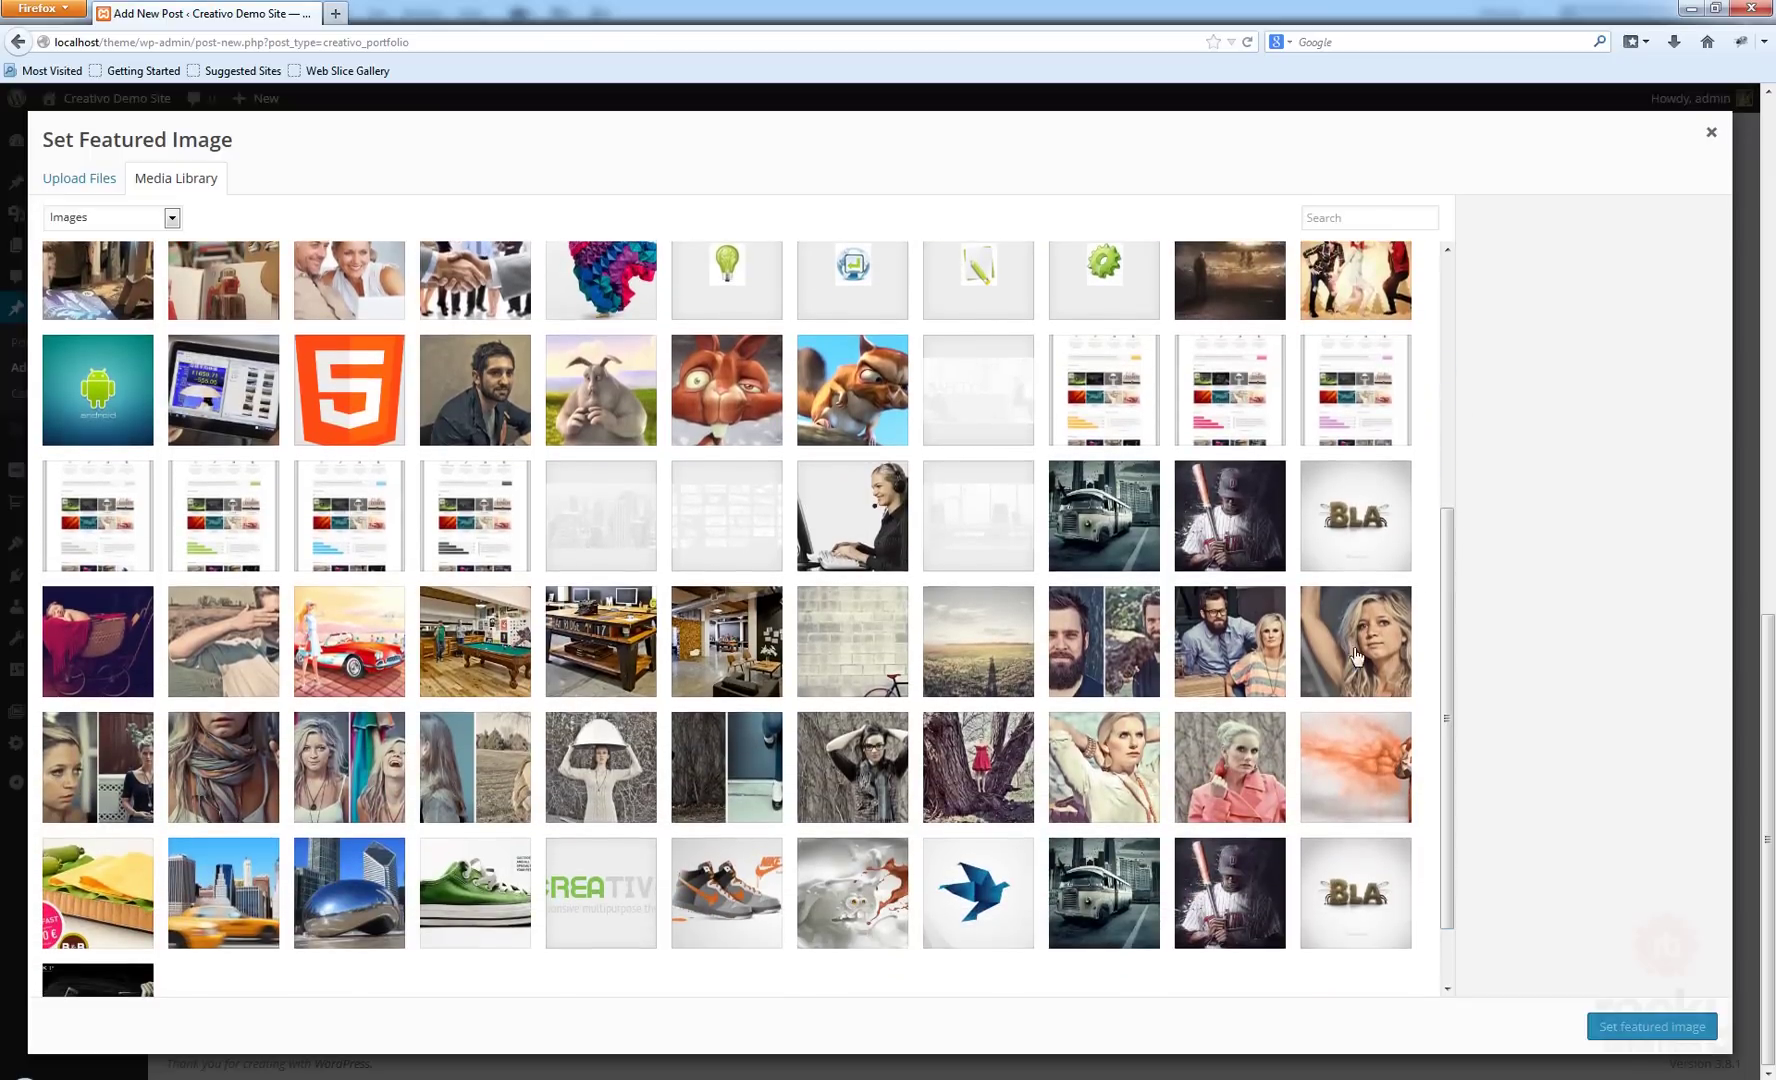
left_click(1140, 767)
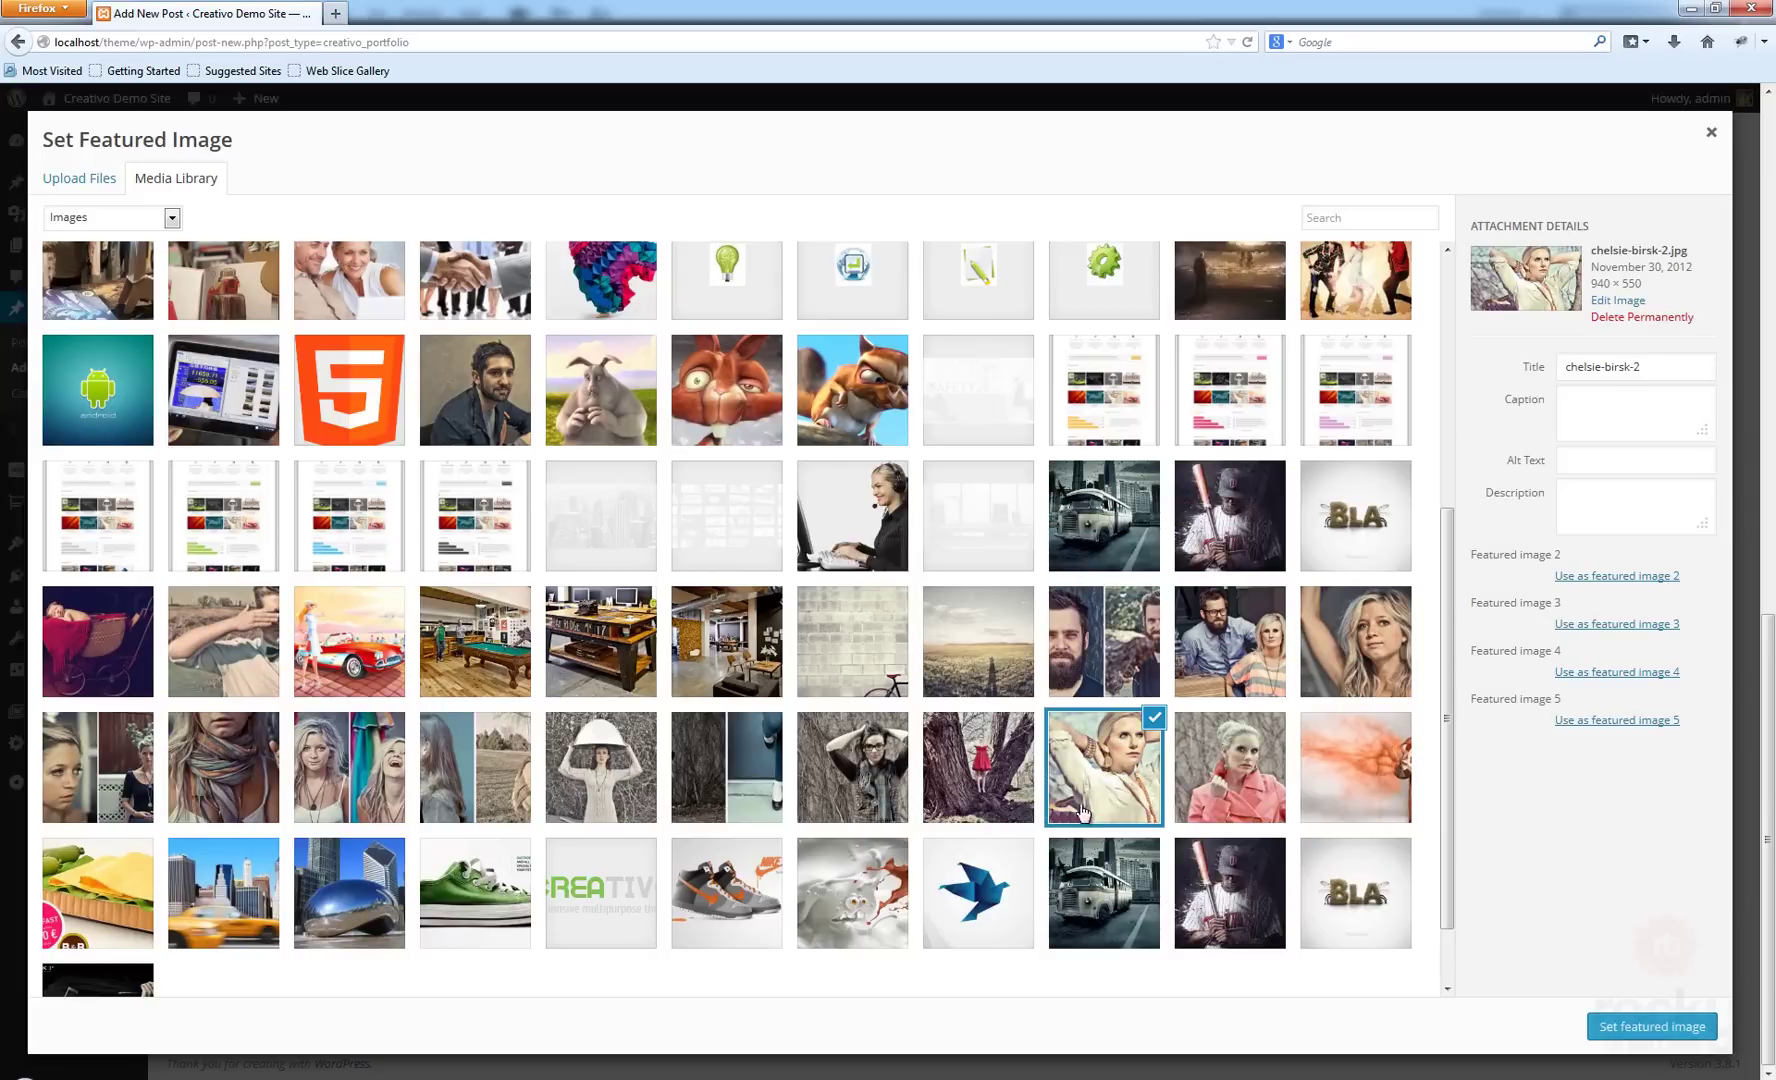
left_click(1690, 1026)
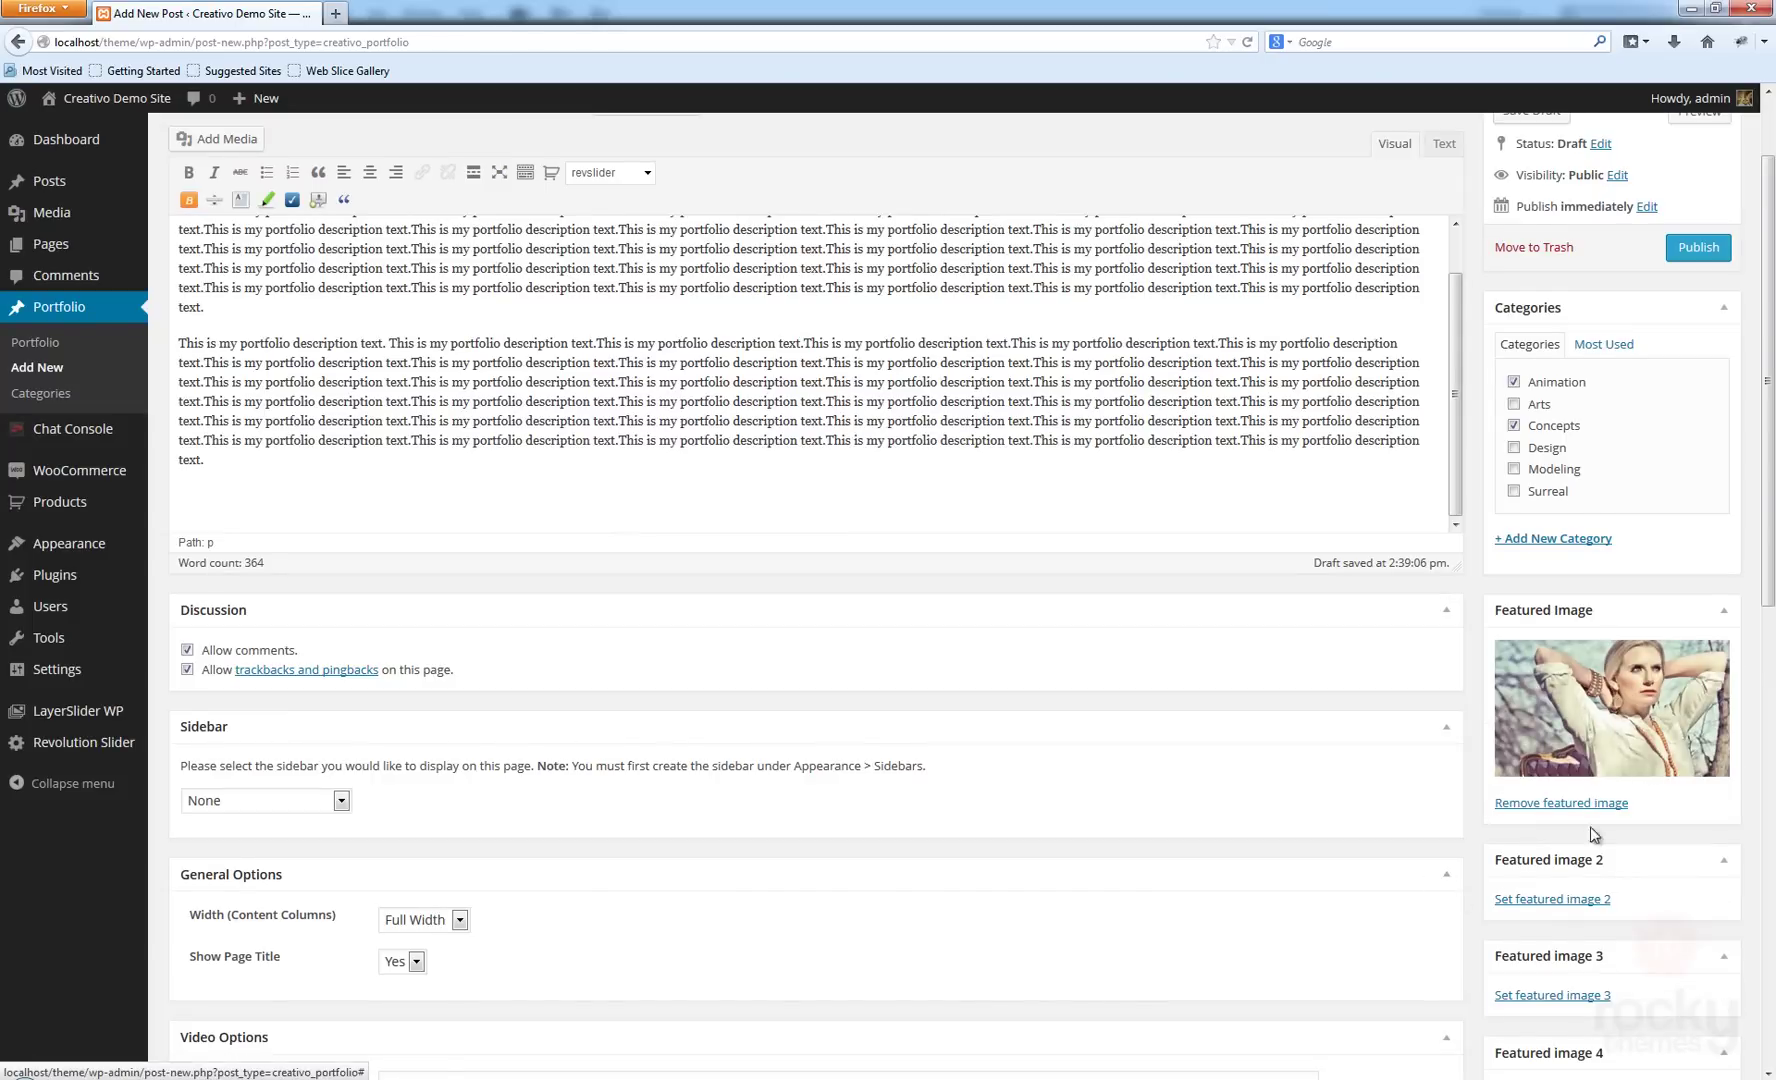
scroll(1560, 880, "down", 2)
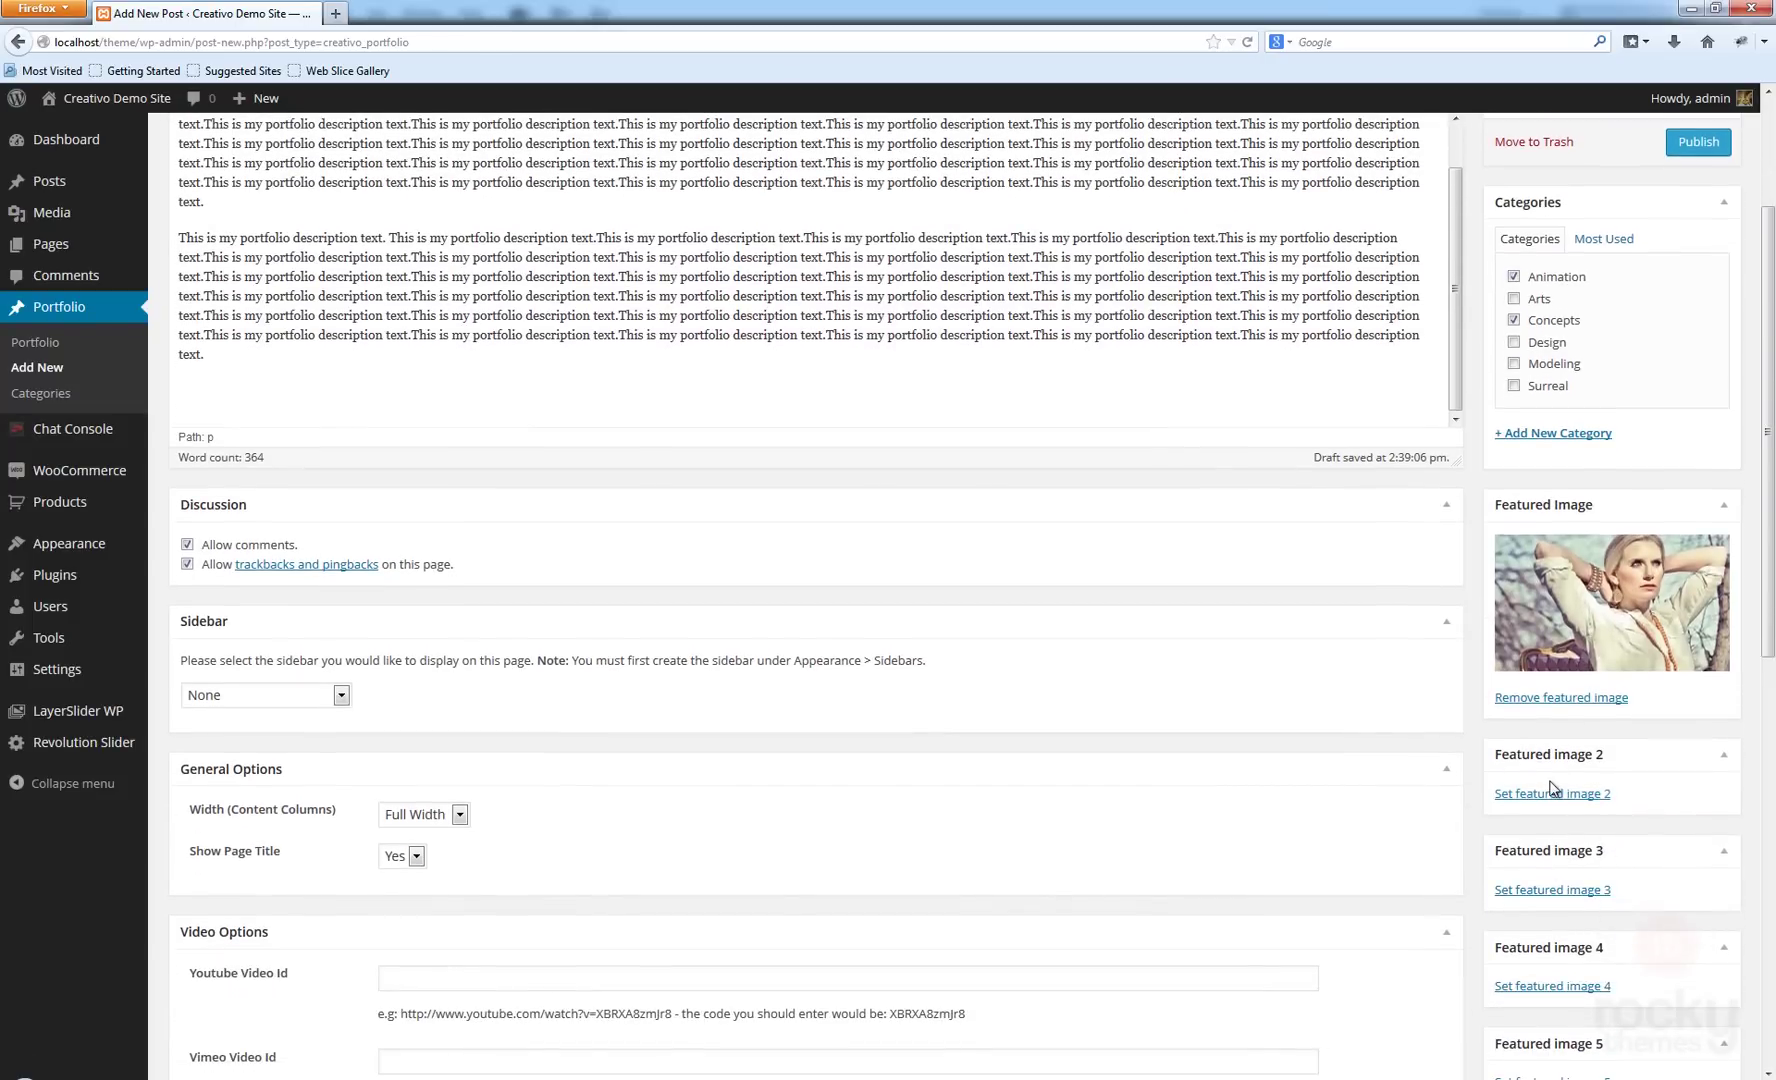
Browse the Media Library pages for the next featured image, reaching page 9.
left_click(1589, 802)
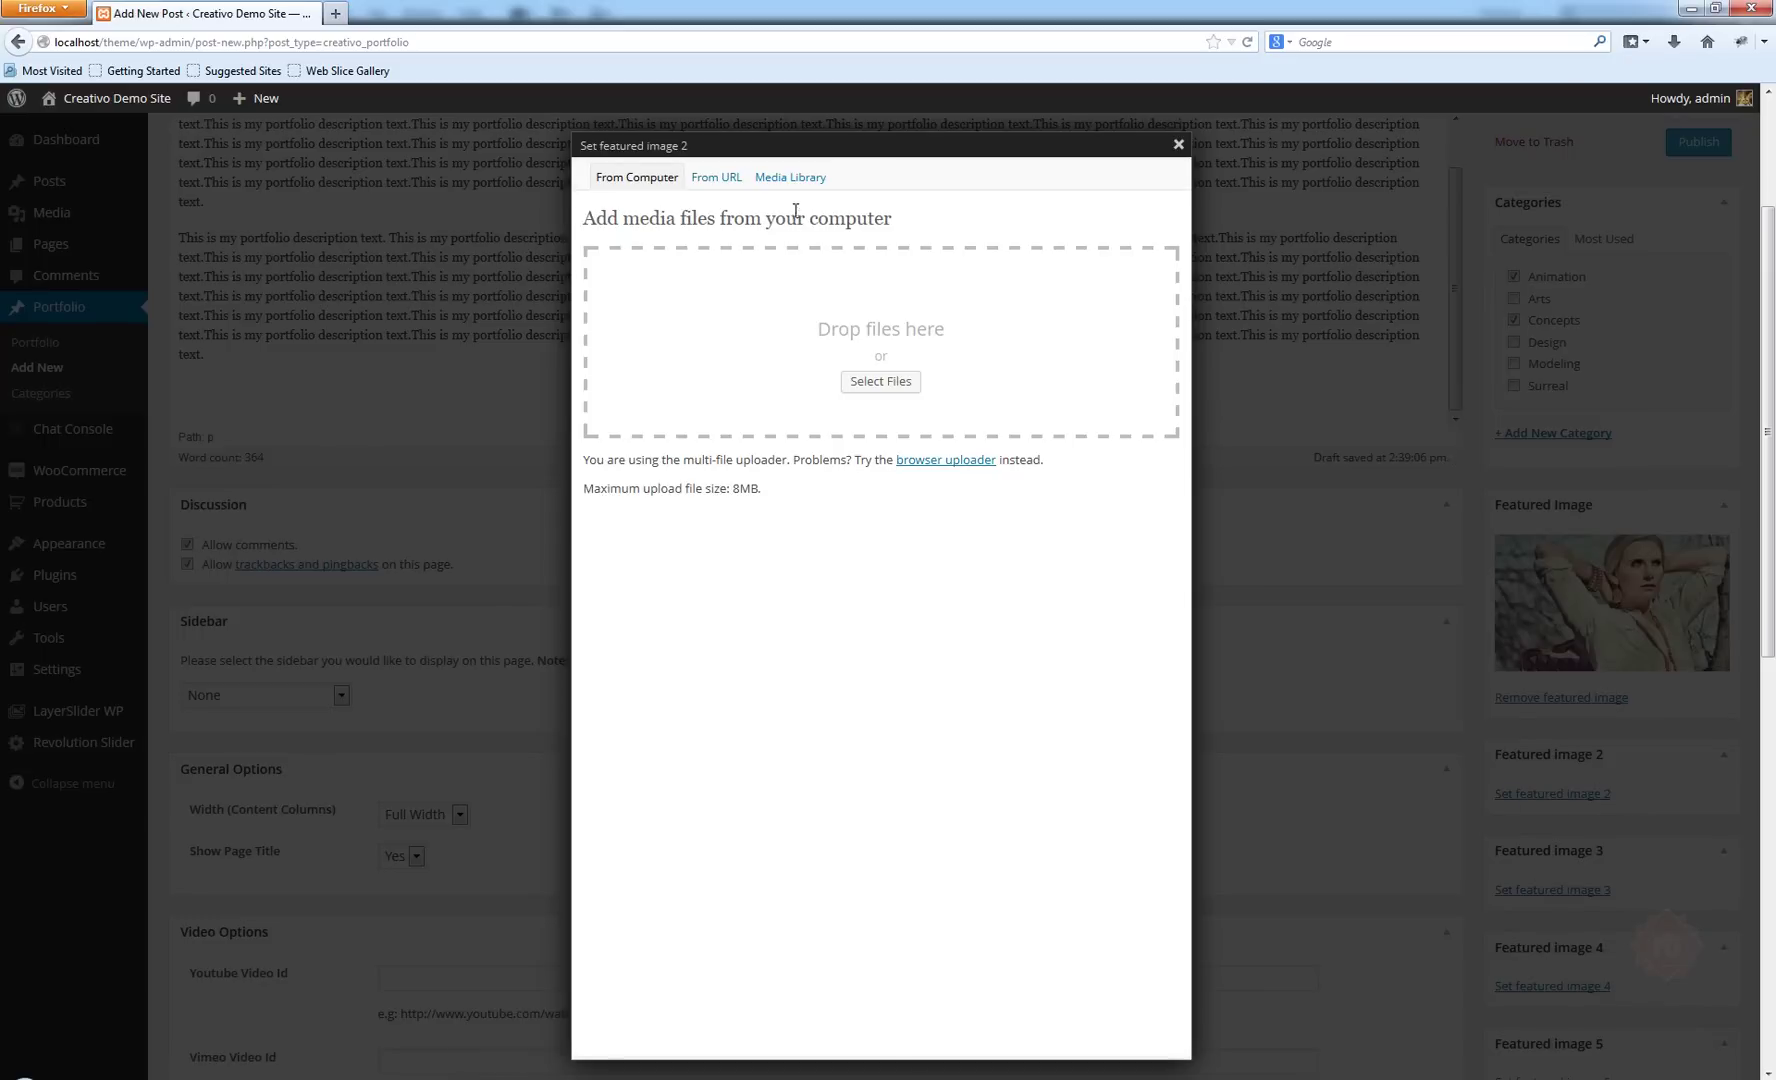
left_click(790, 178)
left_click(856, 264)
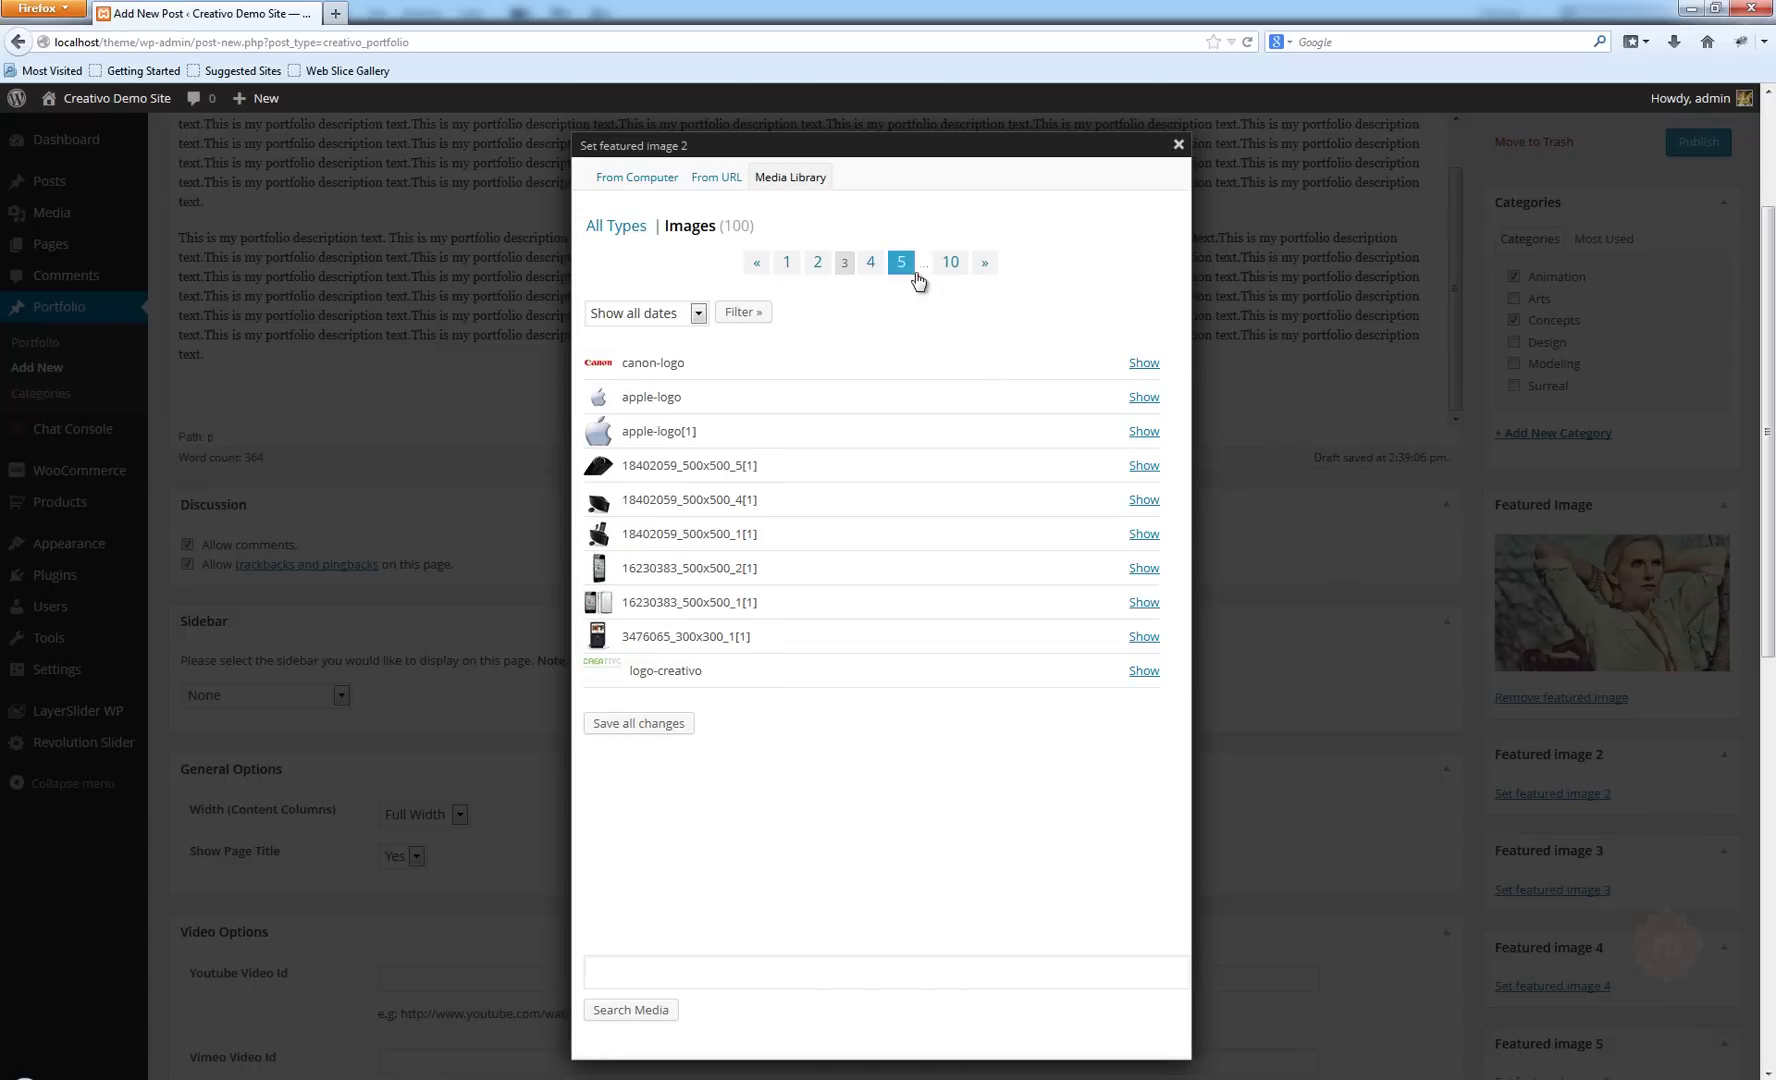
left_click(903, 266)
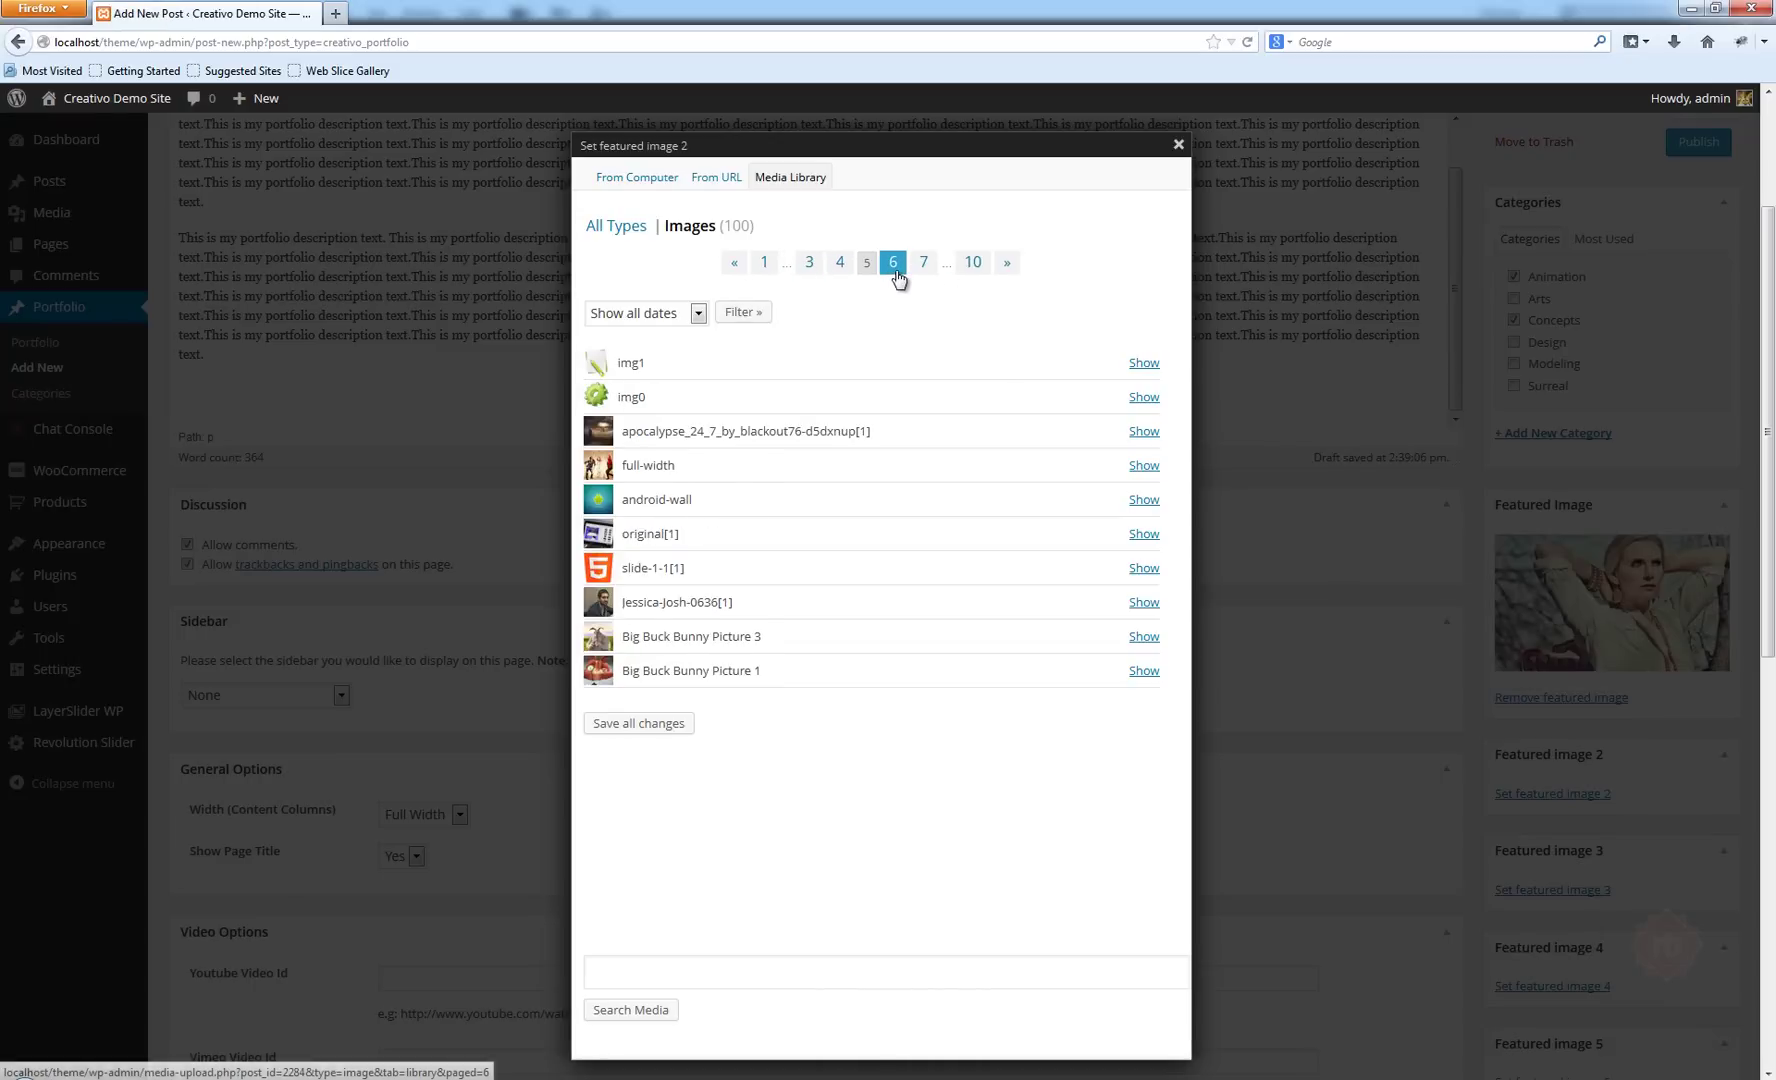
left_click(922, 265)
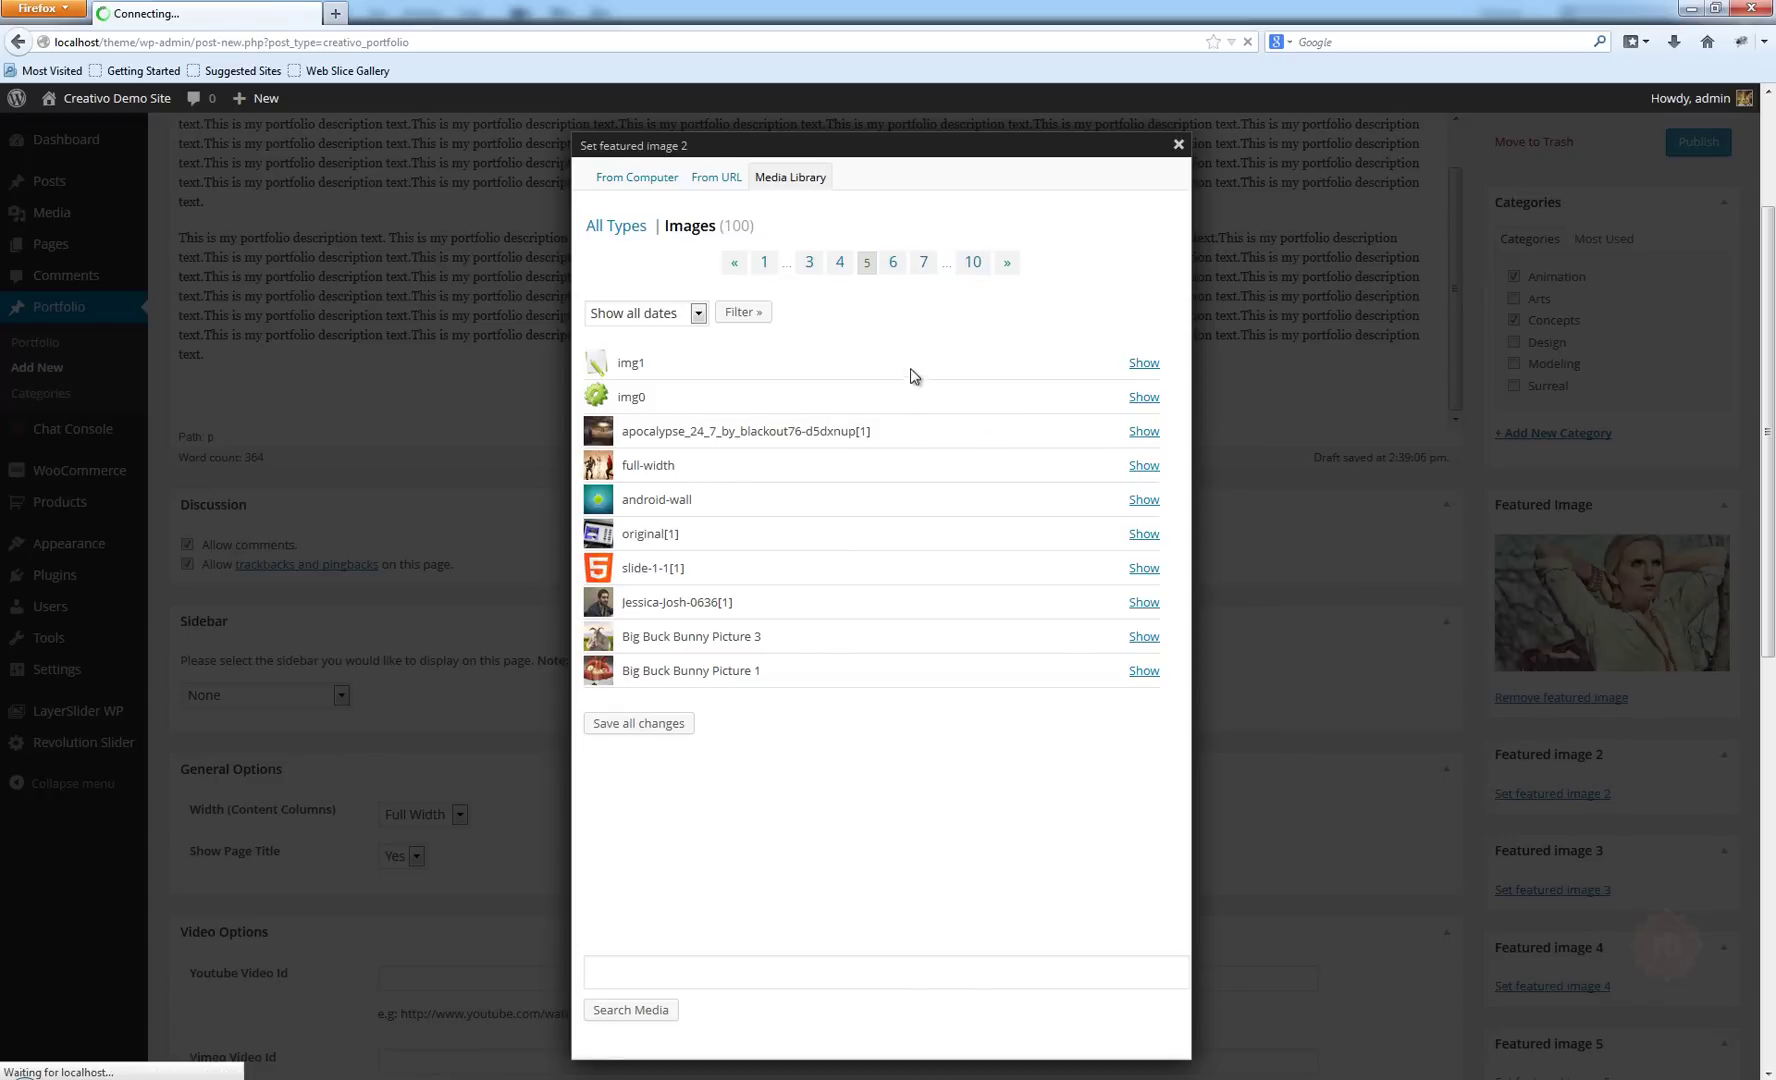
left_click(847, 263)
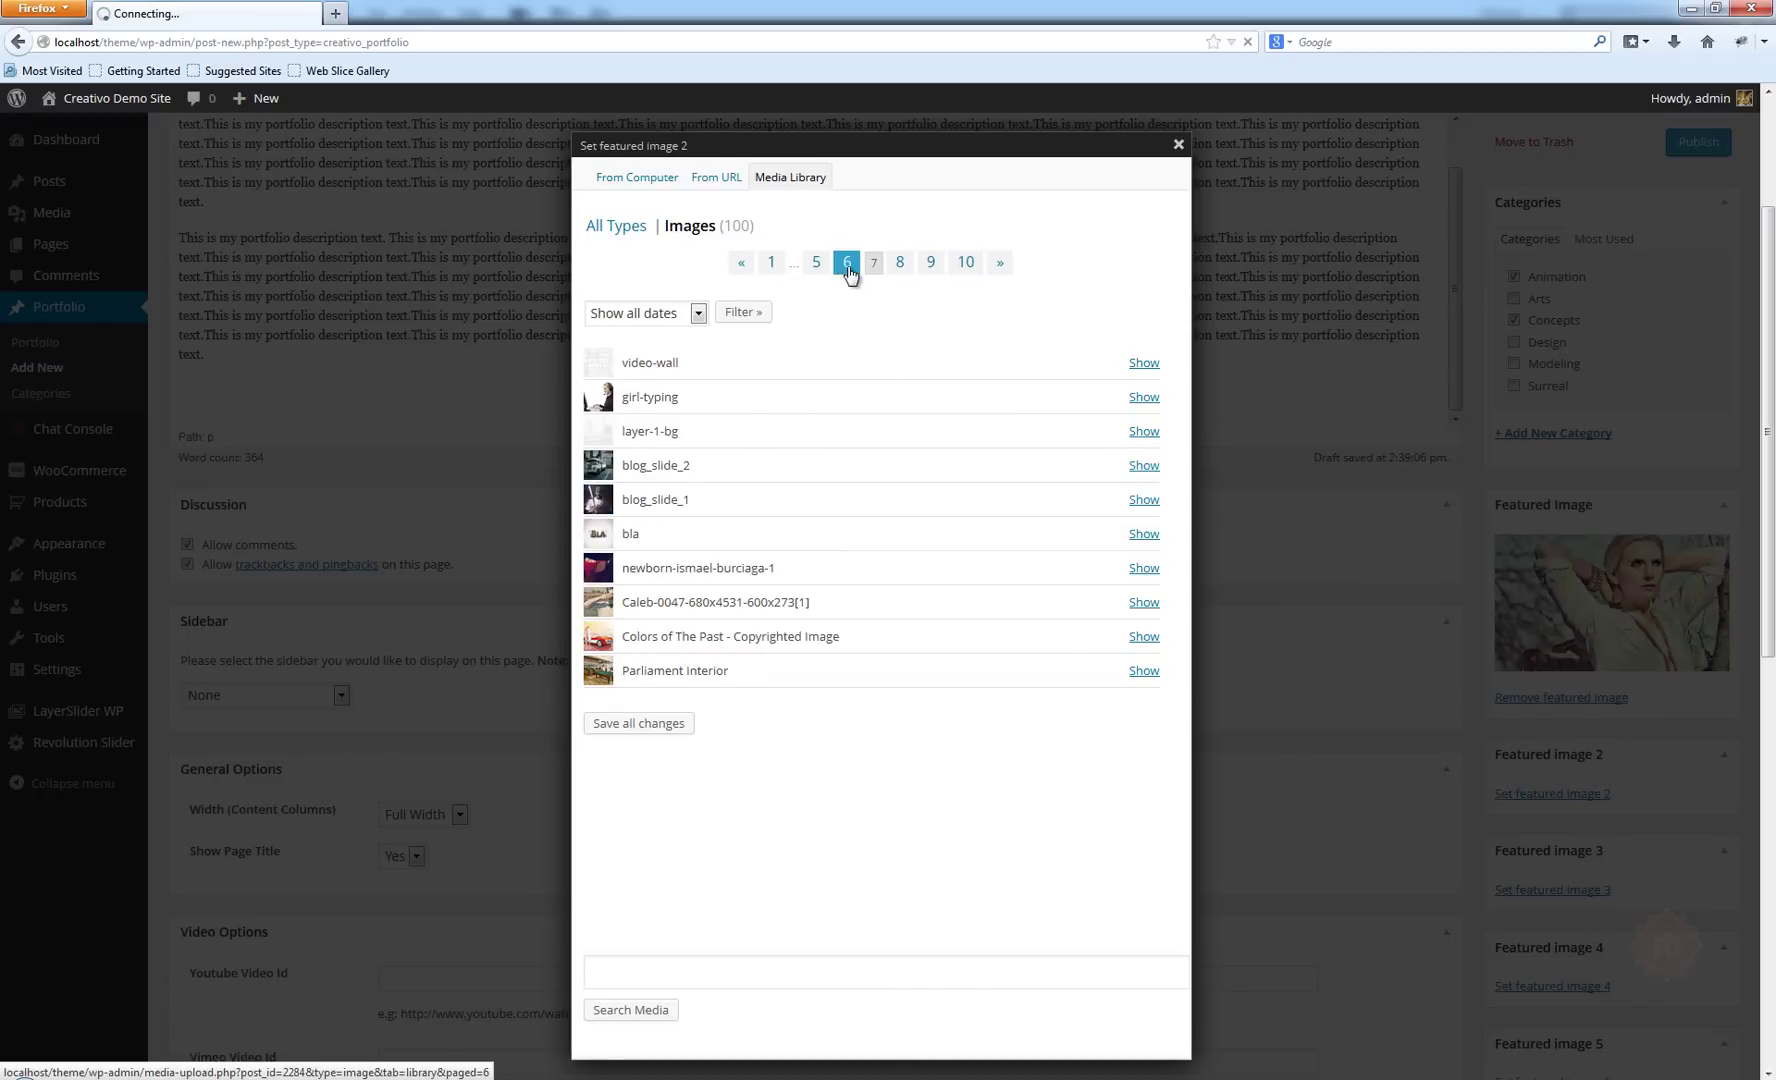
left_click(923, 262)
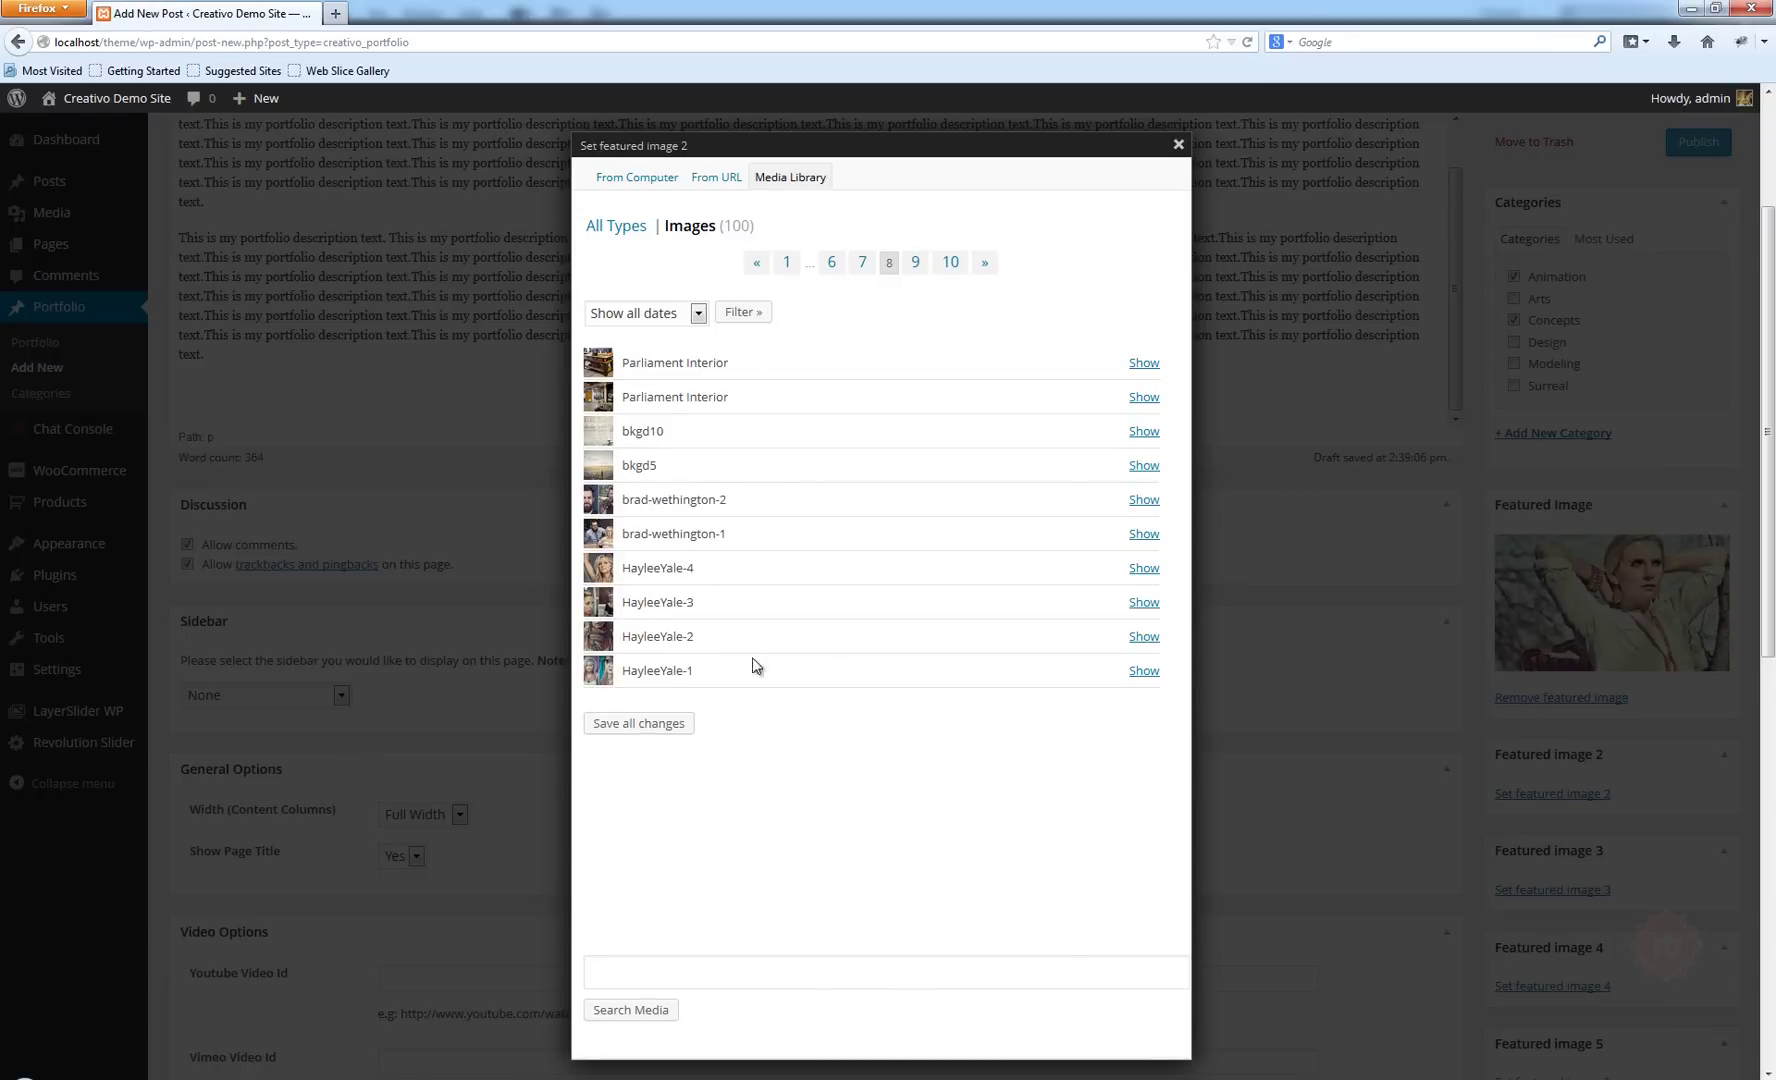
left_click(1144, 636)
scroll(1012, 677, "down", 4)
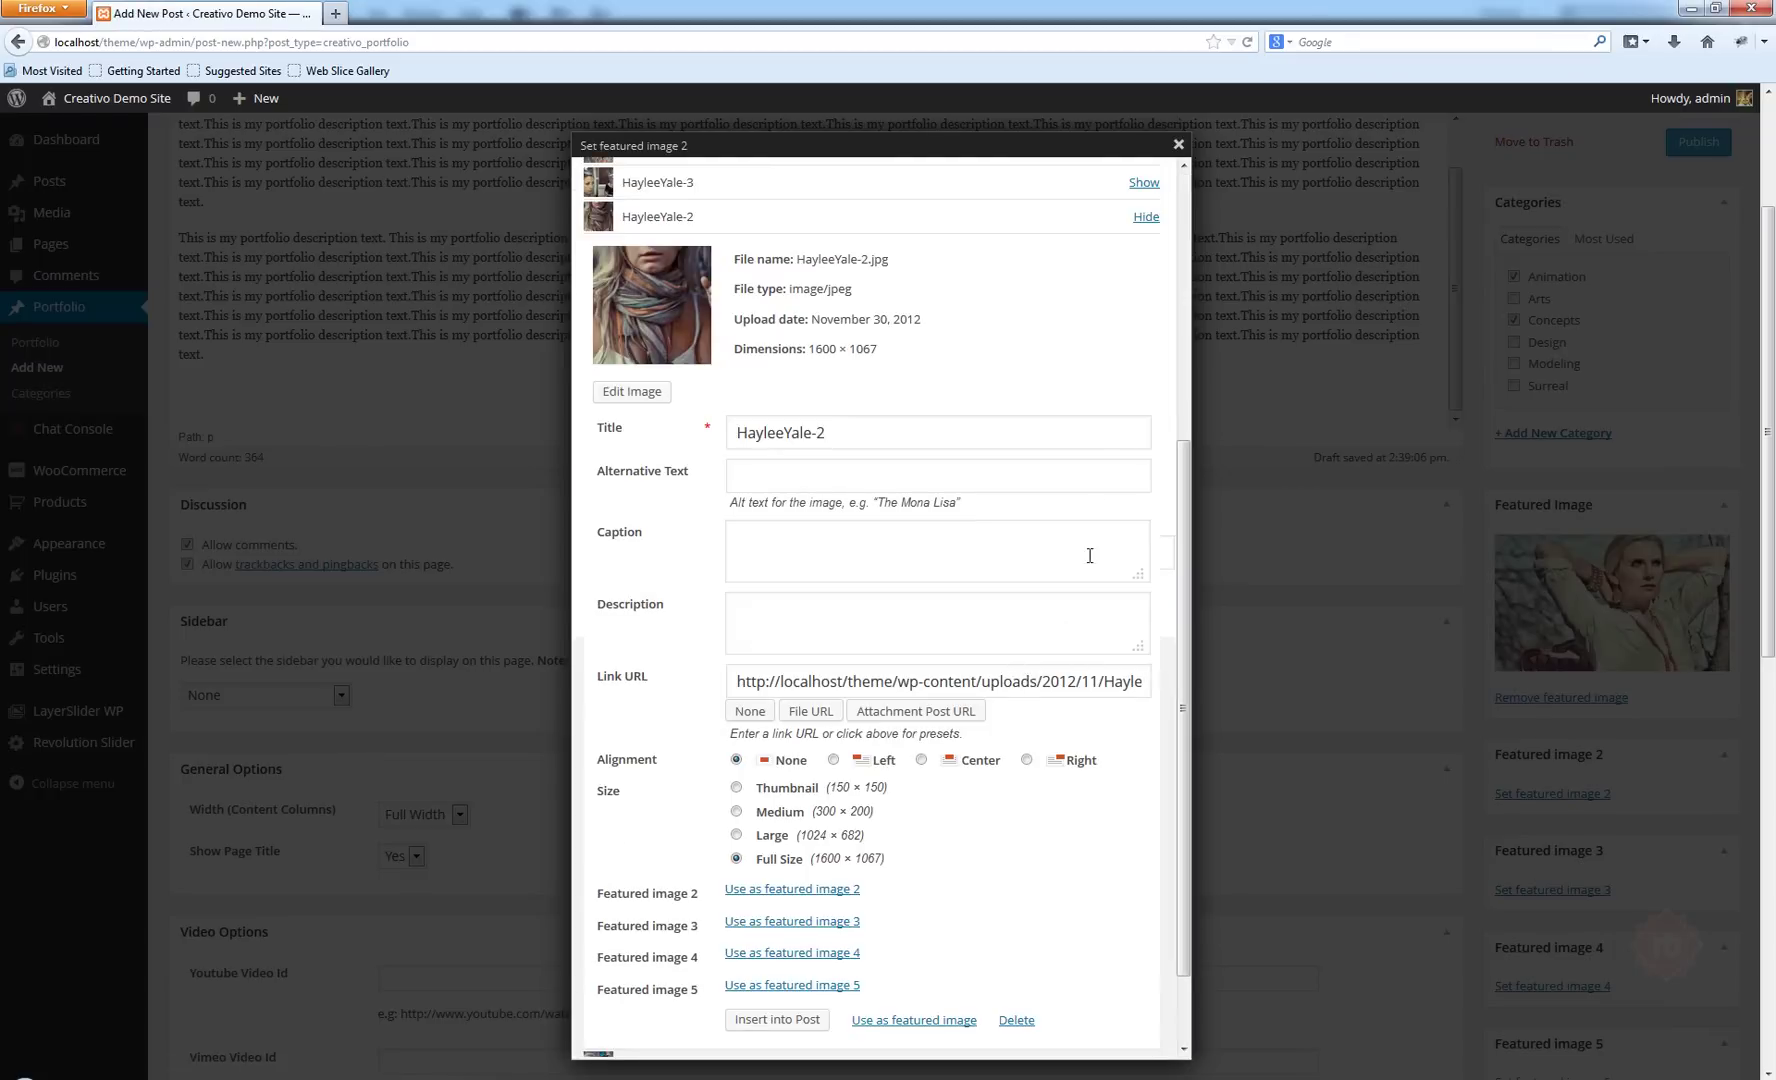
left_click(1150, 216)
left_click(915, 262)
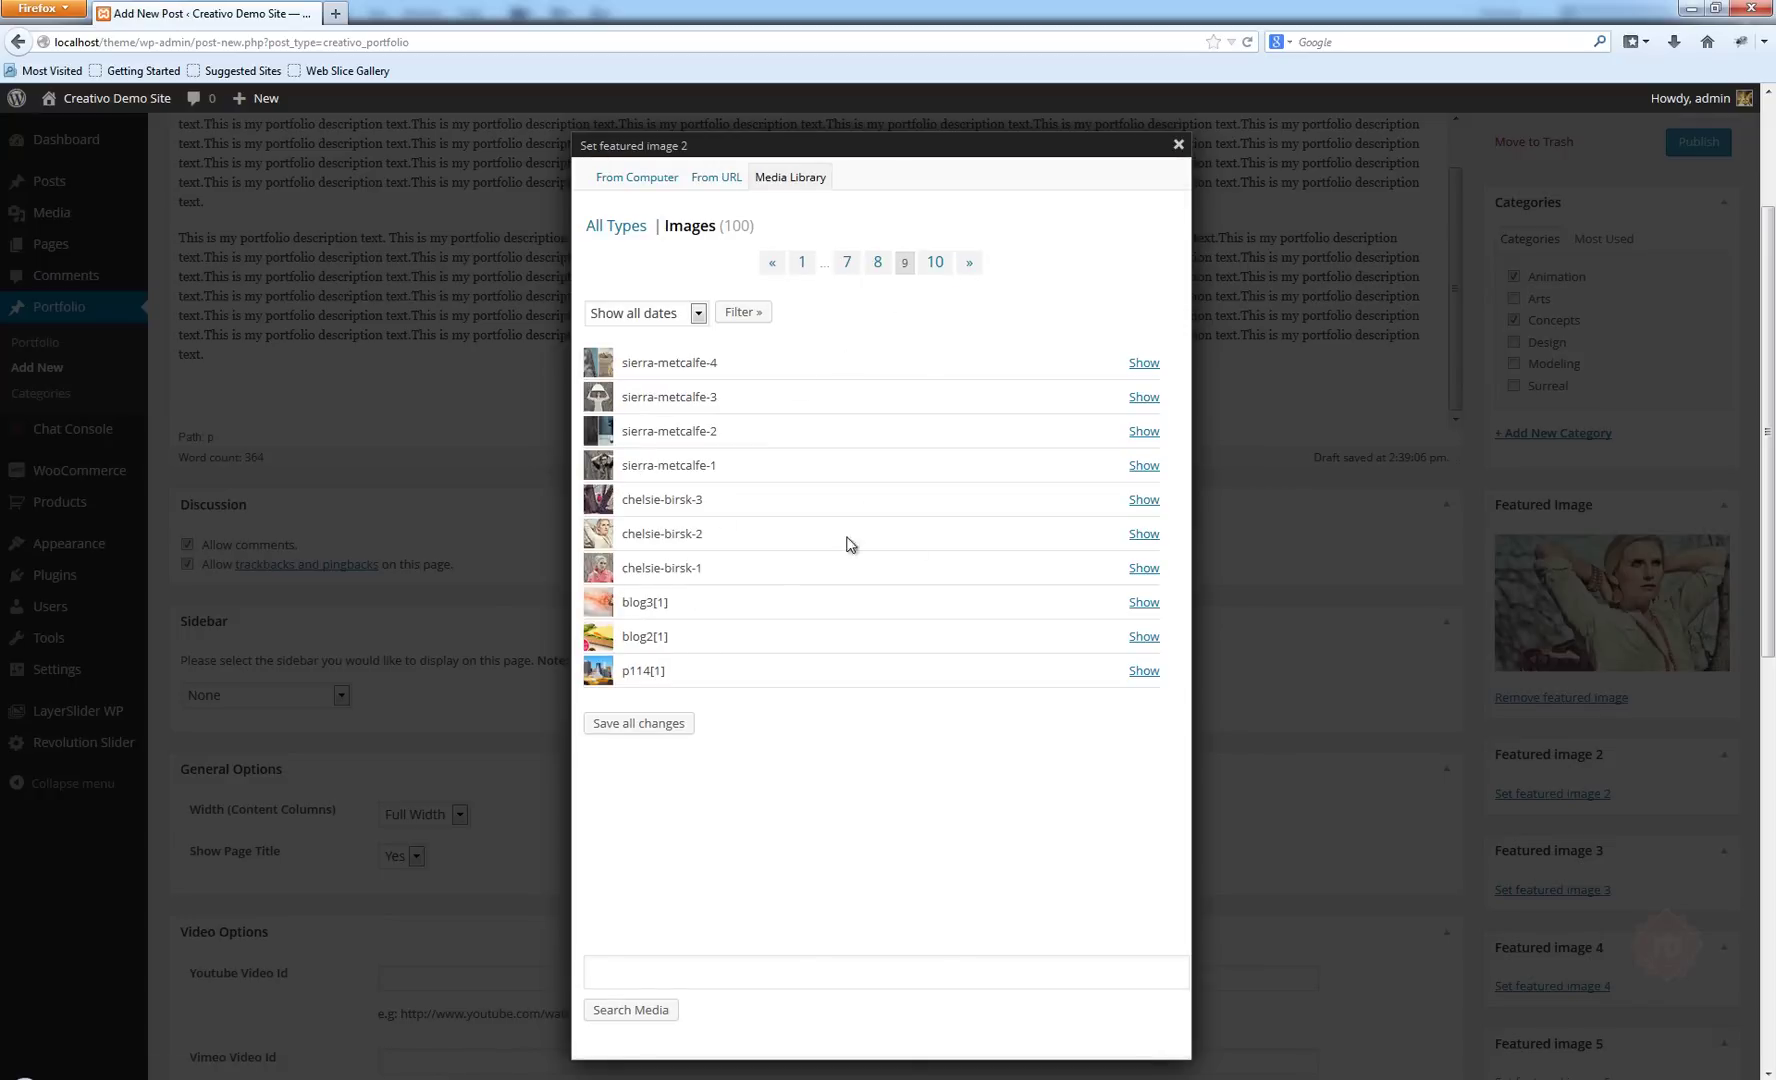
left_click(1144, 568)
scroll(900, 700, "down", 4)
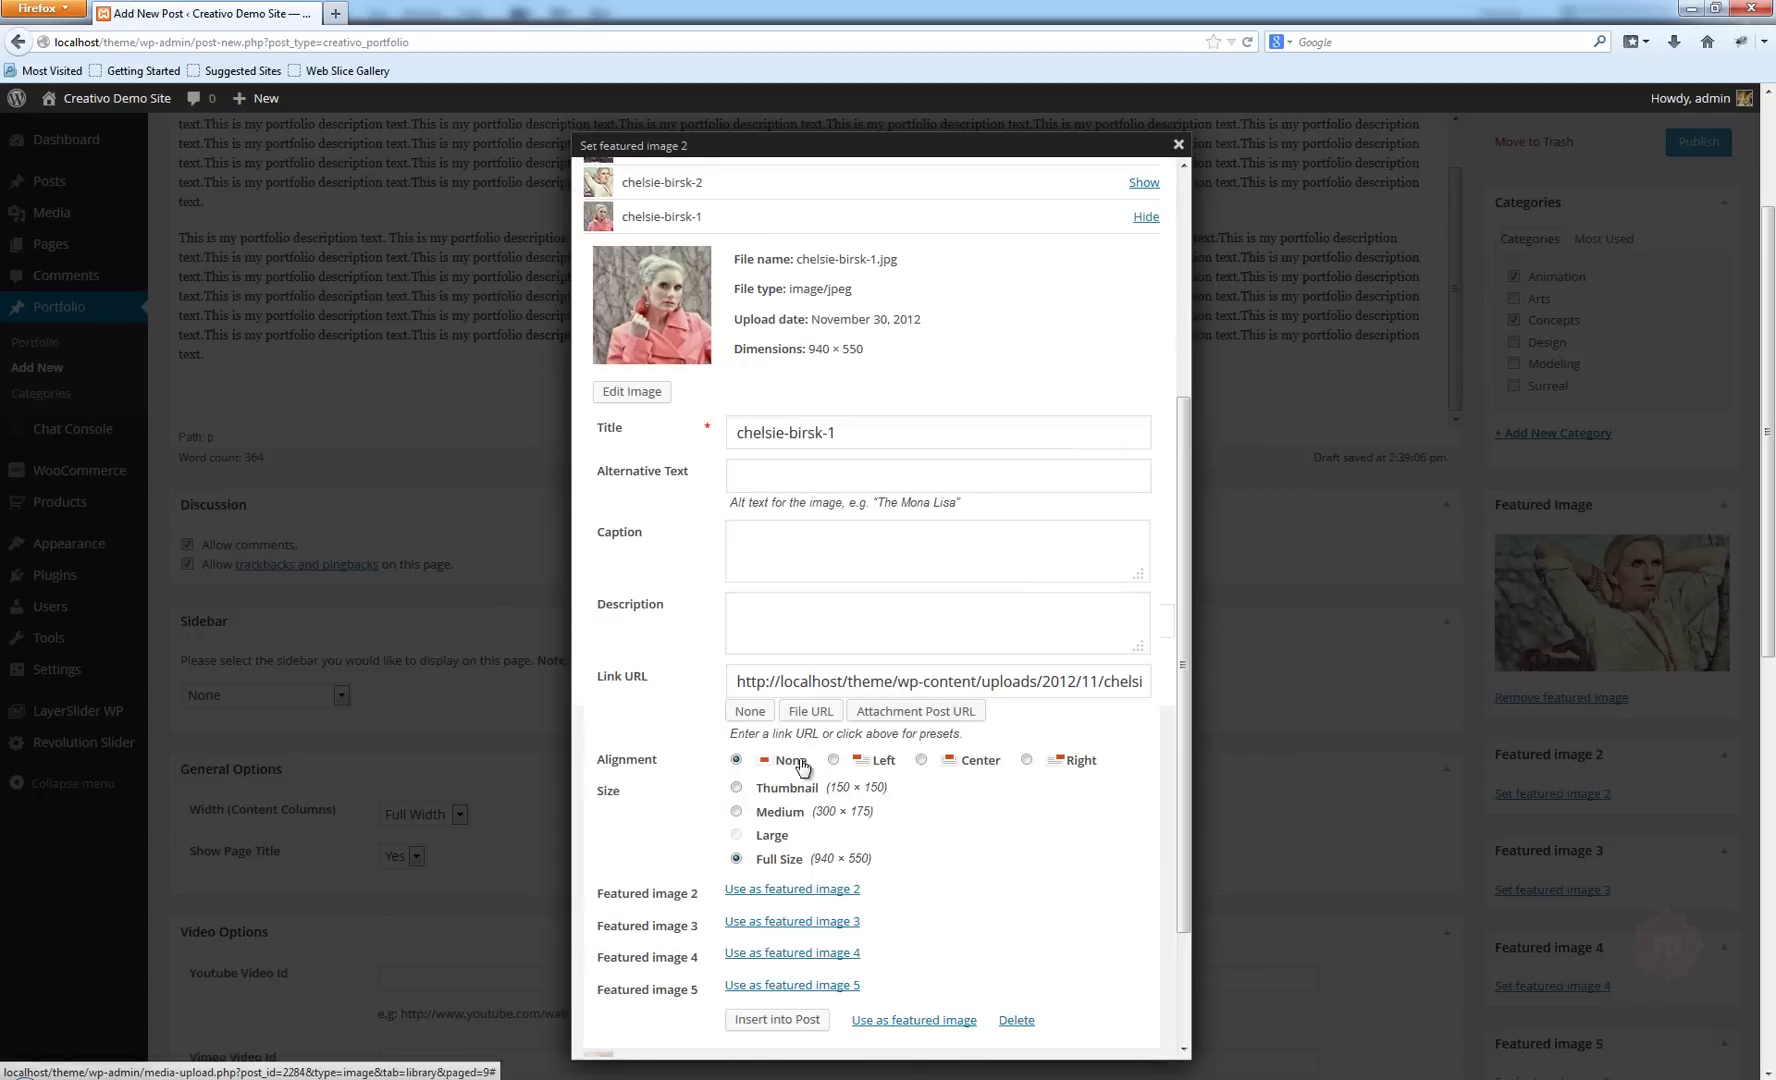
mouse_move(872, 860)
left_mouse_down()
mouse_move(813, 862)
mouse_move(880, 868)
left_mouse_up()
left_click(886, 860)
left_click(912, 858)
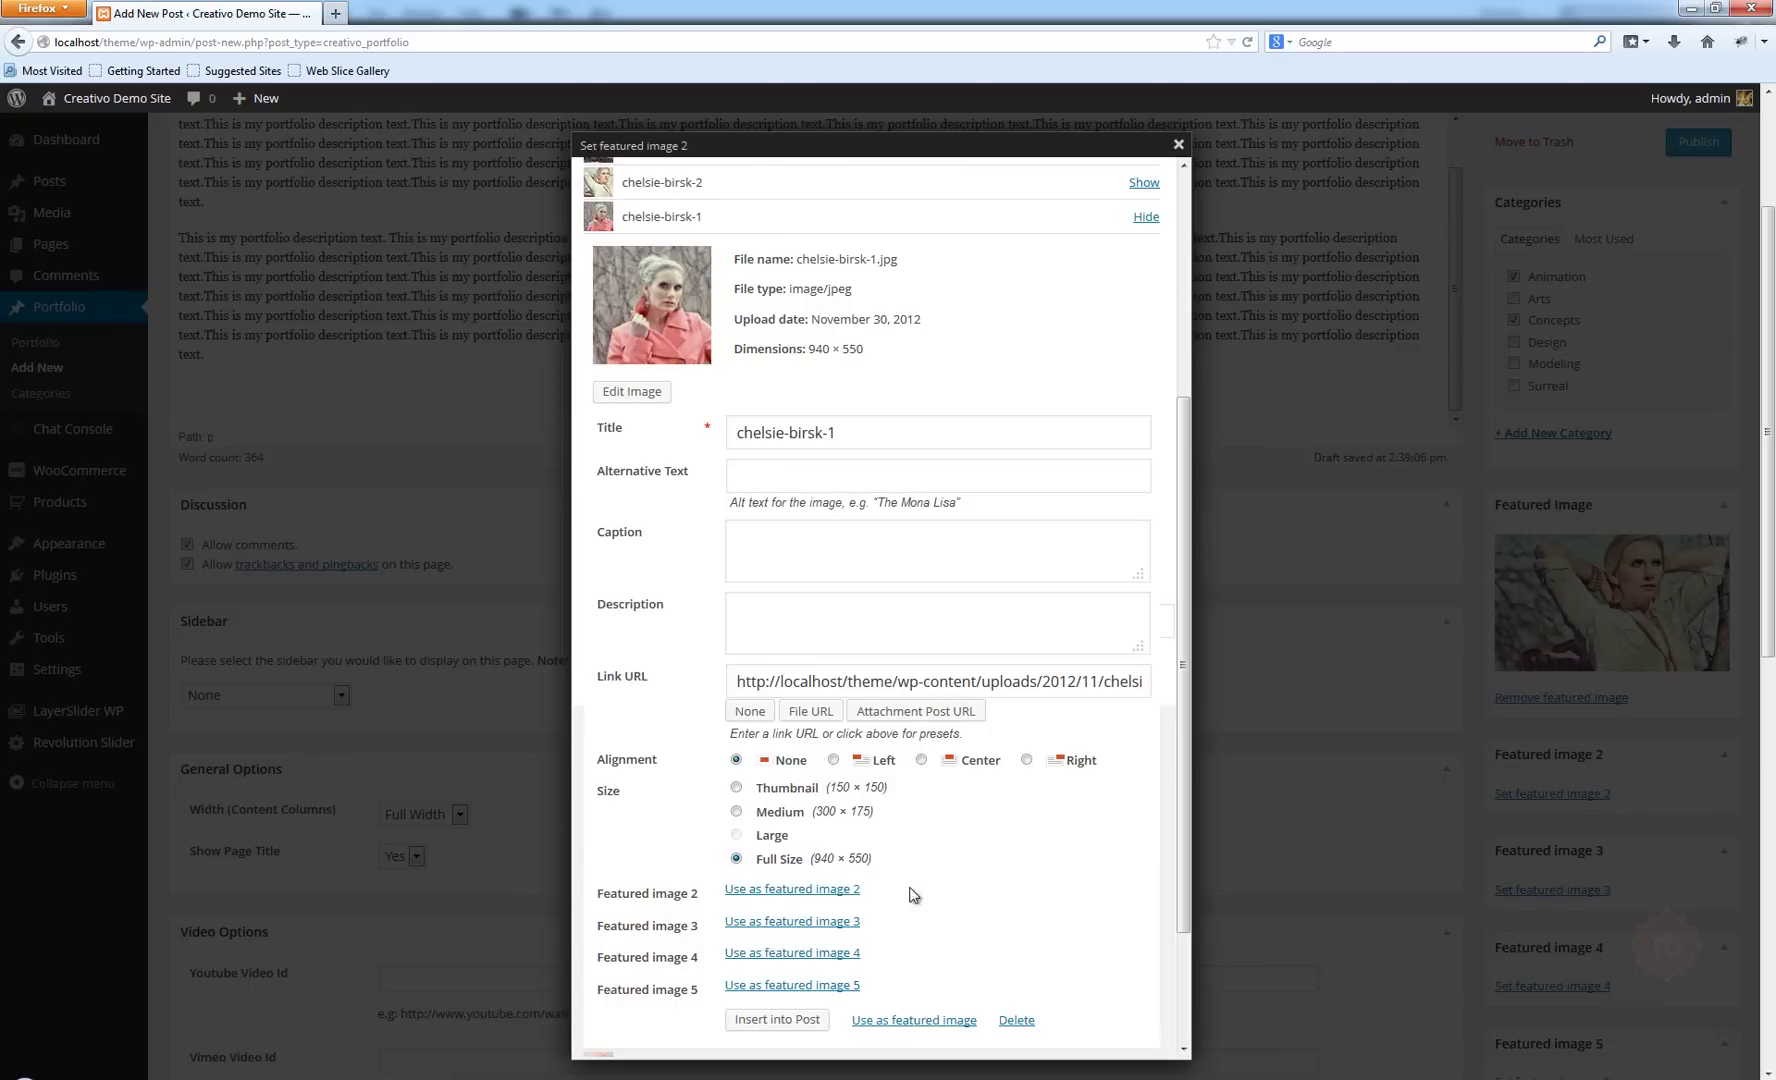
left_click(872, 1024)
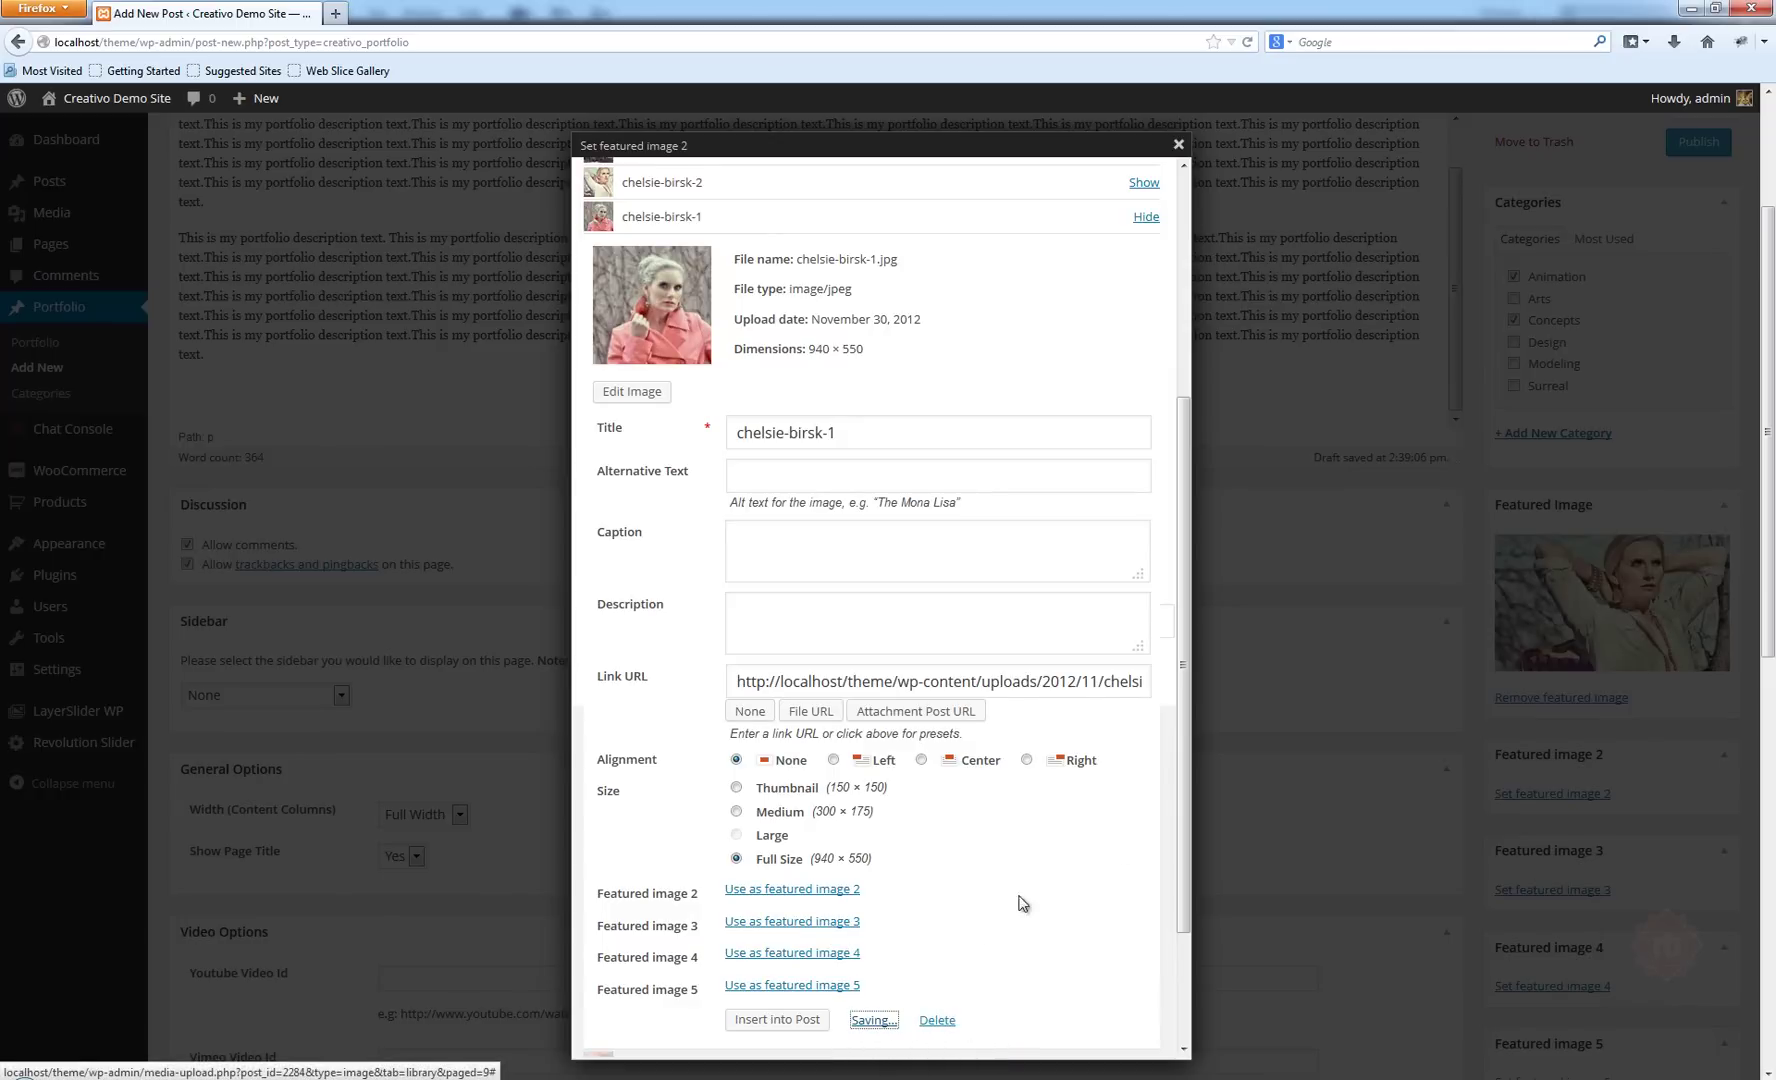
left_click(1145, 218)
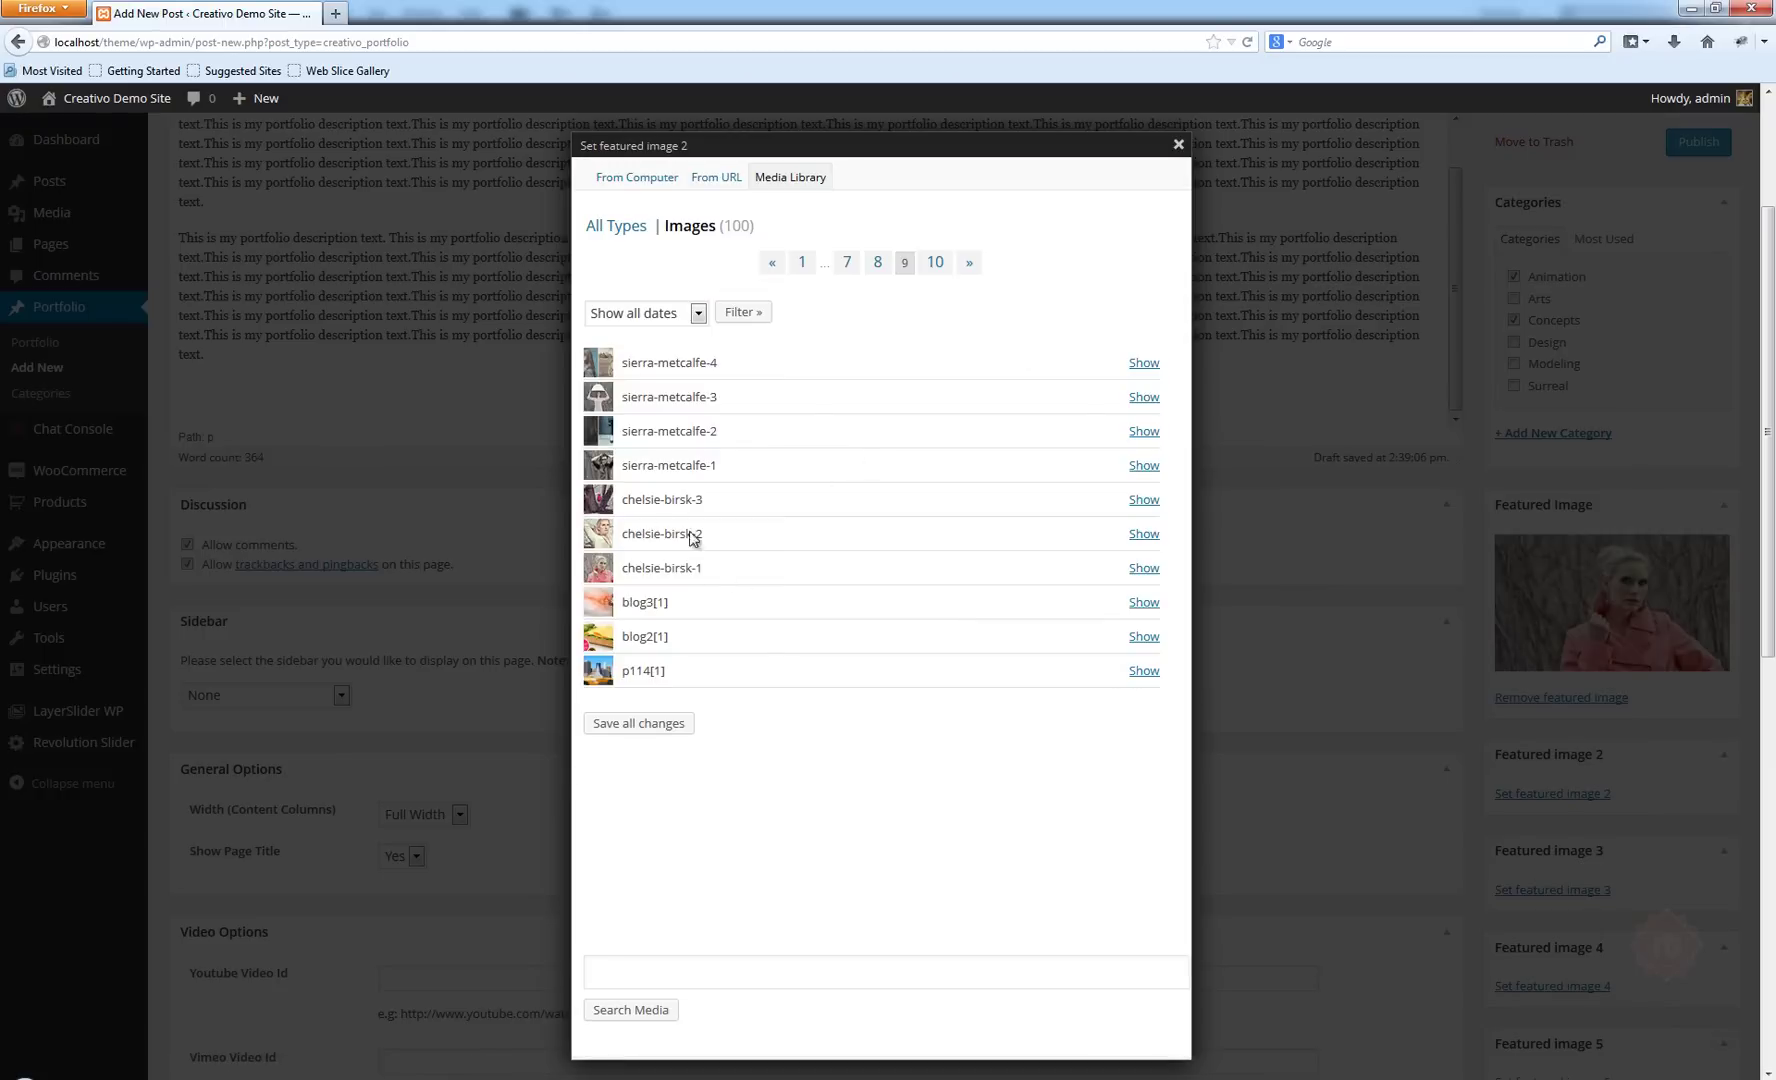
left_click(1144, 499)
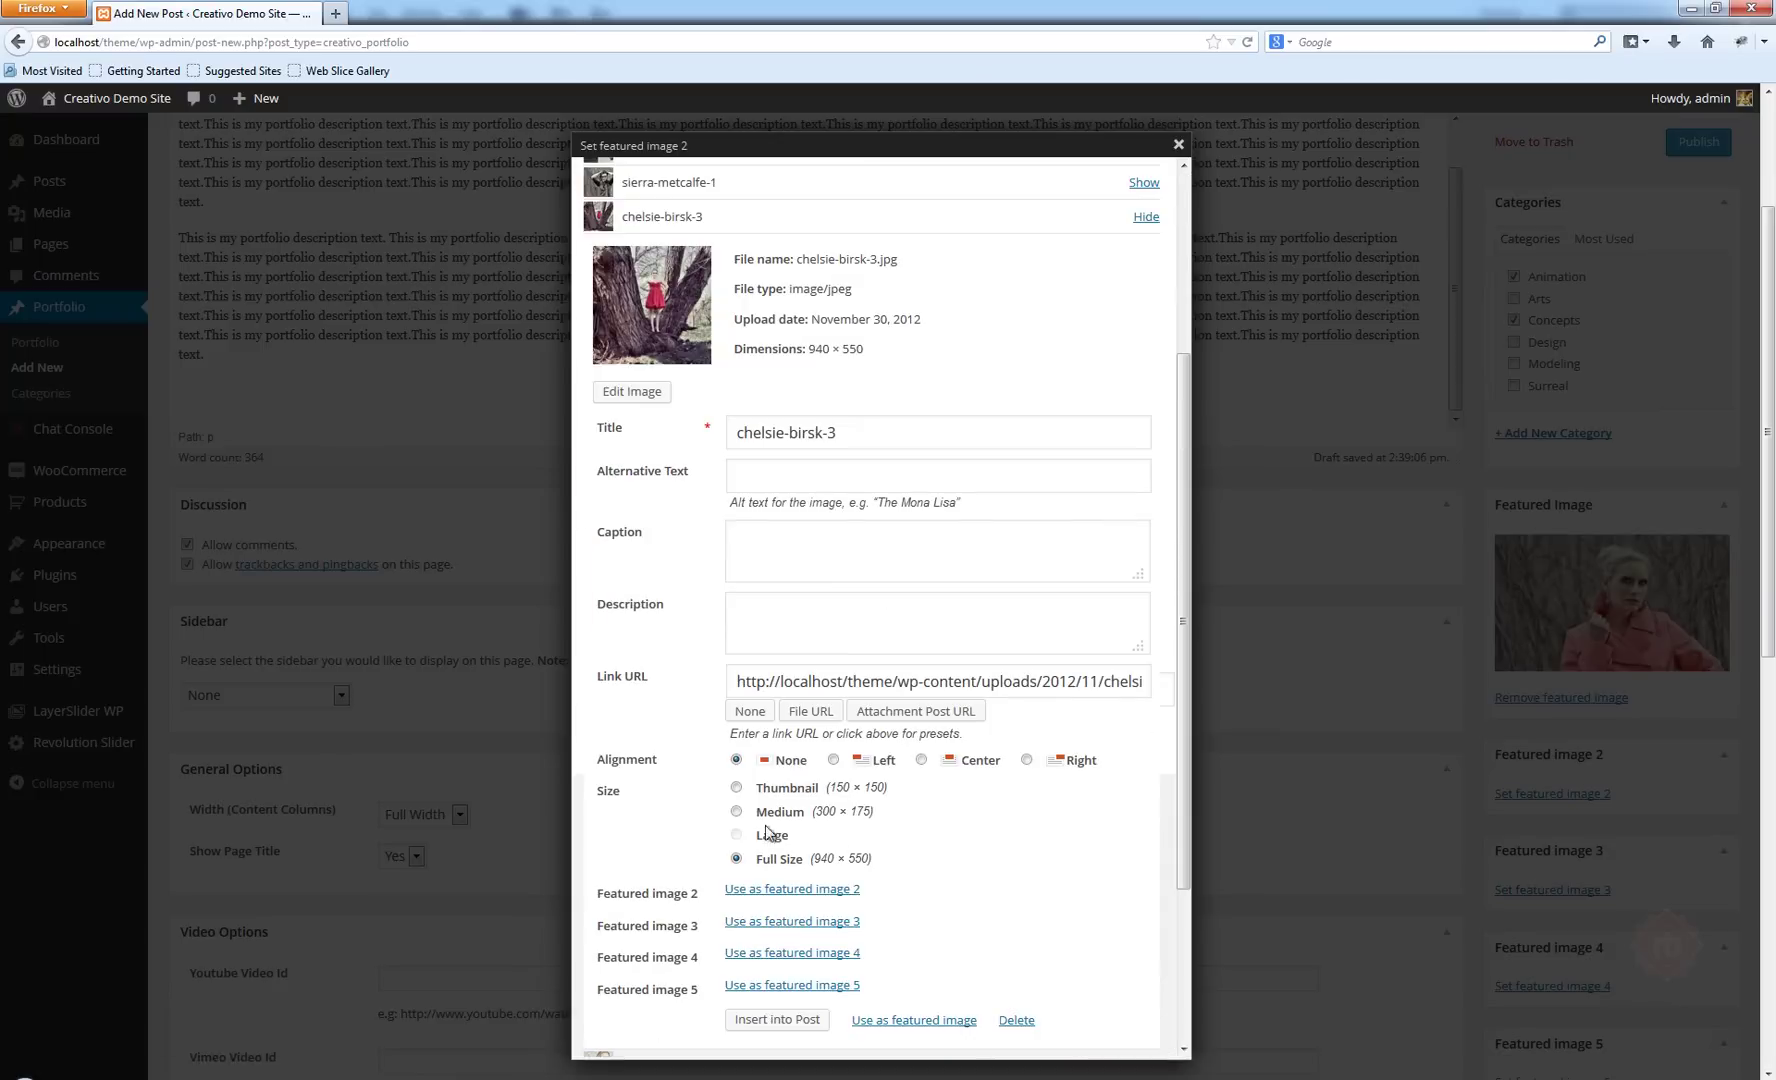
left_click(790, 921)
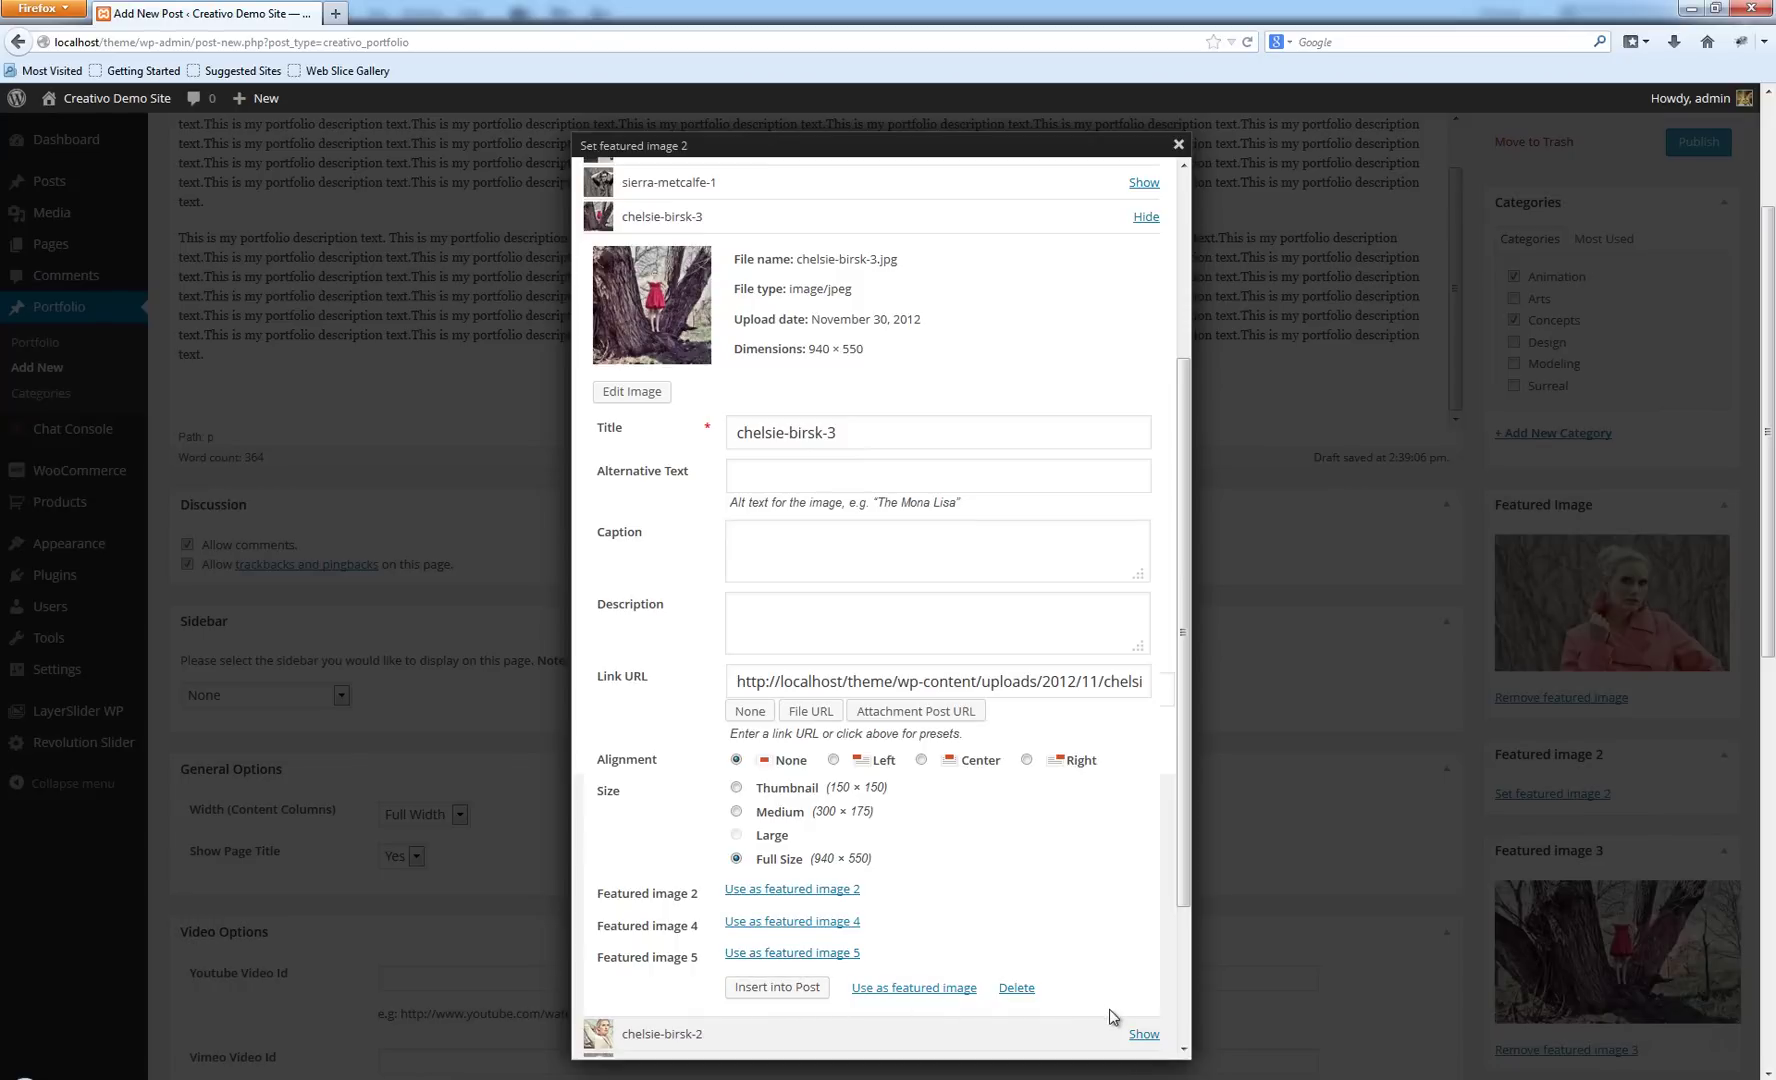
left_click(1178, 148)
scroll(1760, 403, "down", 3)
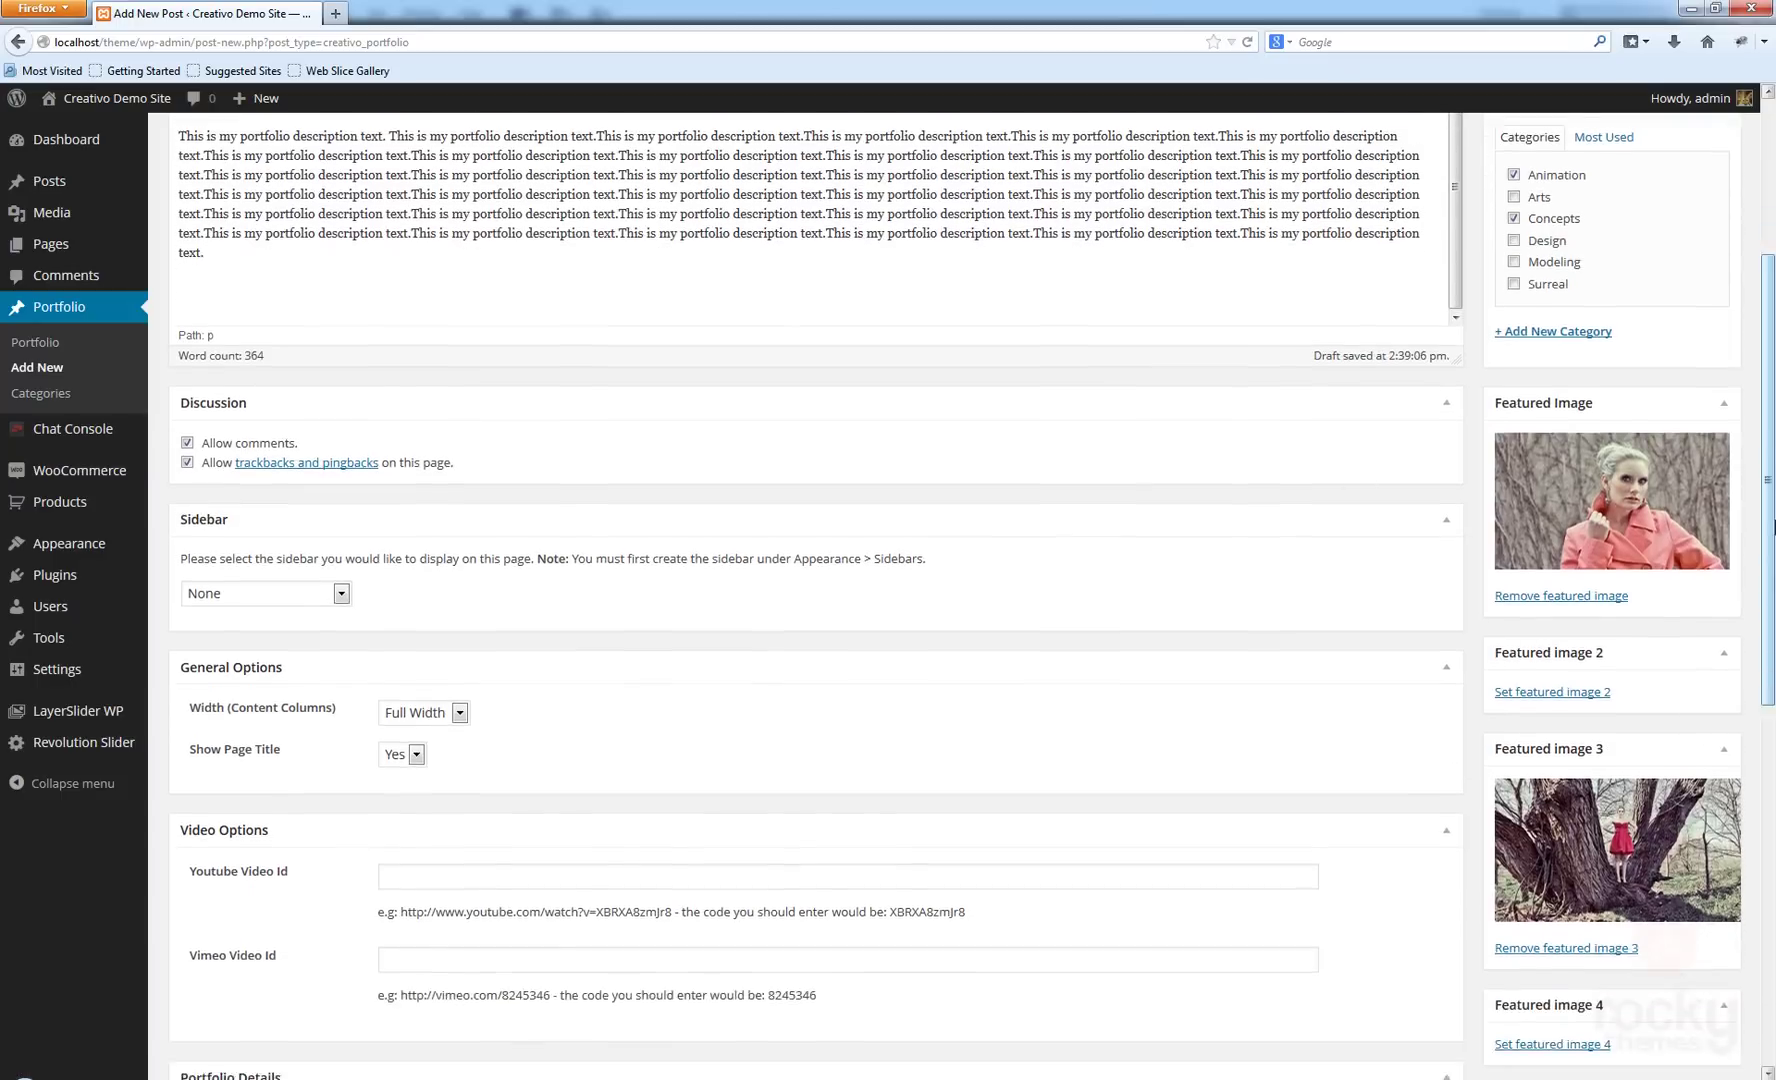
Pick chelsie-birsk-2 on Media Library page 9 as featured image 2 and close the dialog.
scroll(1760, 403, "up", 2)
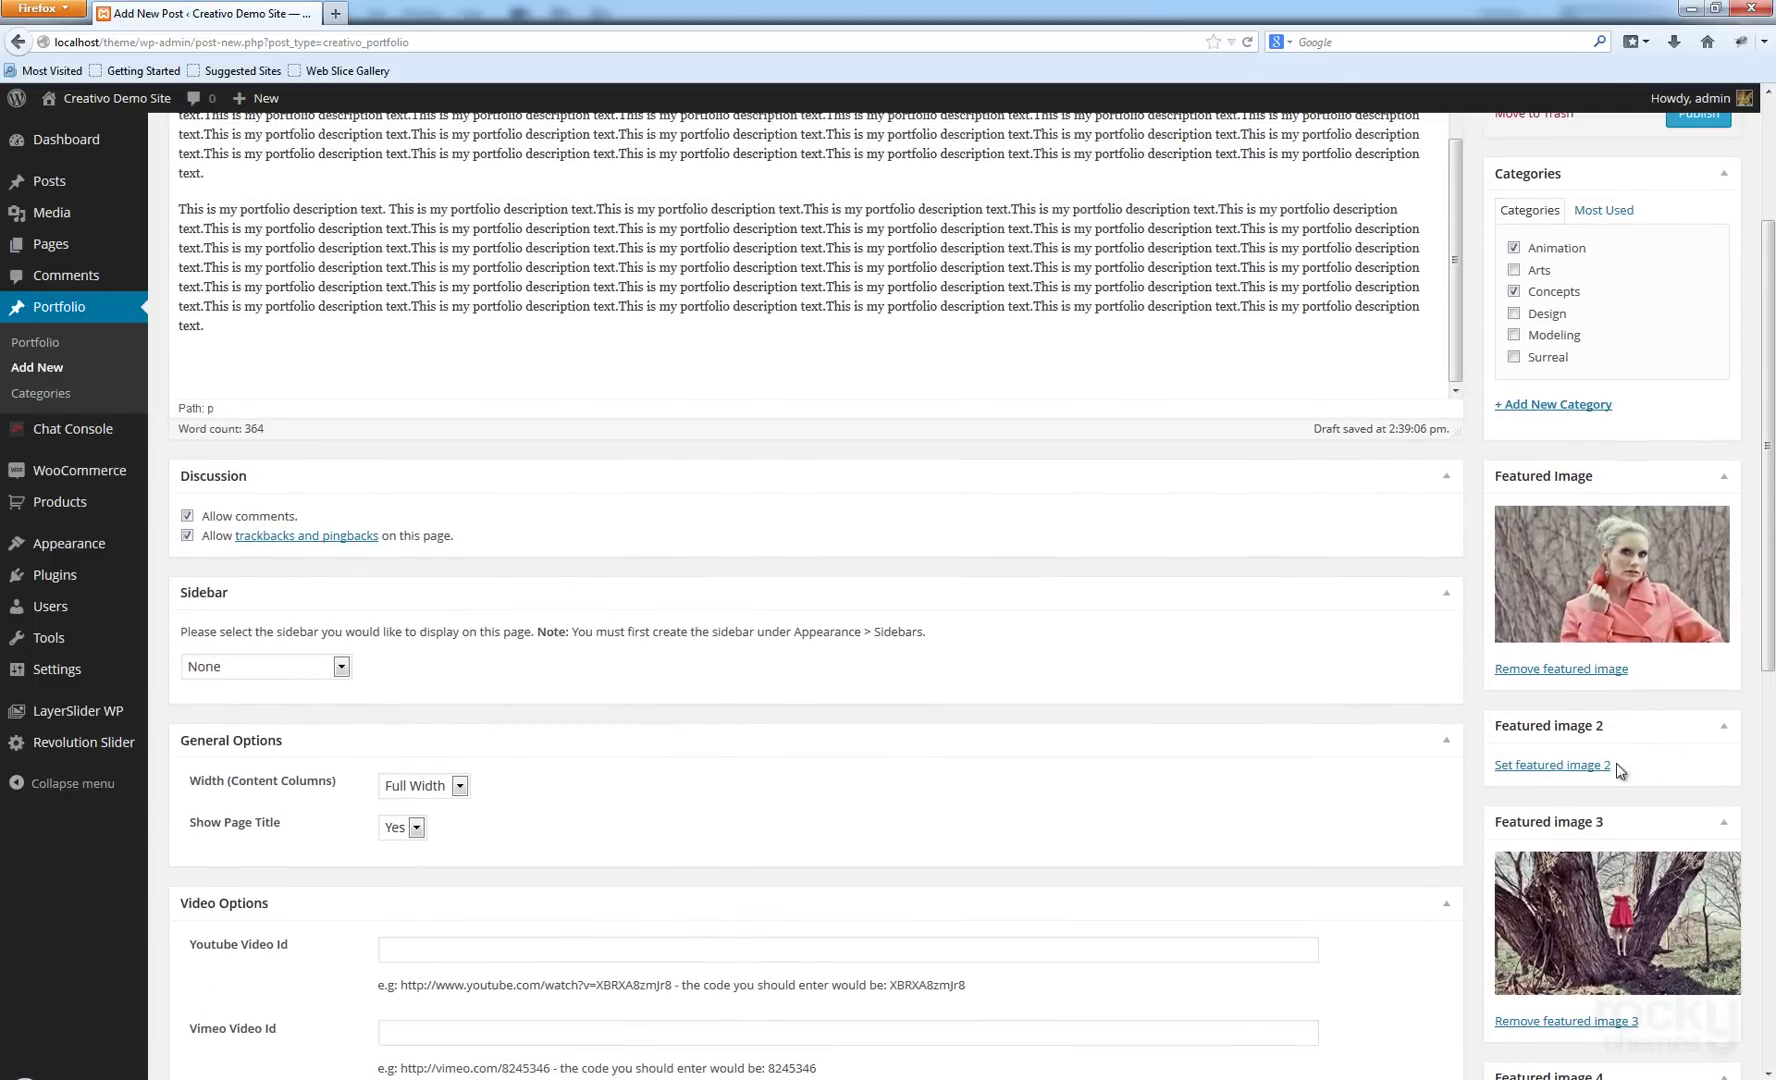
left_click(1522, 767)
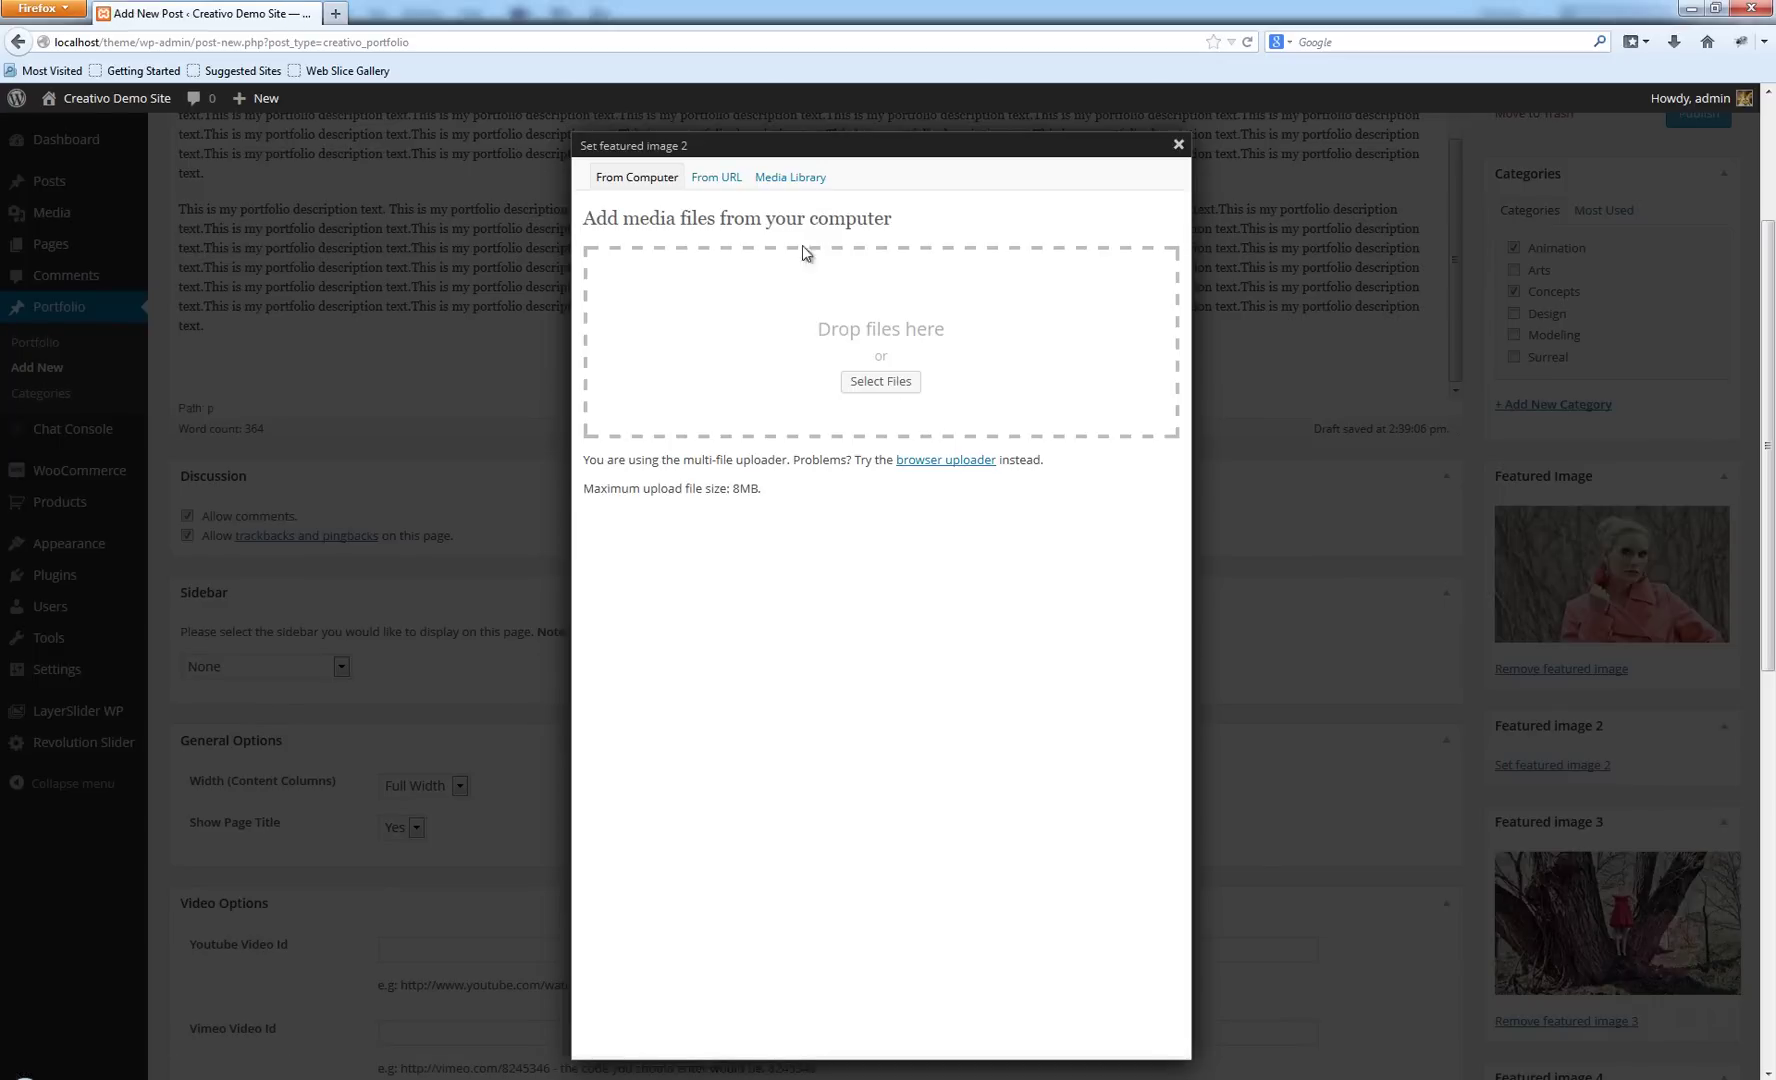
left_click(792, 178)
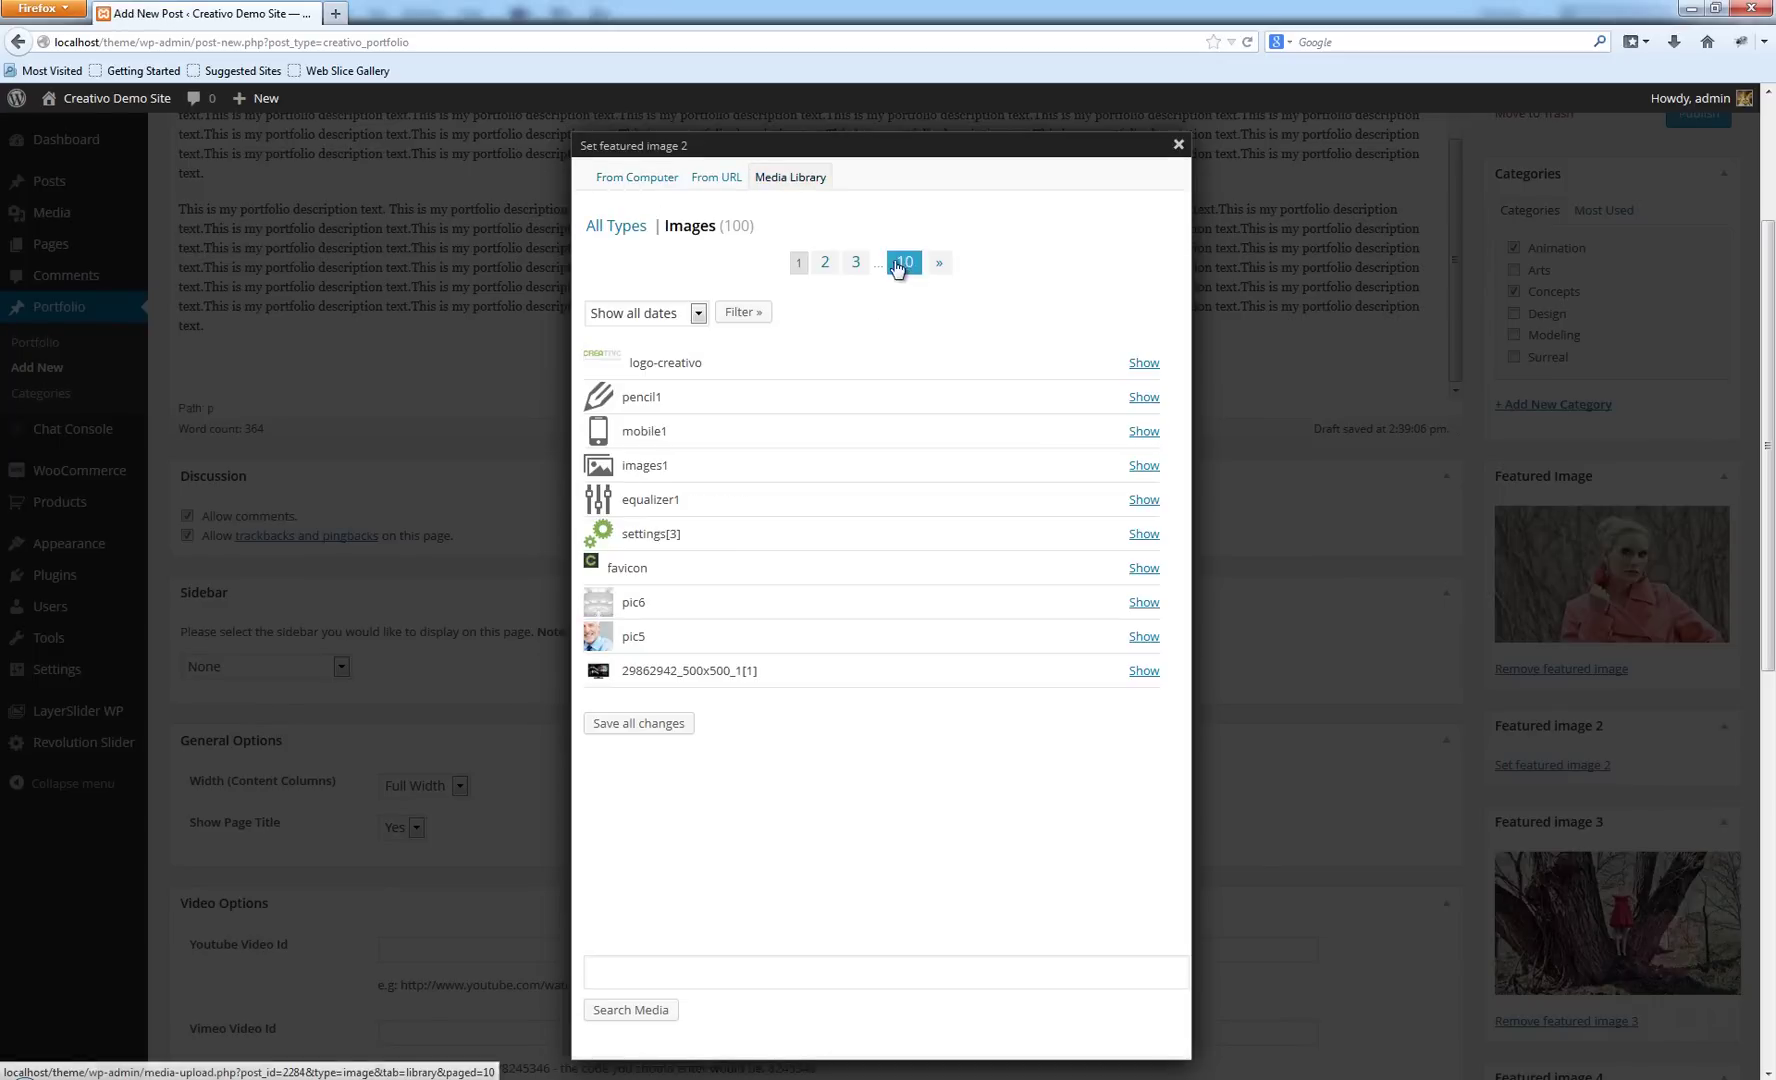
left_click(907, 268)
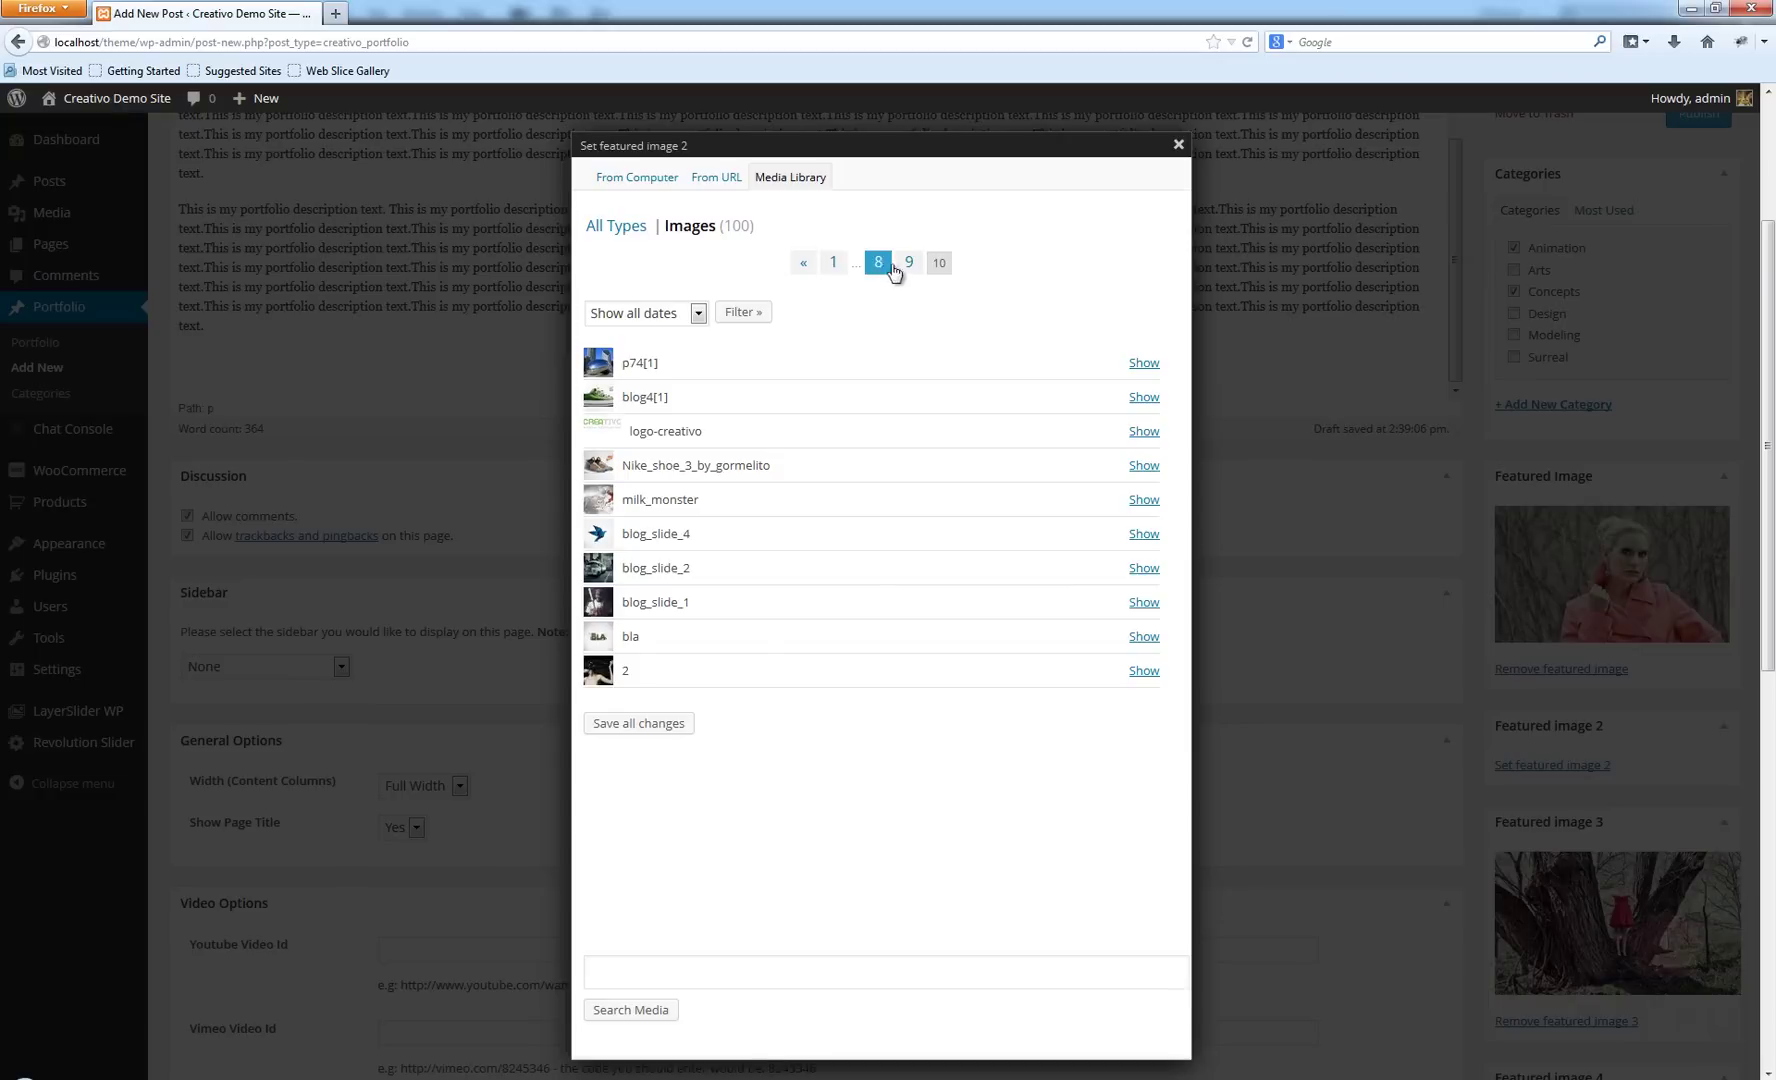
left_click(909, 265)
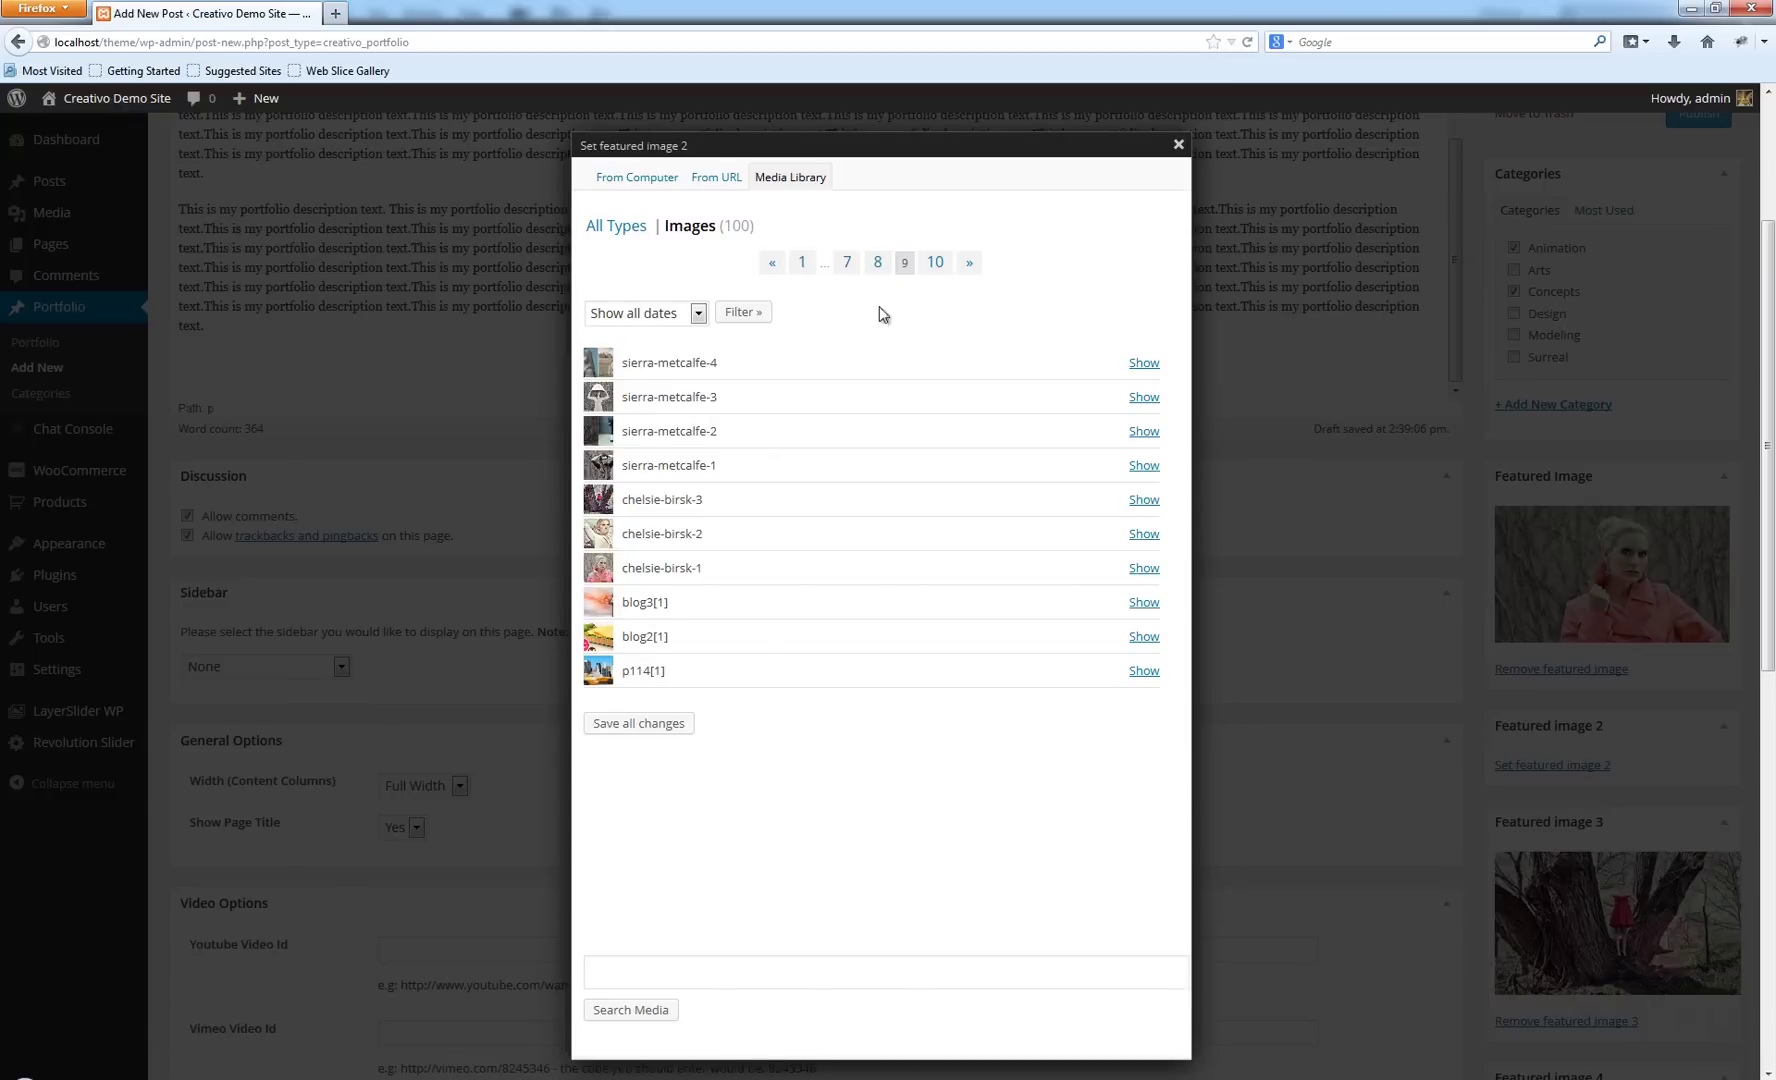
left_click(1148, 535)
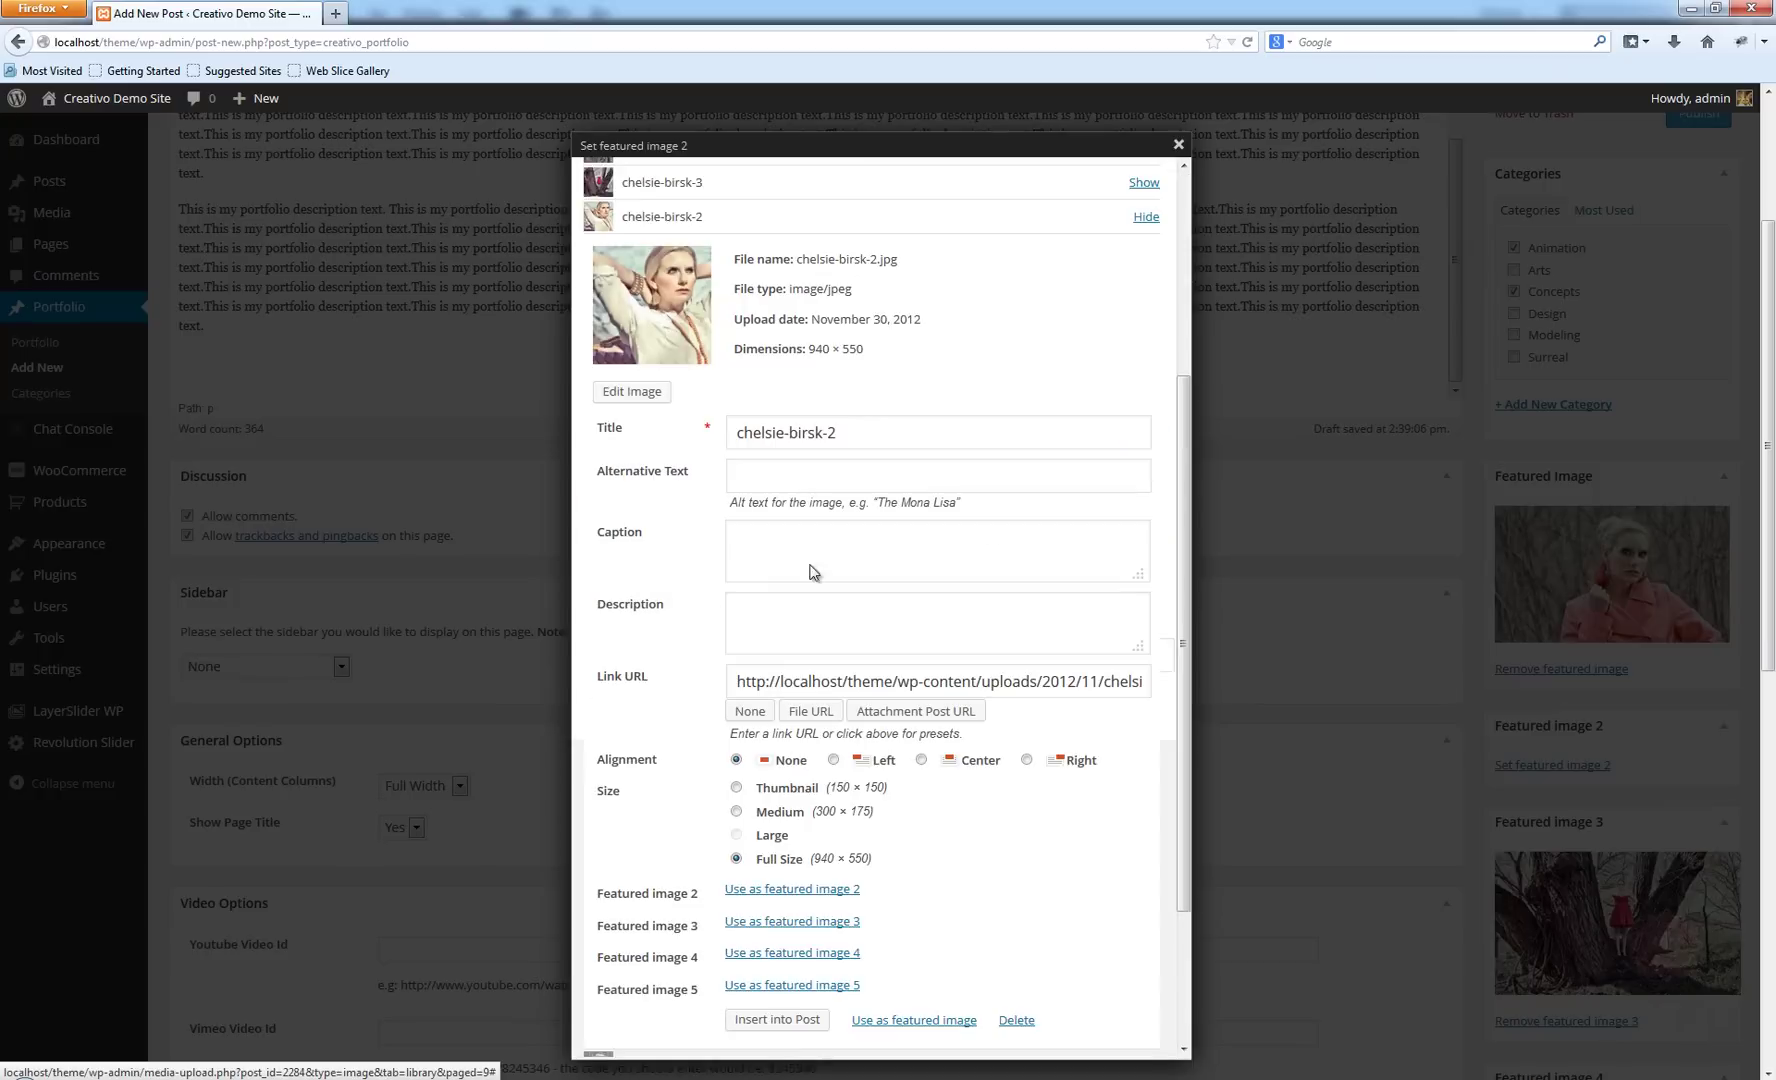
left_click(793, 898)
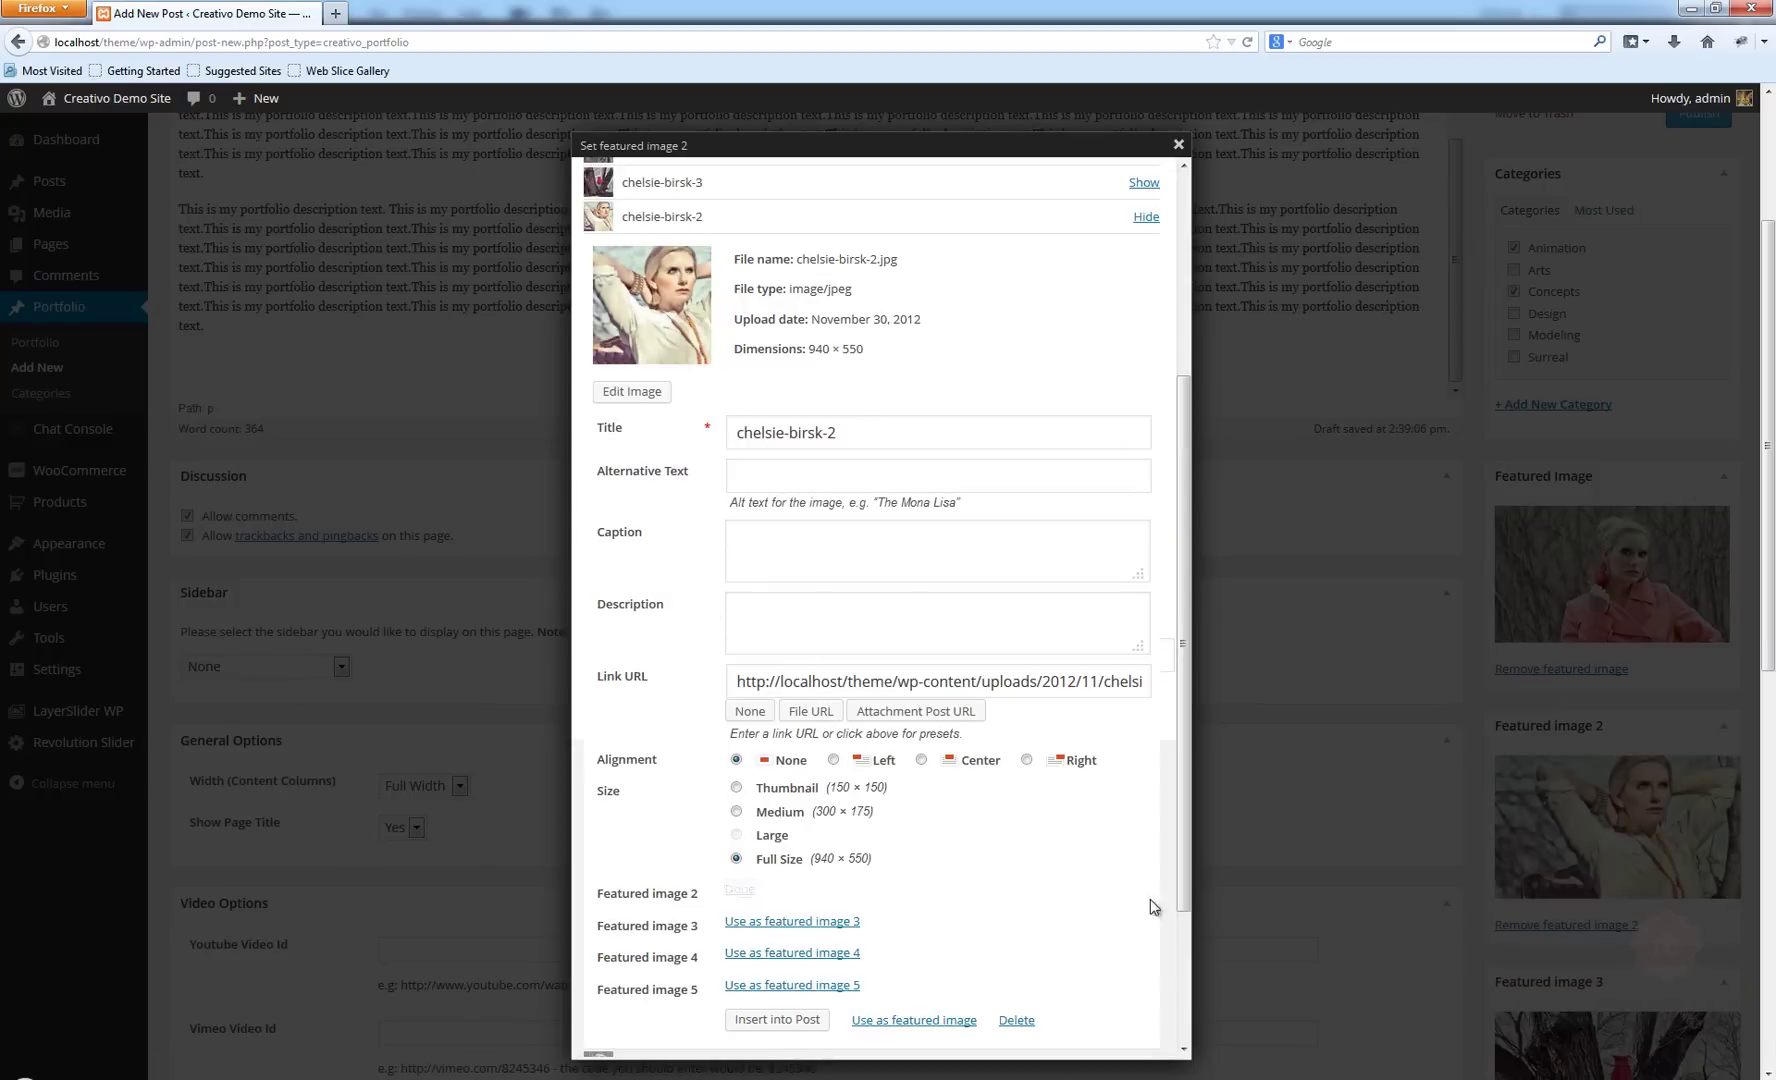
left_click(1178, 145)
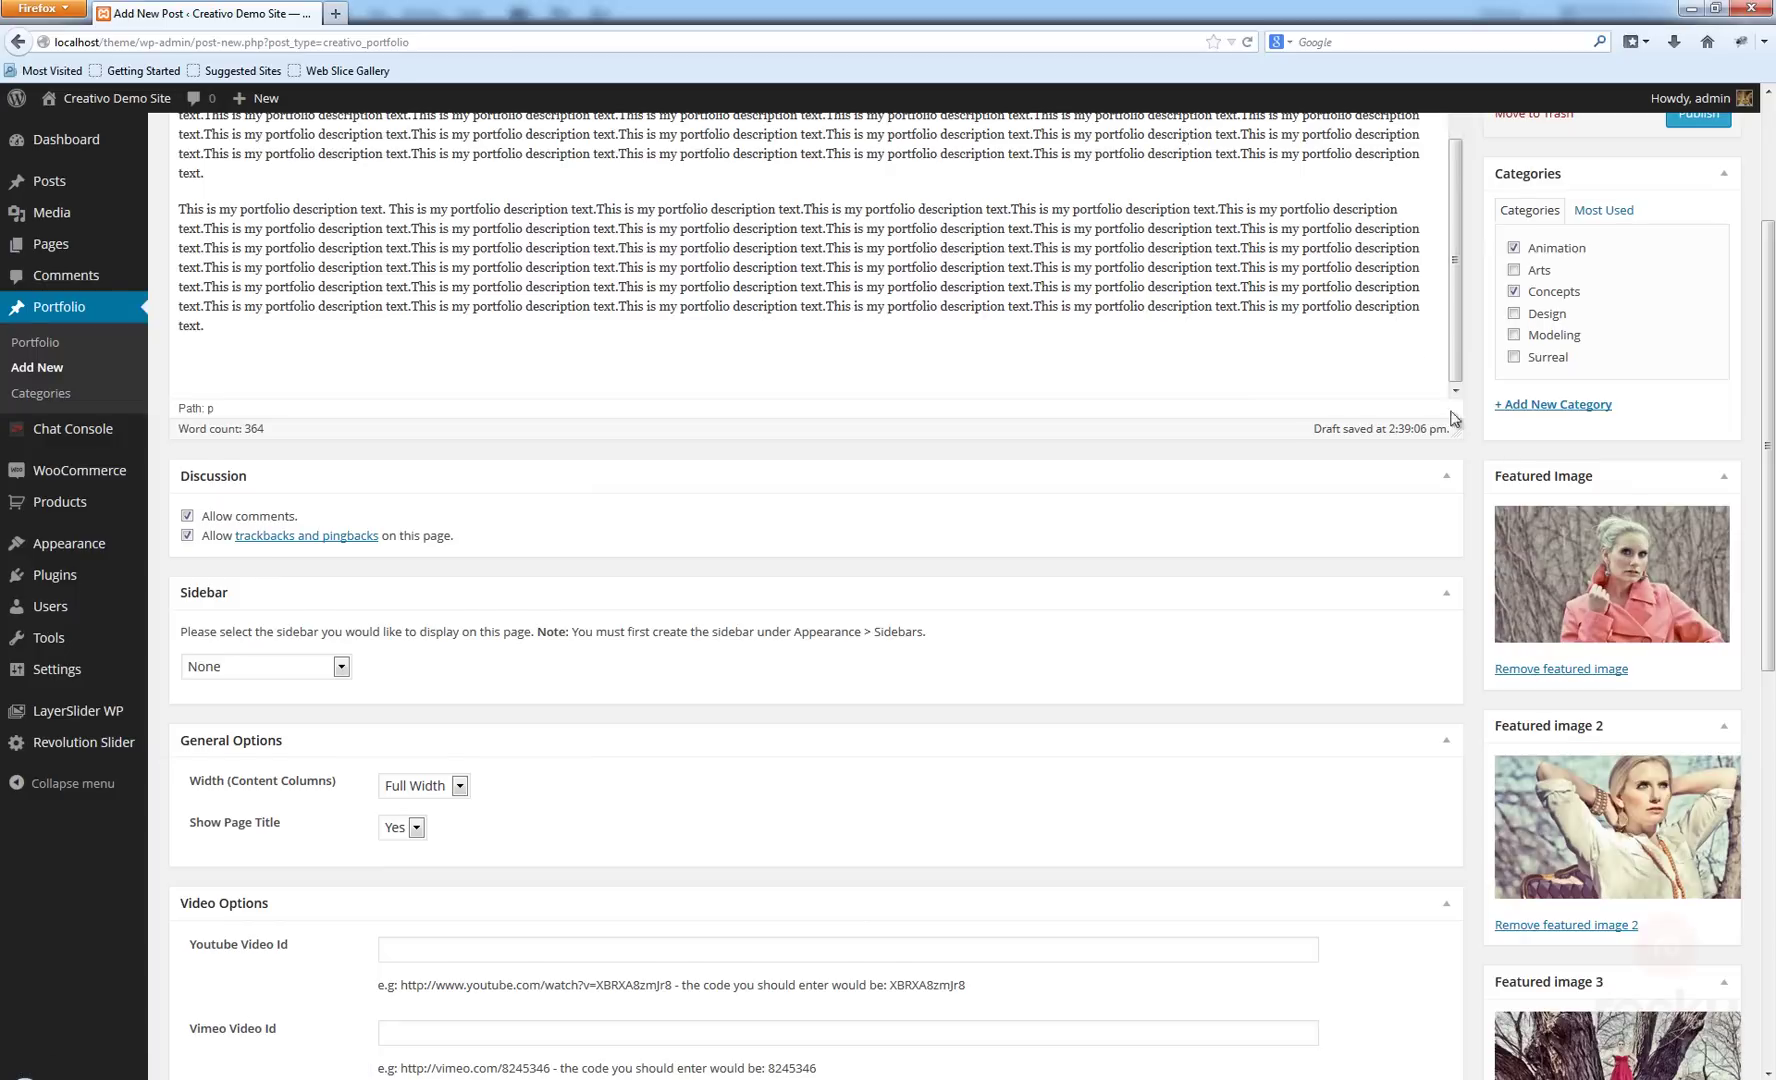
scroll(1450, 420, "up", 5)
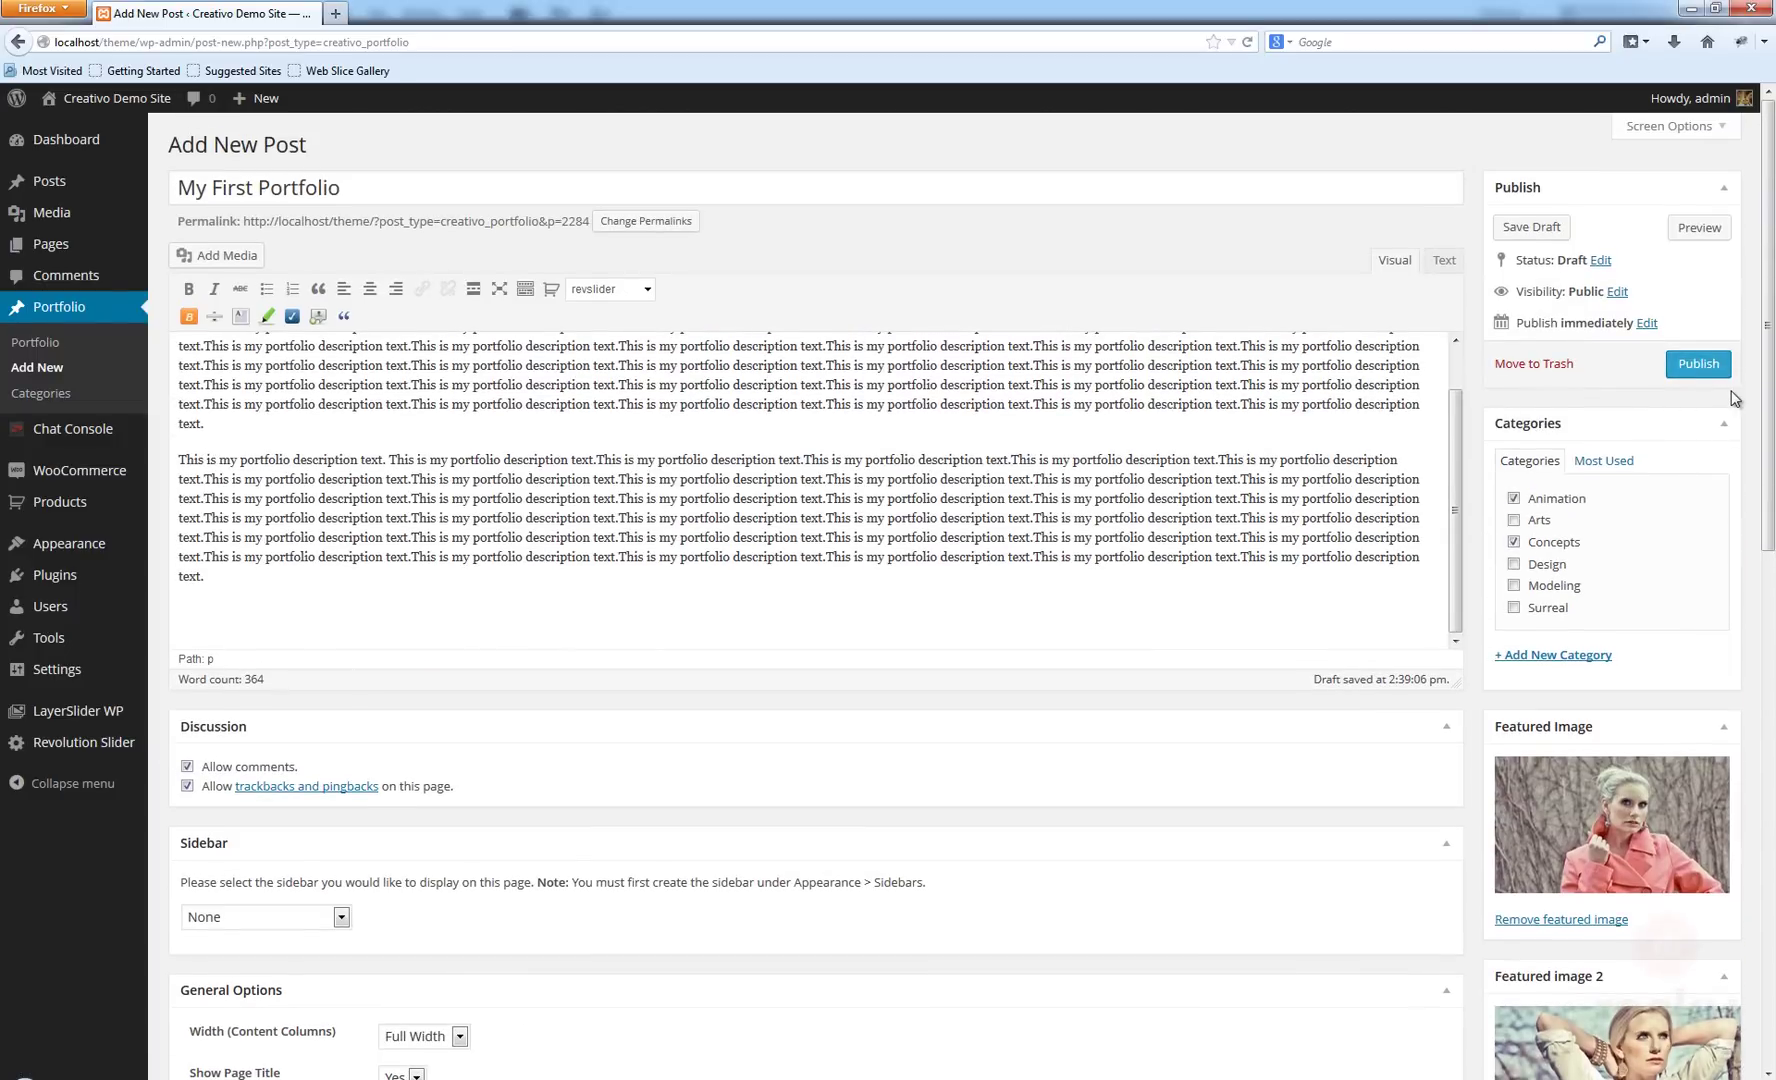
Publish My First Portfolio and view its live page in a new tab.
left_click(1704, 376)
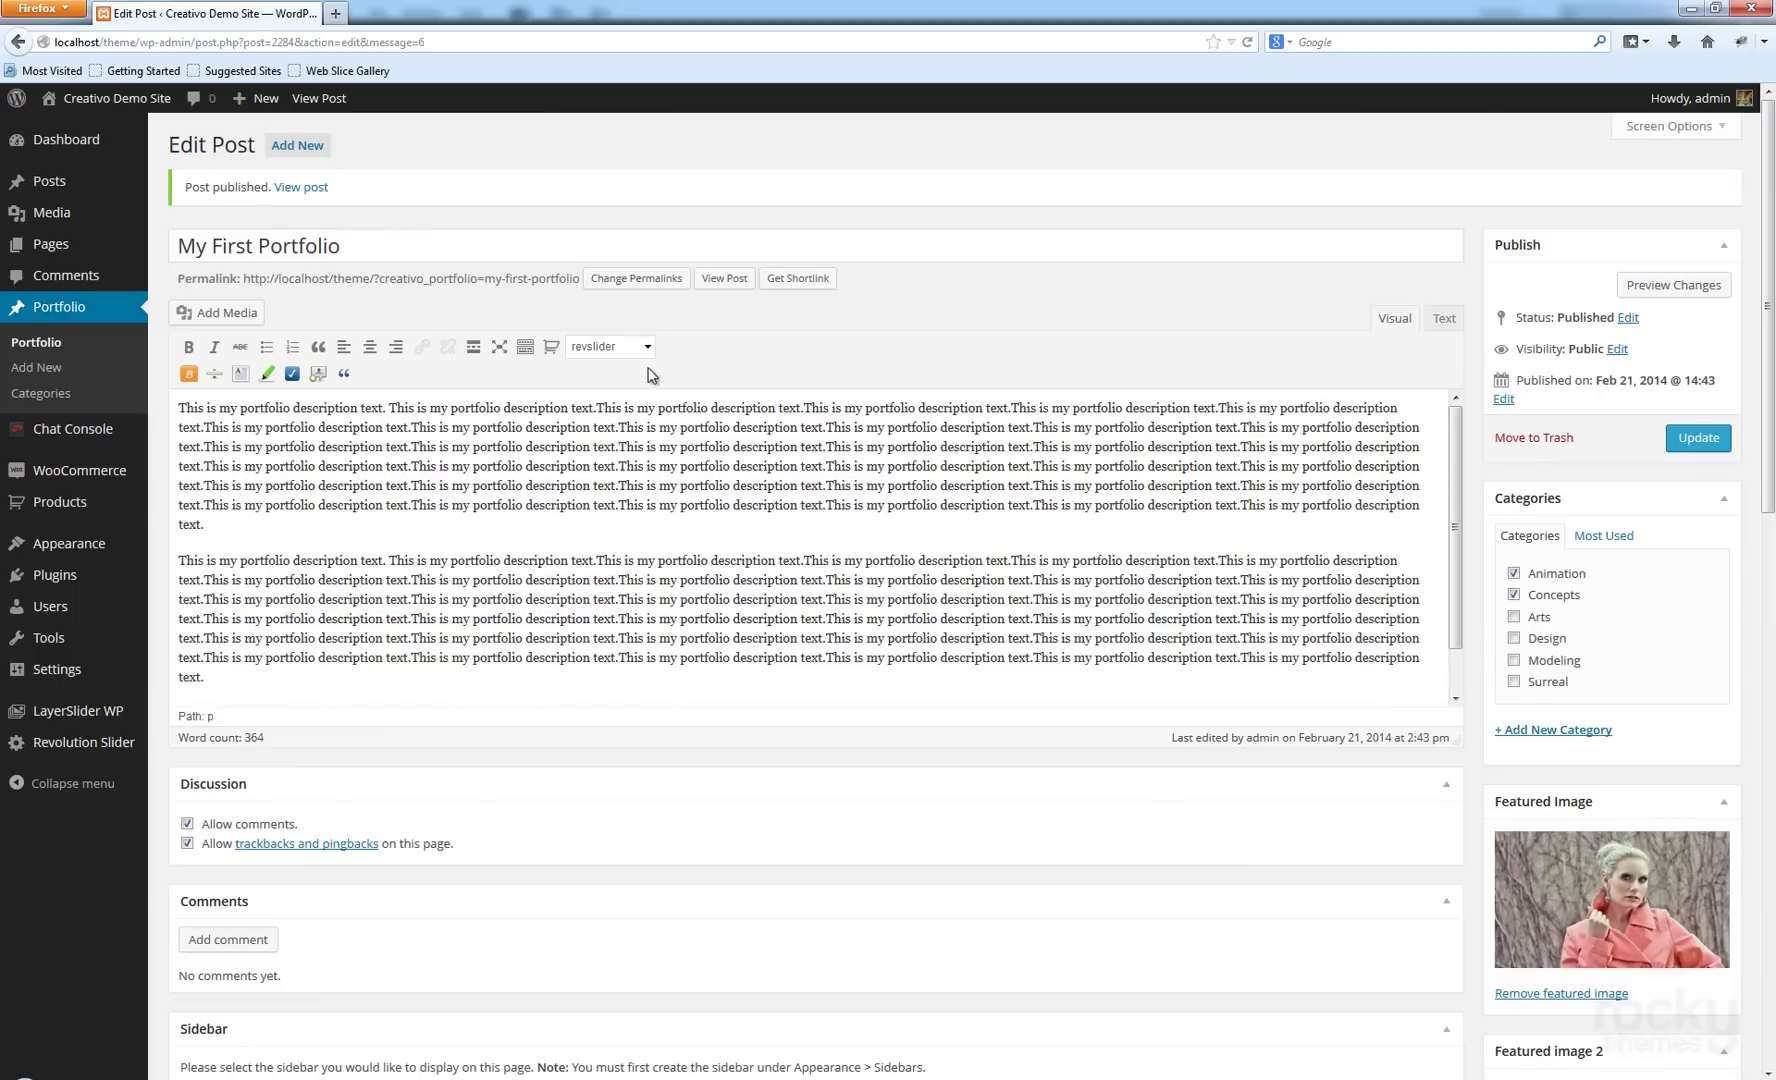
right_click(718, 282)
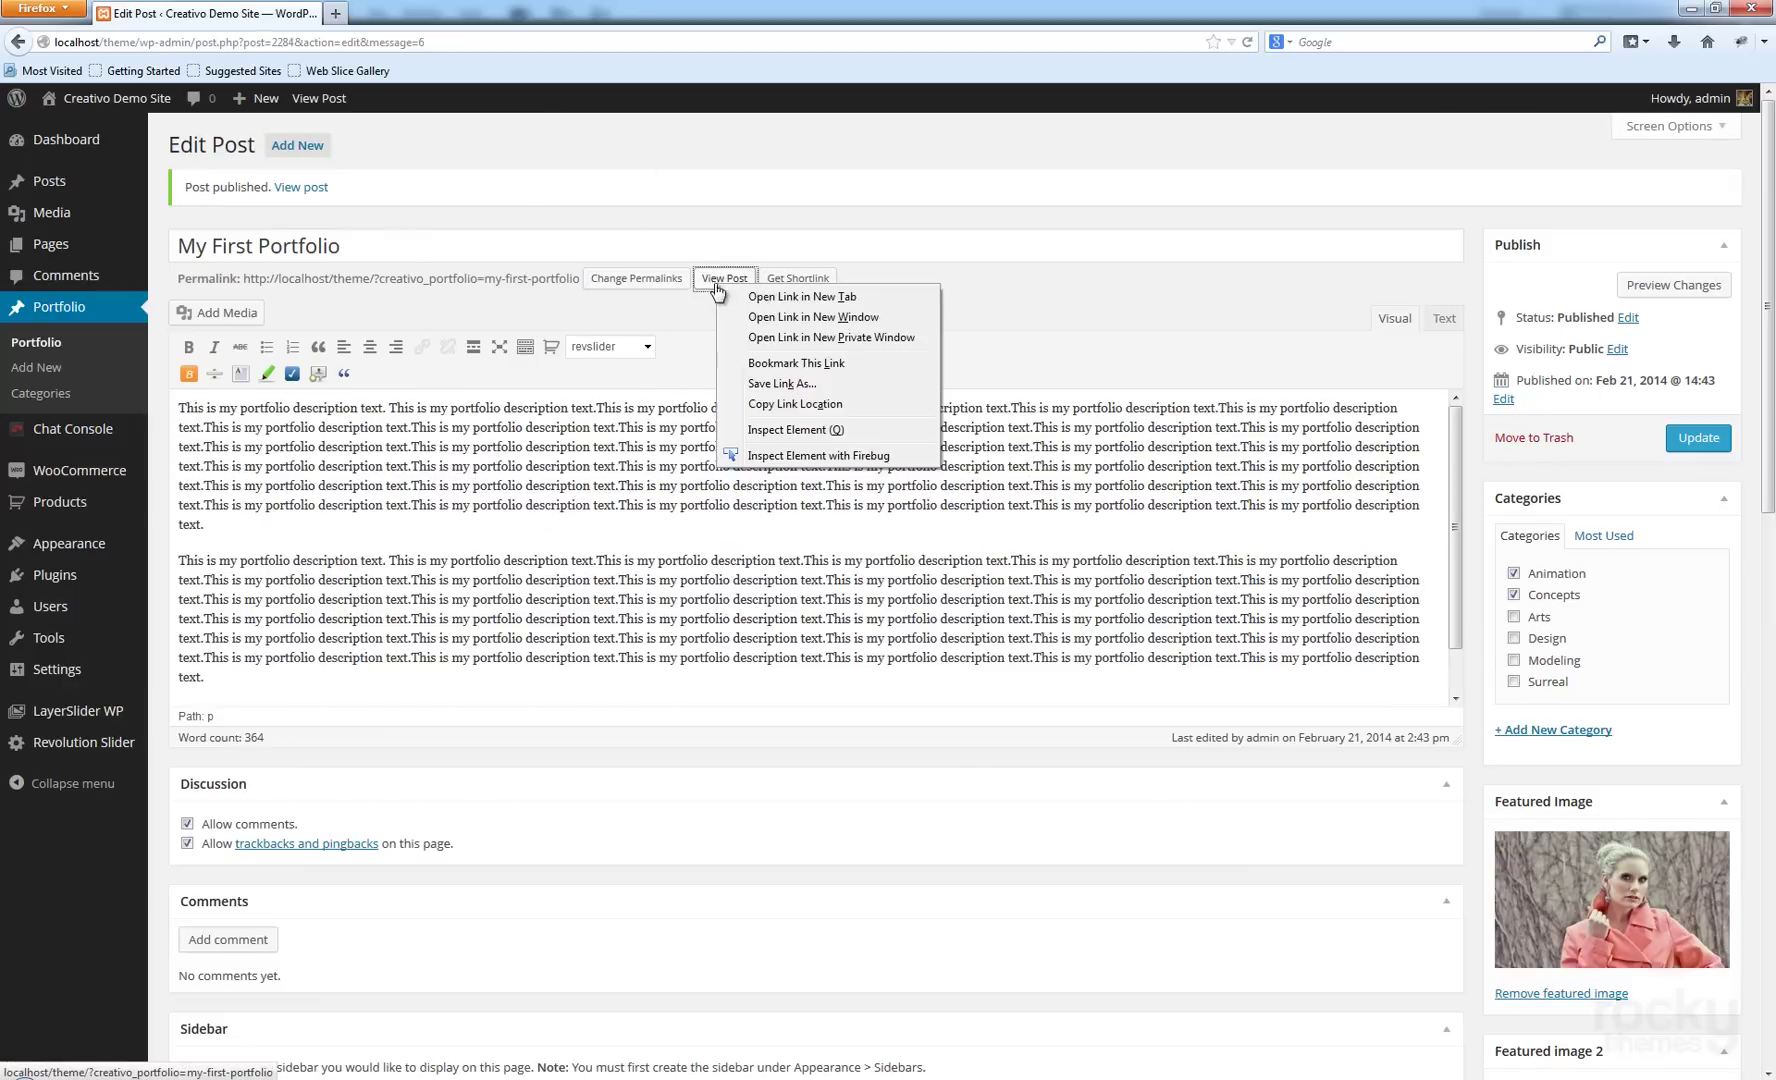
left_click(822, 298)
left_click(419, 17)
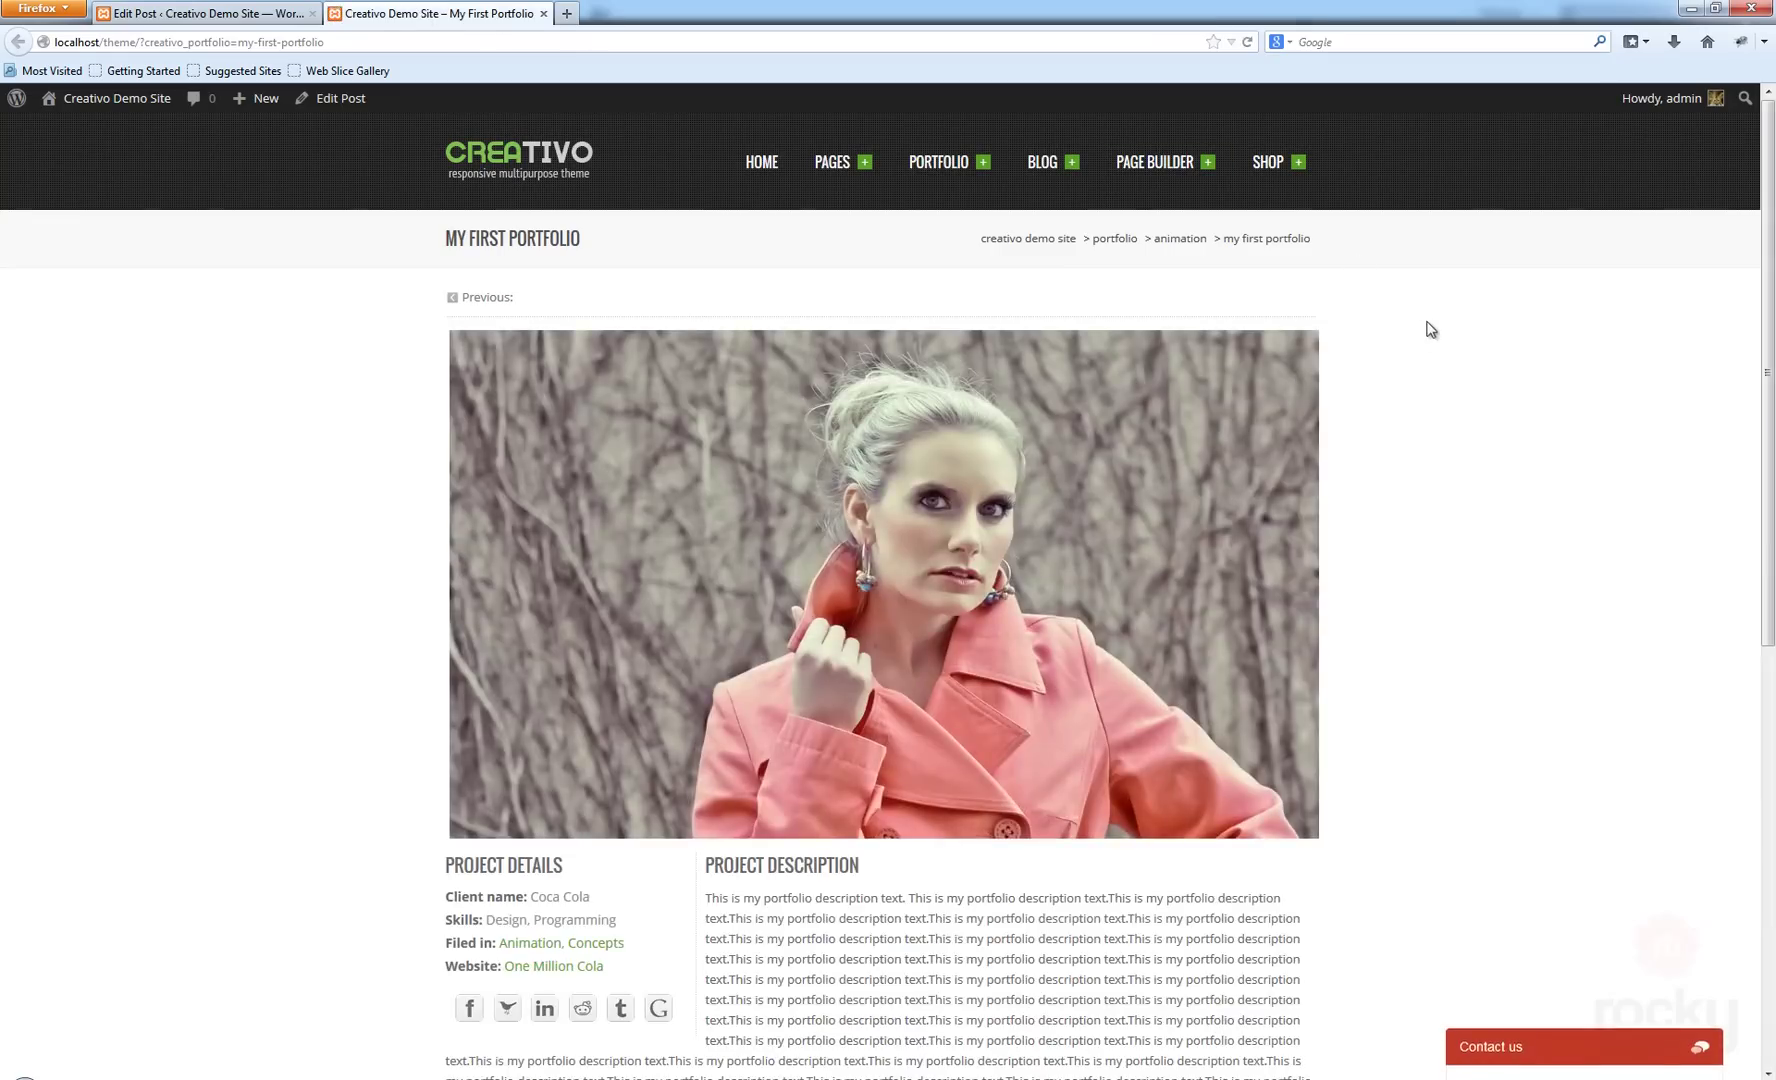
scroll(1428, 342, "down", 3)
scroll(1423, 347, "up", 3)
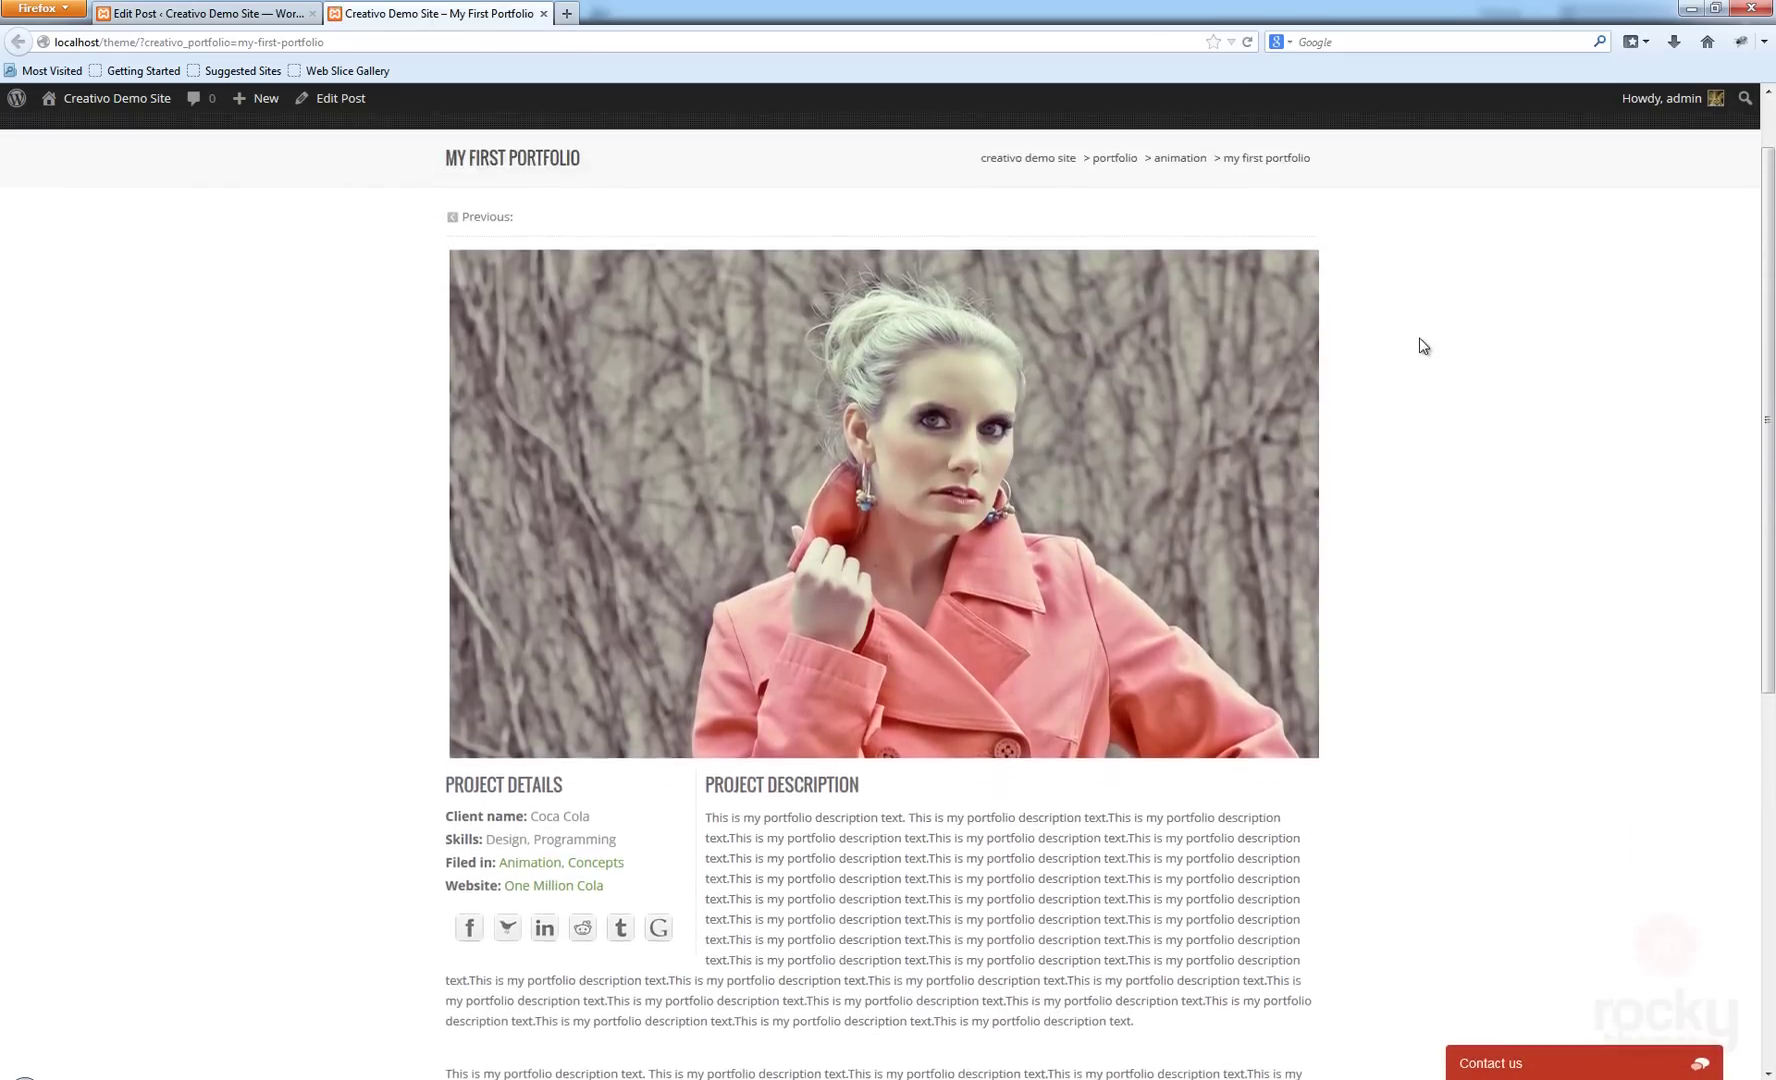
left_click(1286, 580)
left_click(1287, 582)
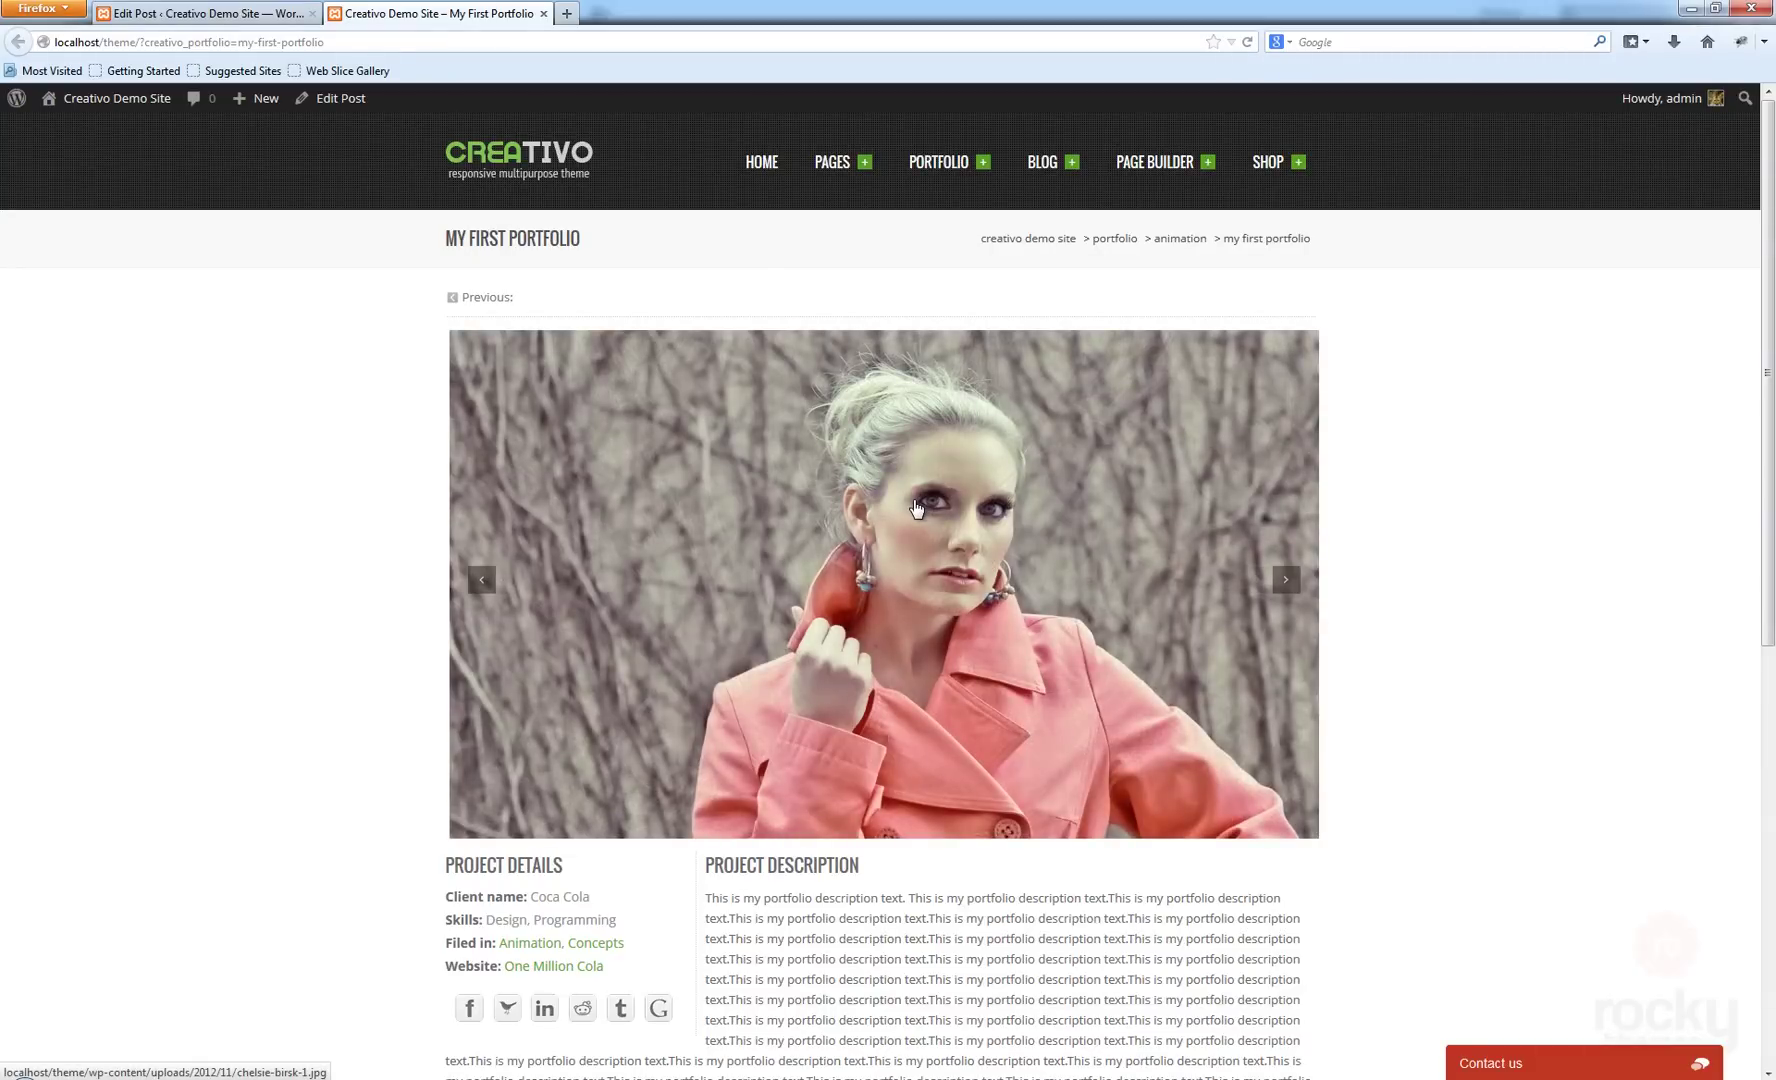
left_click(975, 489)
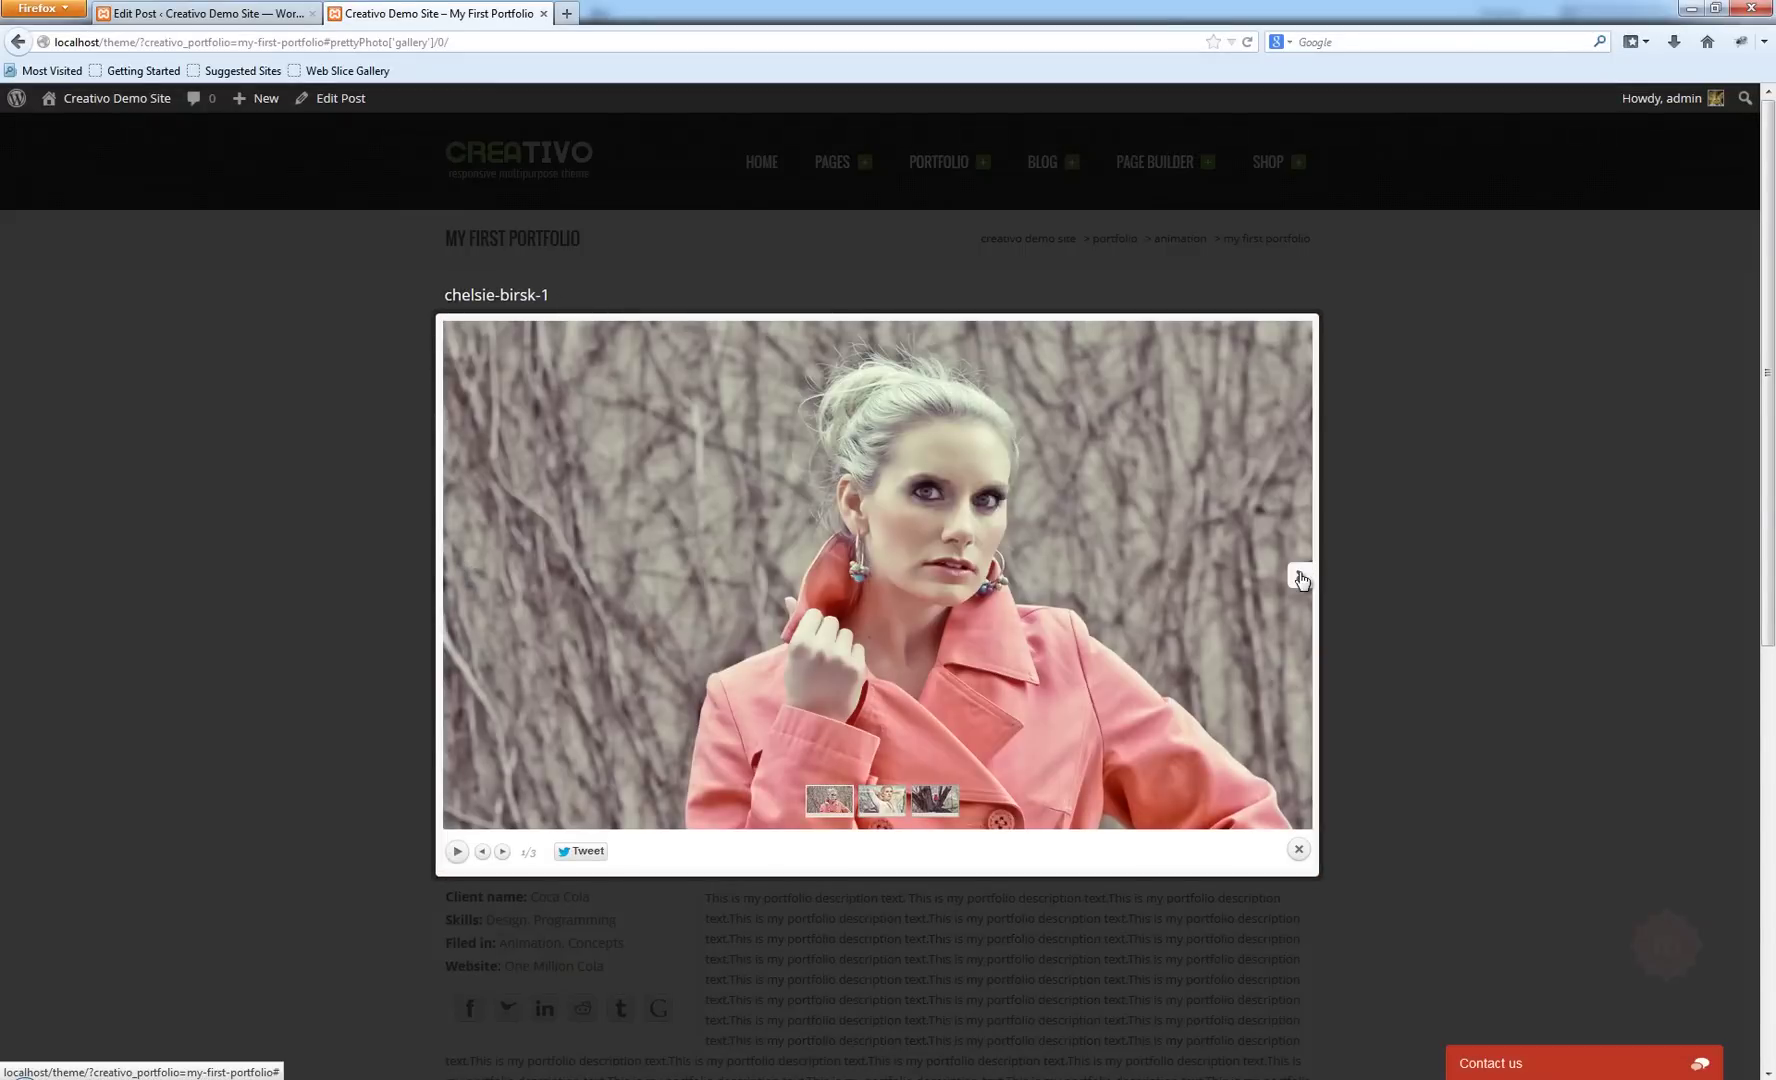
left_click(1299, 576)
left_click(1303, 580)
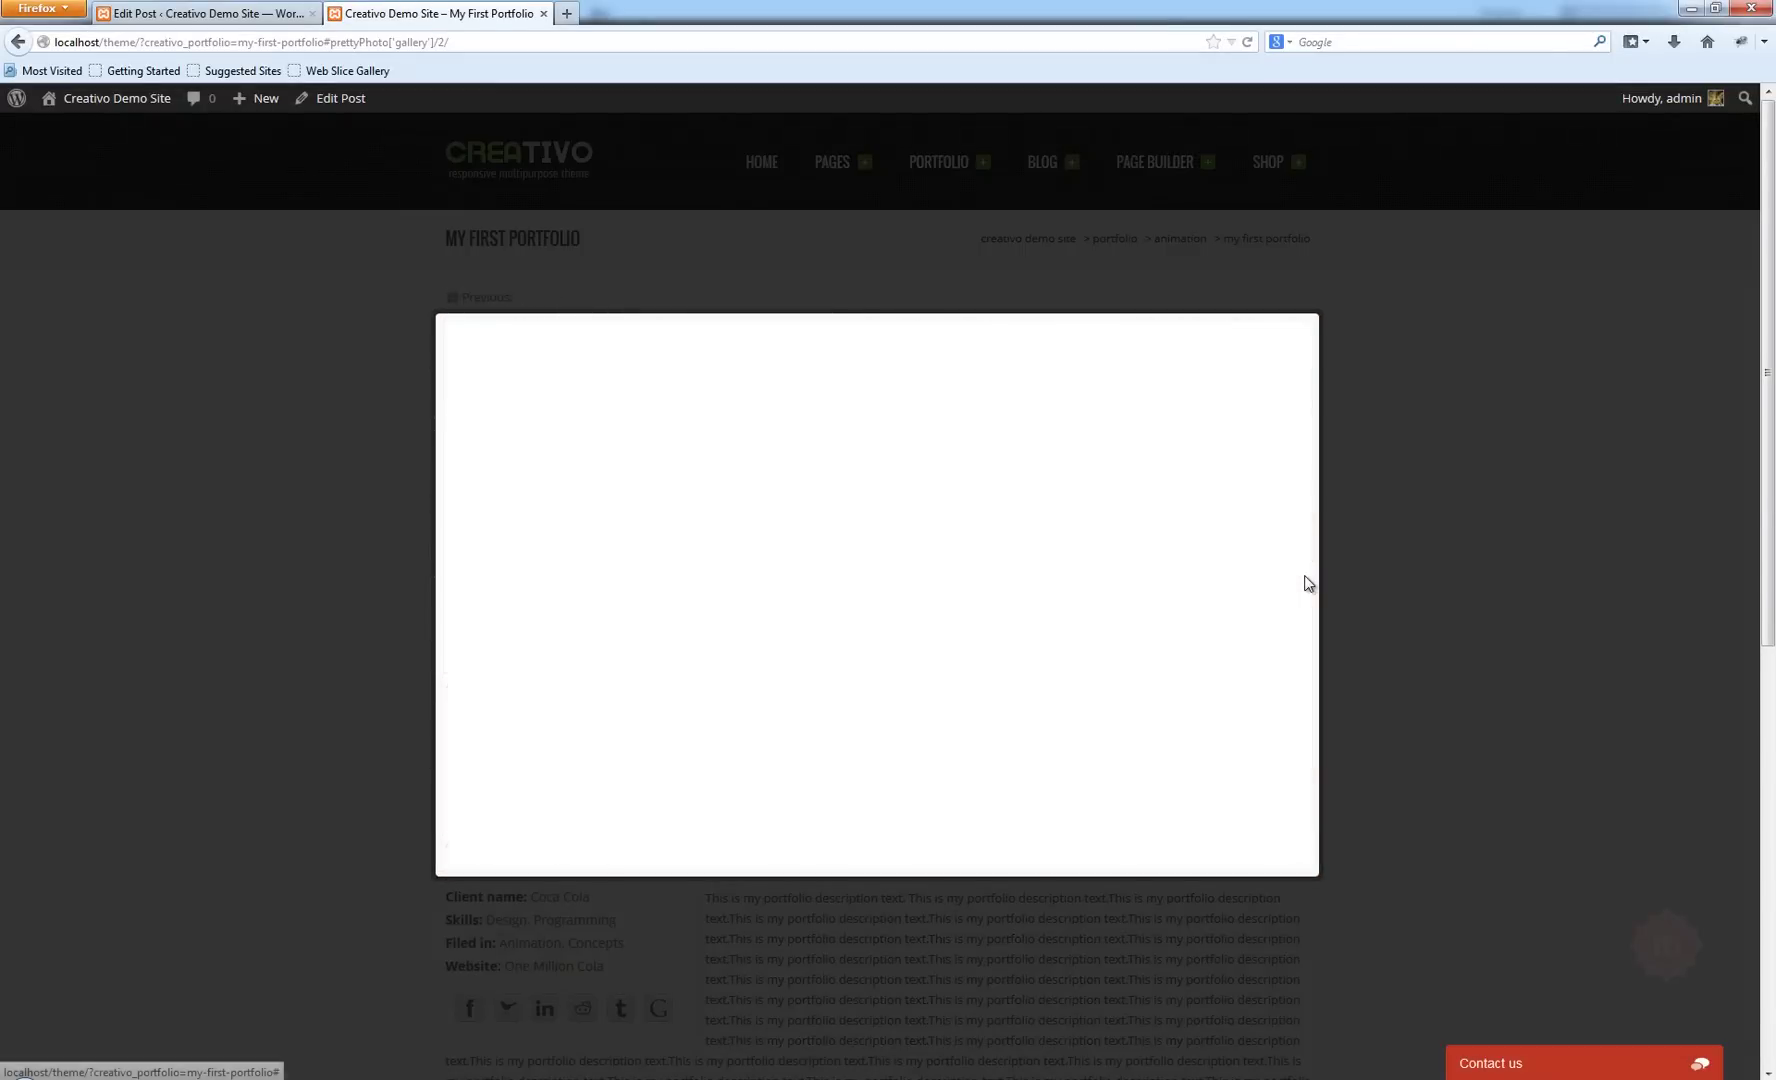
left_click(1444, 585)
scroll(1447, 589, "down", 3)
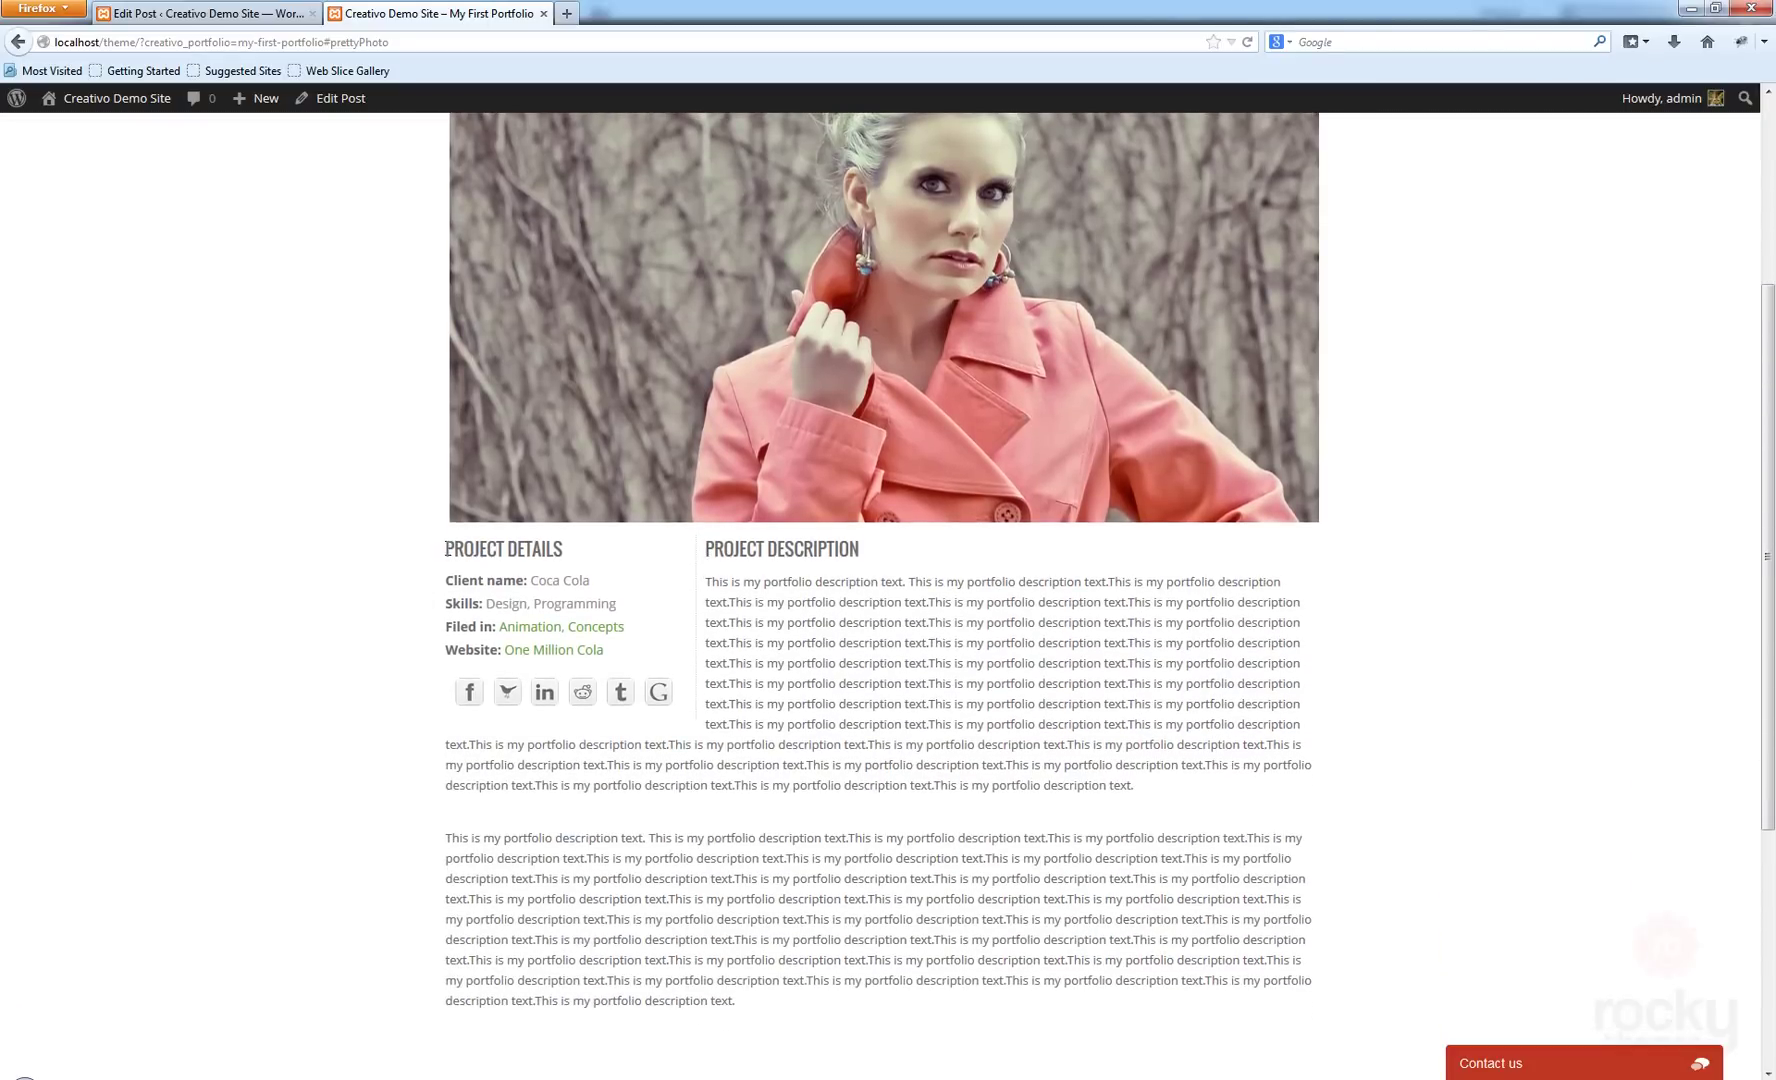
left_click_drag(447, 548, 556, 547)
left_click(539, 580)
left_click_drag(535, 582, 588, 584)
left_click(593, 589)
left_click_drag(470, 605, 492, 602)
left_click(602, 603)
left_click_drag(497, 623, 451, 623)
left_click(788, 643)
left_click_drag(603, 652, 503, 652)
left_click(626, 664)
left_click(205, 13)
scroll(810, 627, "down", 10)
scroll(676, 833, "down", 6)
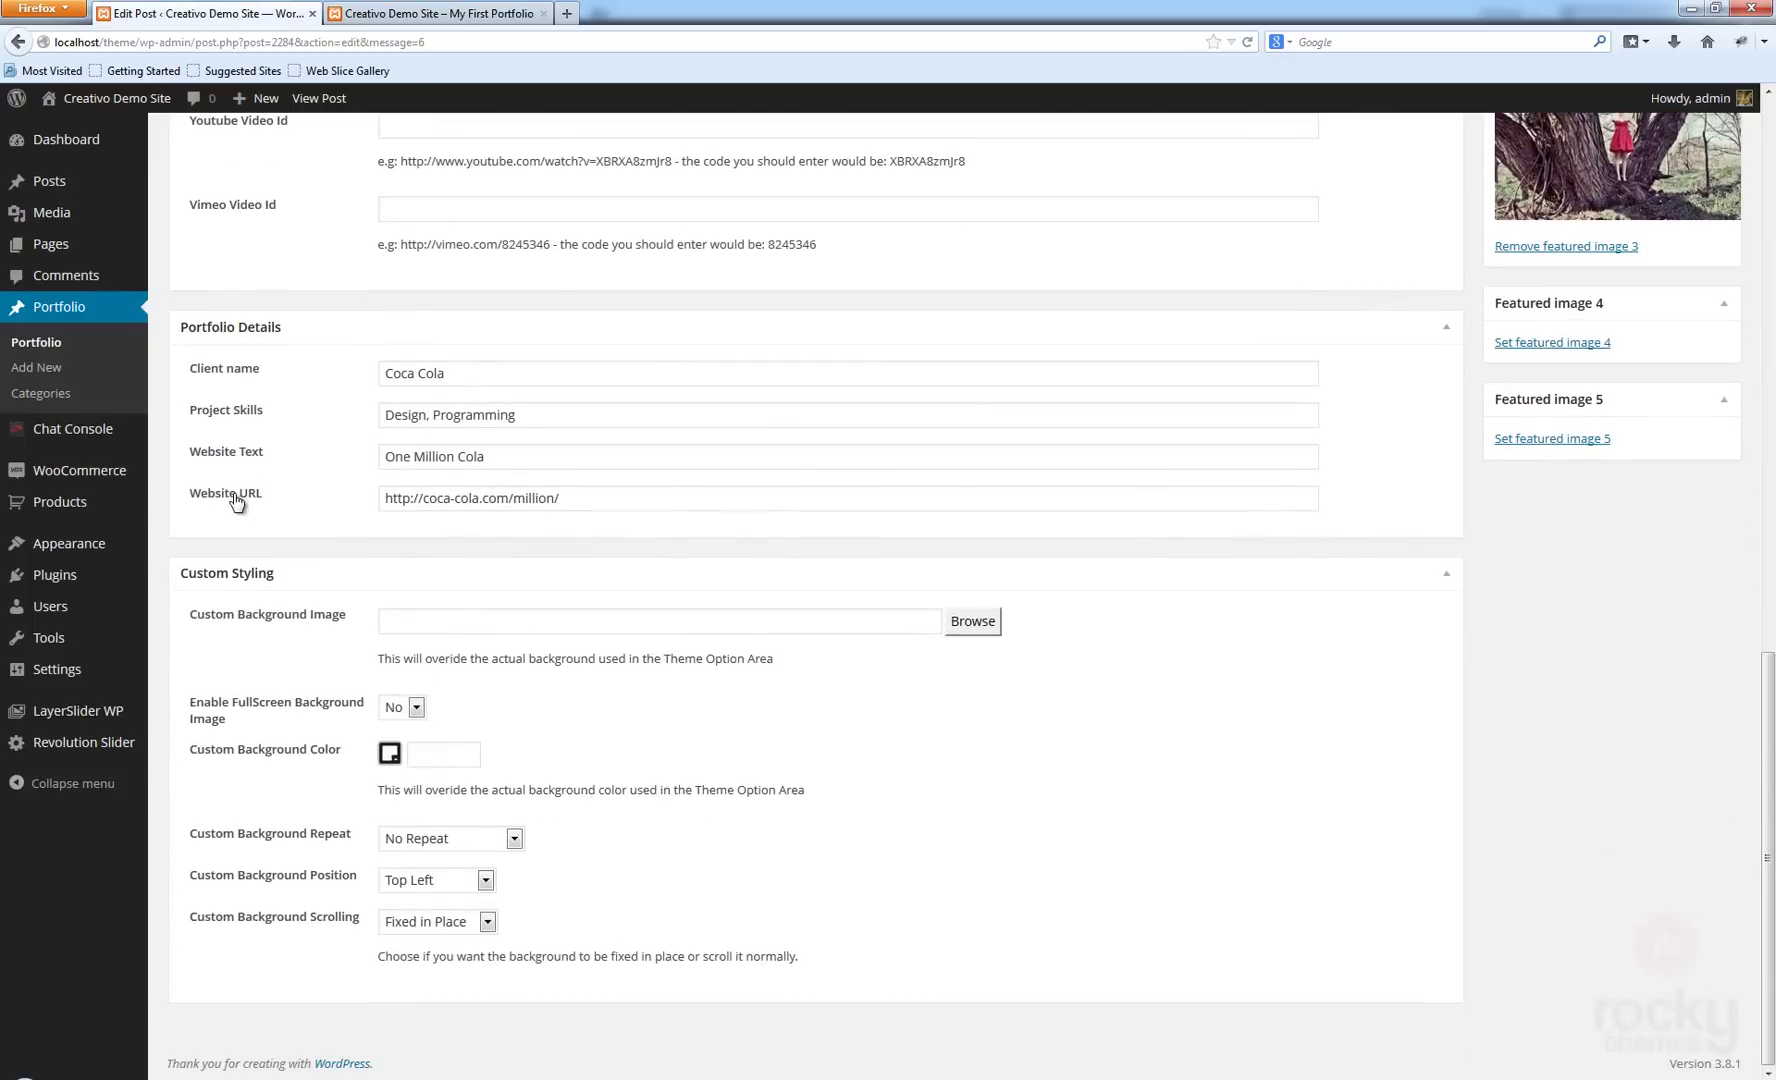
left_click(476, 16)
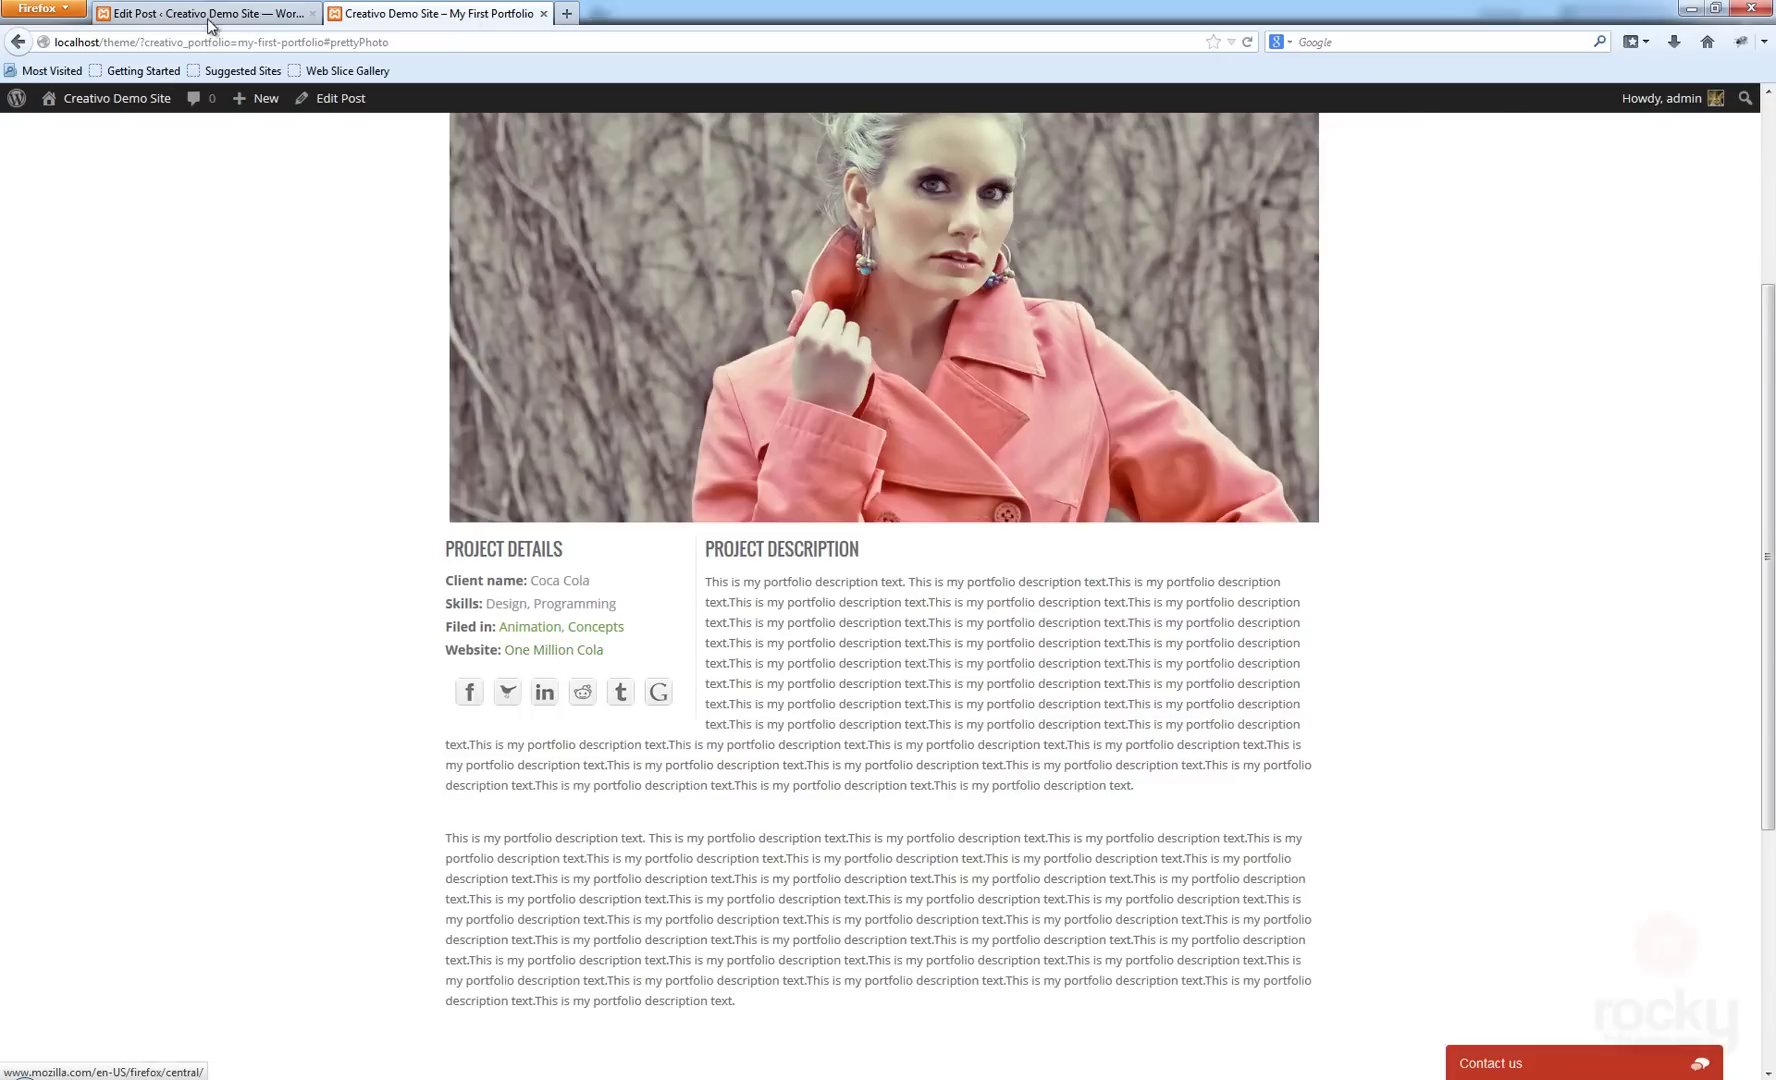
Scroll the live page through Related Projects and the footer, then return to the edit screen.
key("ctrl+shift+Tab")
left_click_drag(572, 507, 365, 498)
left_click(628, 497)
key("ctrl+Tab")
scroll(1257, 665, "down", 3)
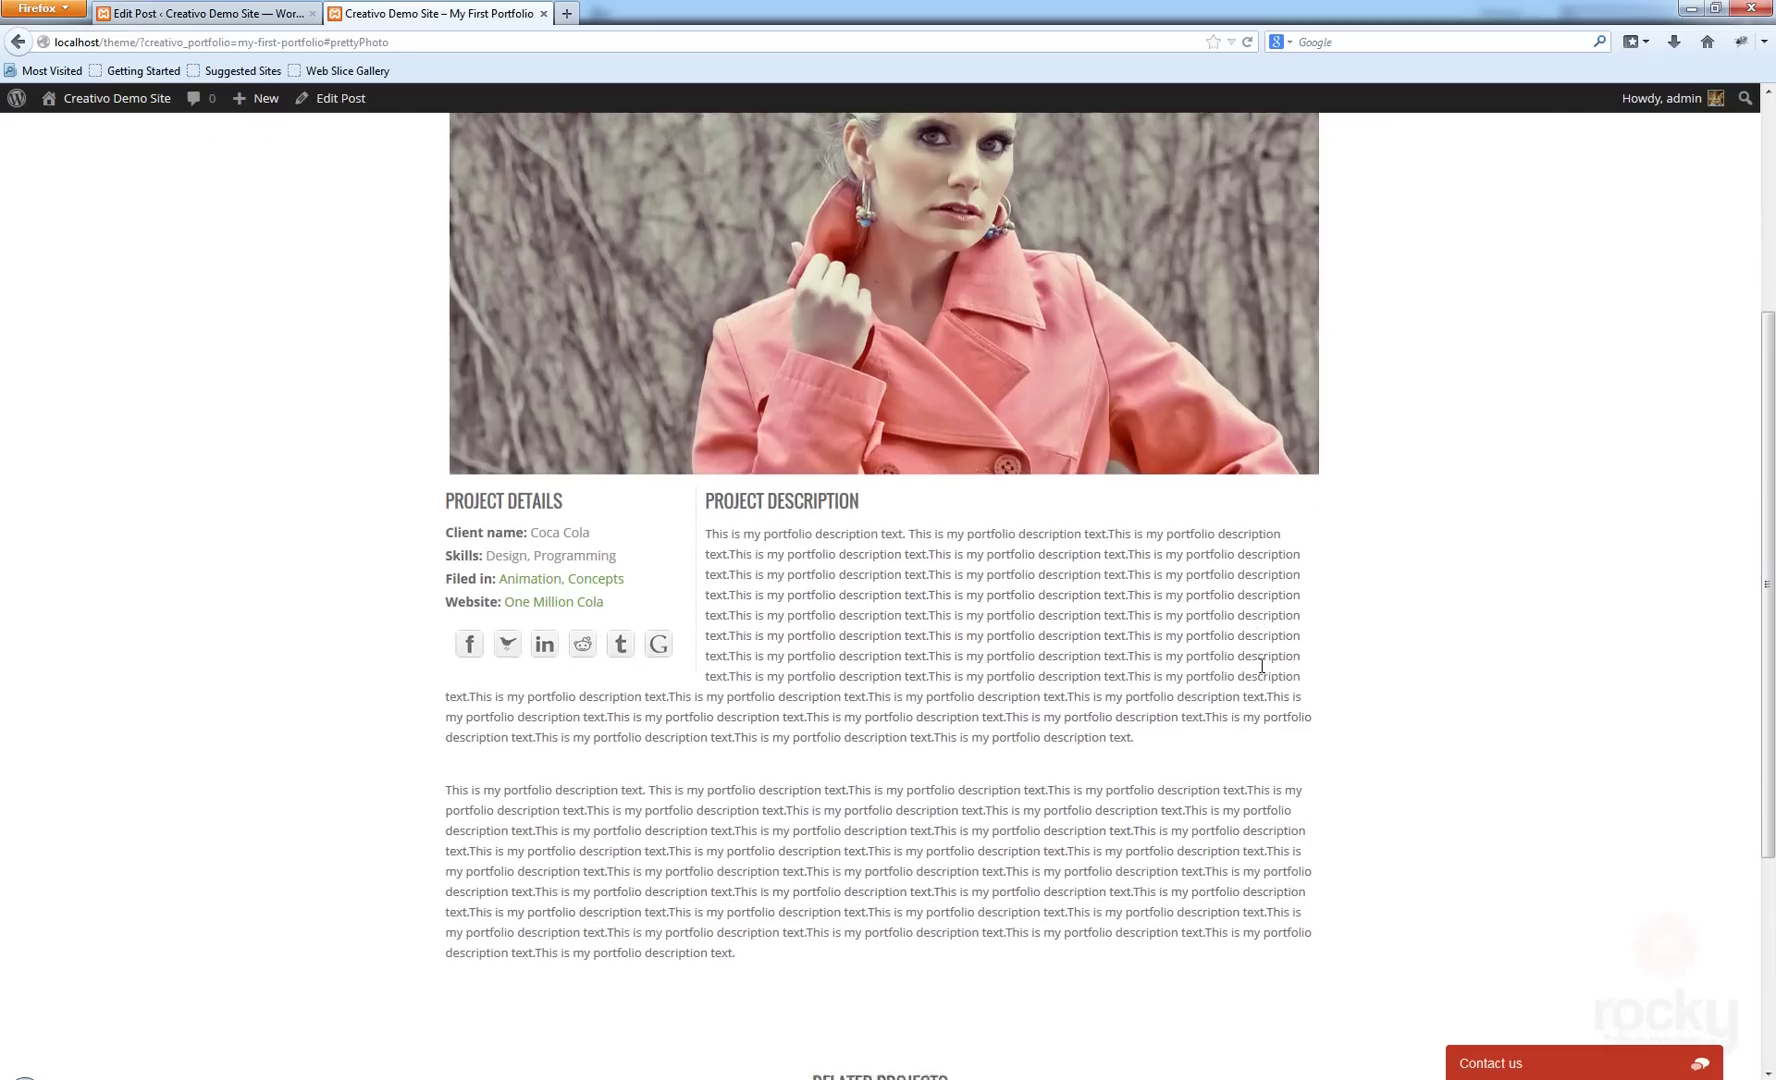
scroll(1254, 699, "down", 1)
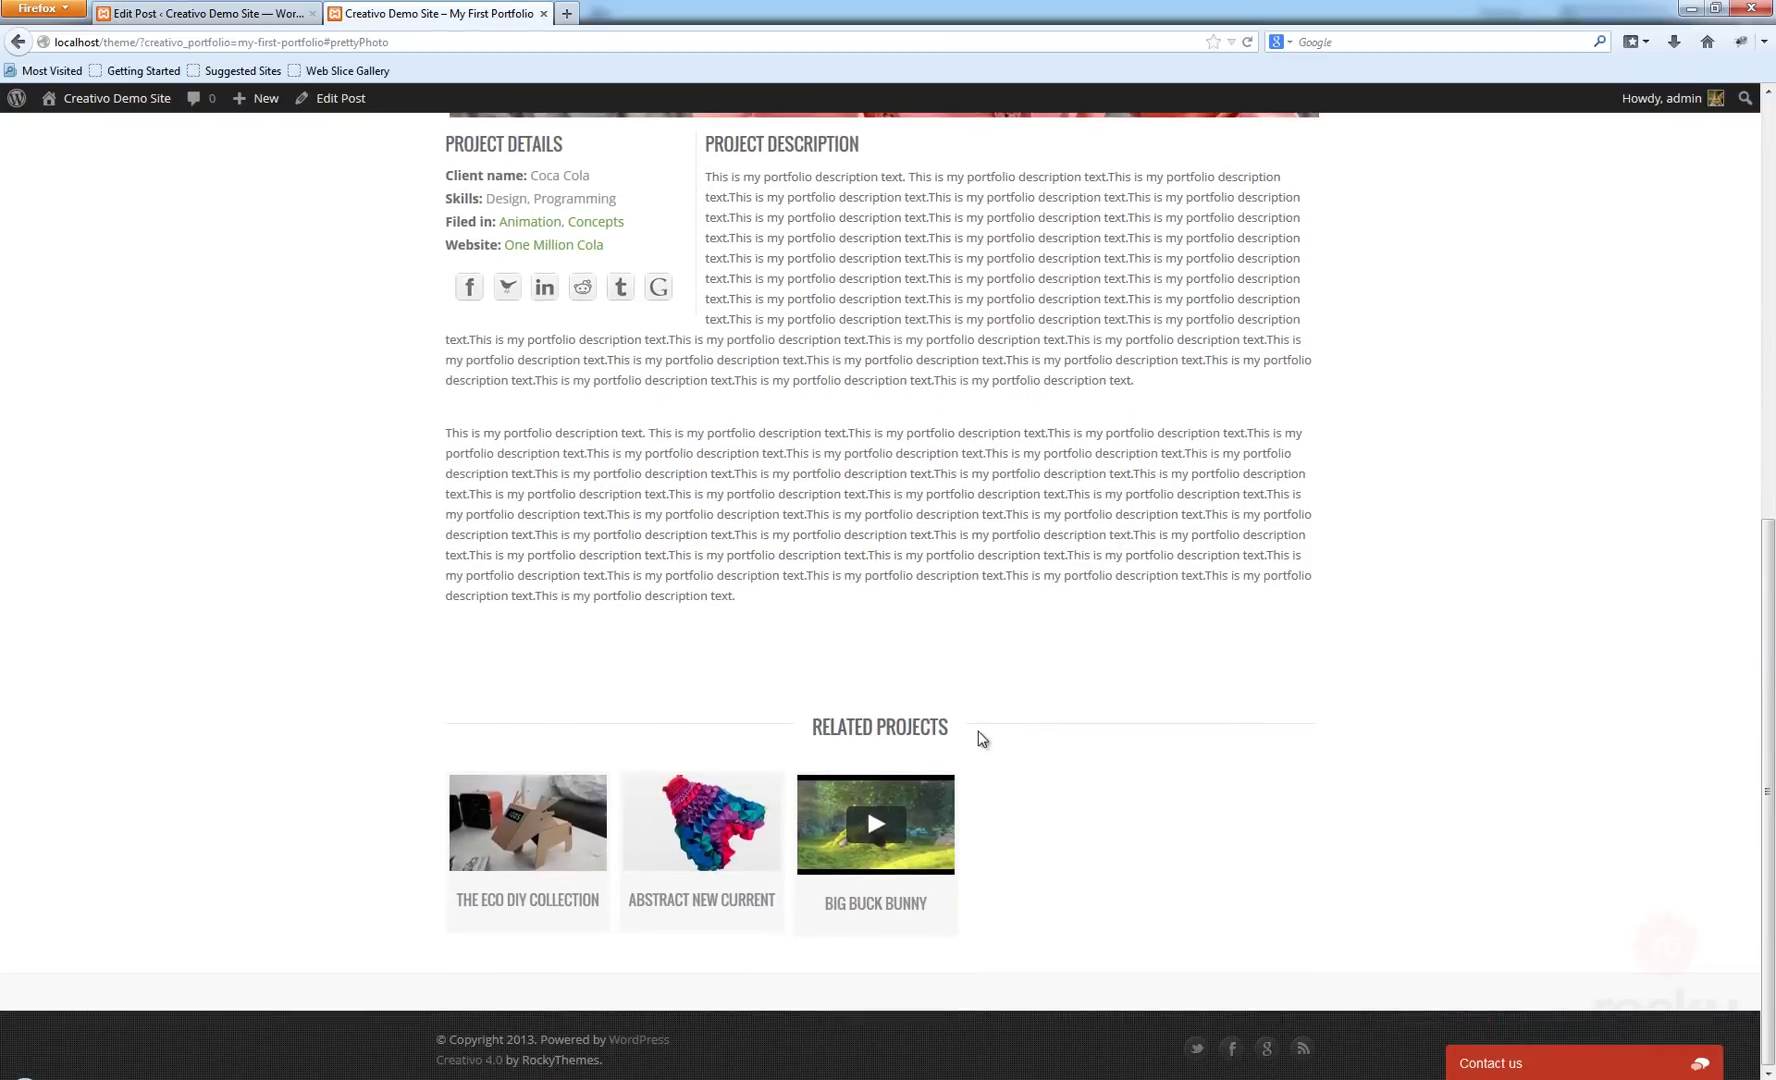
left_click(250, 13)
scroll(800, 495, "up", 9)
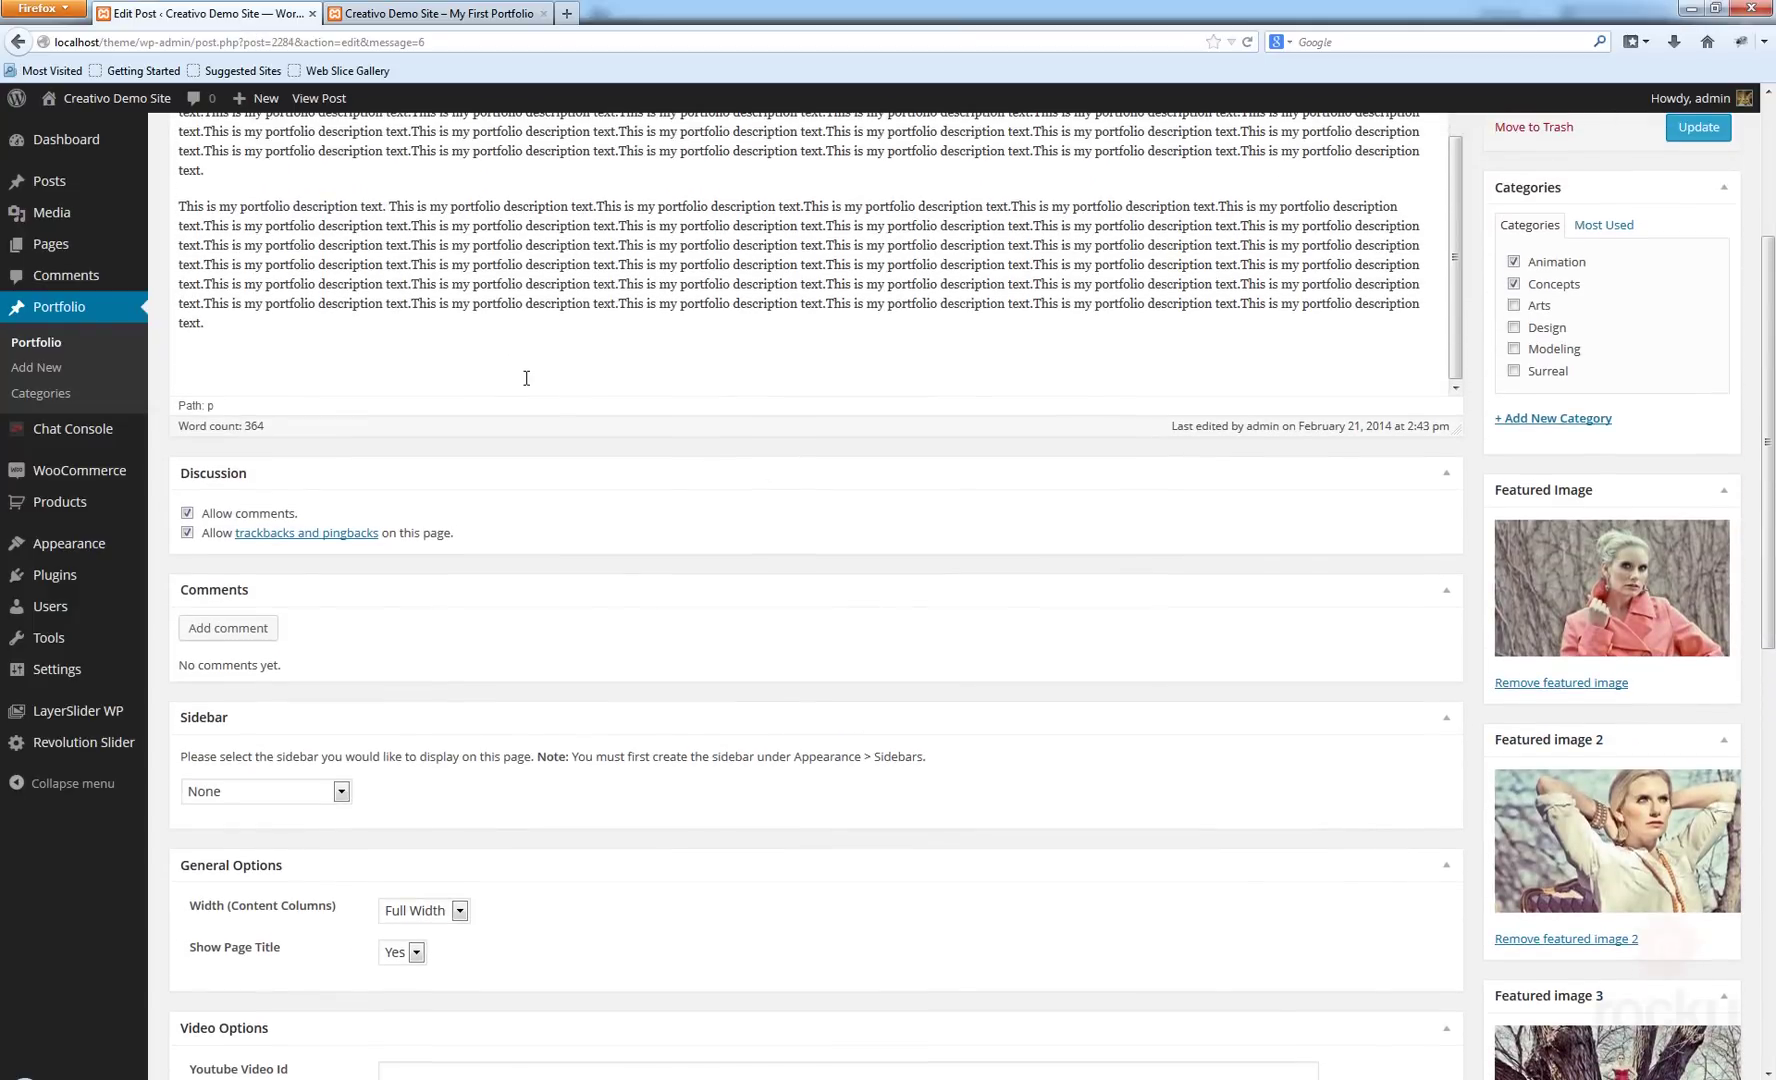
Update the post and reload the live portfolio page to review it.
scroll(1450, 602, "up", 3)
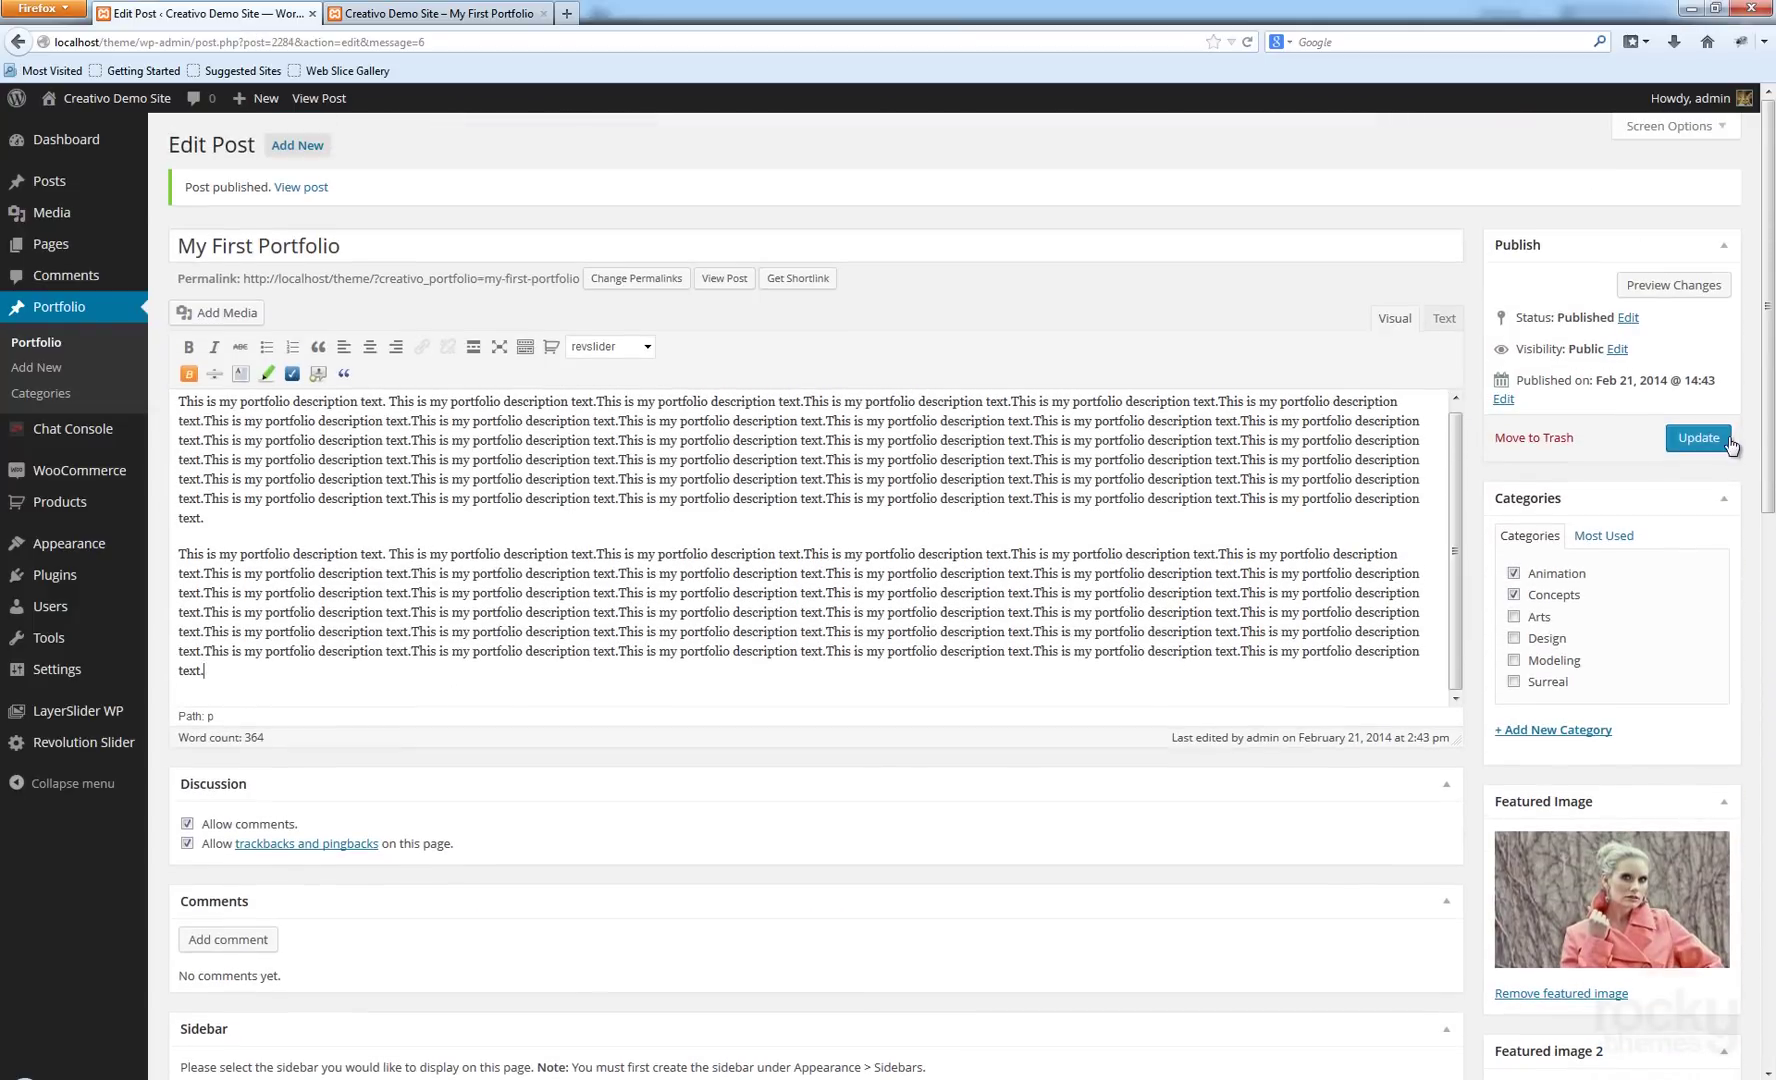
scroll(1035, 627, "down", 2)
left_click(1698, 226)
left_click(353, 21)
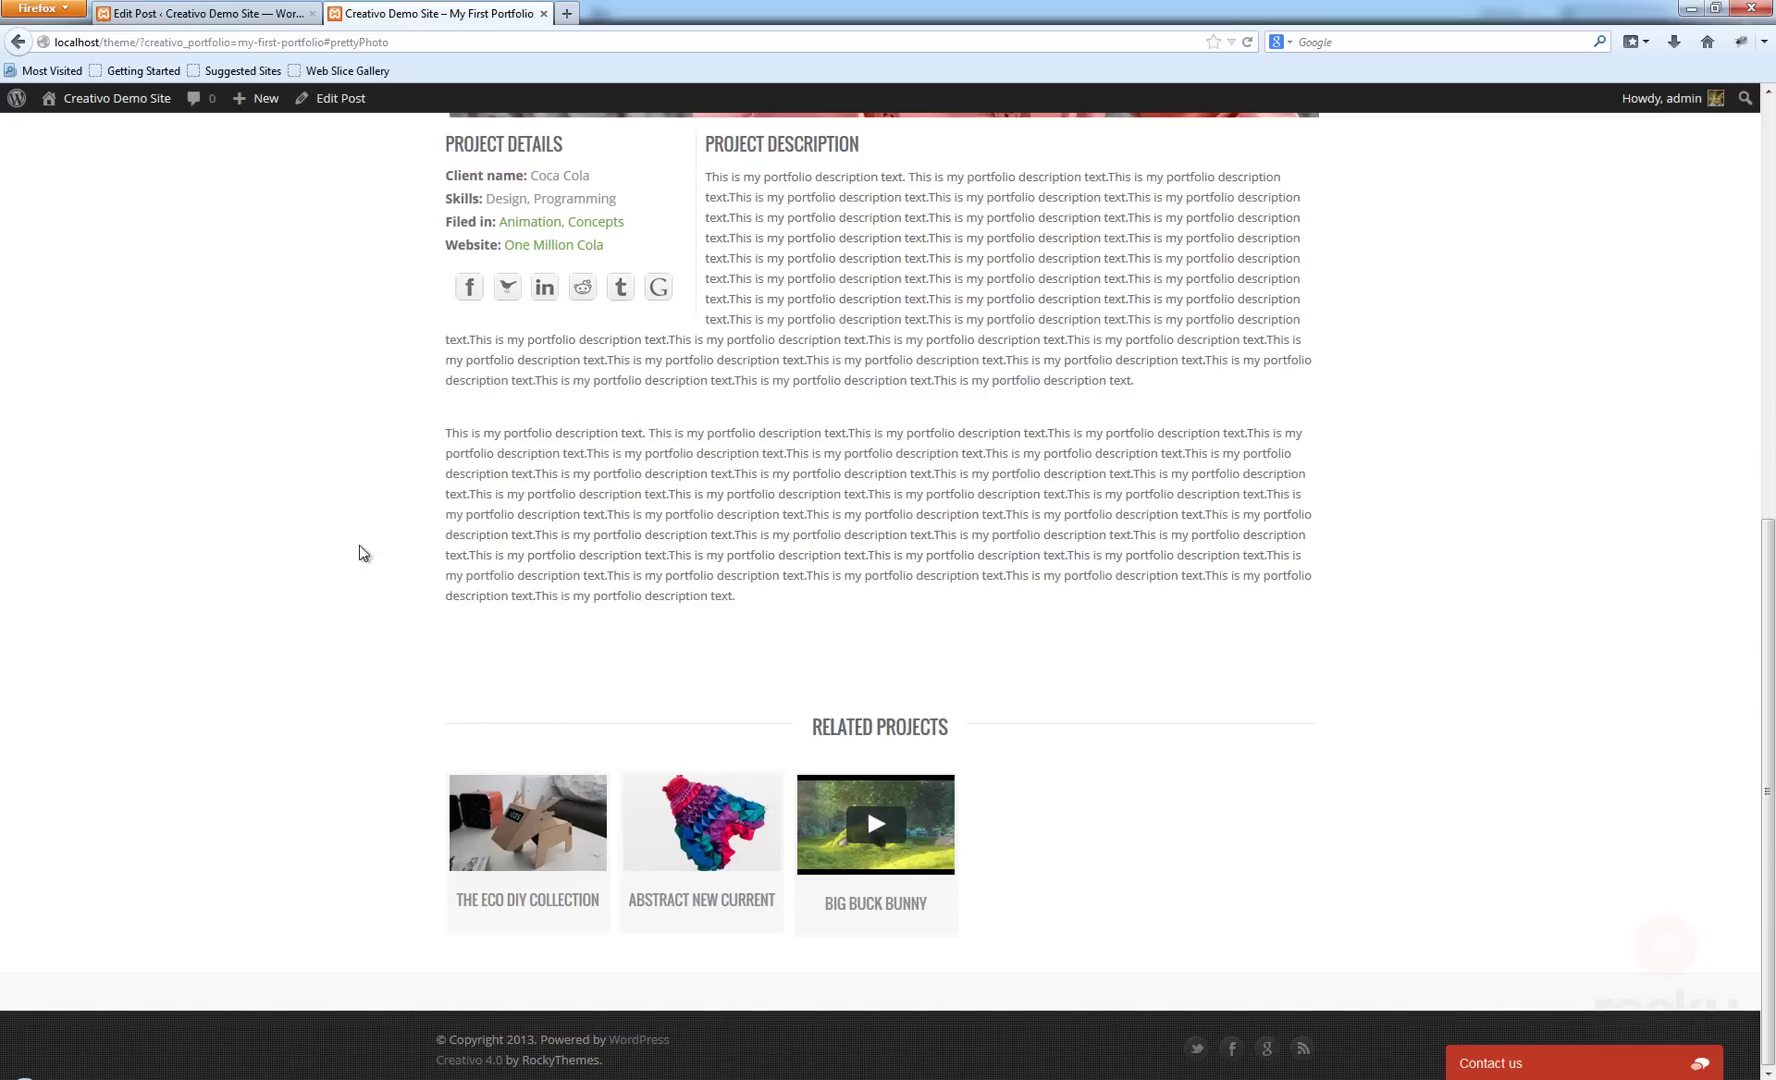
key("F5")
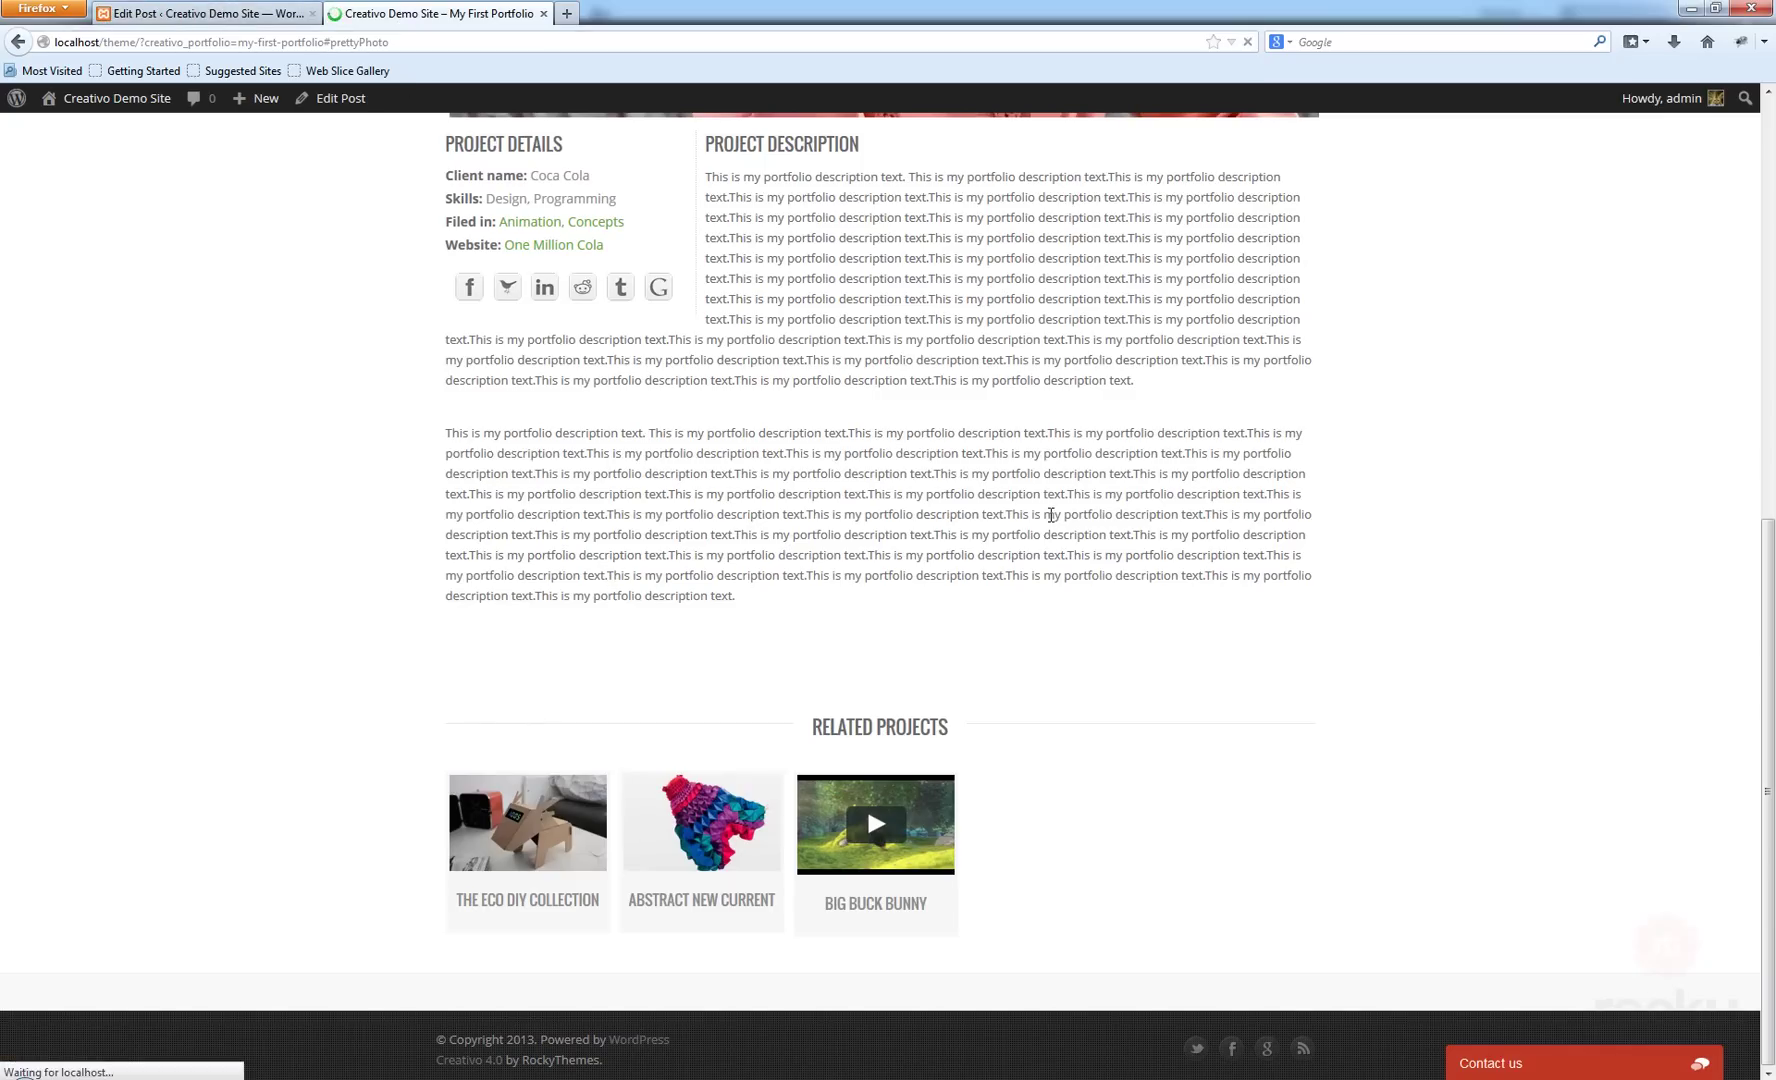
scroll(934, 782, "down", 1)
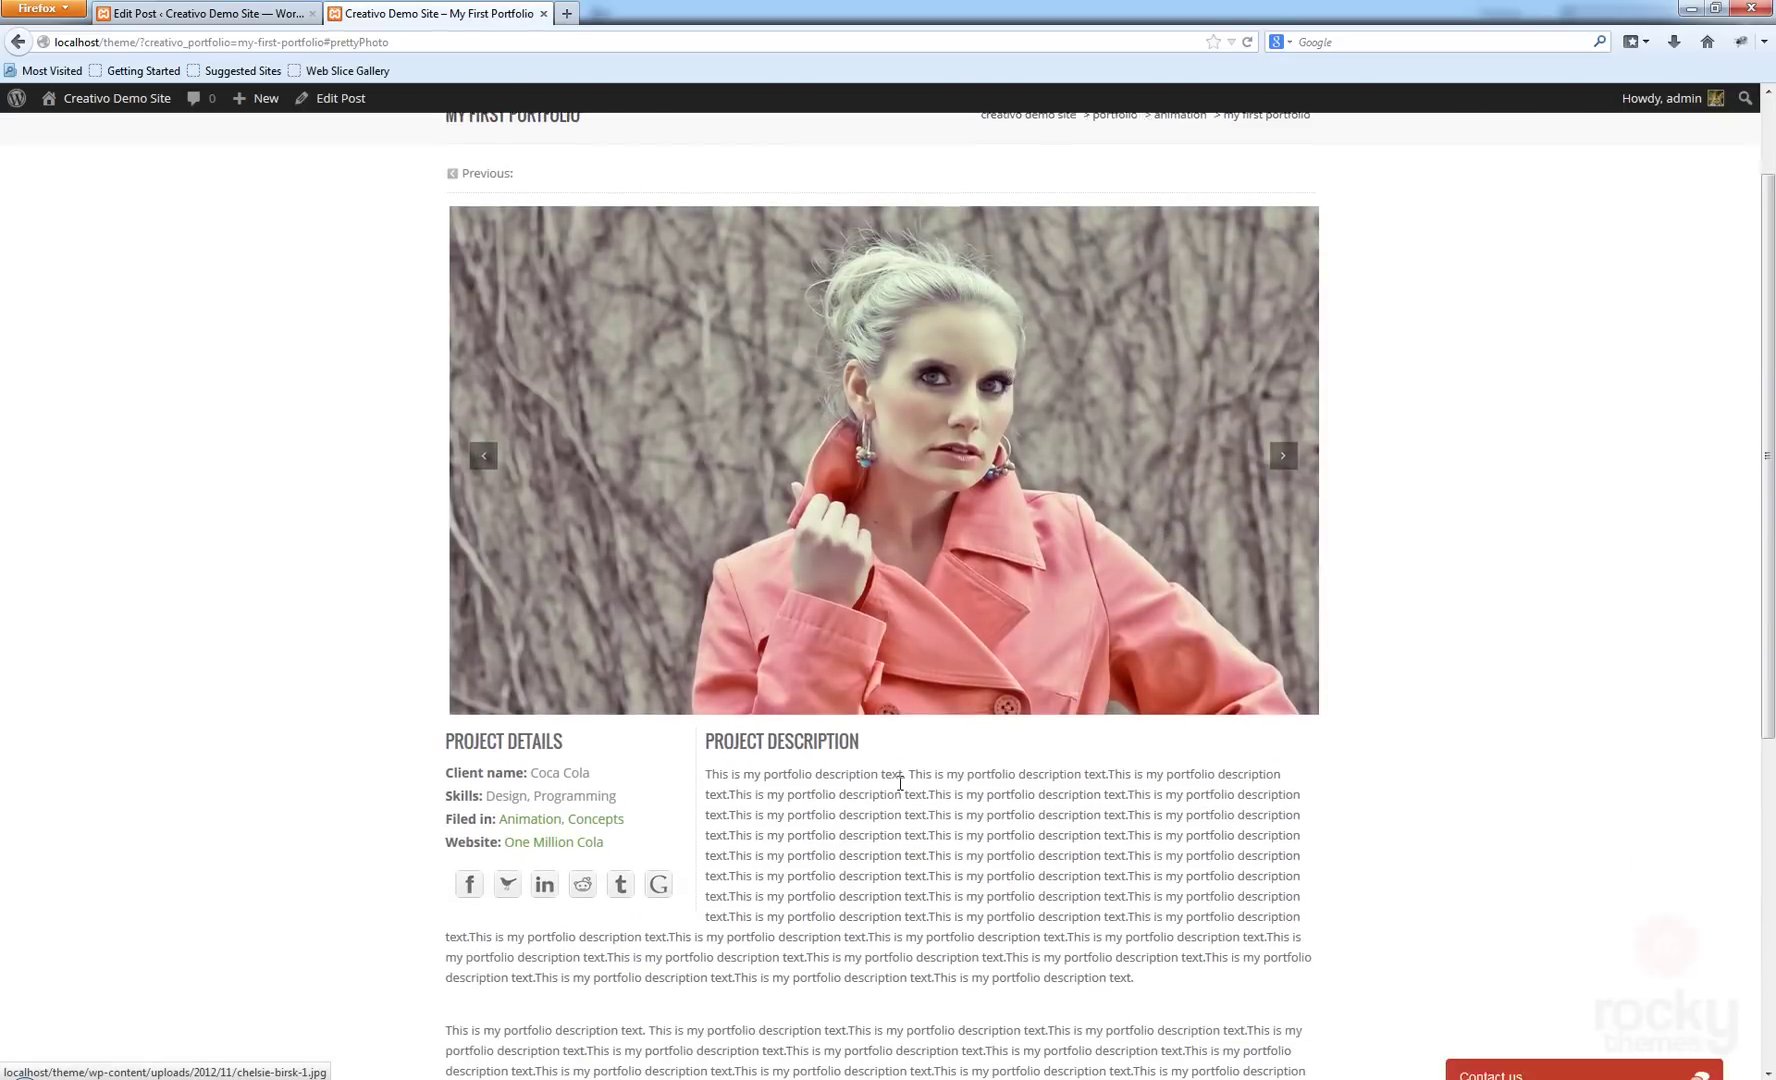
left_click(244, 14)
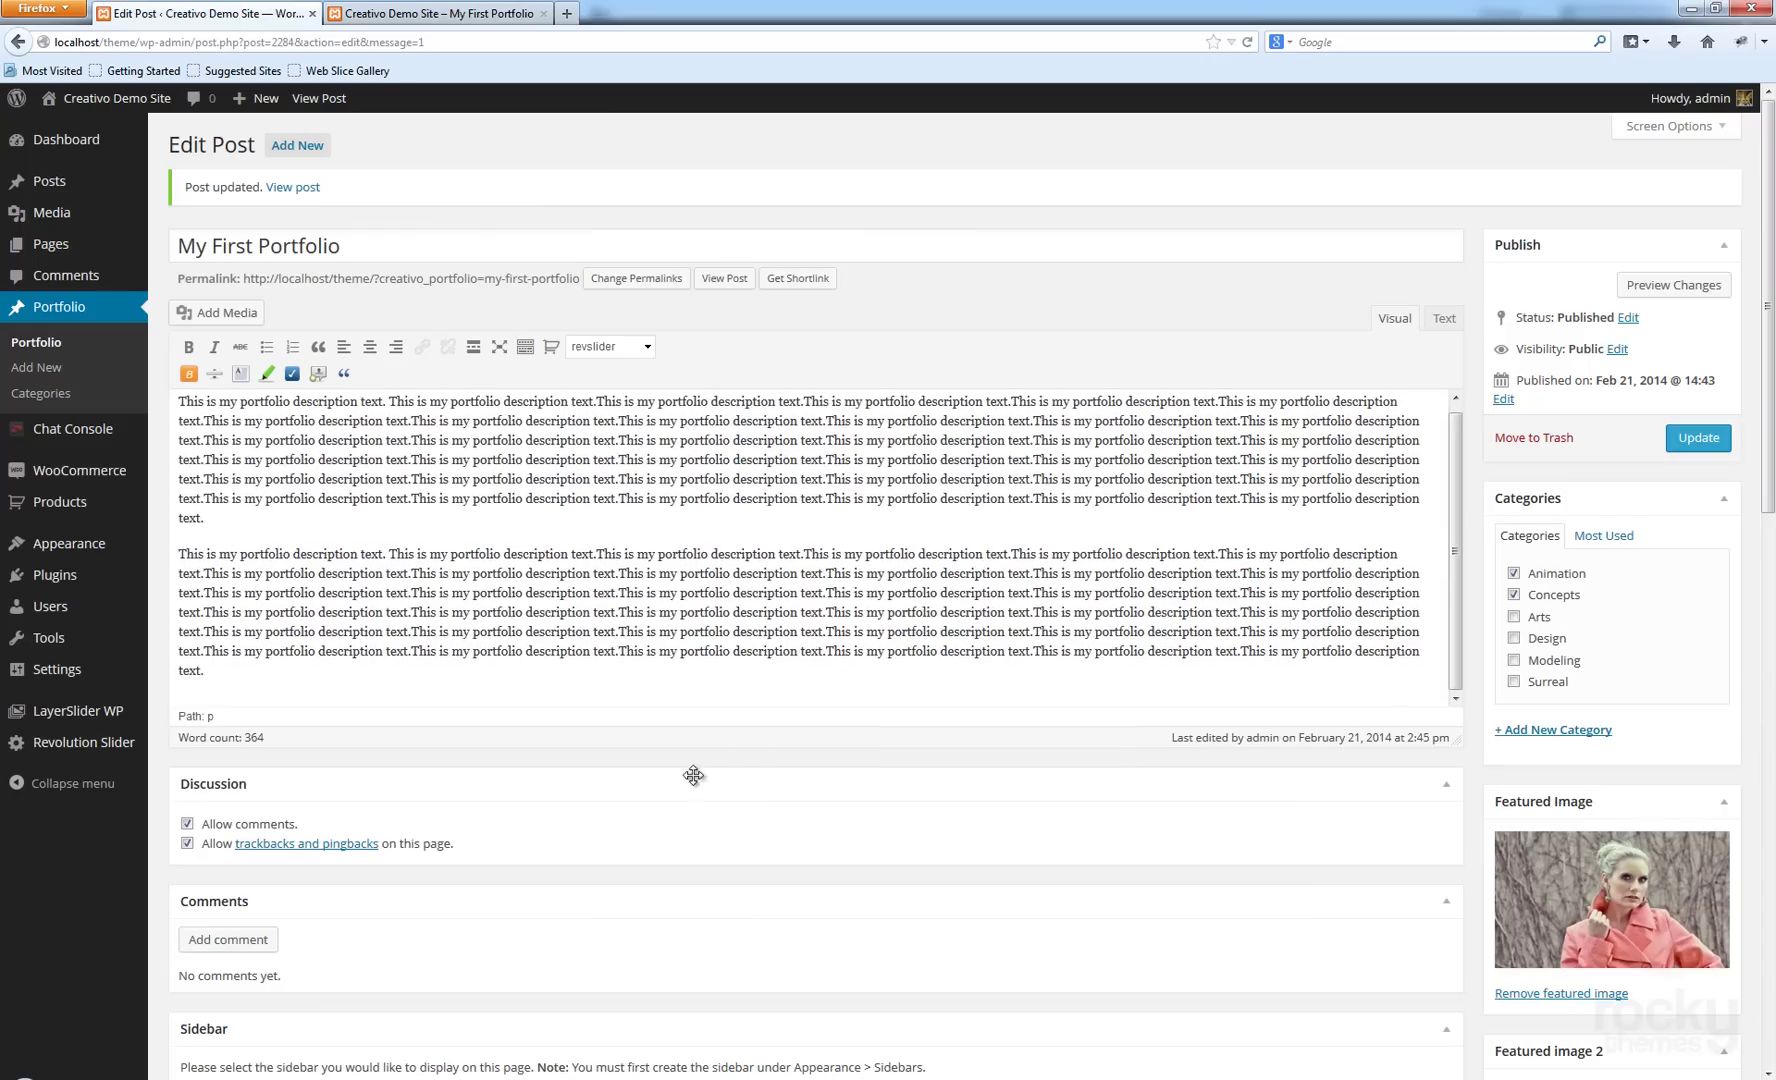
Set the portfolio Width to Half Width and delete the second description paragraph.
scroll(702, 769, "down", 5)
left_click(418, 737)
scroll(842, 712, "up", 5)
left_click_drag(260, 677, 199, 533)
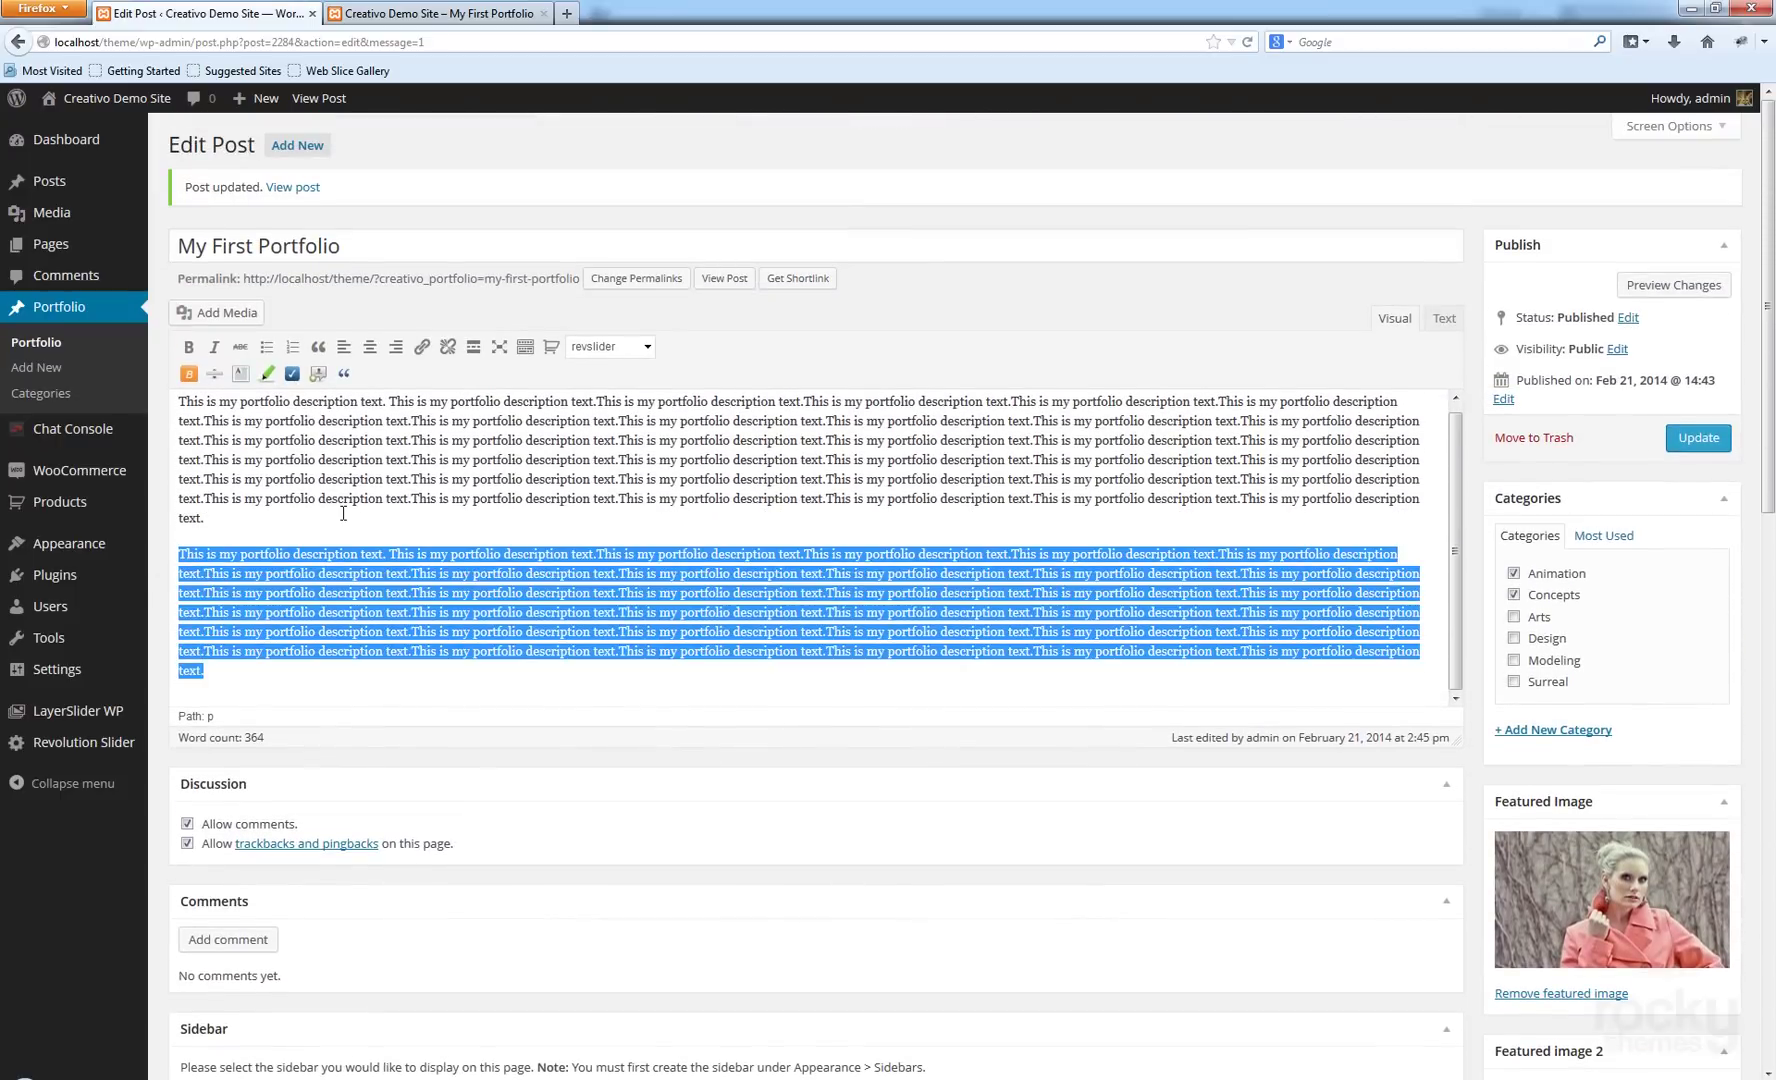
key("BackSpace")
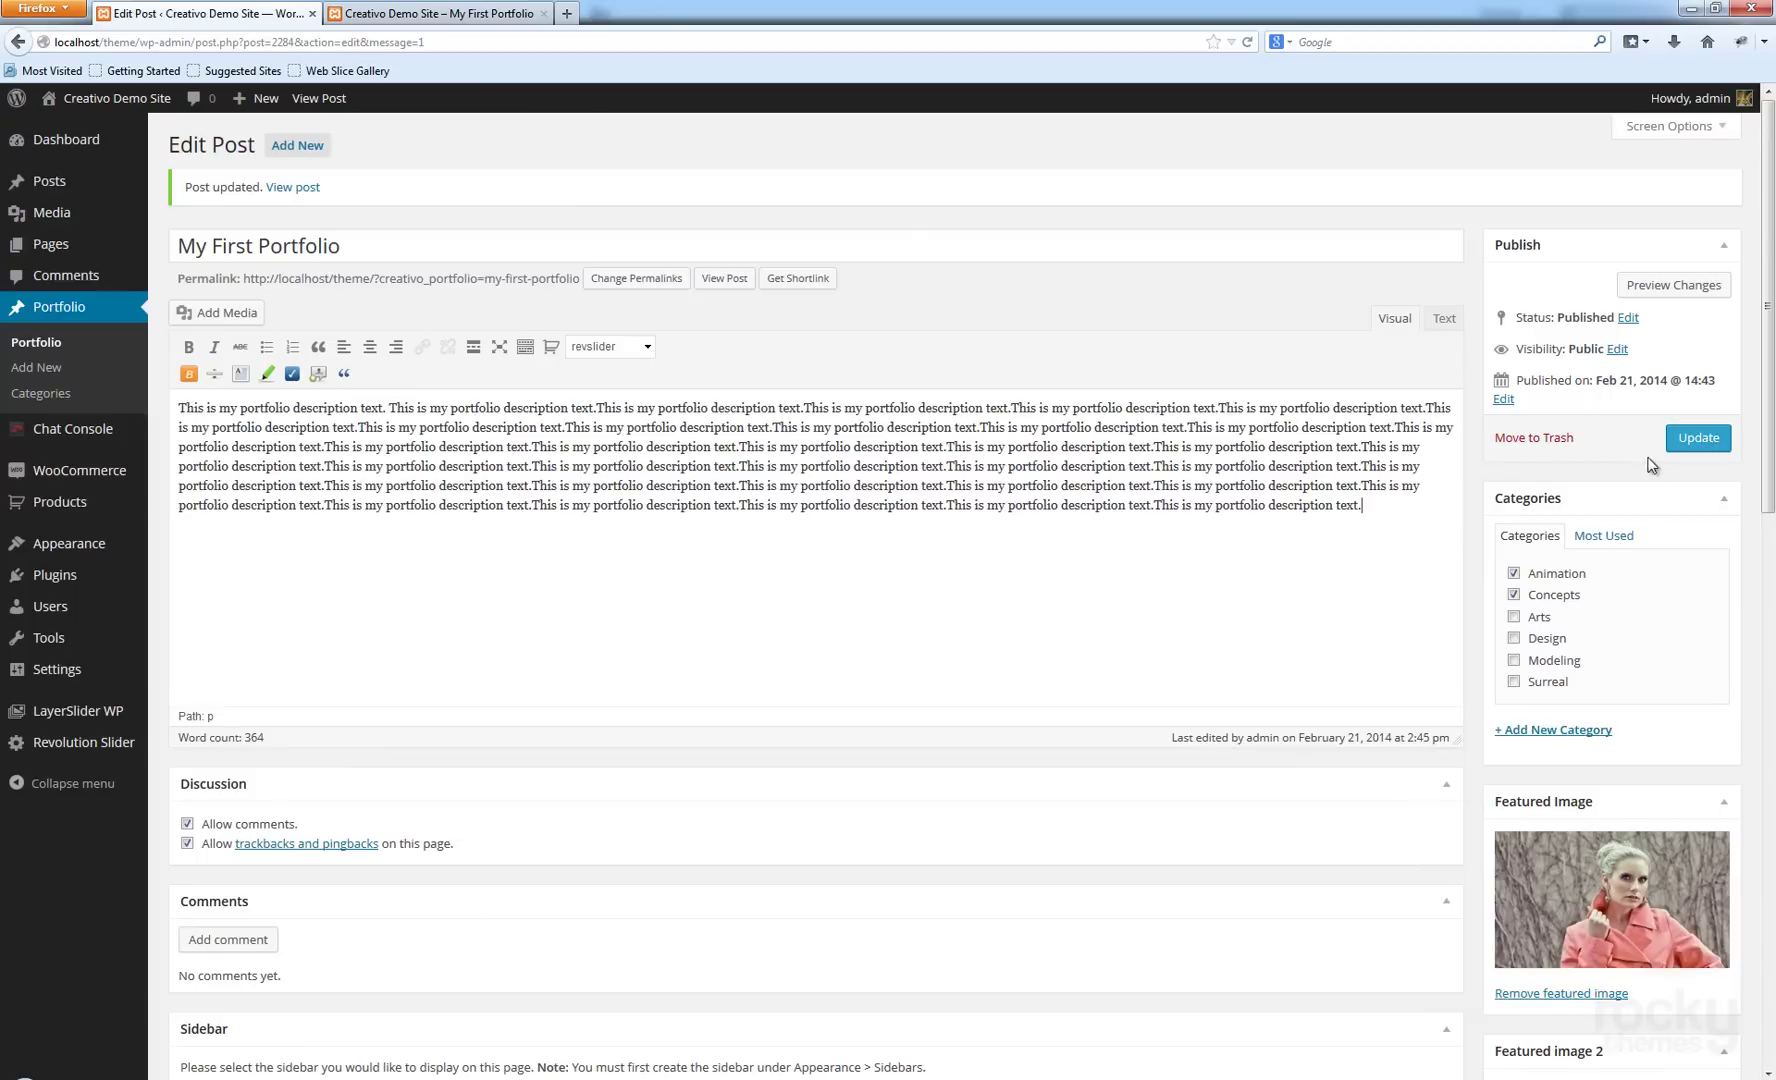
Update the post and reload the live page to check the half-width layout.
left_click(1700, 440)
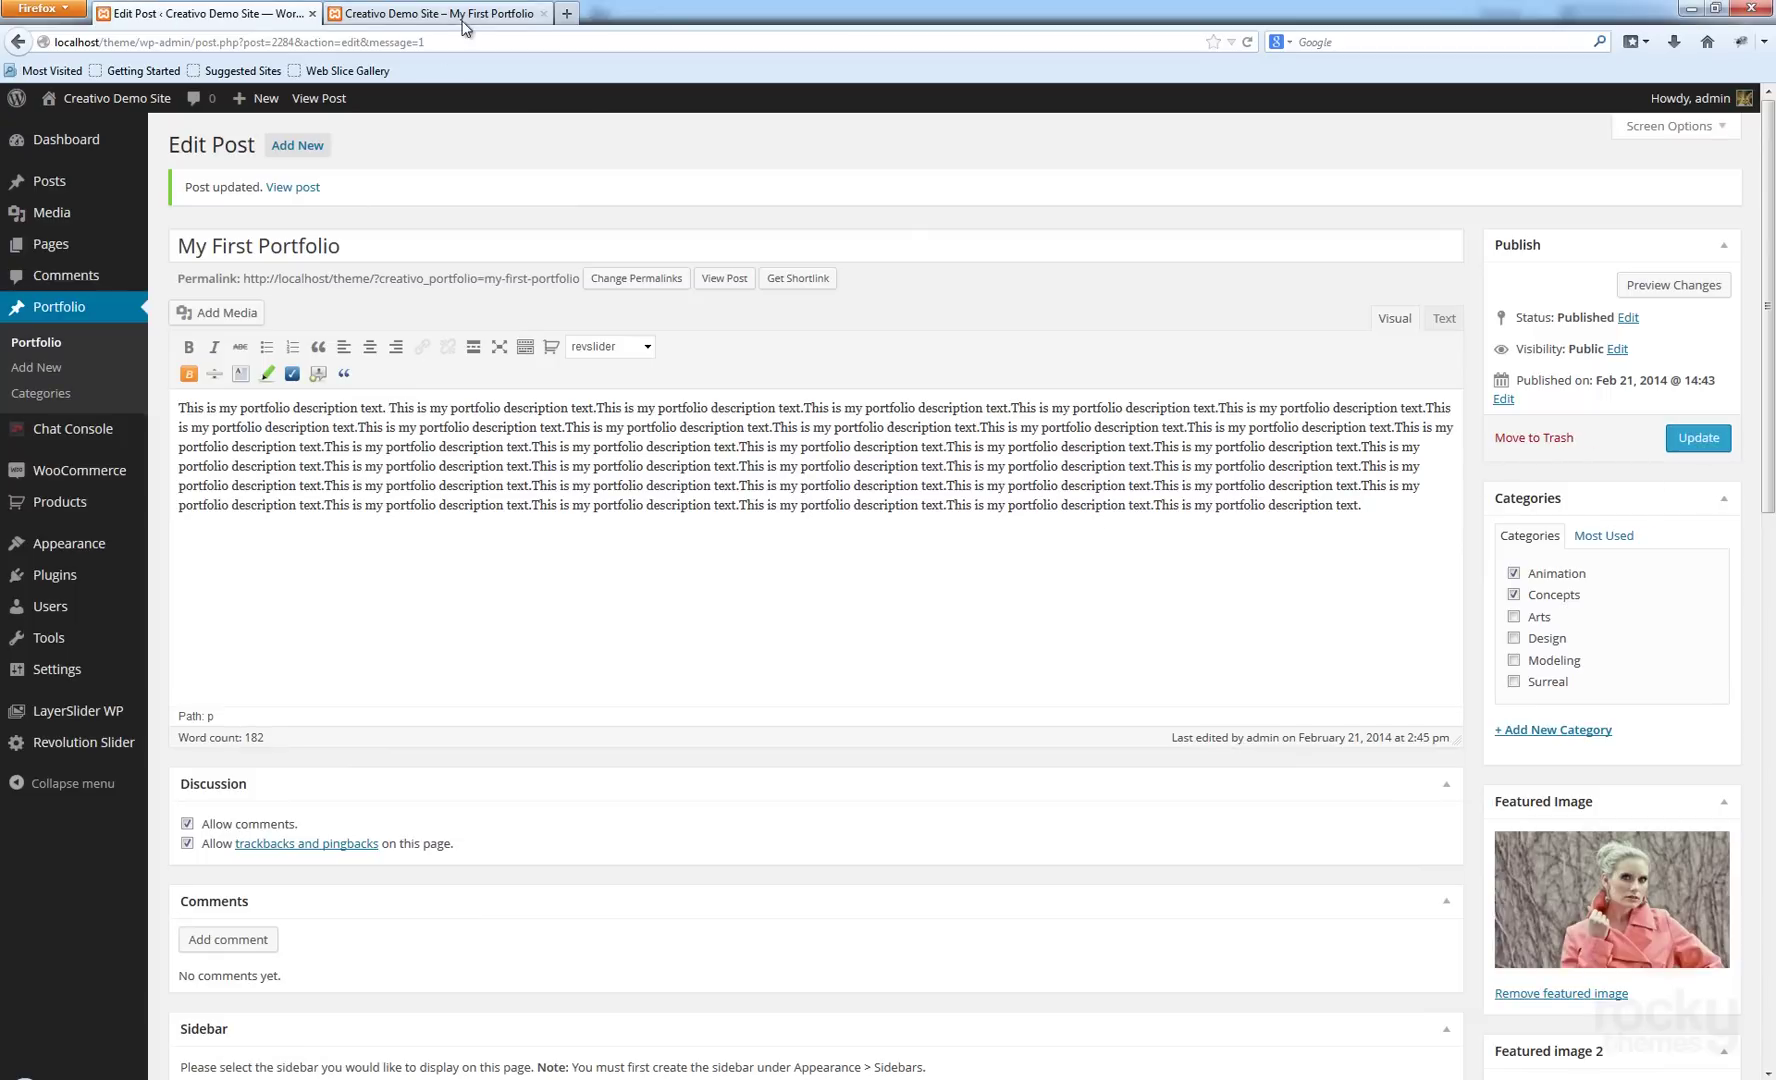
left_click(430, 13)
key("F5")
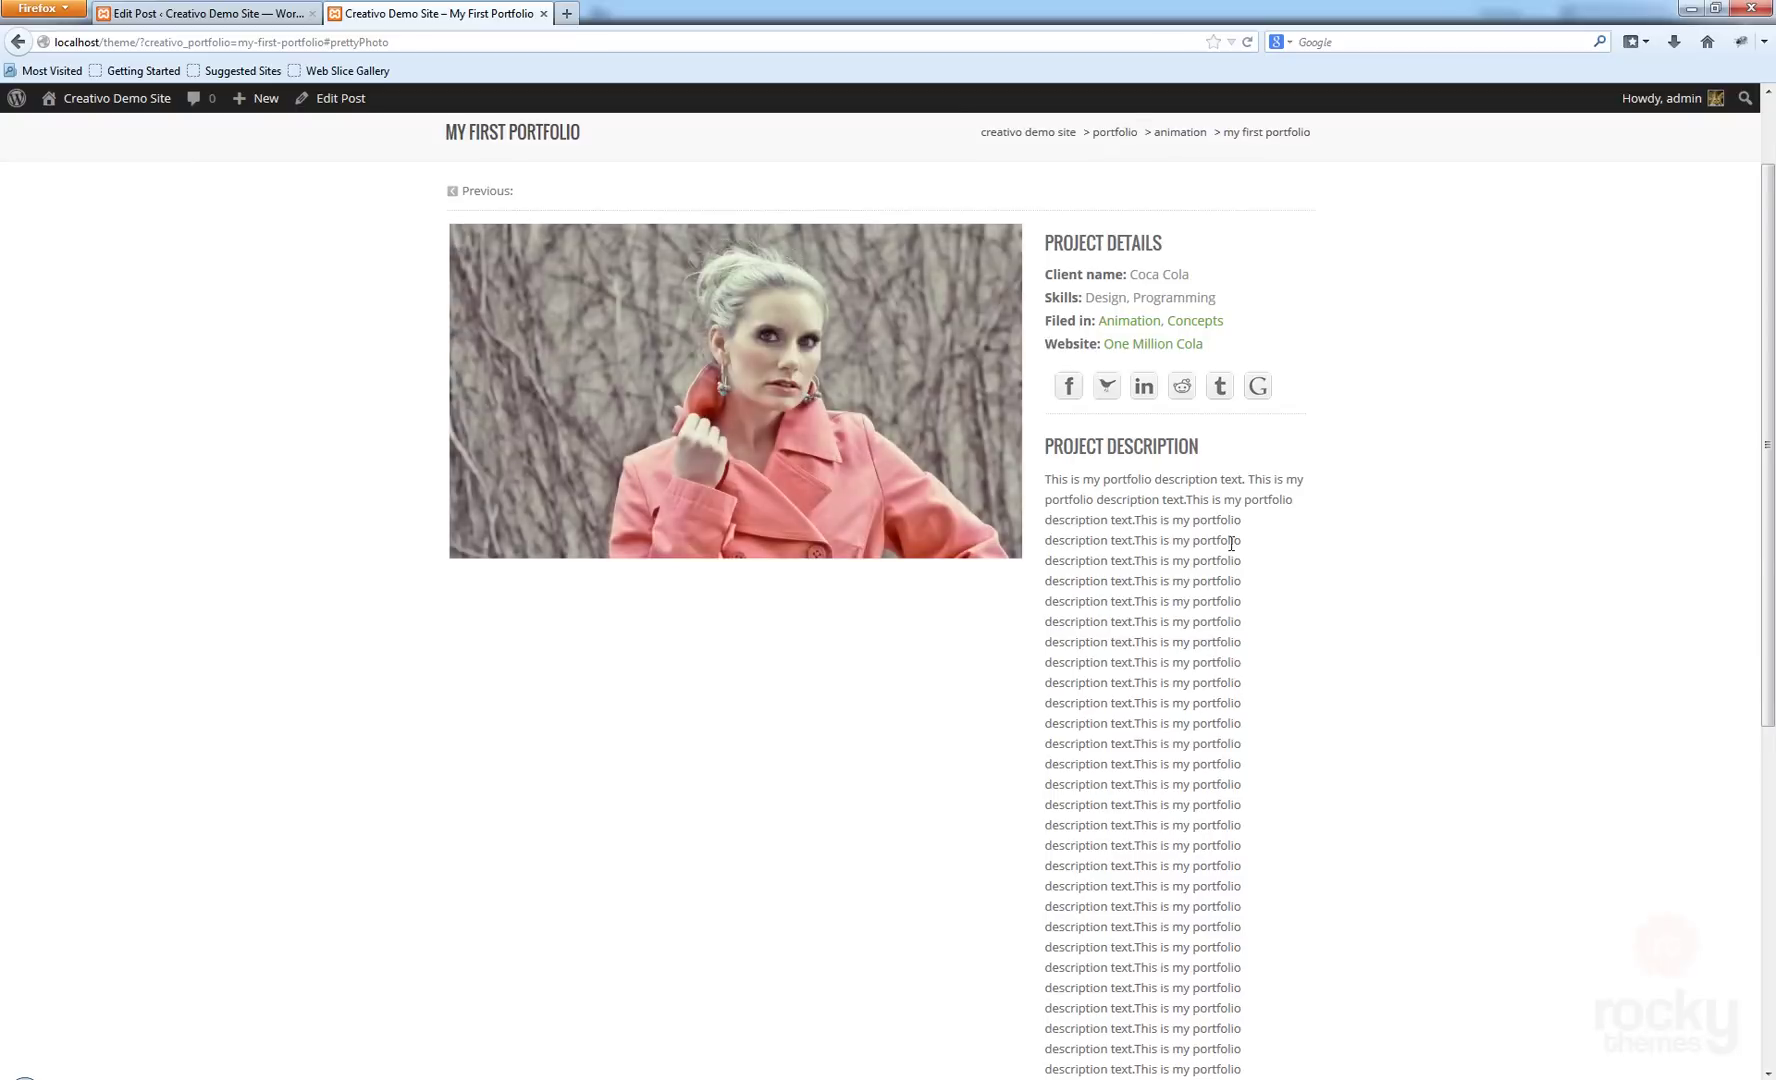
scroll(1231, 560, "down", 8)
scroll(1231, 543, "up", 8)
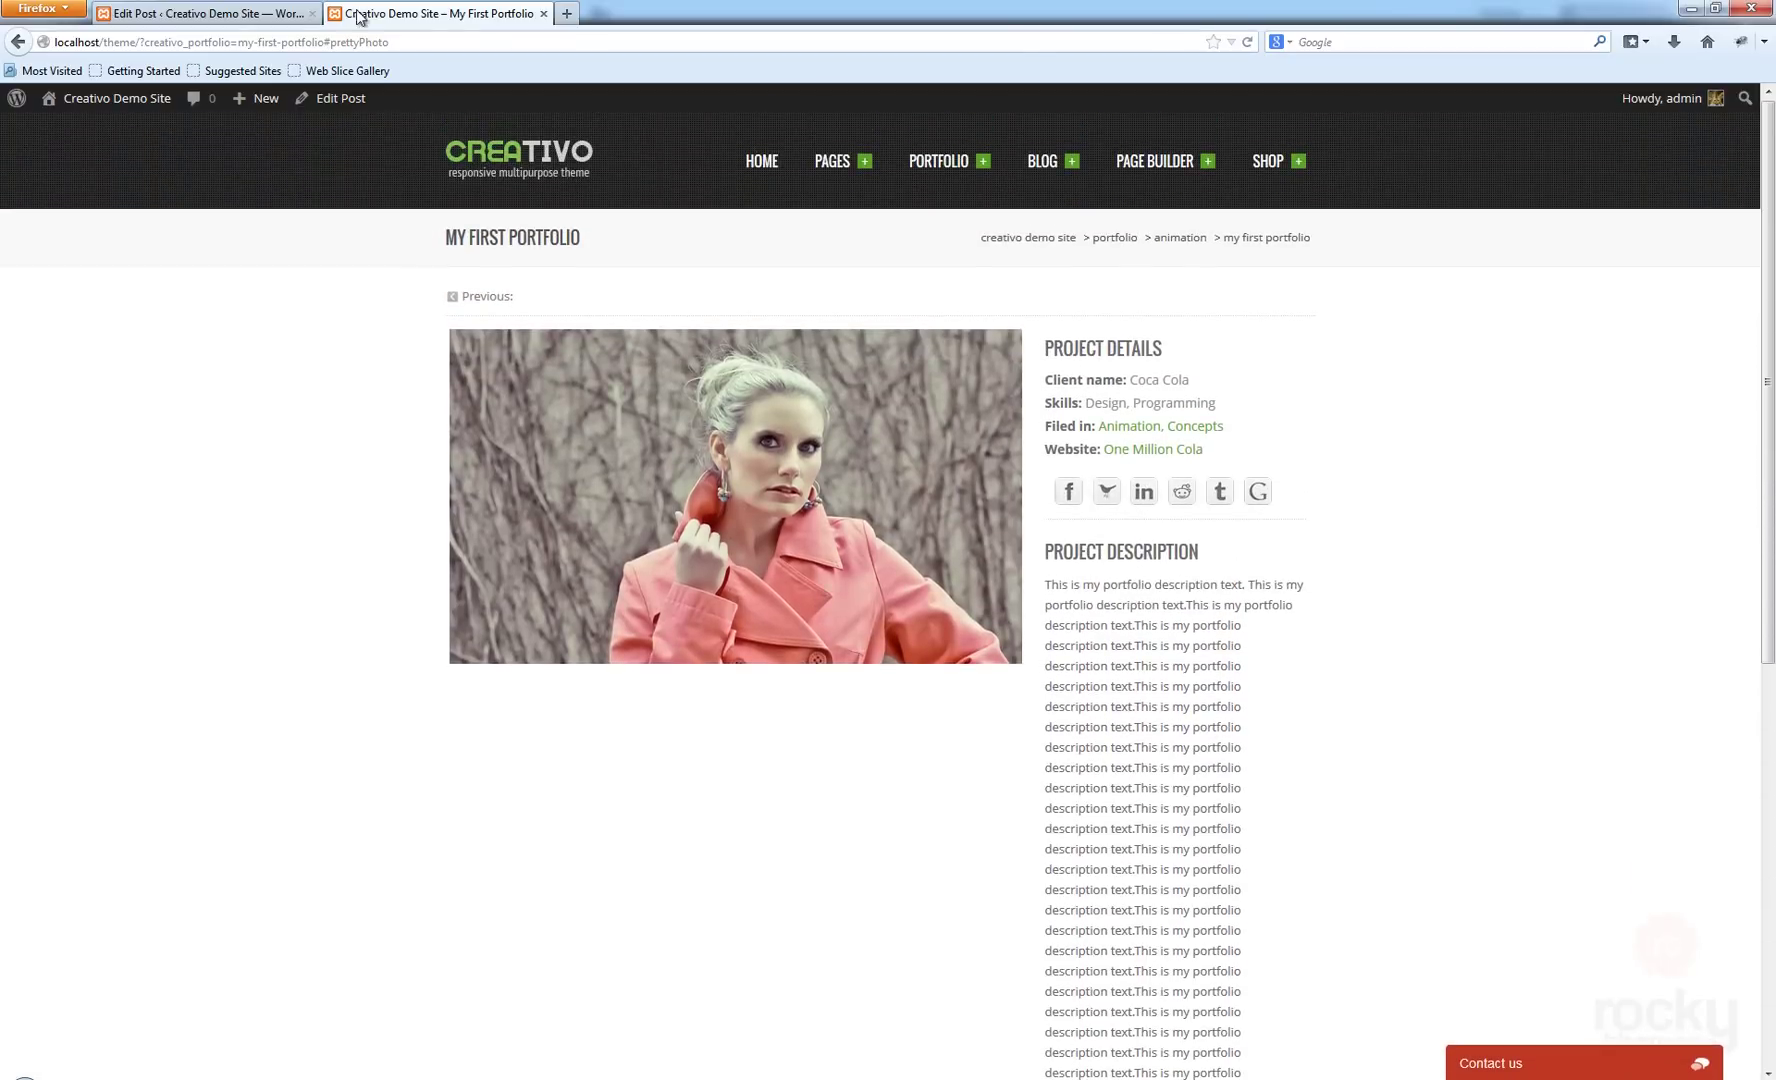
left_click(200, 13)
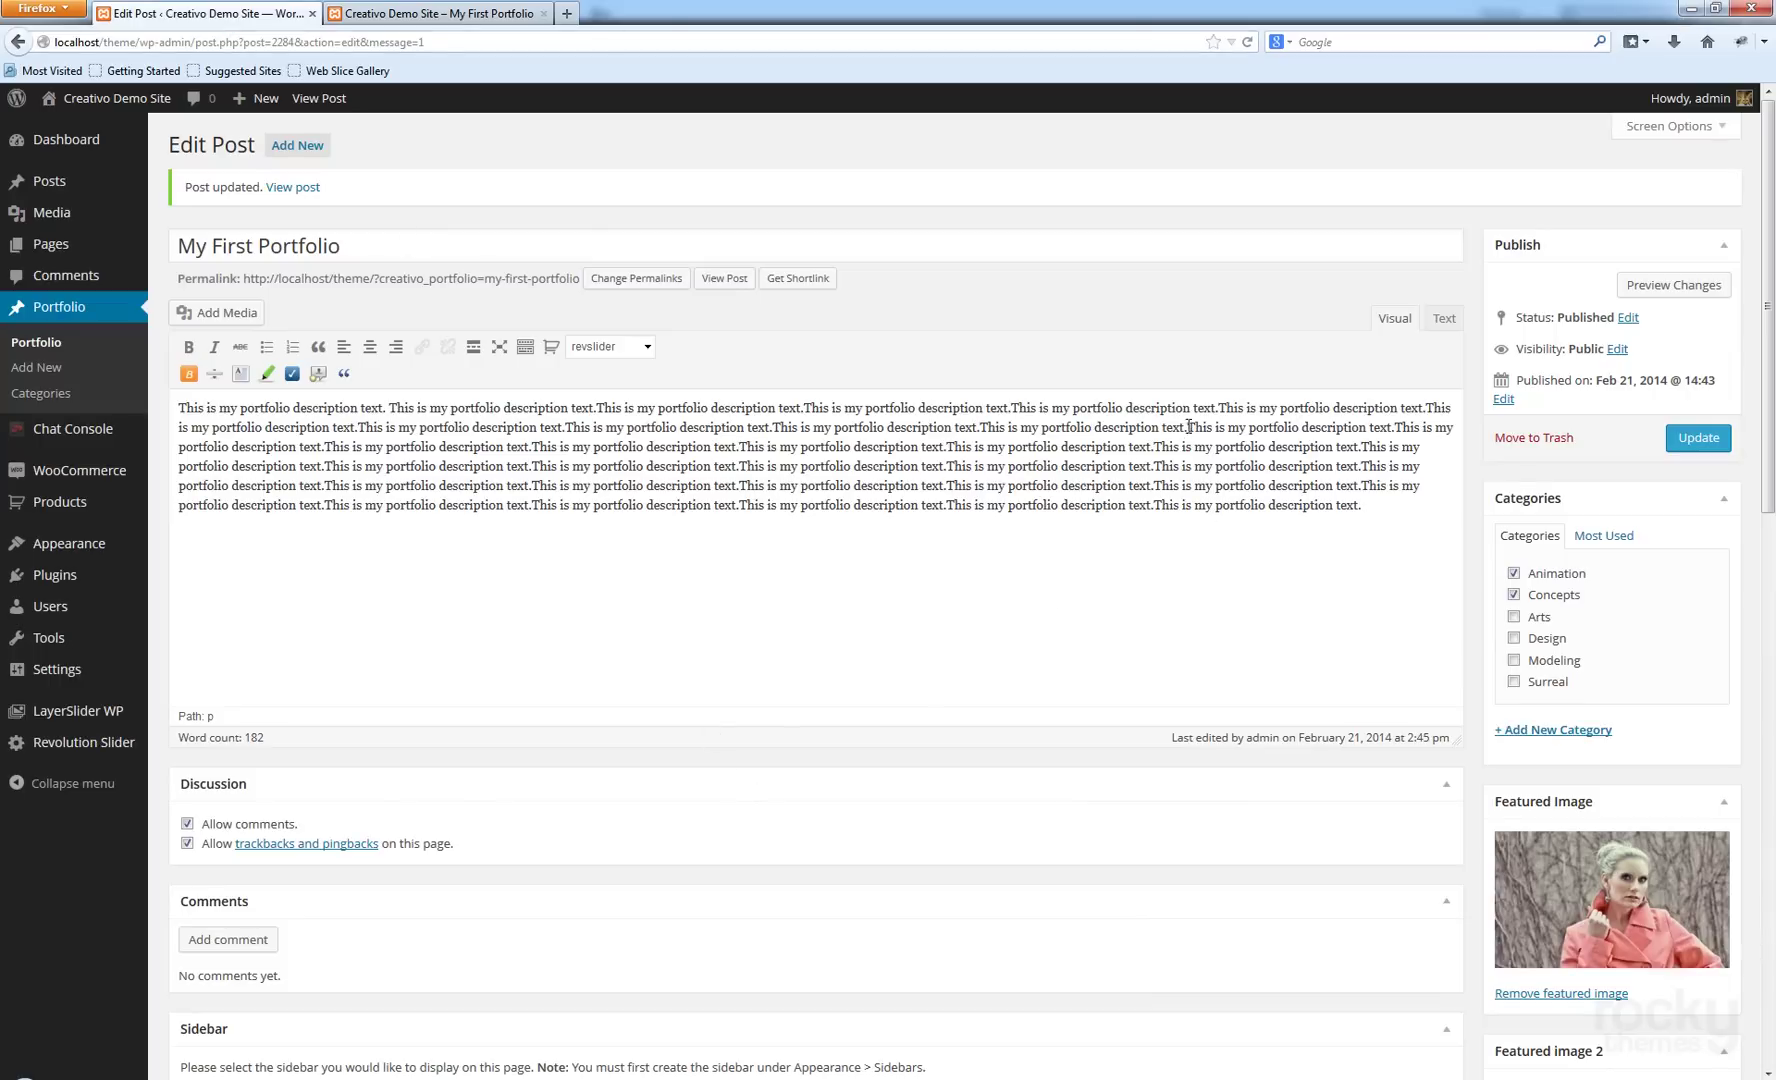
Replace the portfolio description with a one-sentence note about using the Half Width Layout.
left_click(1395, 583, "shift")
key("BackSpace")
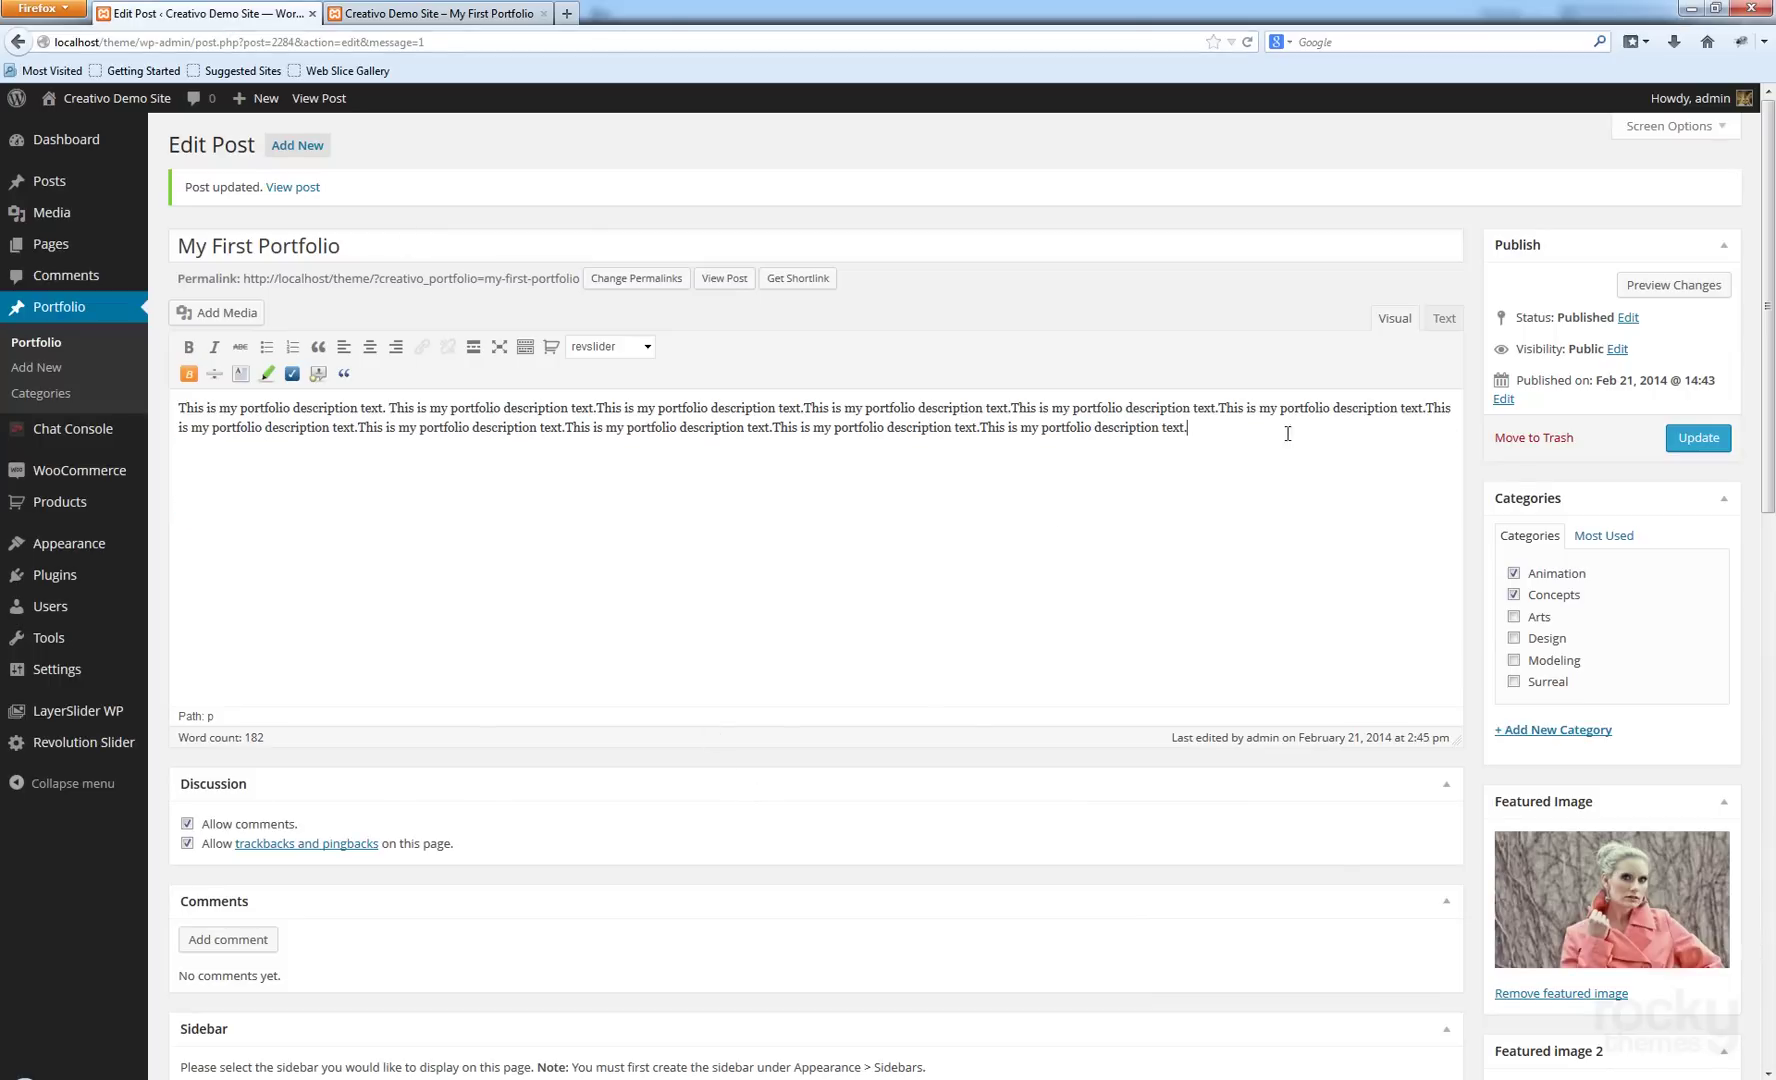
left_click_drag(1215, 406, 1333, 495)
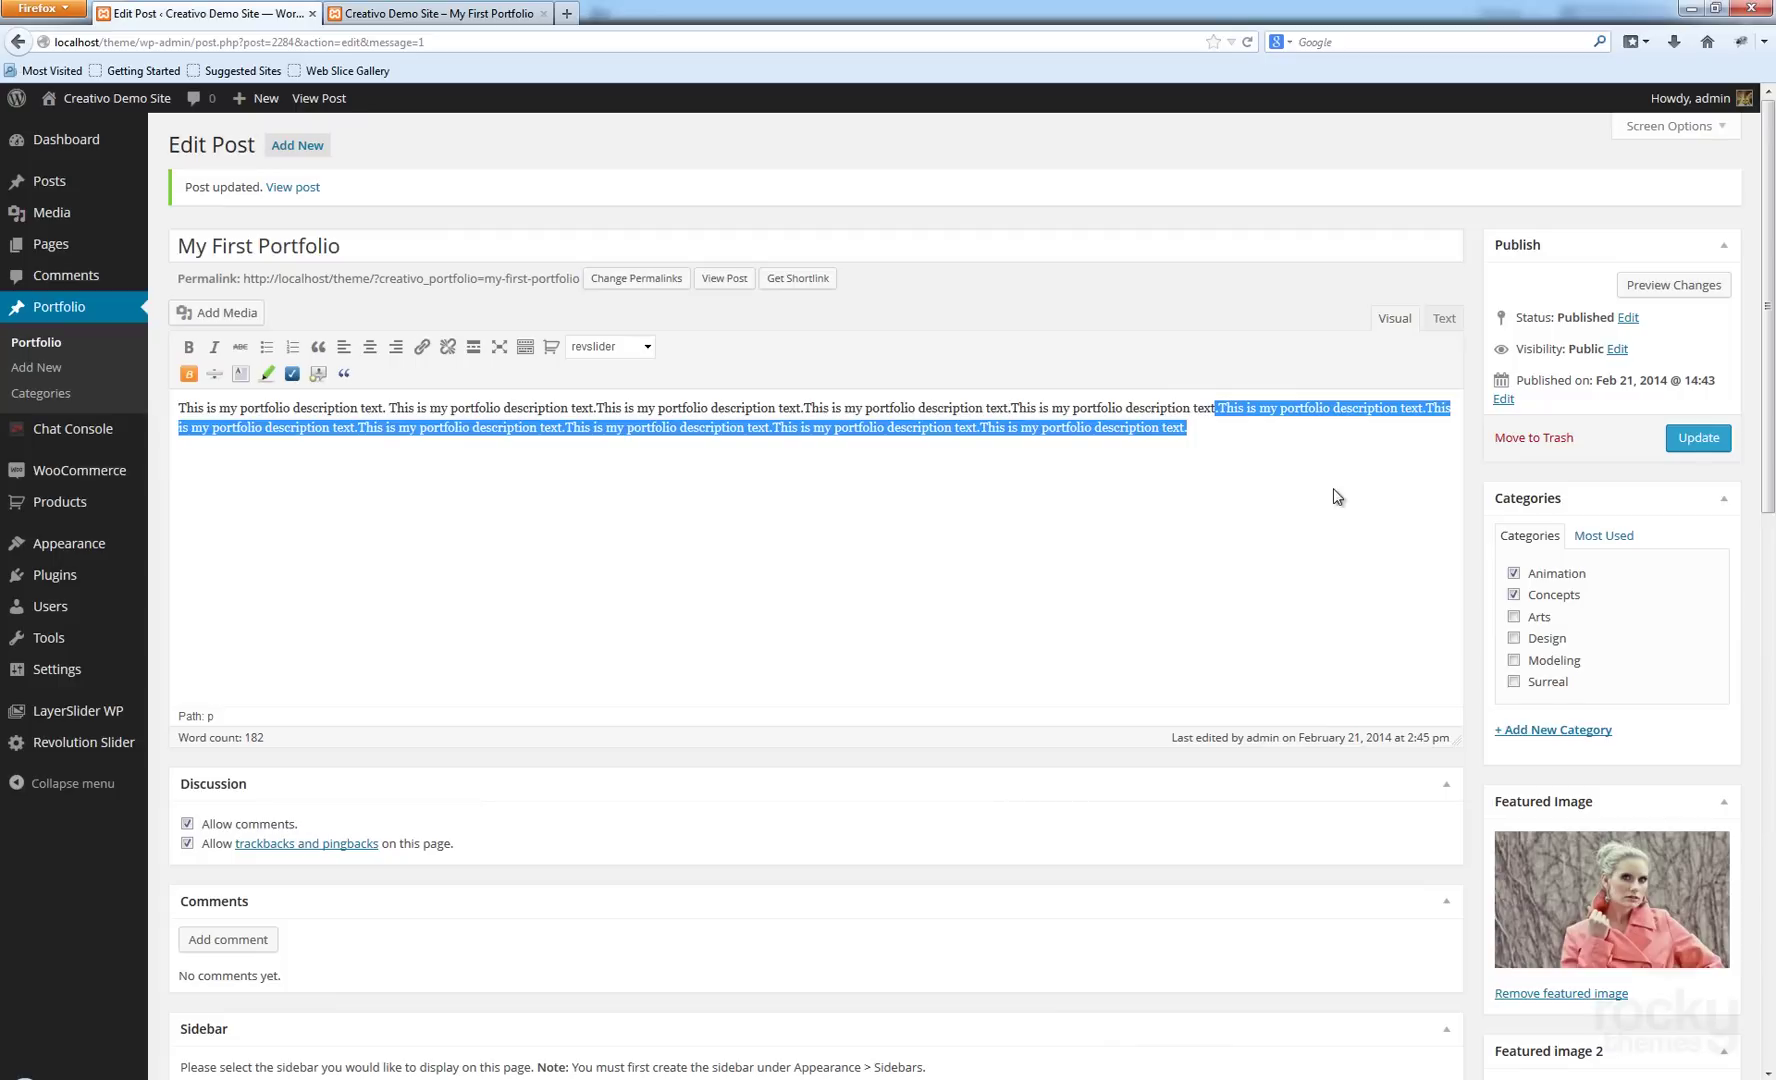
triple_click(1188, 428)
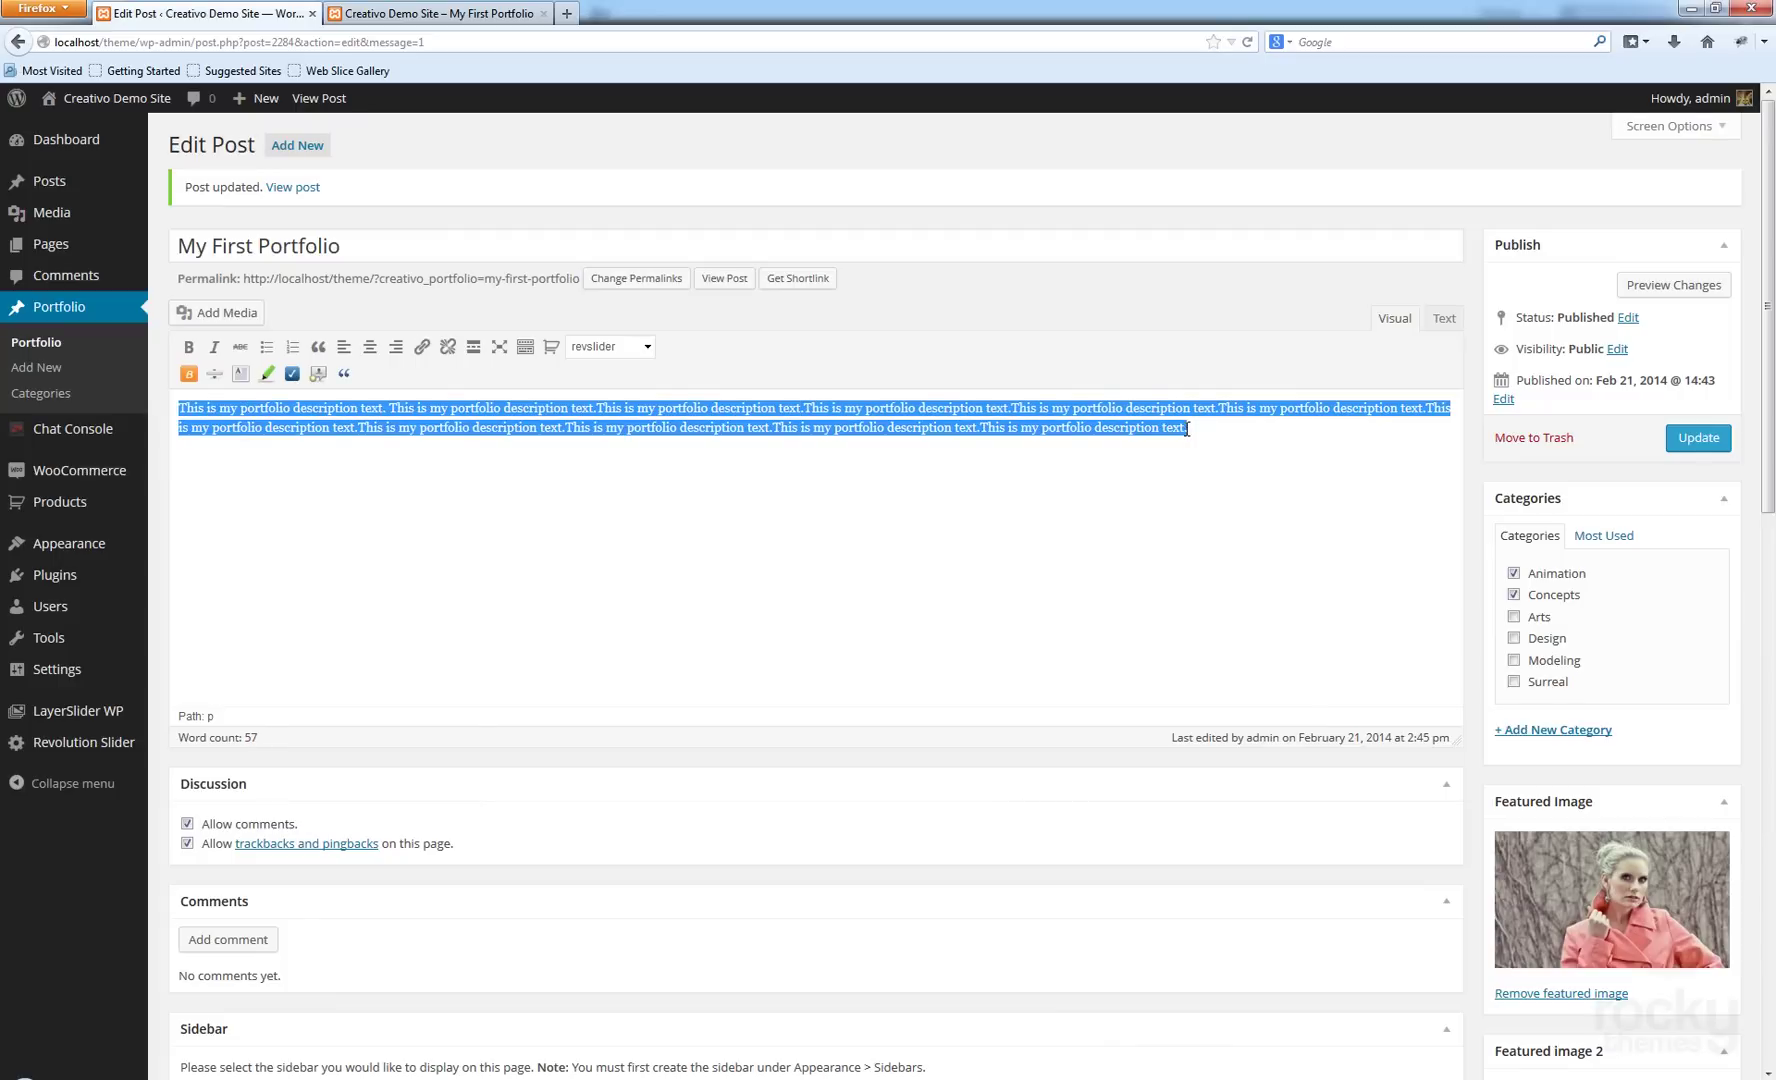
type("My")
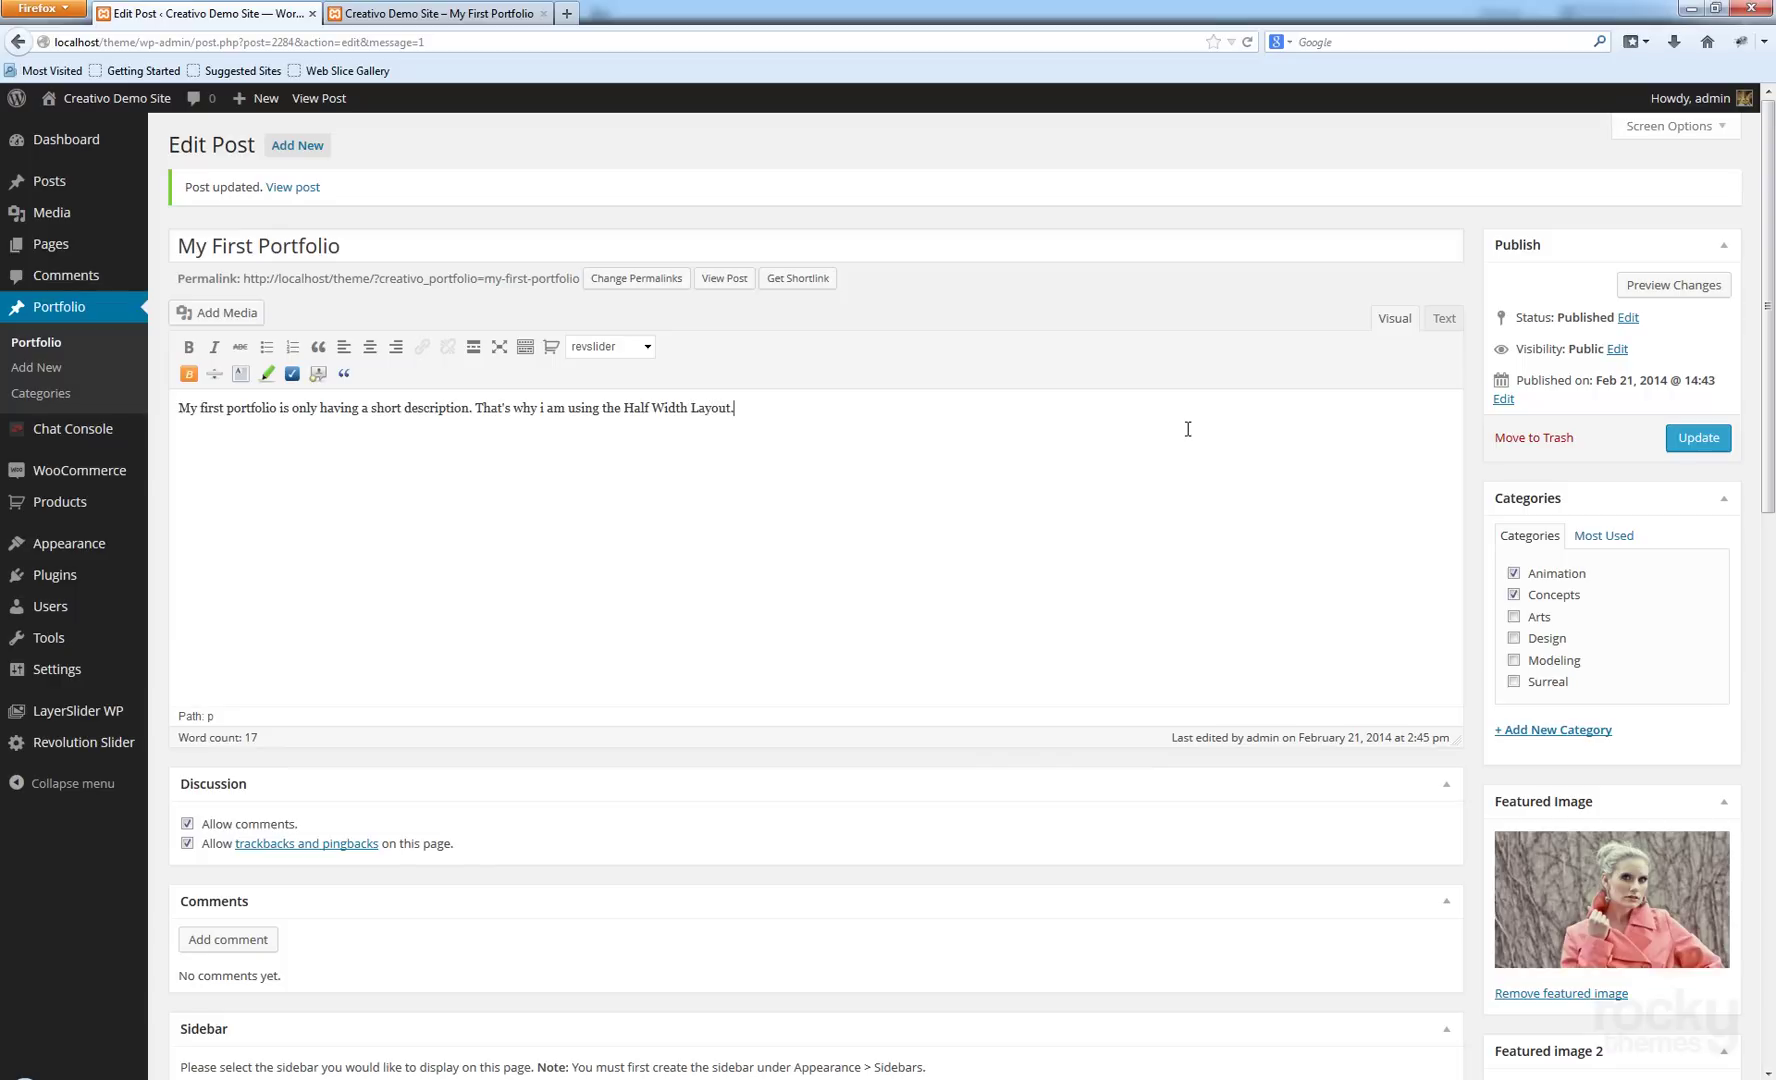
Update the post and reload the live portfolio page to show the short description.
left_click(1699, 437)
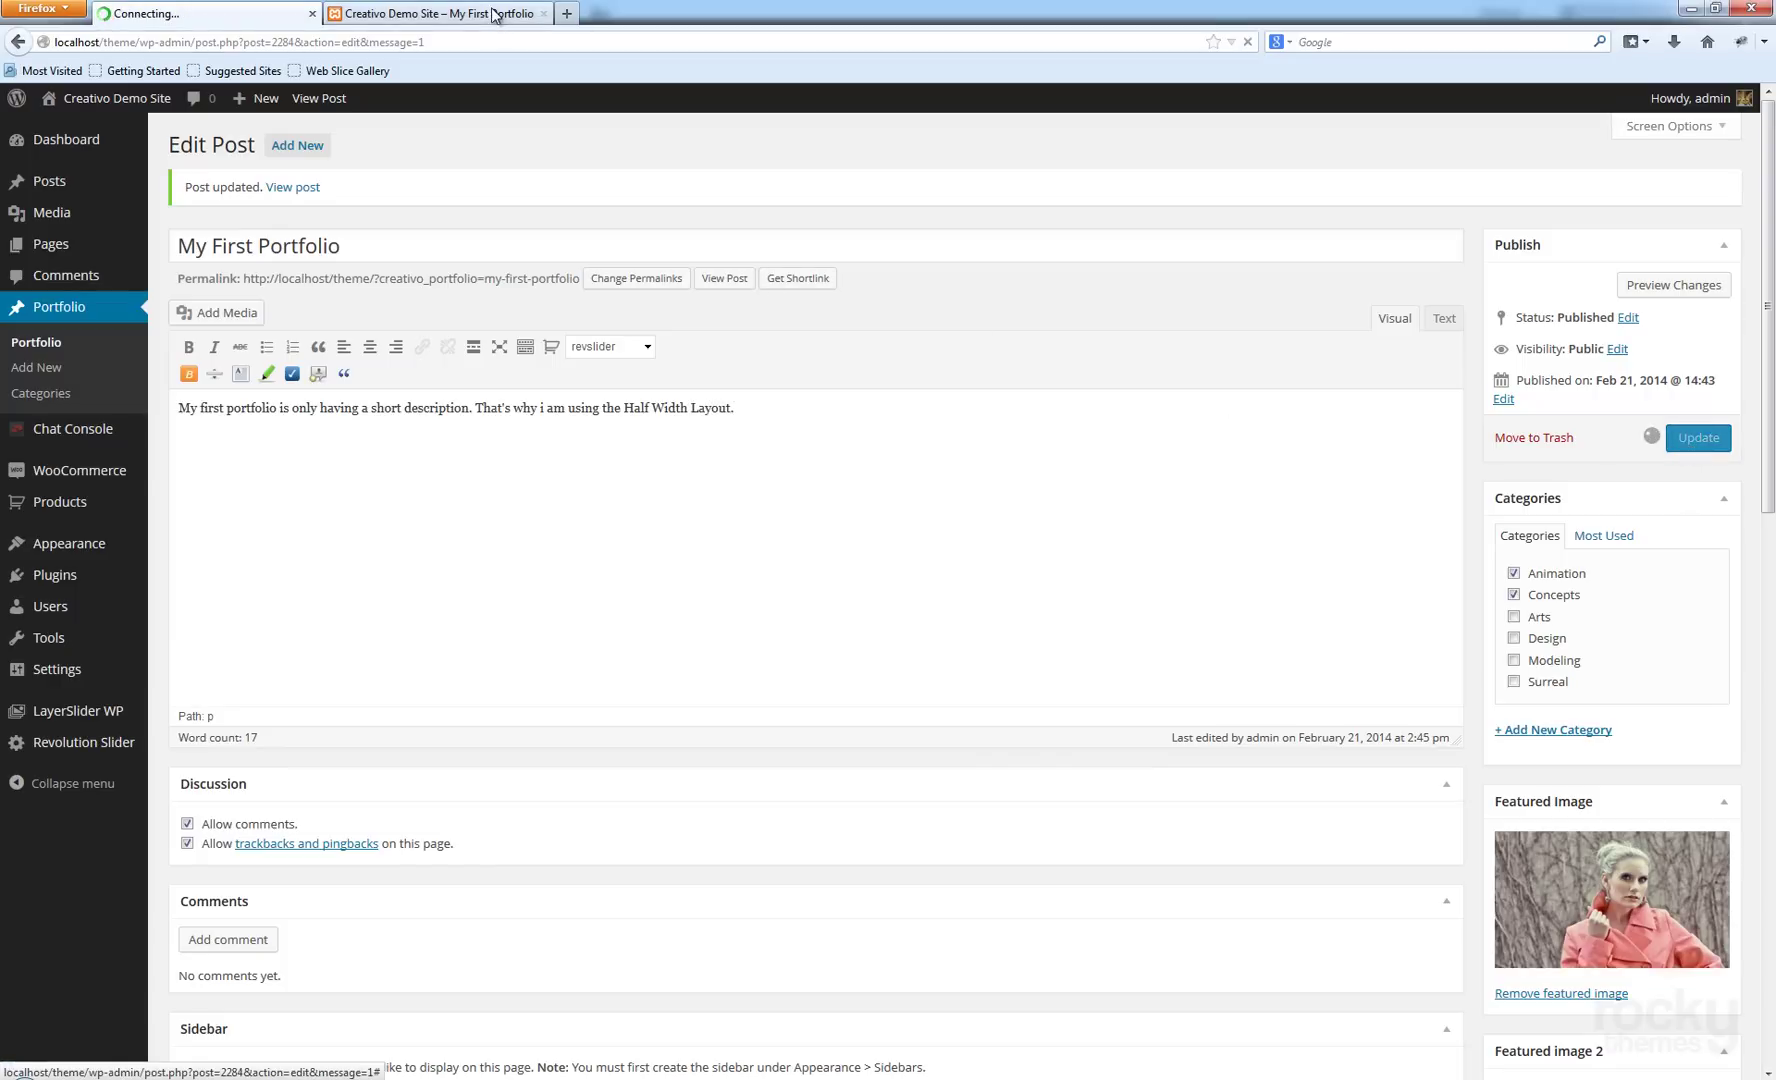
left_click(437, 15)
key("F5")
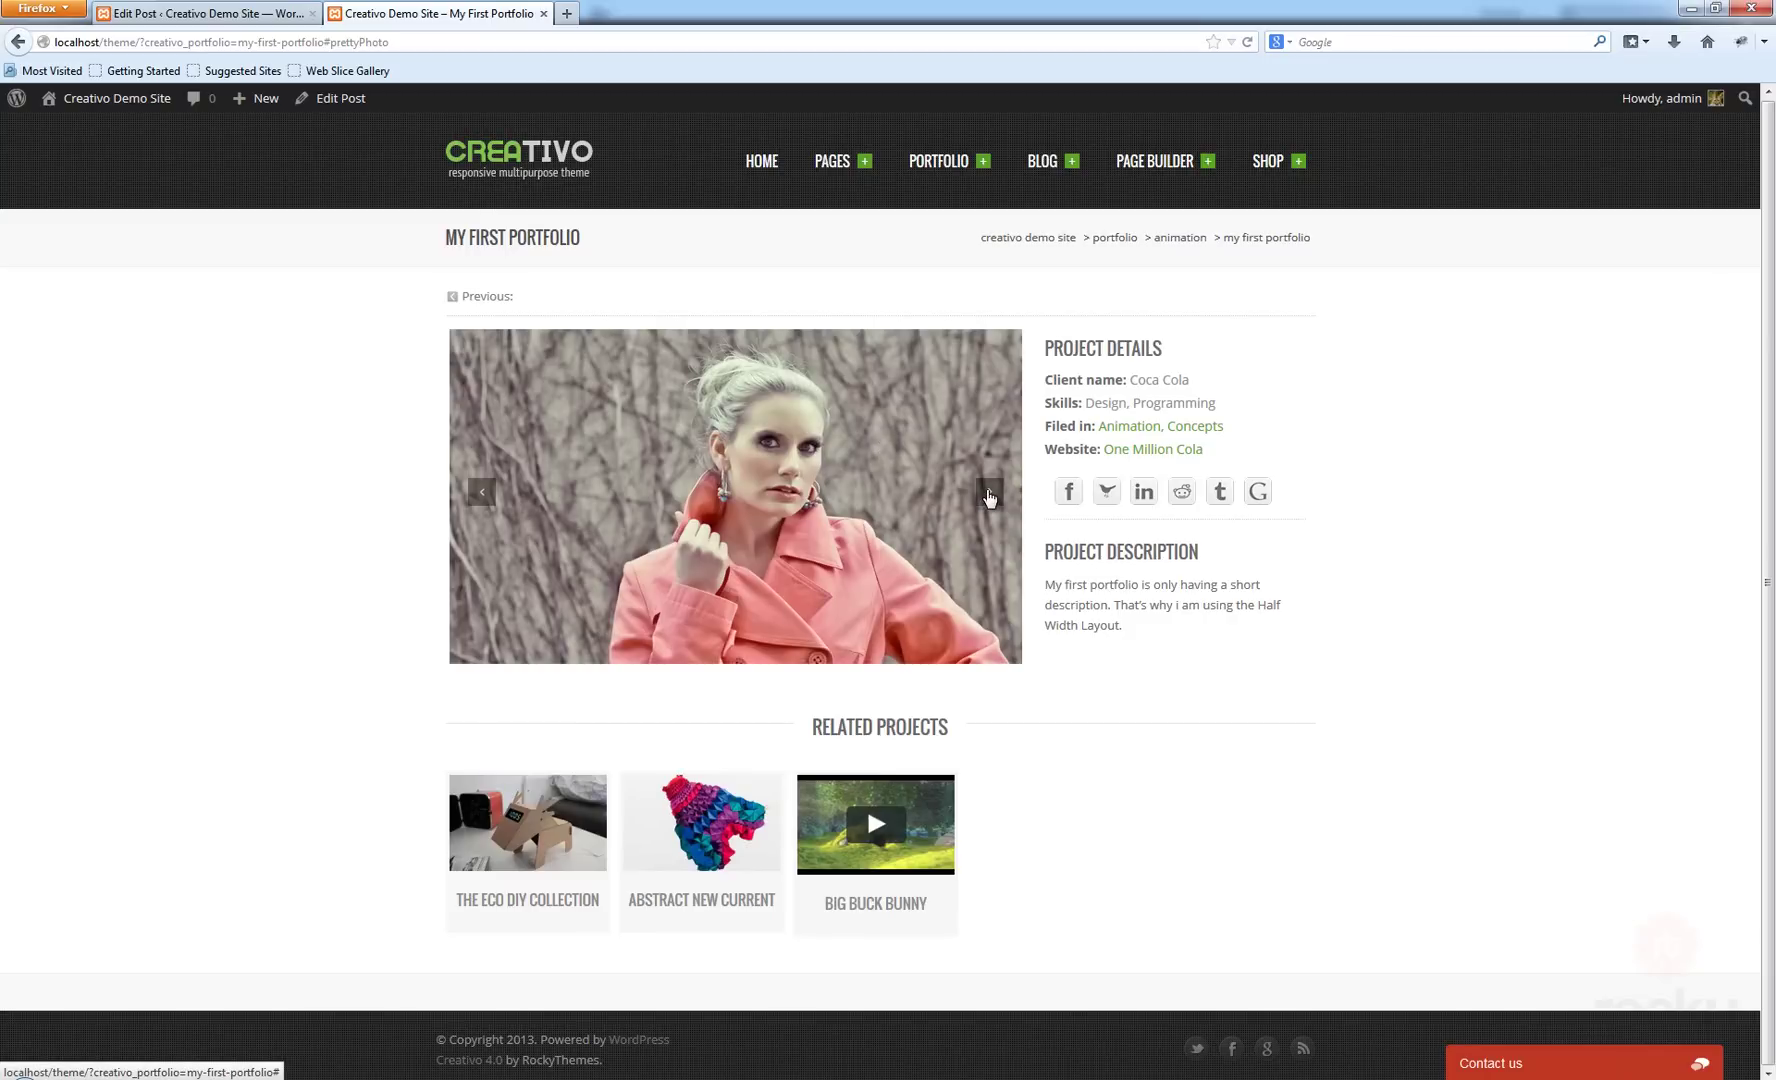
Step through the portfolio slider images back to the pink coat photo.
left_click(988, 497)
left_click(989, 498)
left_click(989, 498)
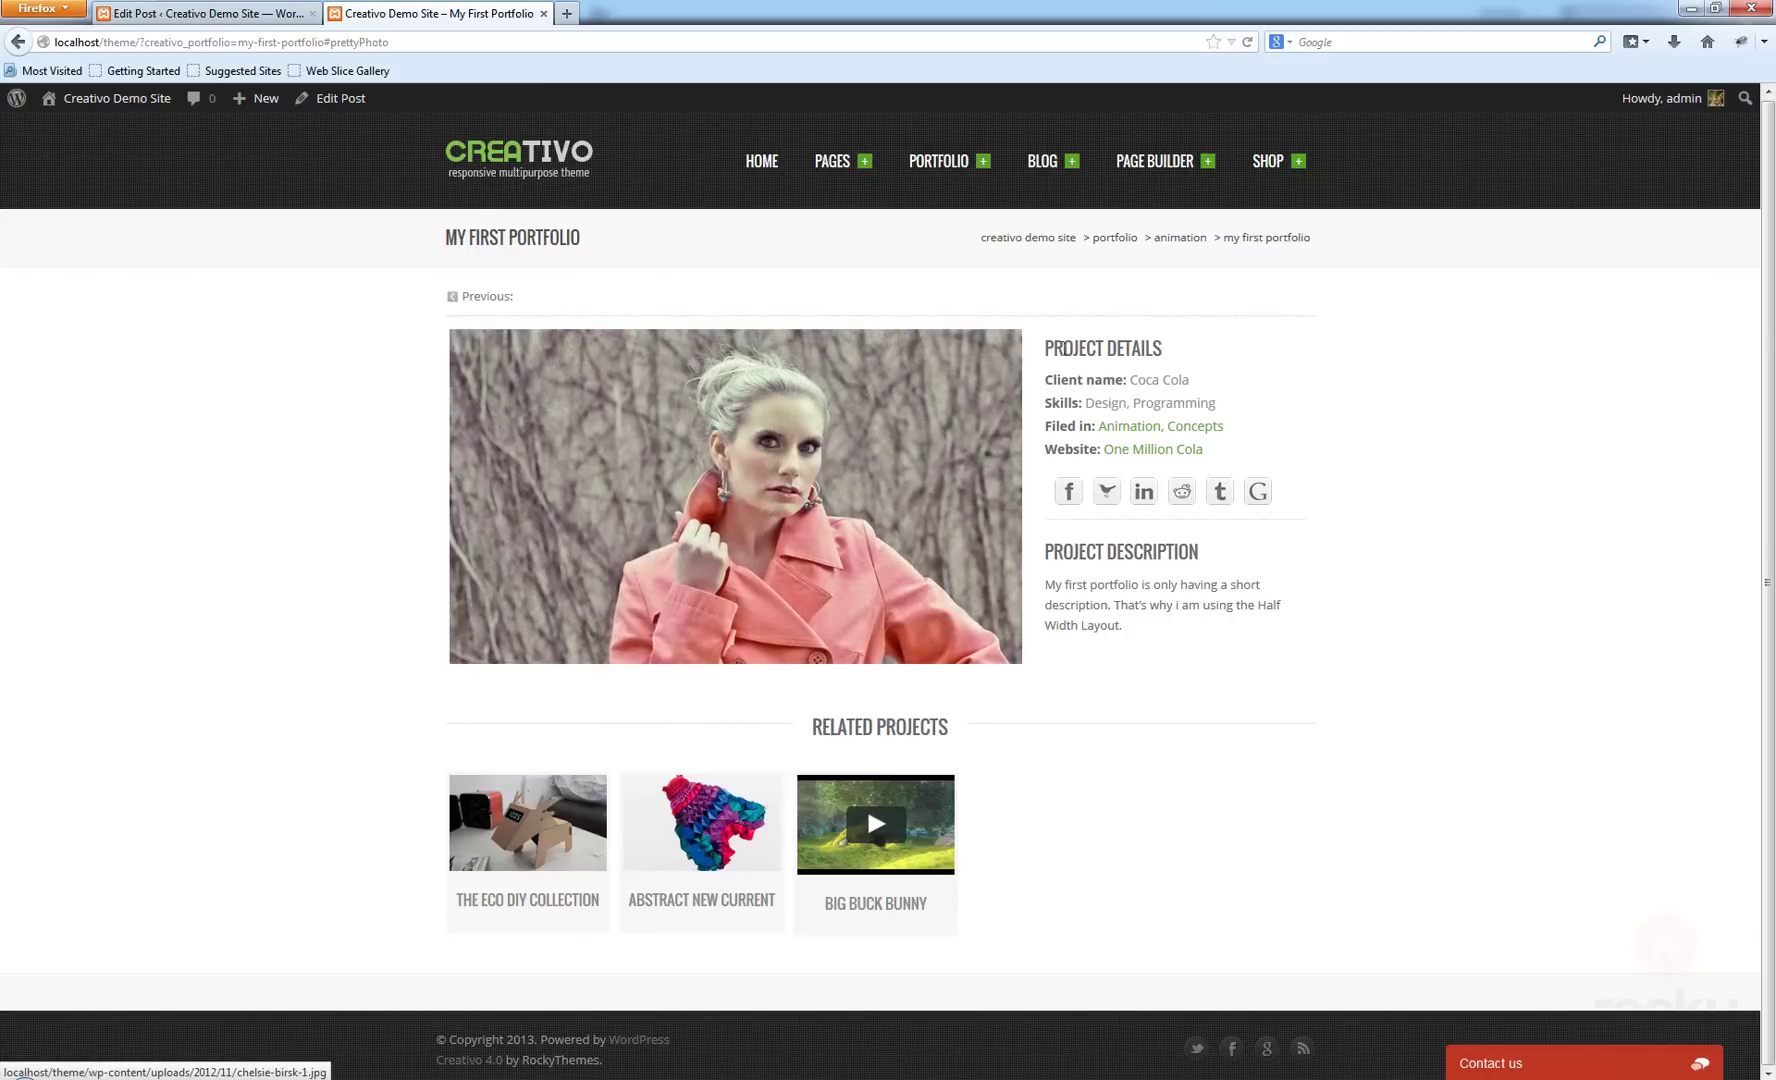
Highlight the PROJECT DETAILS and PROJECT DESCRIPTION headings and the short description paragraph.
left_click_drag(1043, 348, 1181, 351)
left_click(1275, 350)
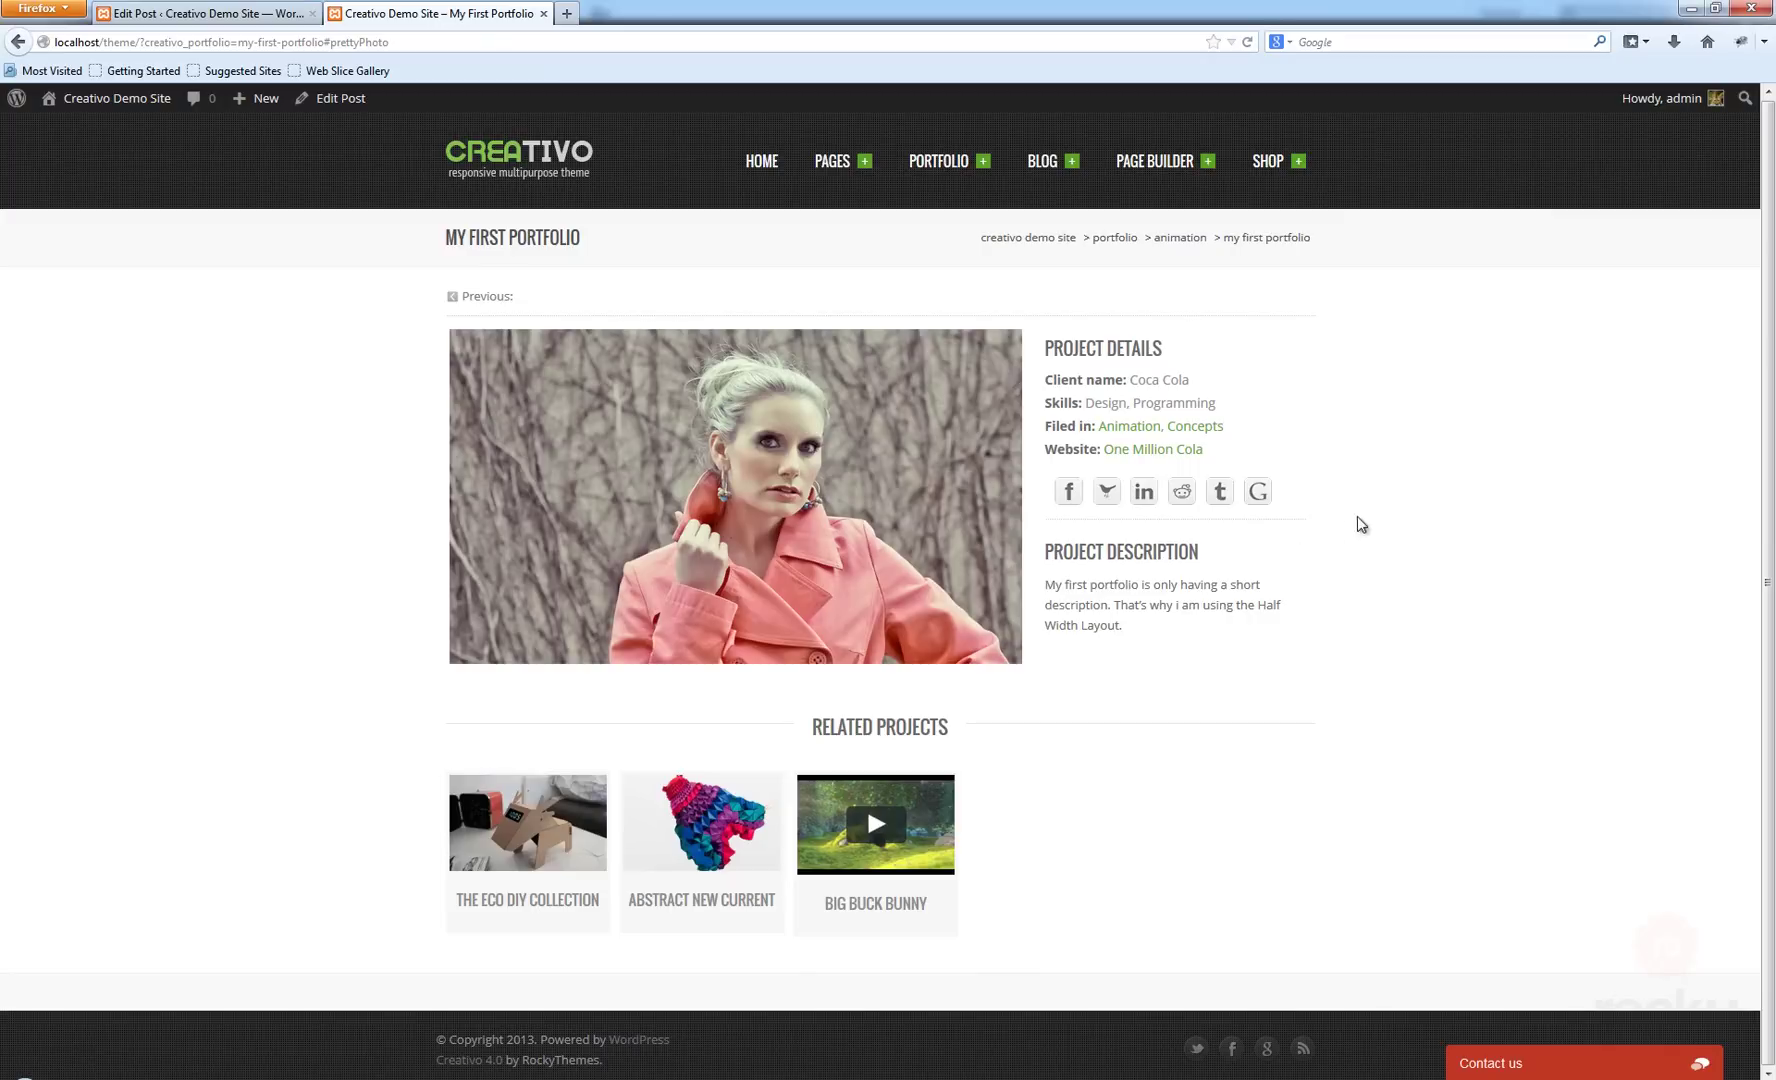
triple_click(1051, 556)
left_click(1119, 565)
left_click_drag(1044, 551, 1205, 560)
left_click(1127, 606)
left_click_drag(1047, 587, 1162, 628)
left_click(1165, 629)
left_click(200, 14)
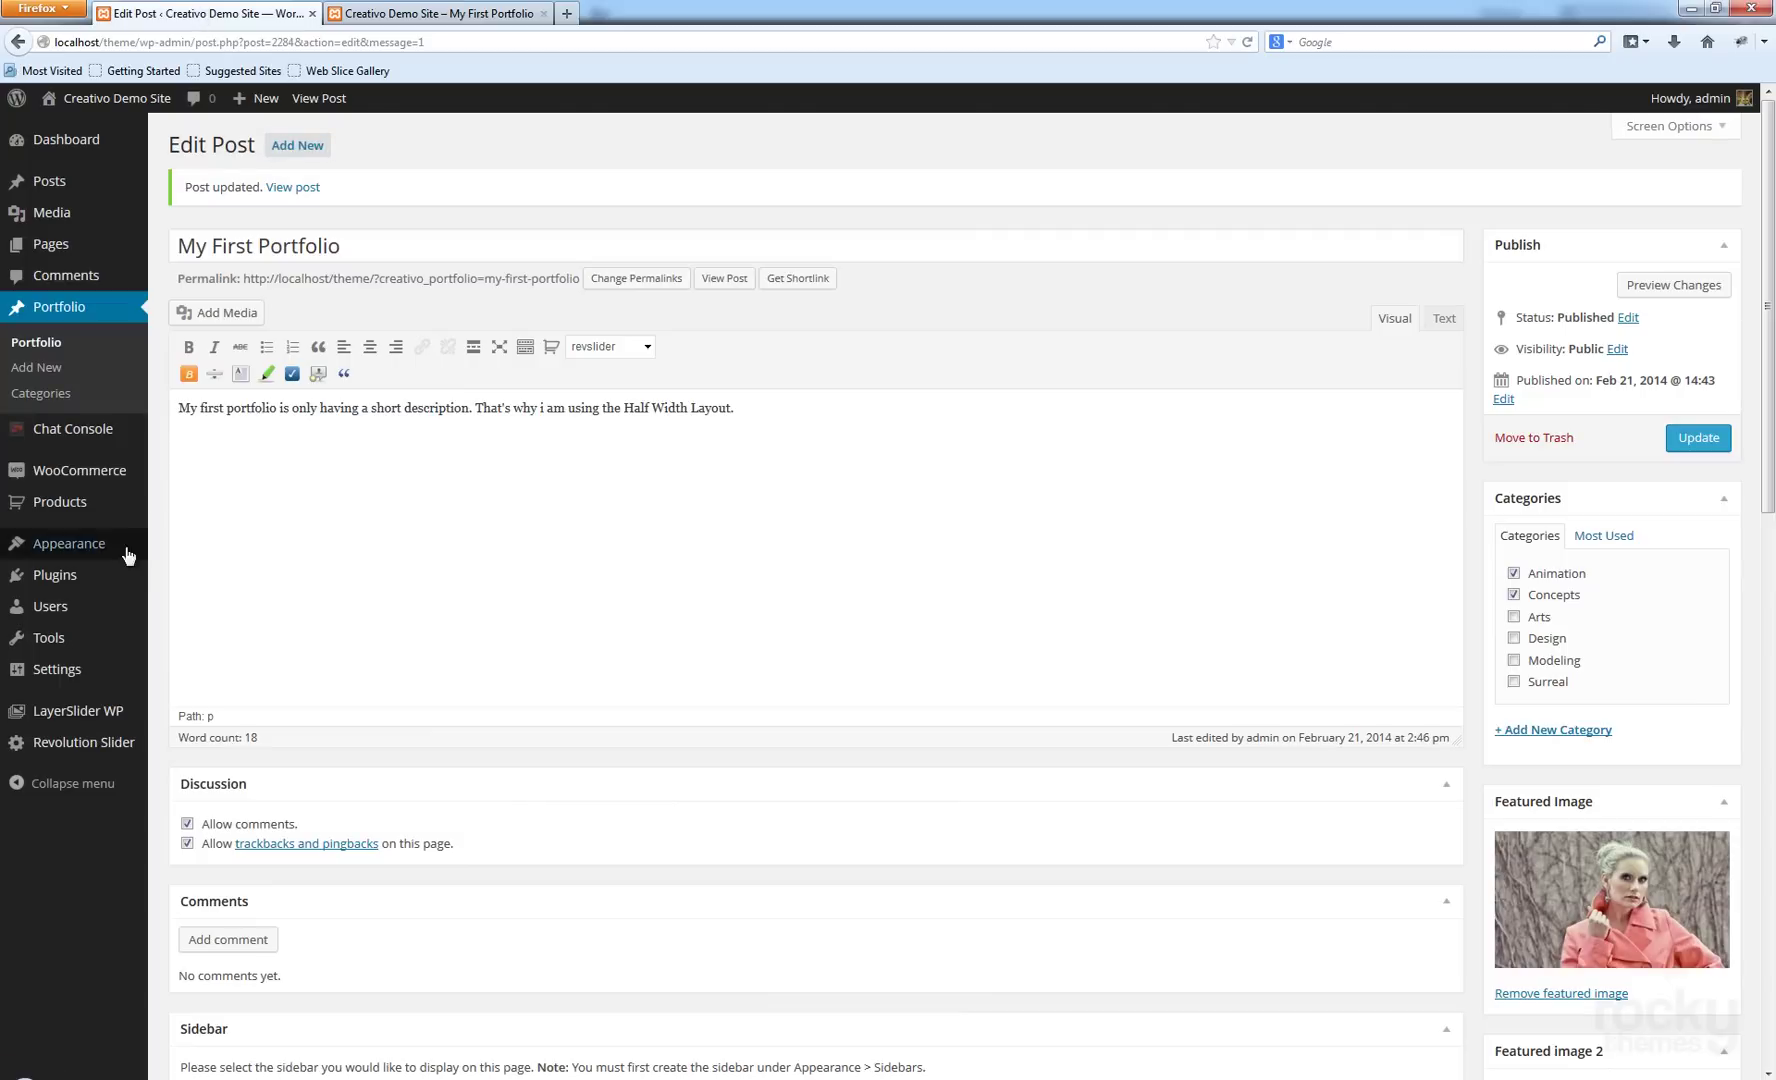
Open Appearance > Theme Options in a new tab and show its Portfolio settings.
mouse_move(66, 547)
right_click(208, 647)
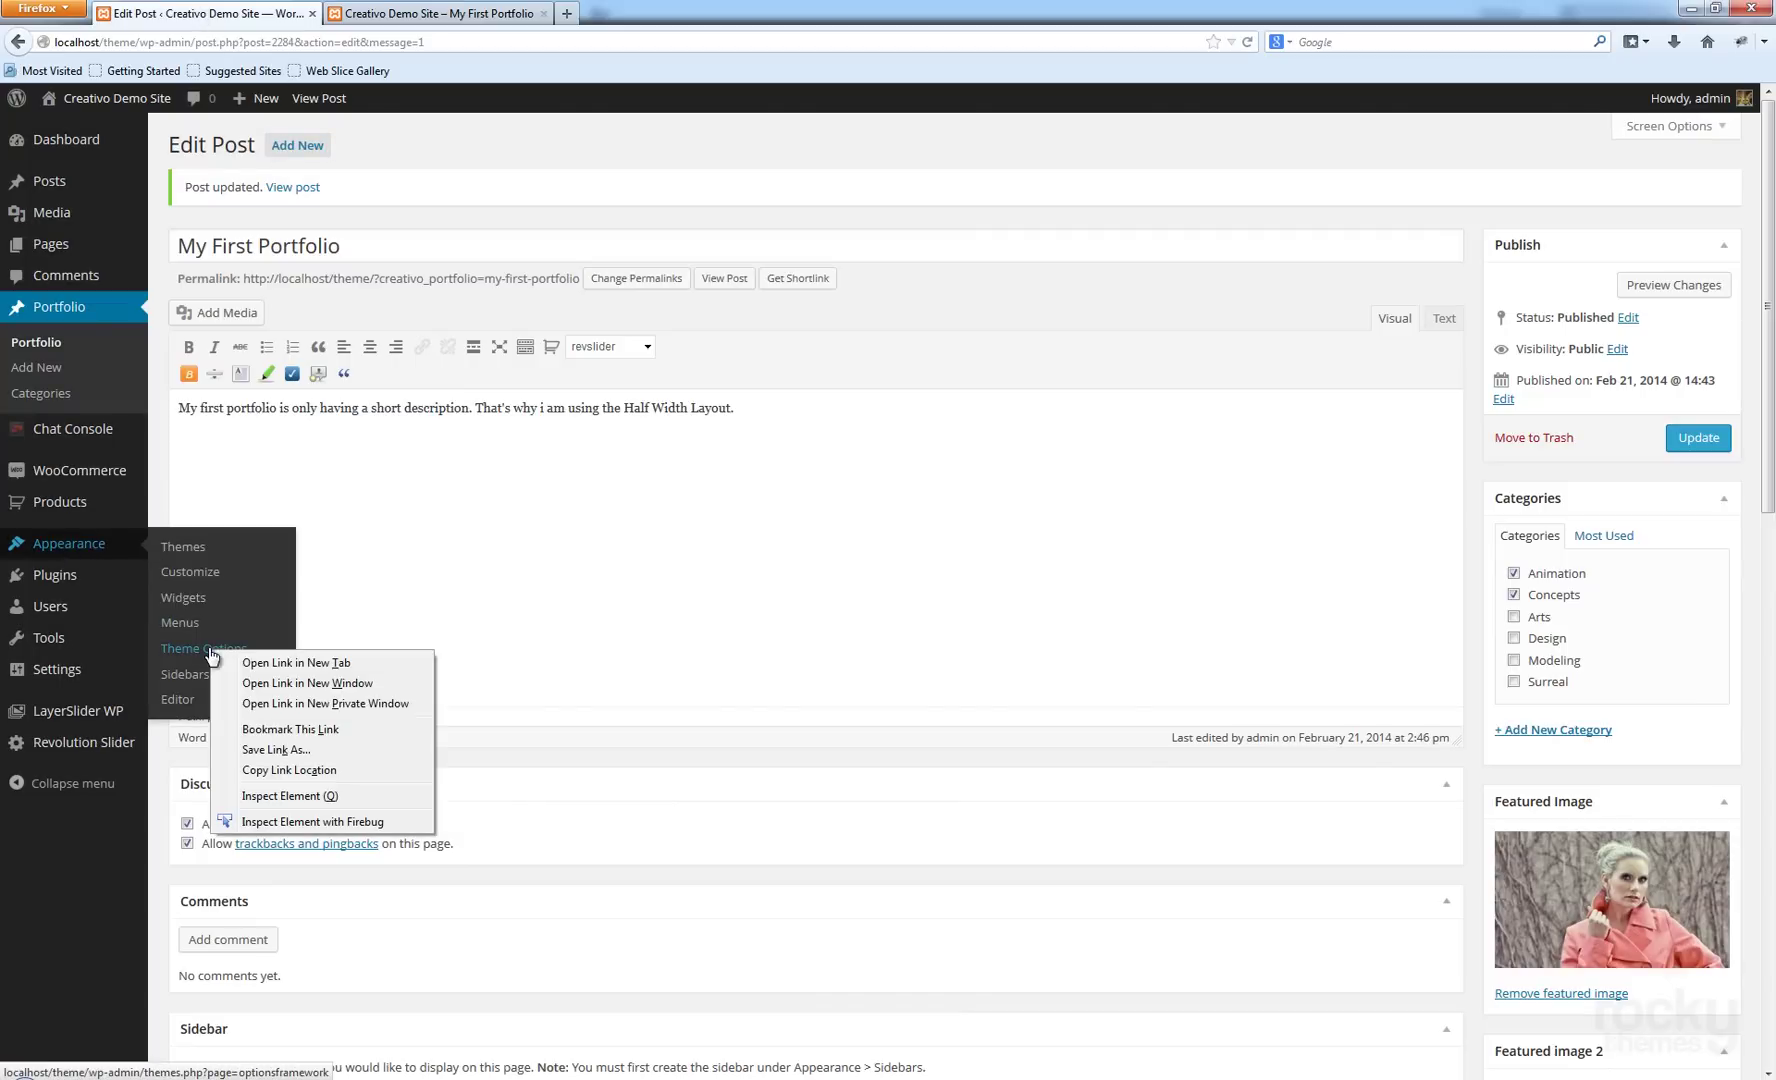
left_click(285, 664)
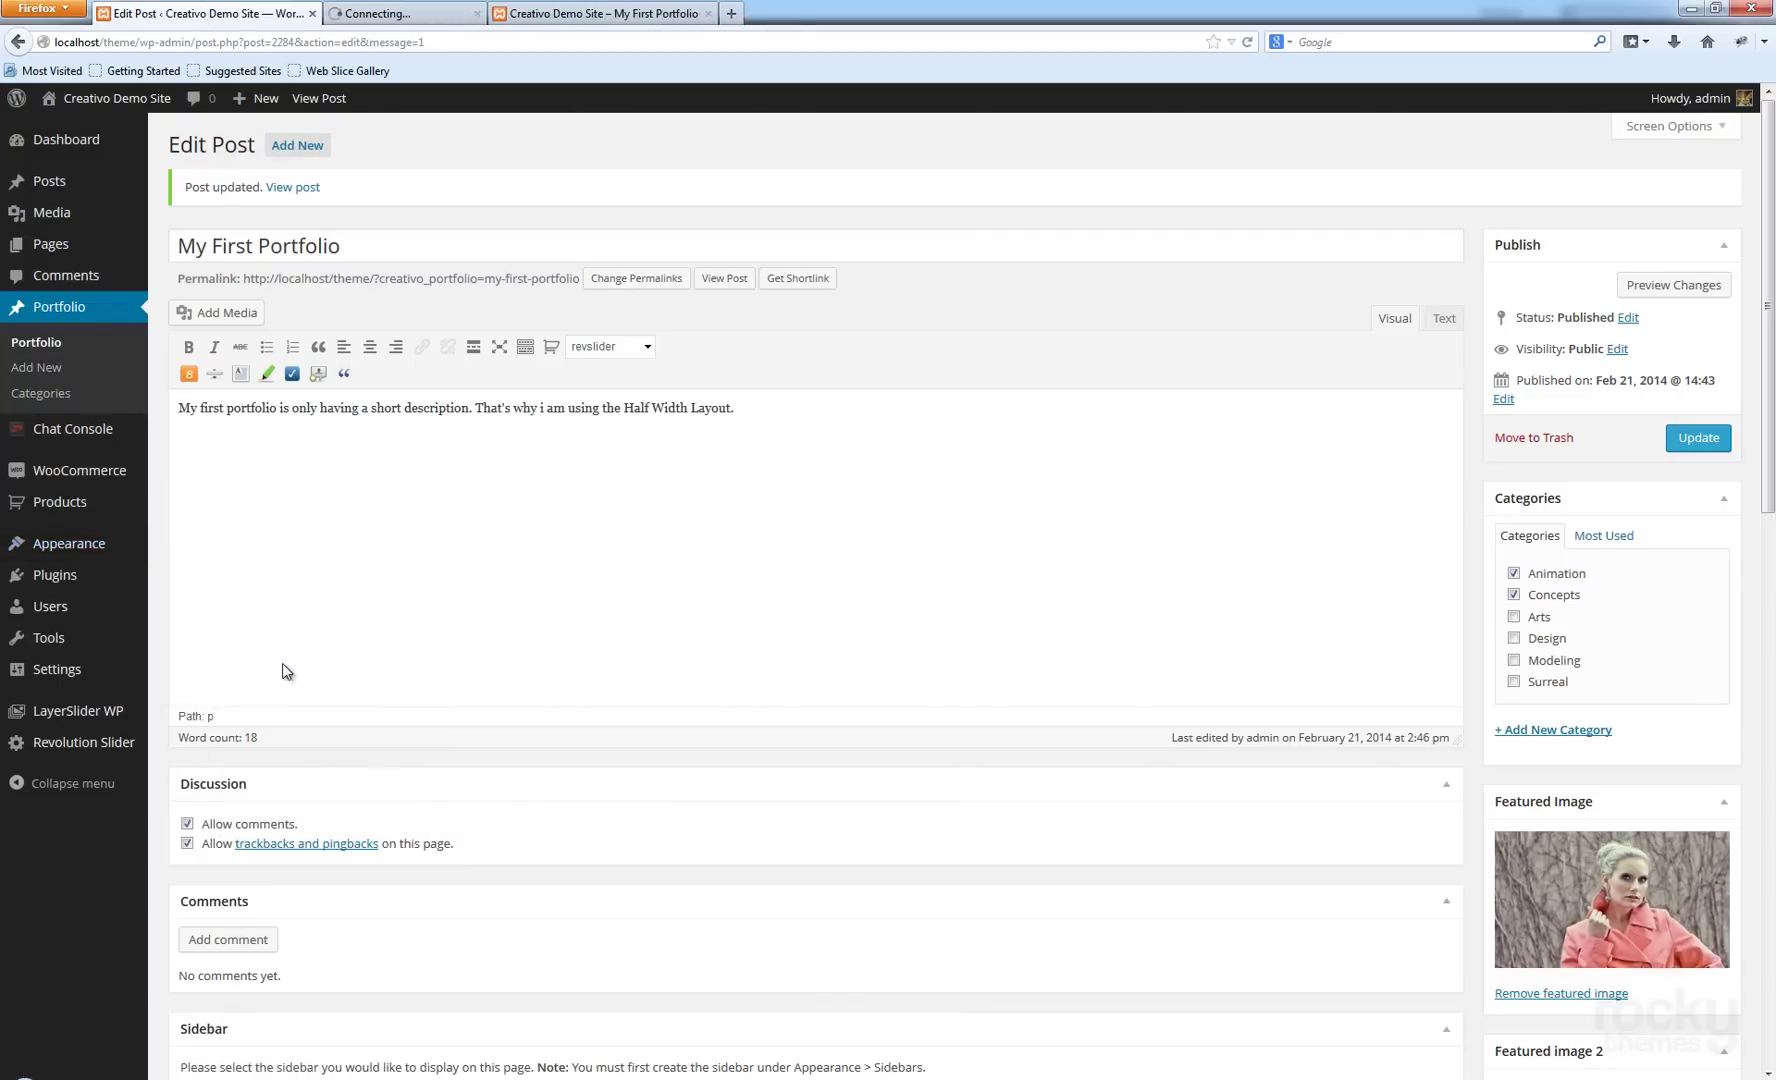
left_click(427, 20)
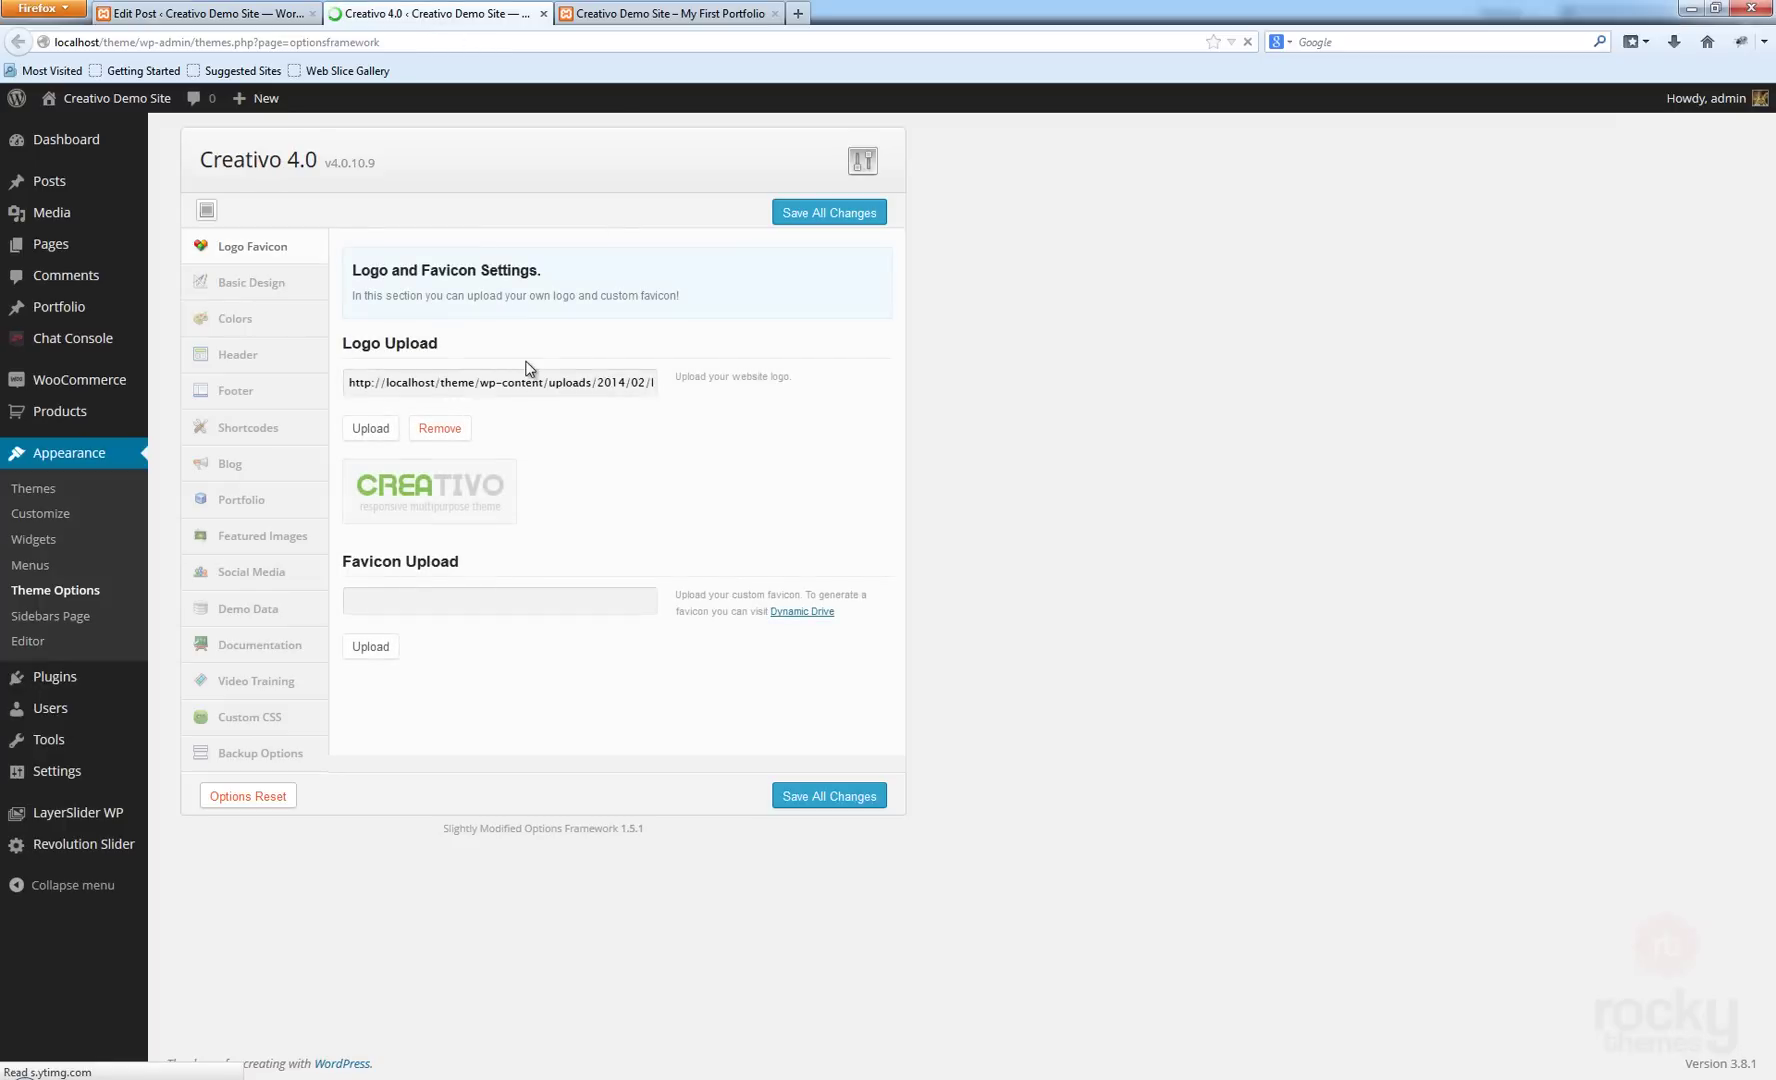
left_click(242, 505)
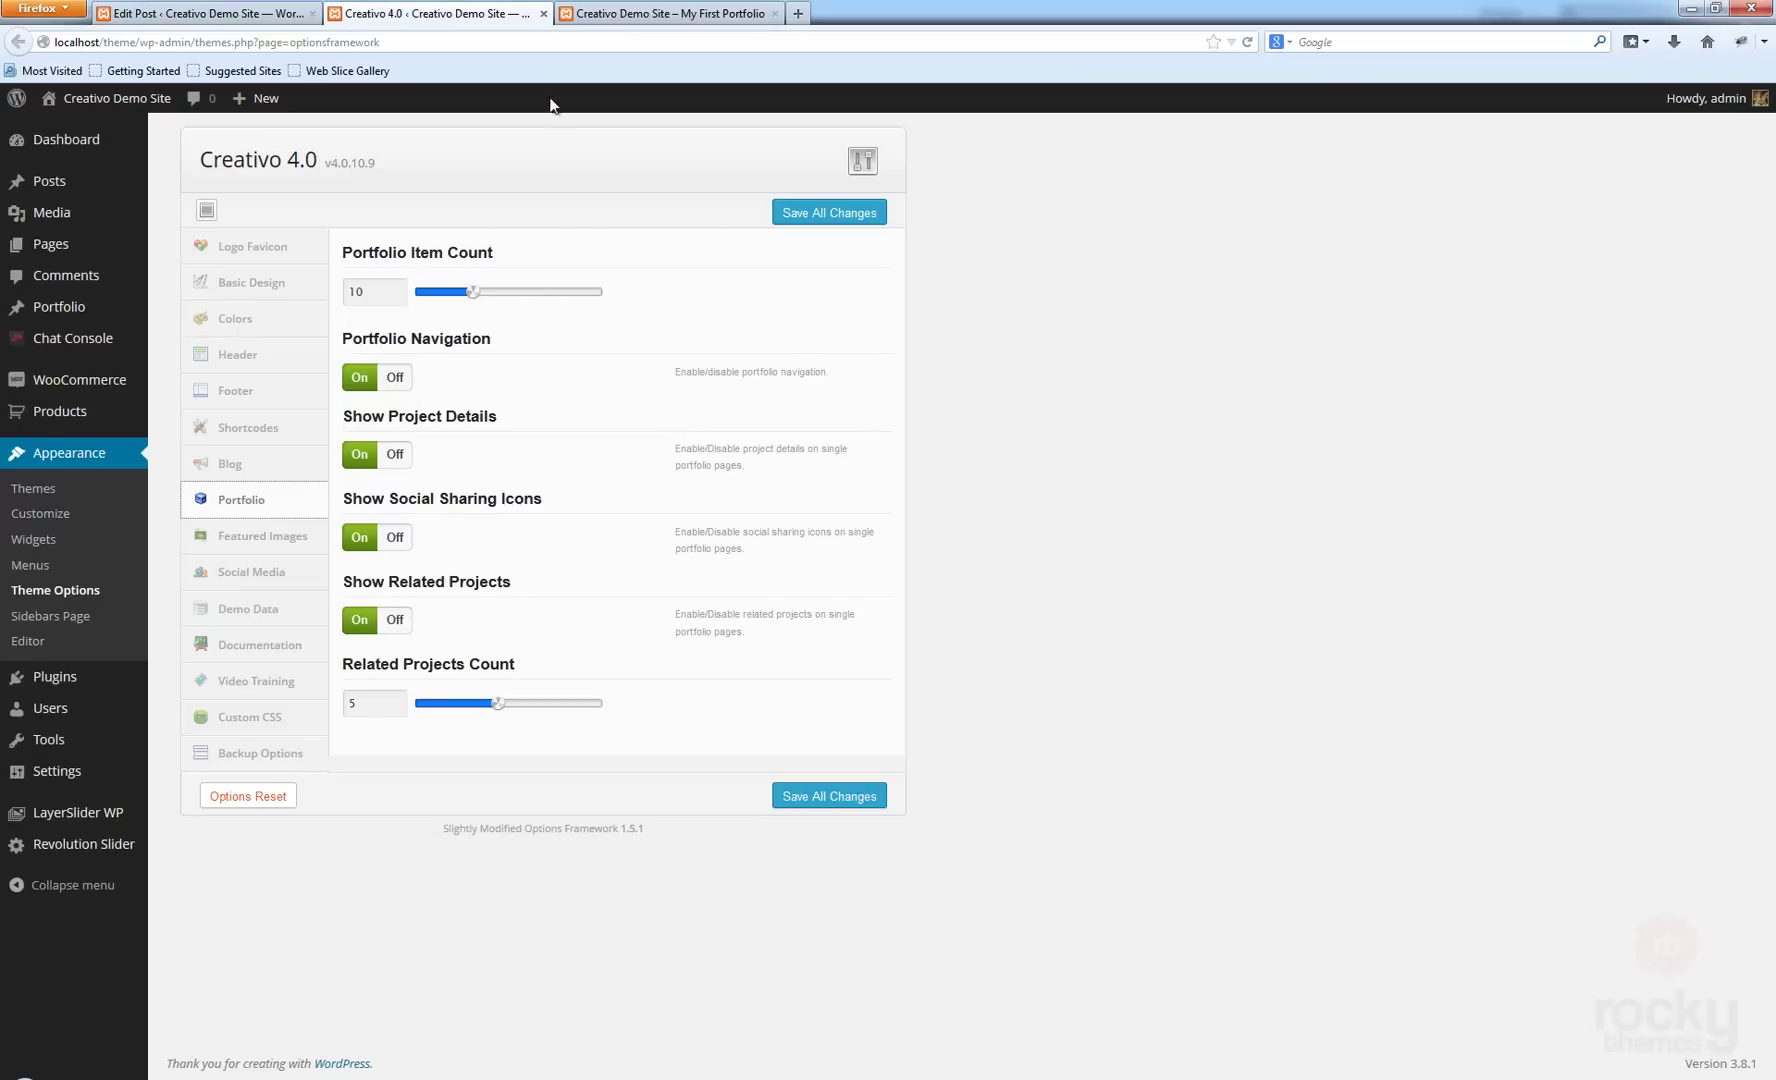
left_click(630, 10)
left_click(430, 13)
Set Portfolio Navigation and Show Project Details to Off.
left_click(396, 380)
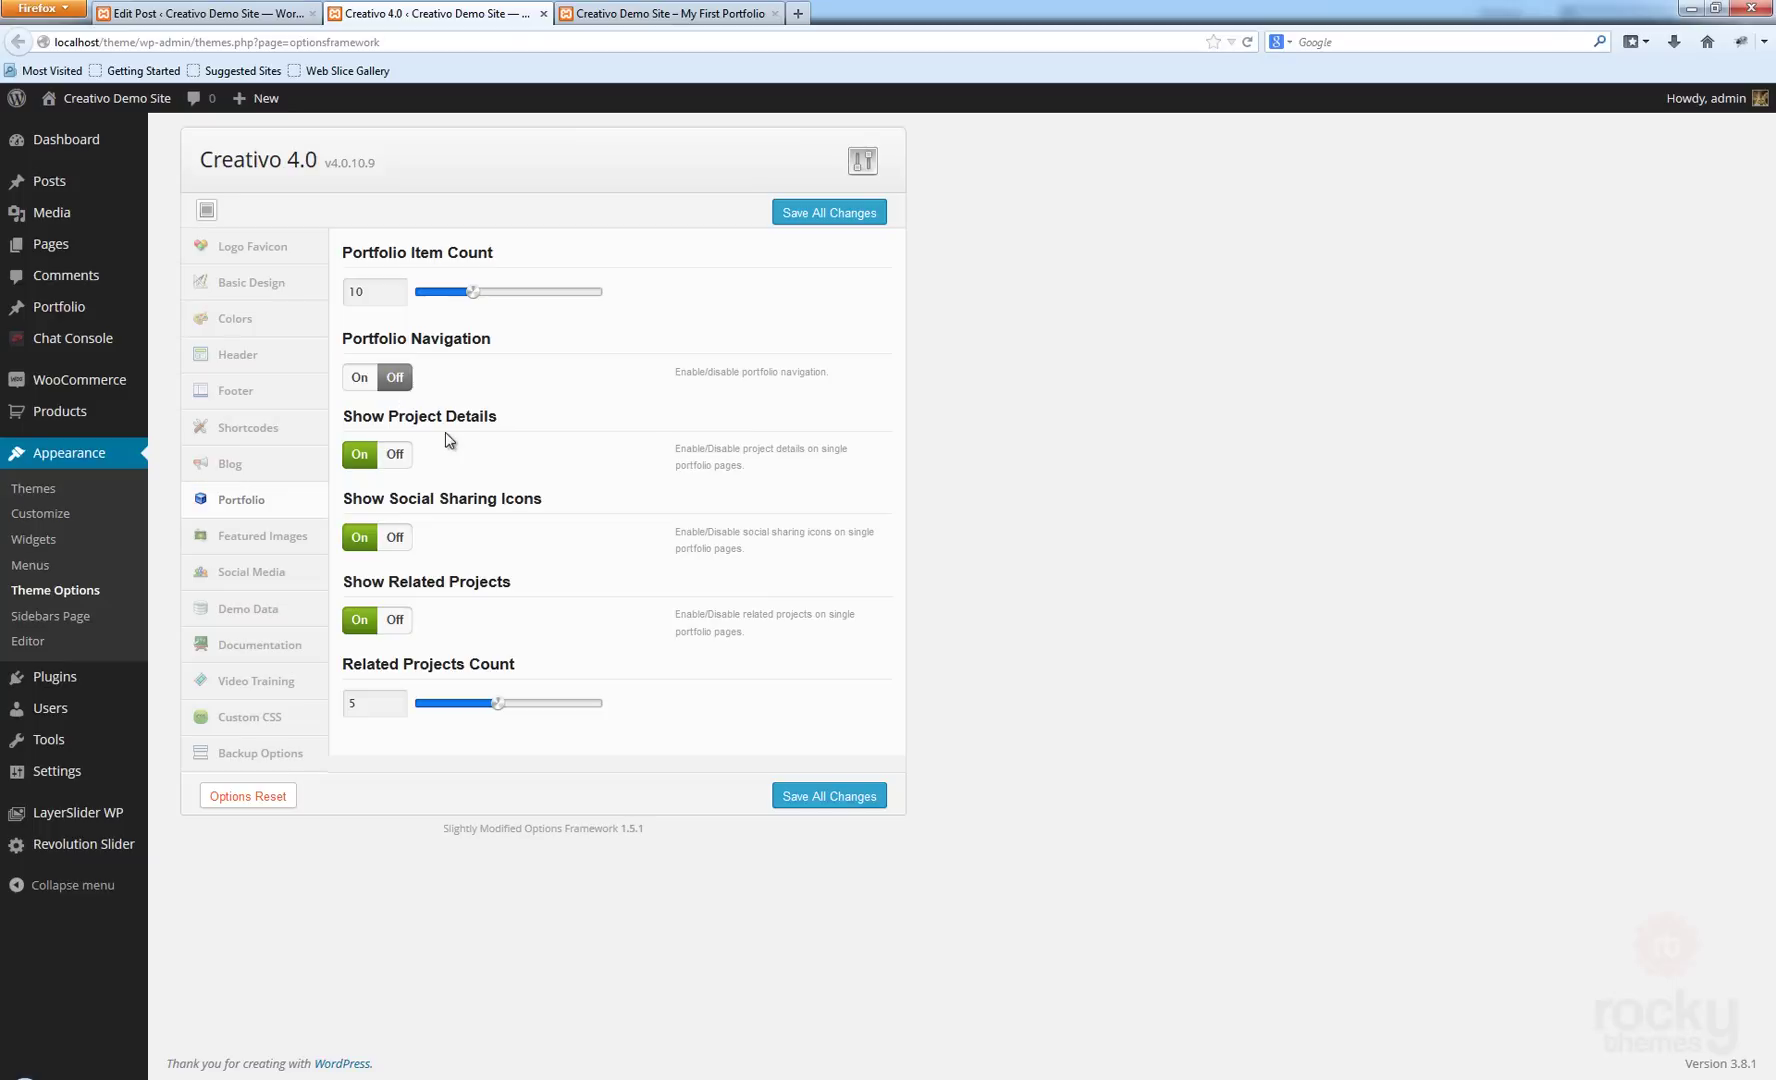
left_click(396, 455)
left_click(632, 16)
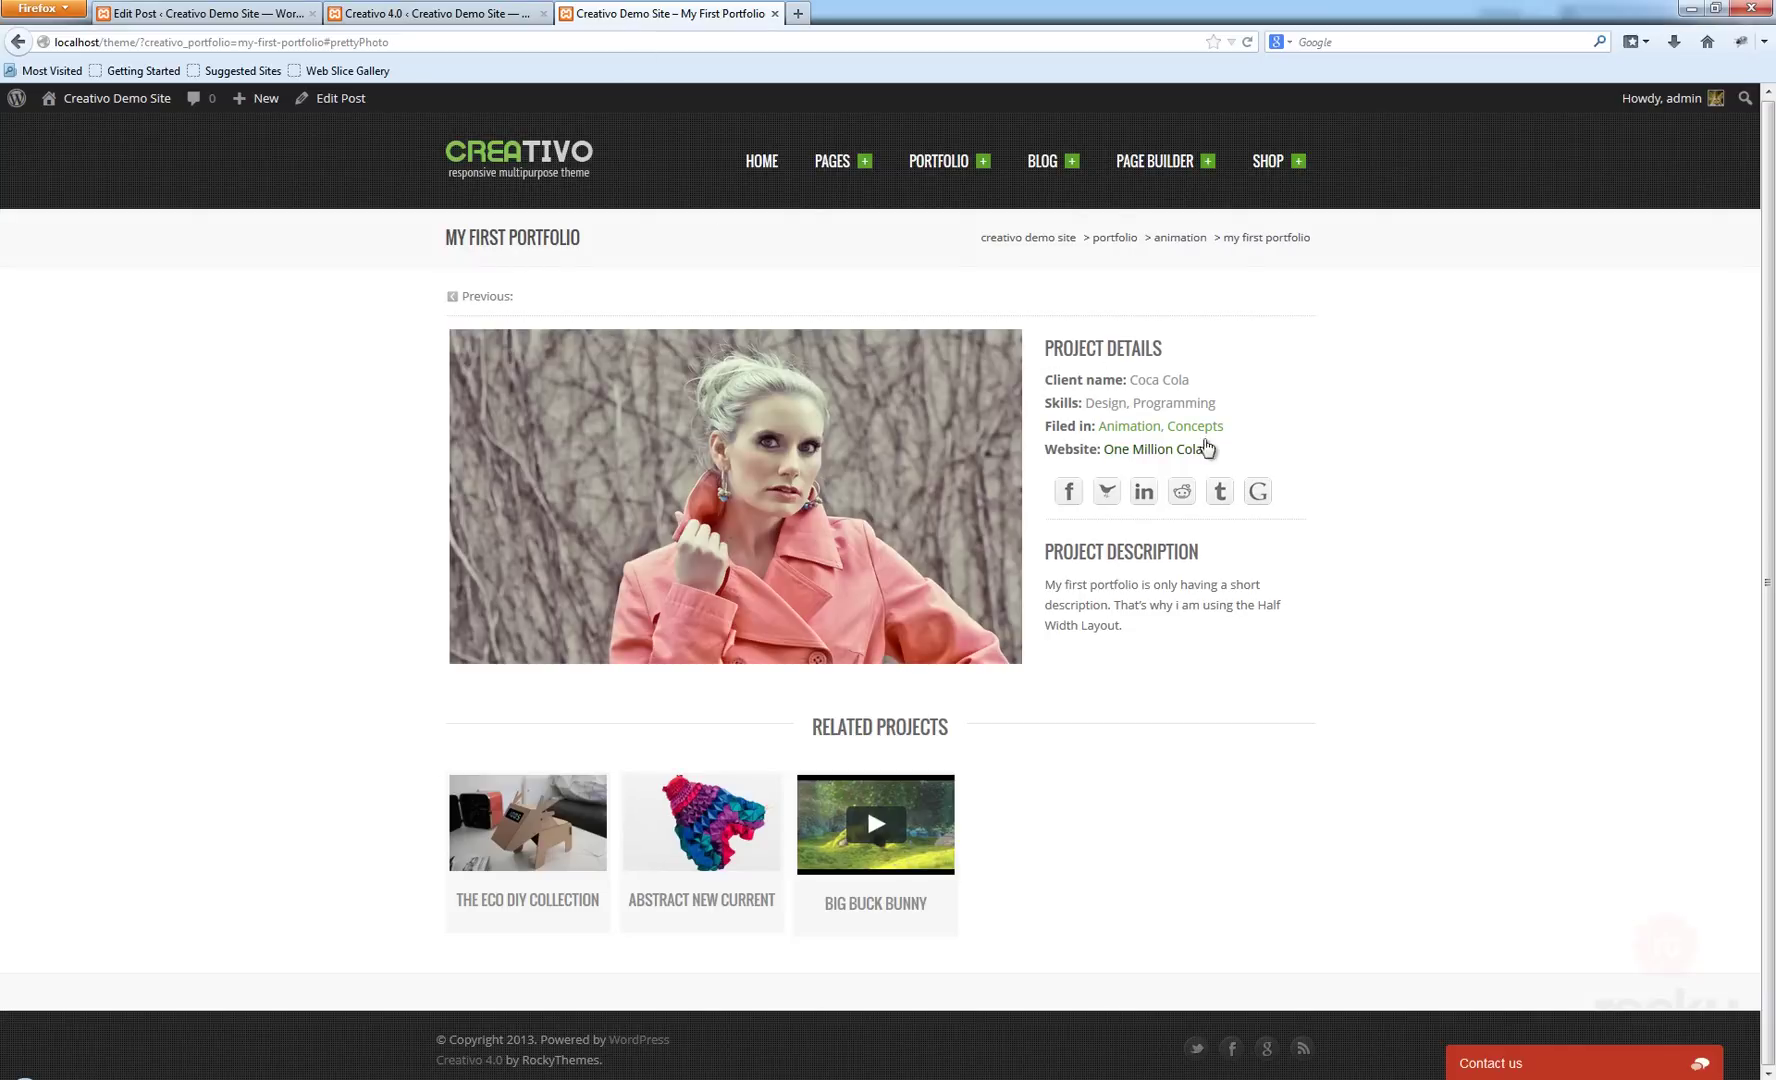
Save all changes in the Creativo 4.0 theme options and return to the portfolio page.
left_click(473, 16)
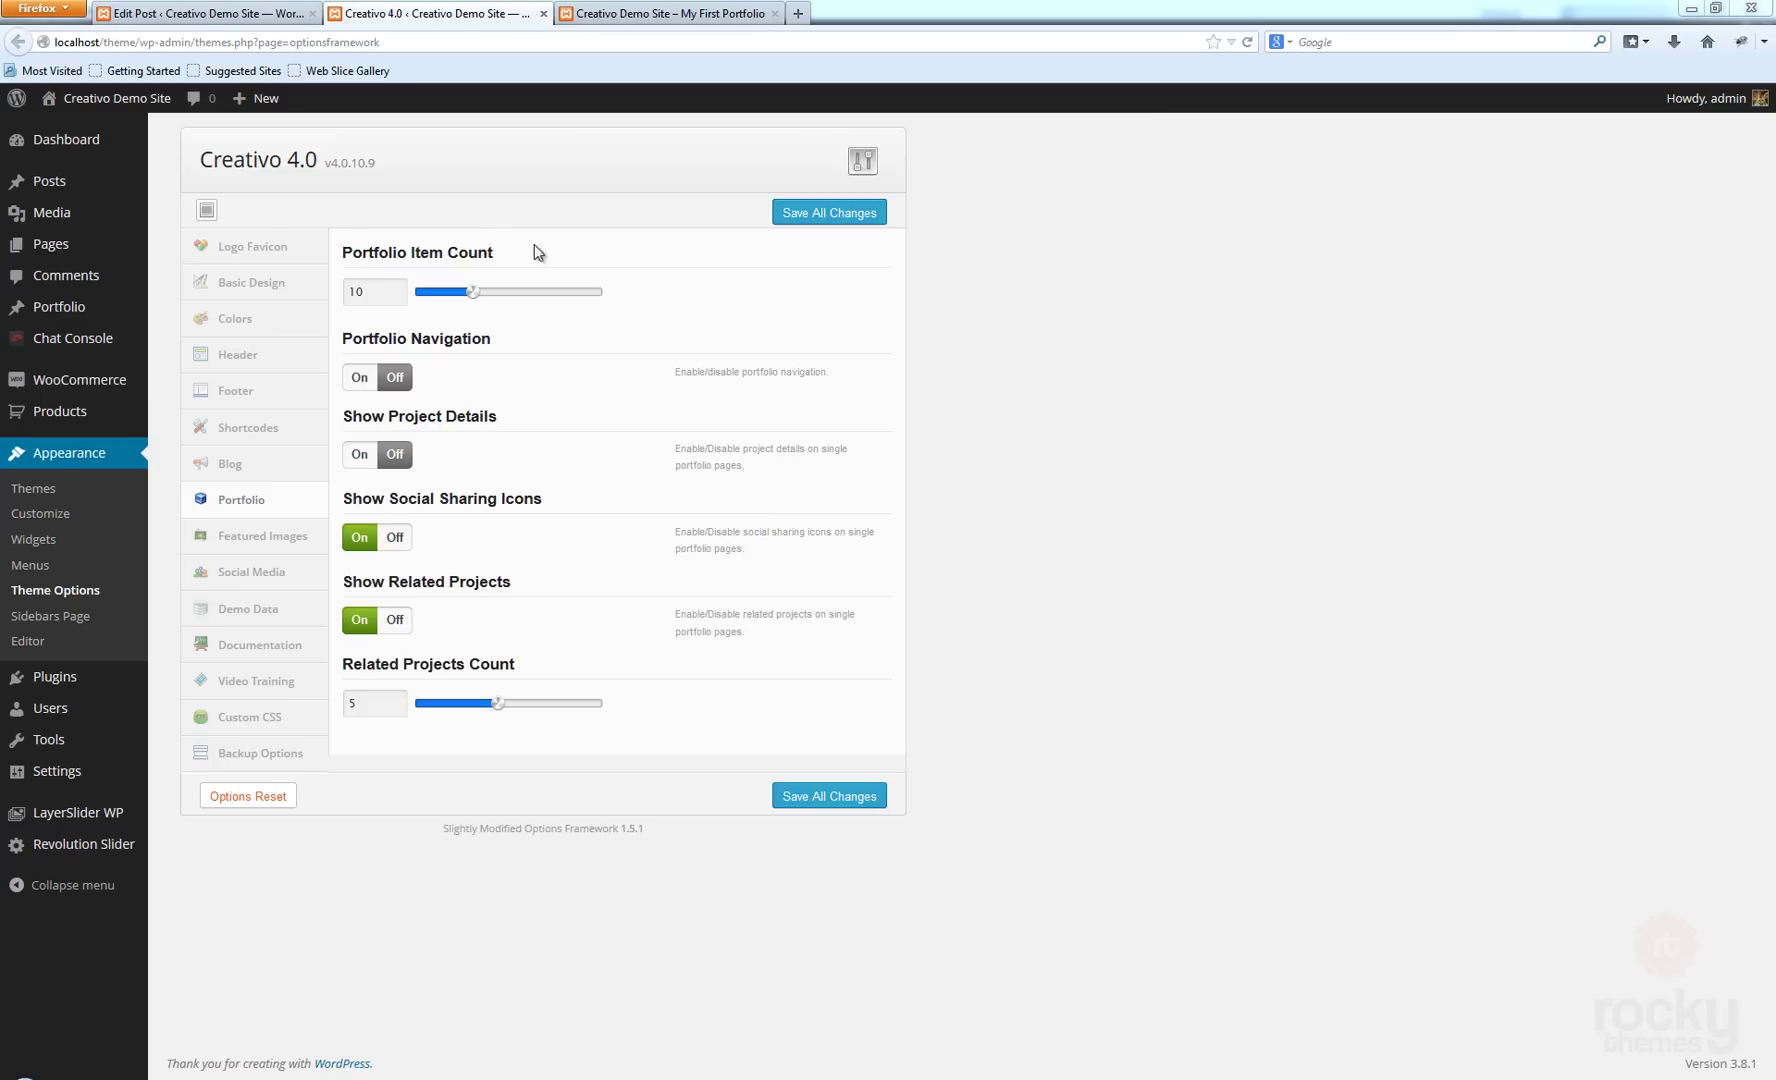
left_click(838, 220)
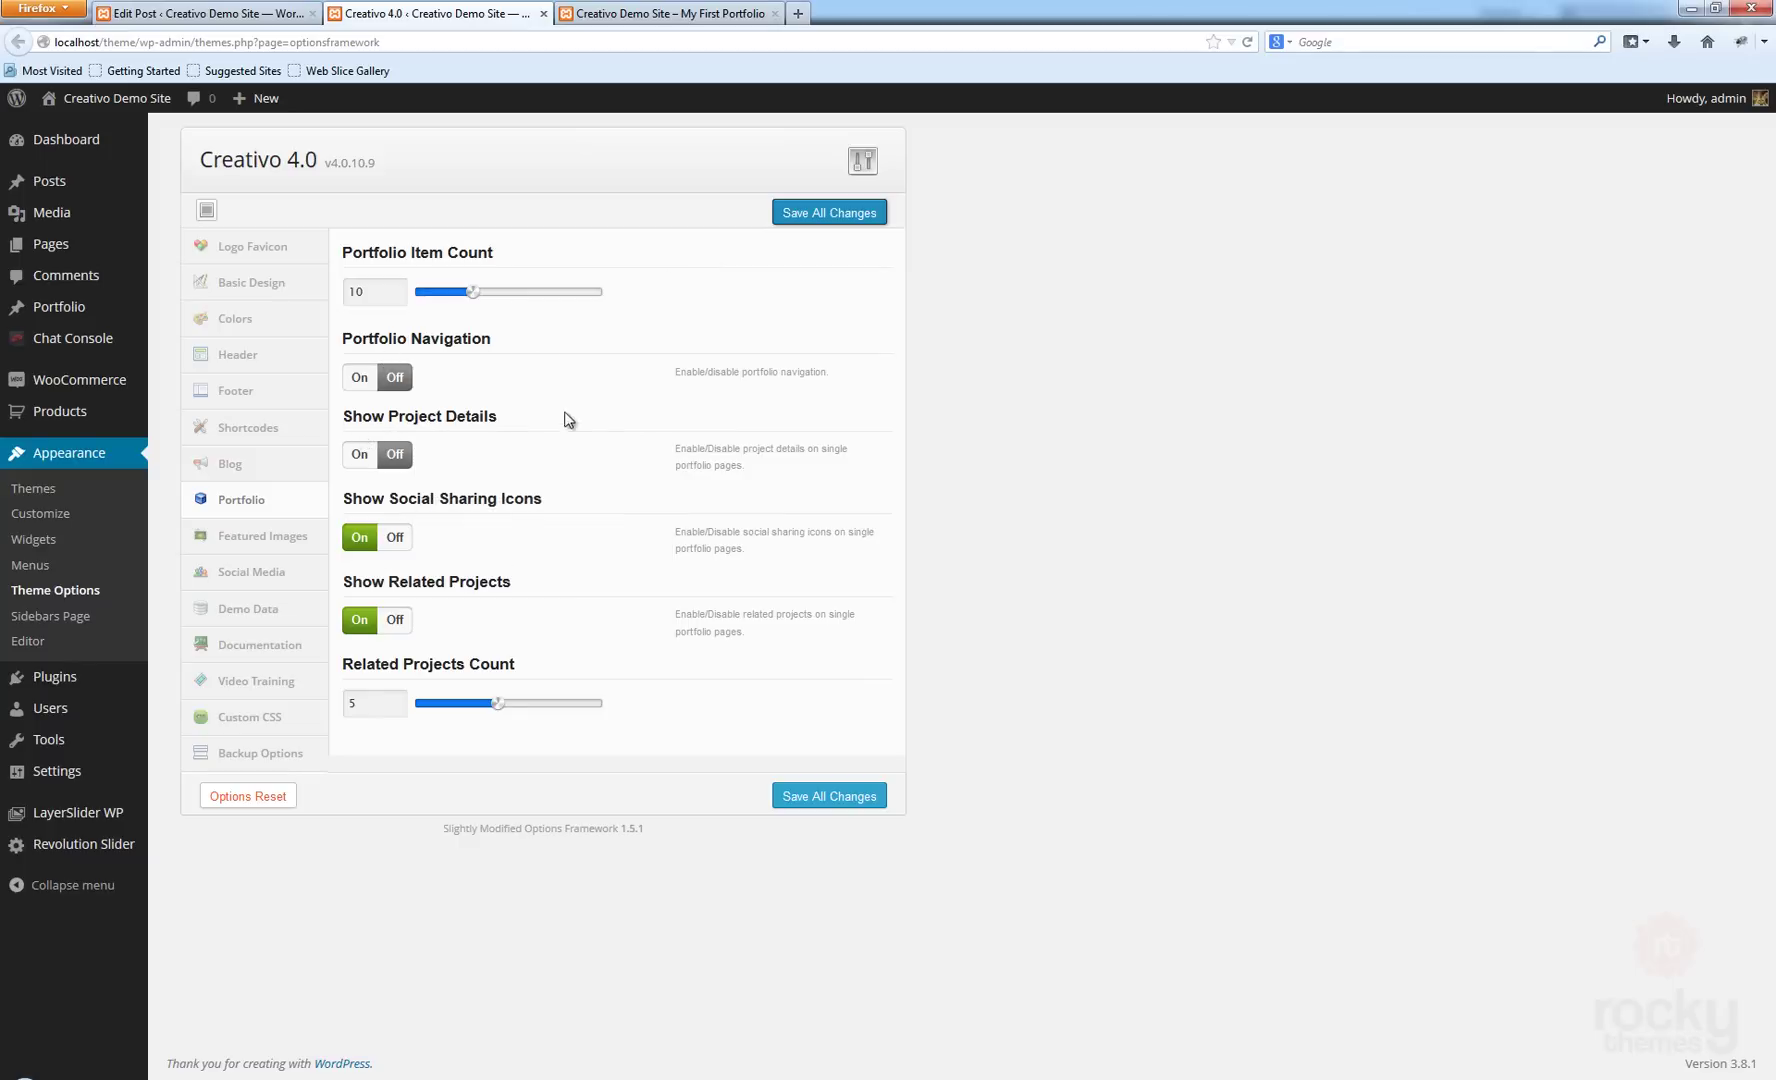
left_click(675, 13)
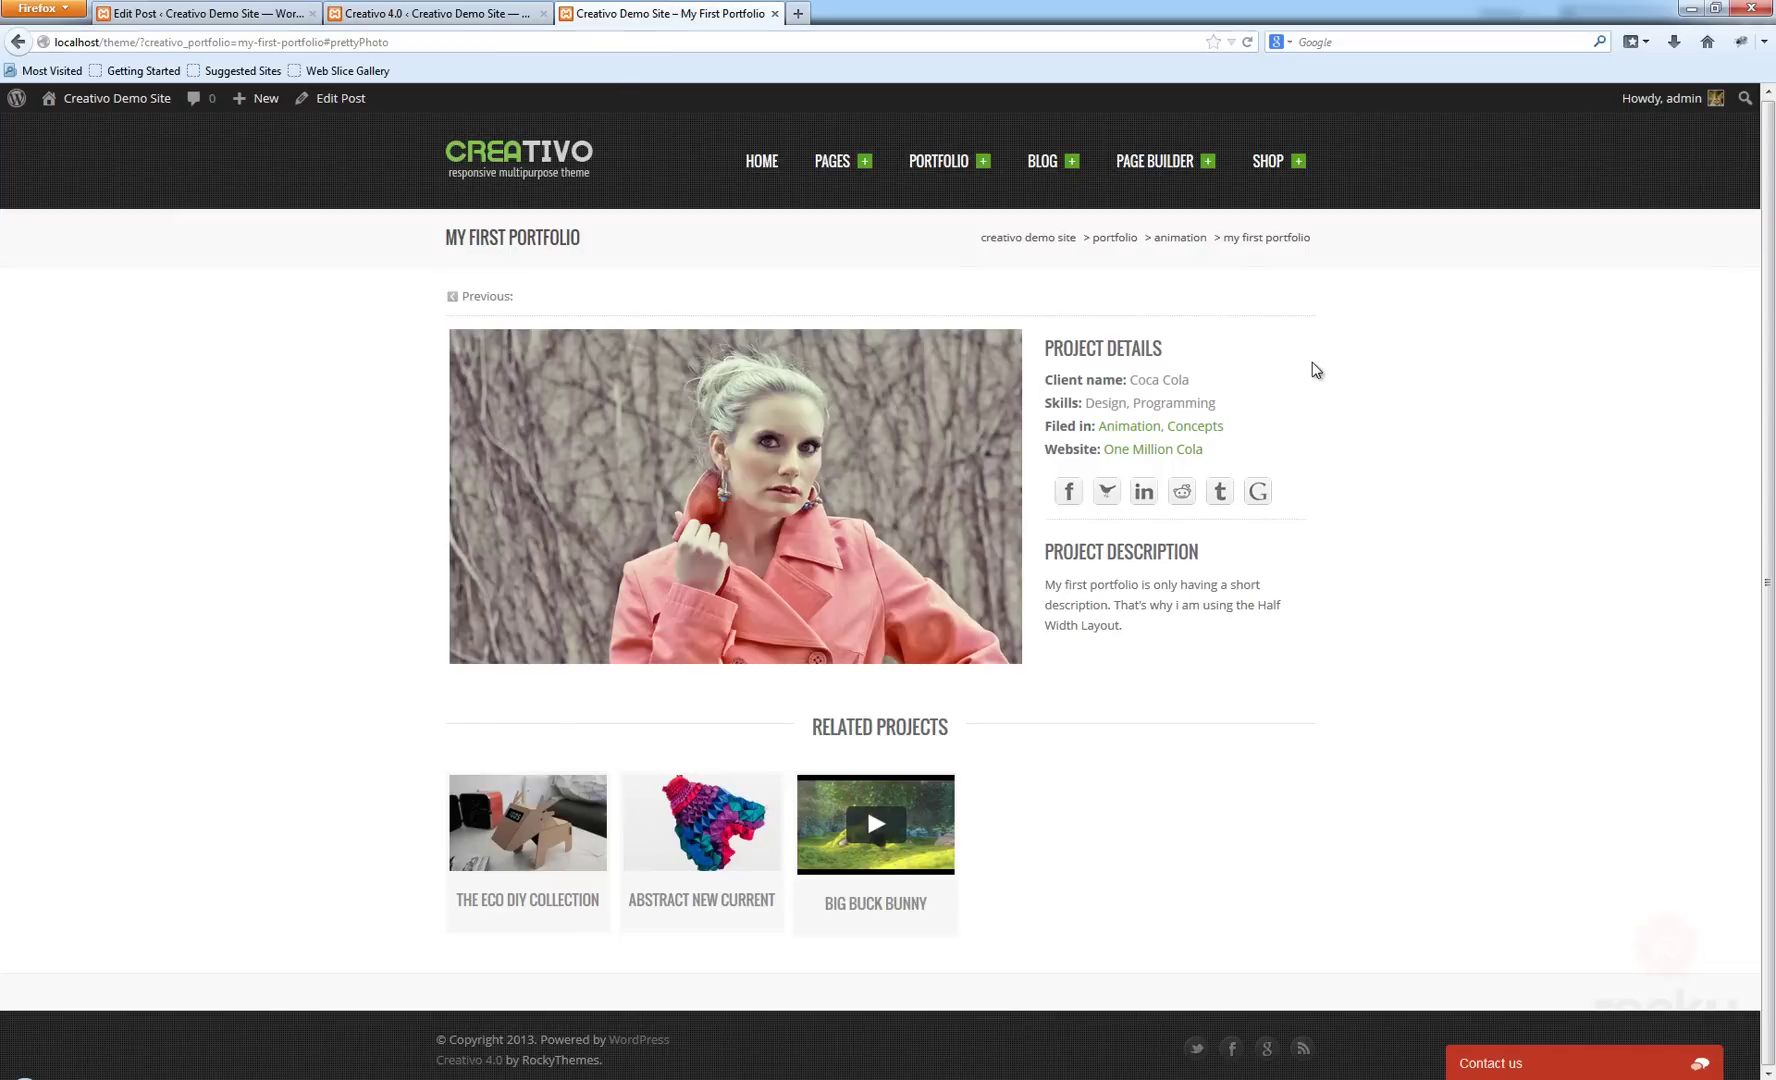
Reload the live portfolio page to confirm the project details section is gone.
key("F5")
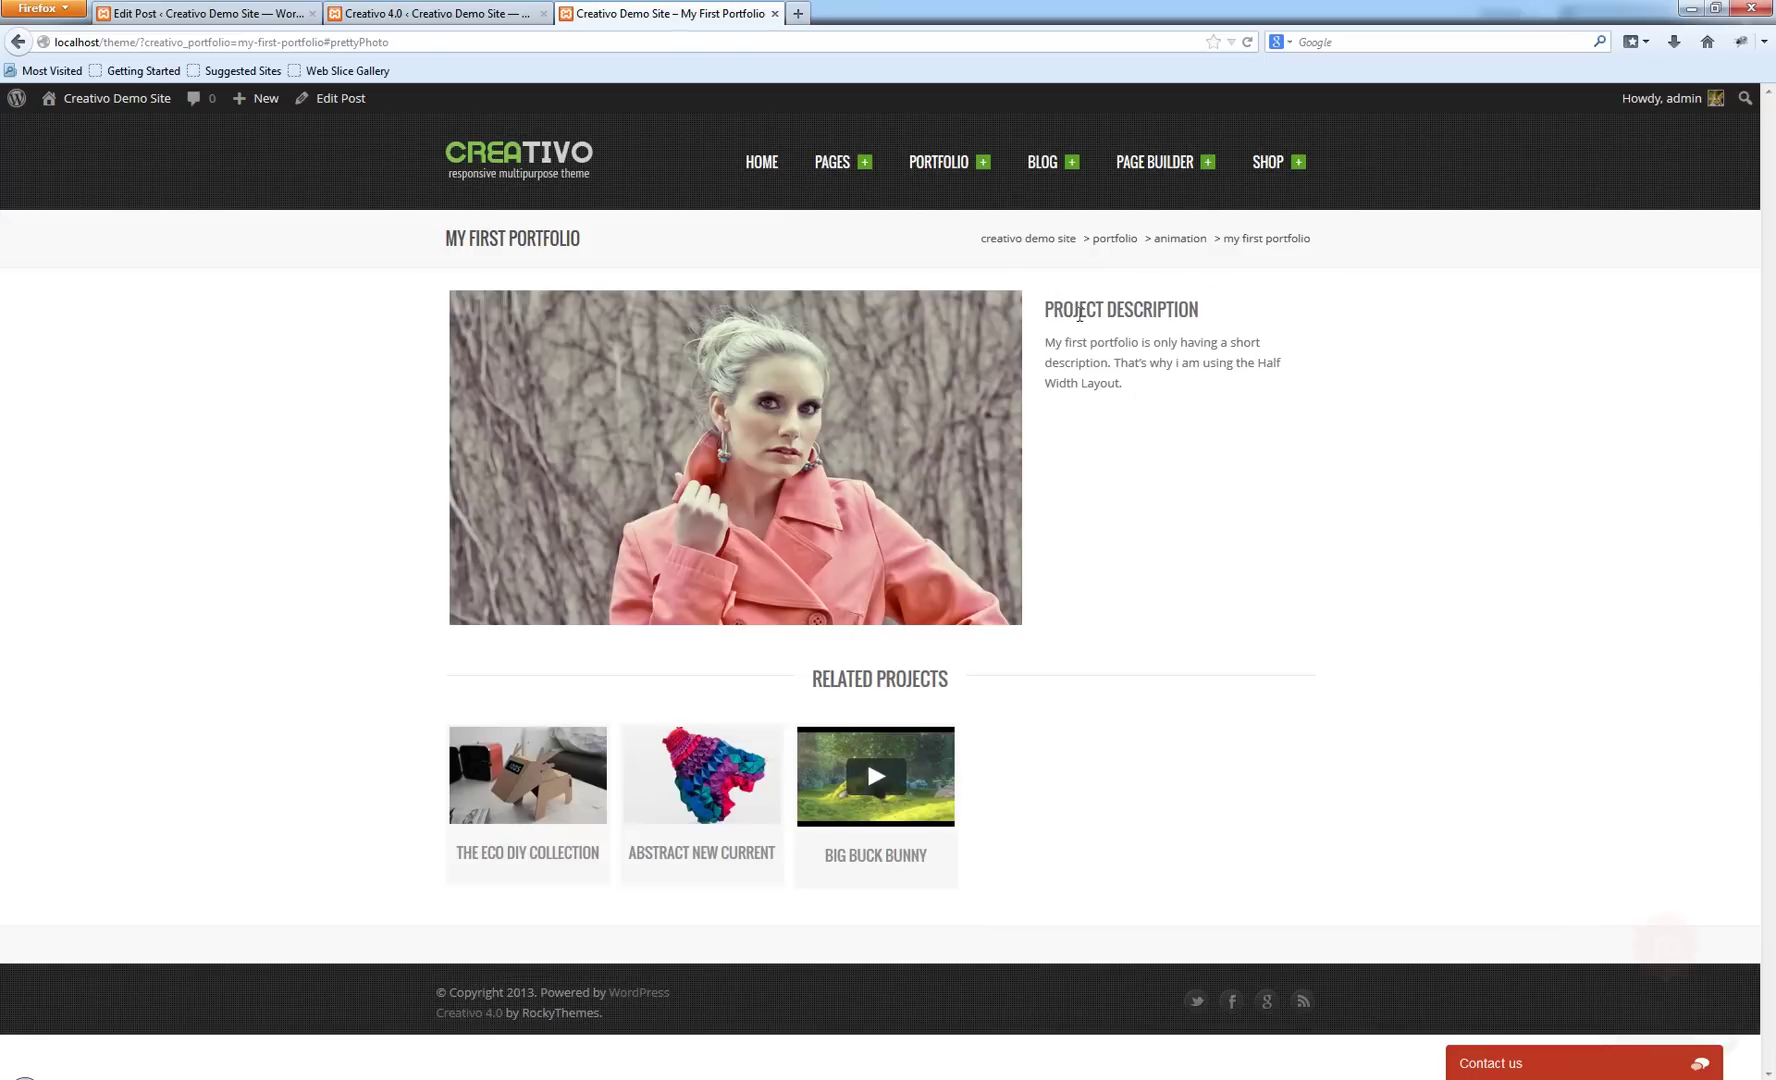
left_click_drag(1052, 342, 1130, 385)
left_click(1130, 385)
left_click(470, 17)
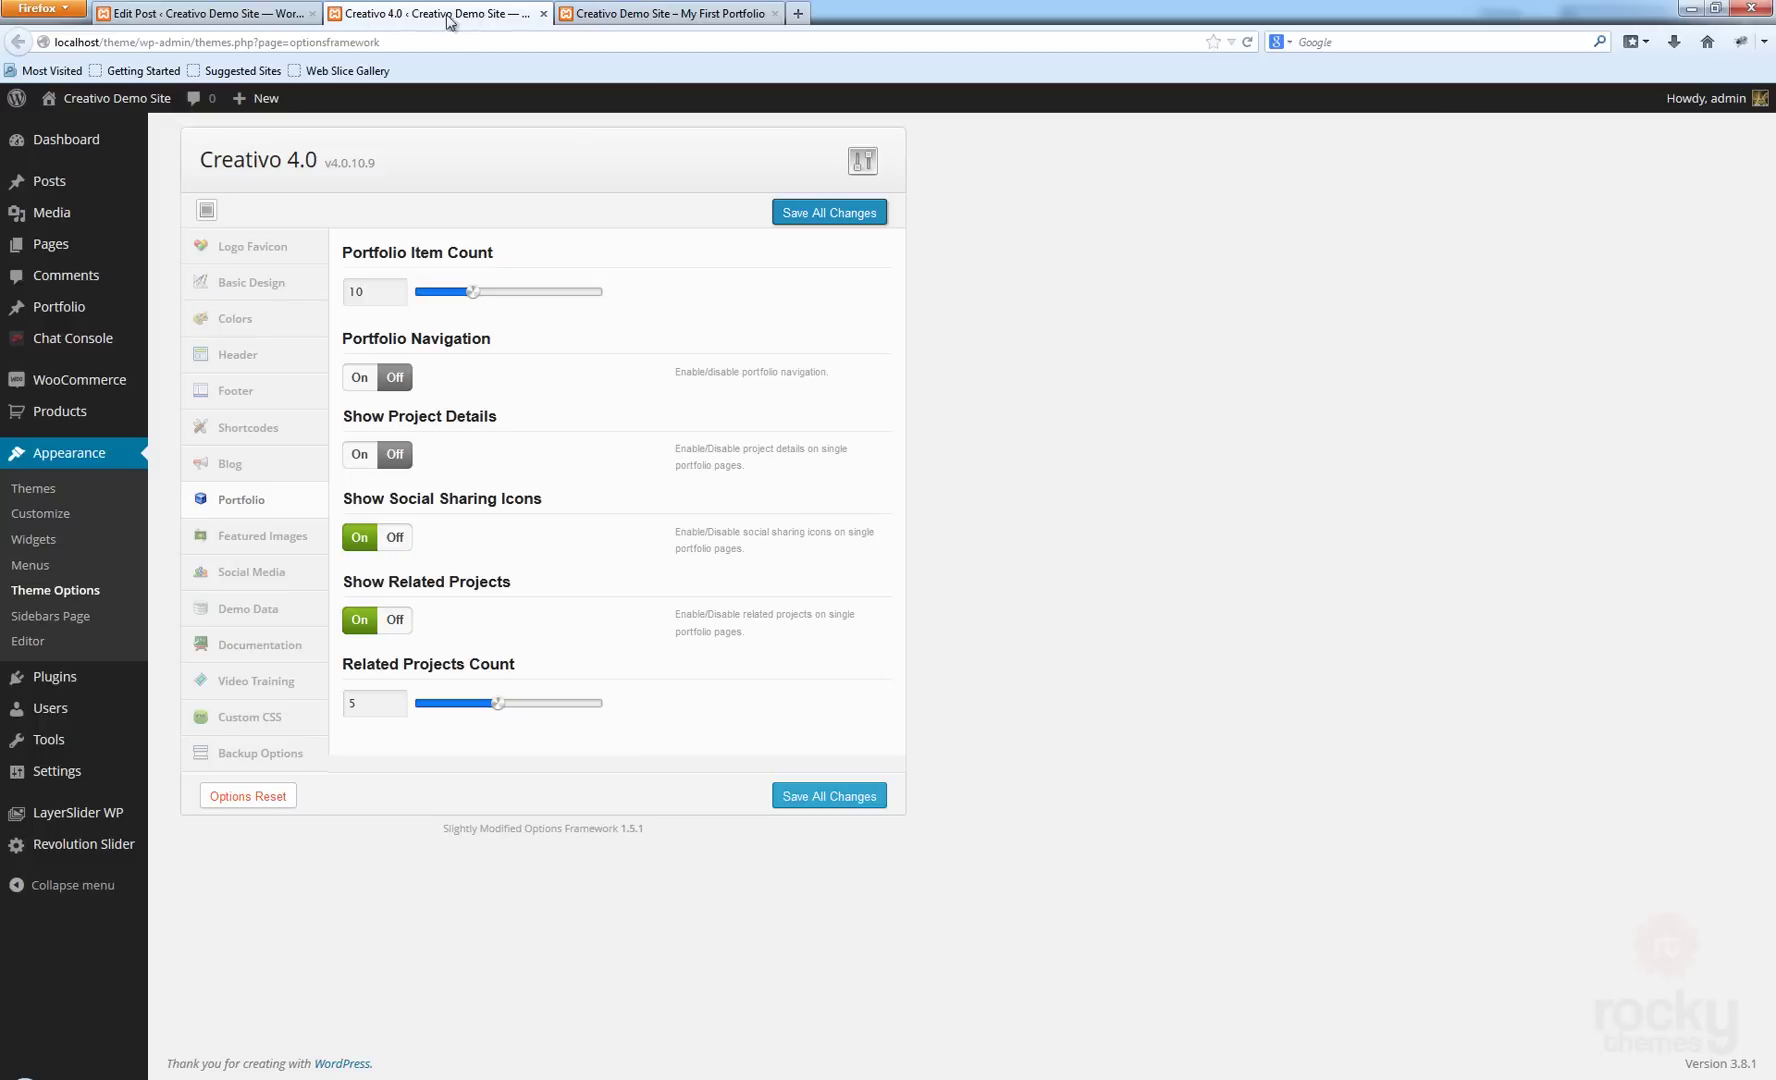
left_click(222, 13)
Copy the description sentence, paste extra copies after it, and update the post.
left_click_drag(762, 405, 125, 395)
key("ctrl+c")
left_click(769, 428)
key("ctrl+v")
key("ctrl+v")
key("ctrl+v")
left_click(1698, 437)
left_click(665, 13)
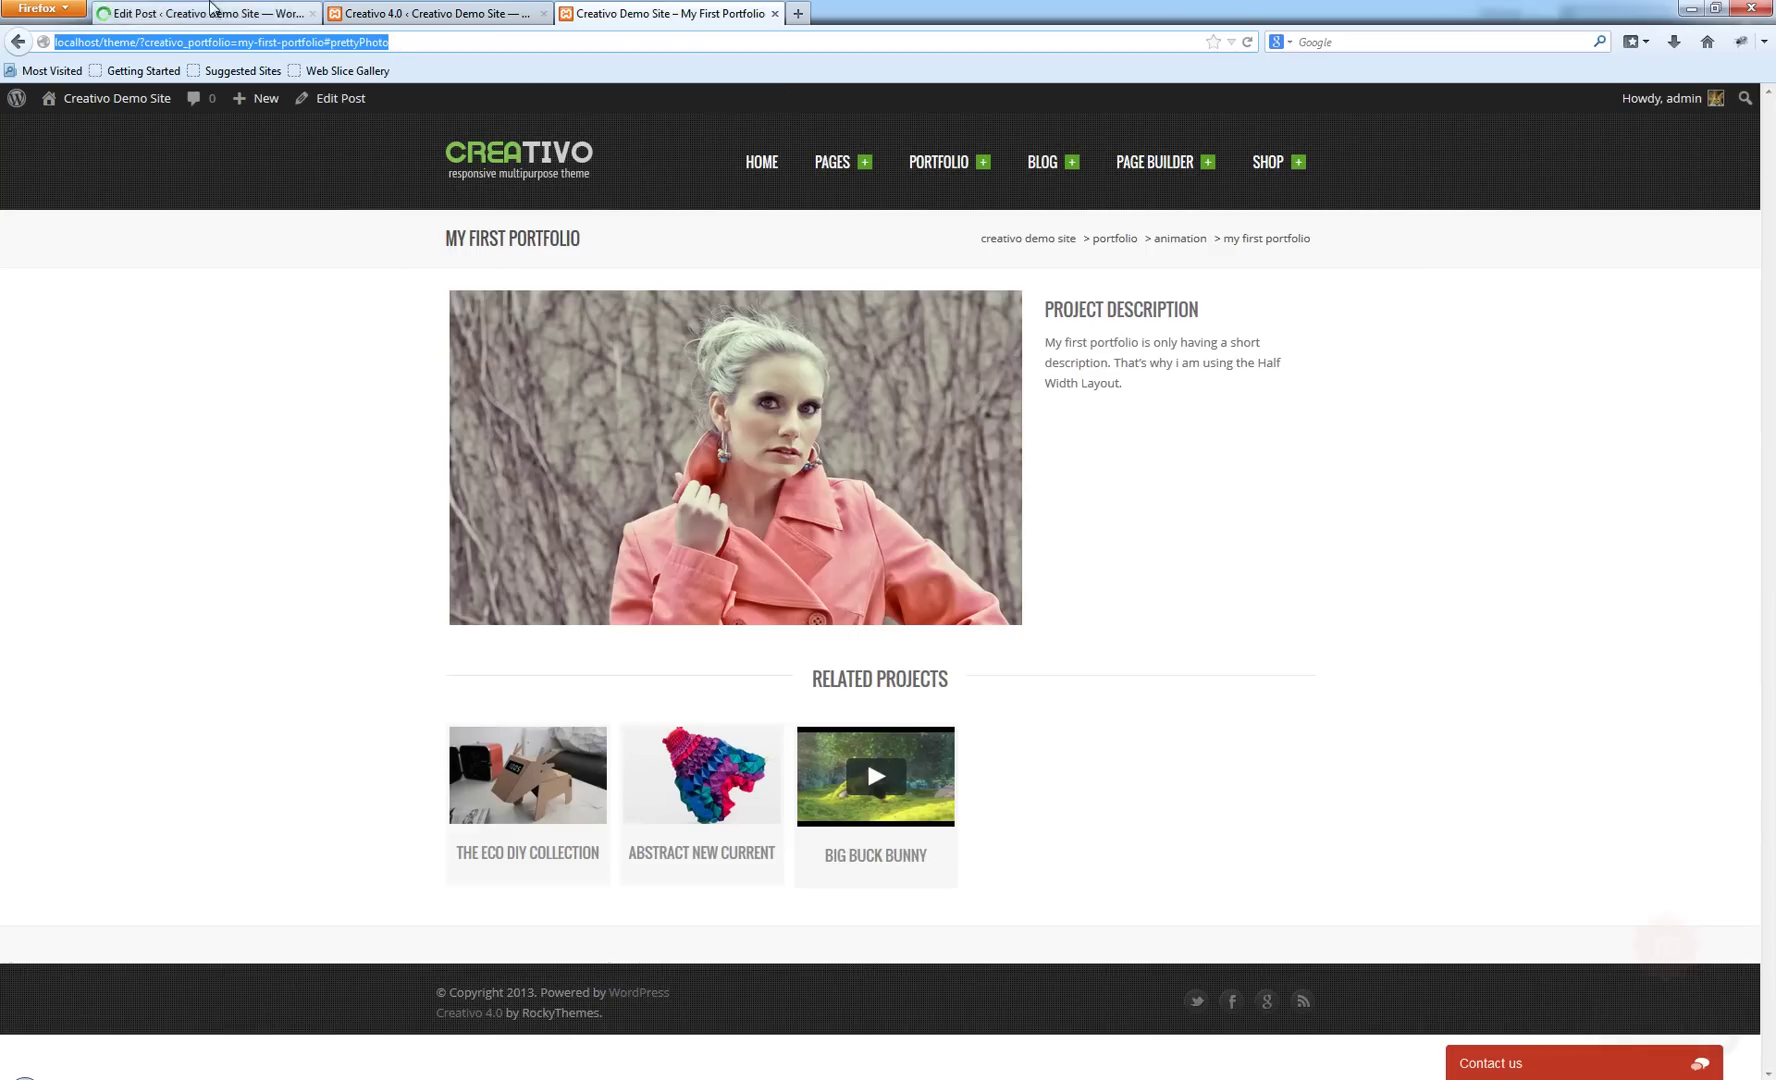
left_click(210, 10)
Paste two more copies of the sentence, update the post, and reload the live page.
key("ctrl+v")
key("ctrl+v")
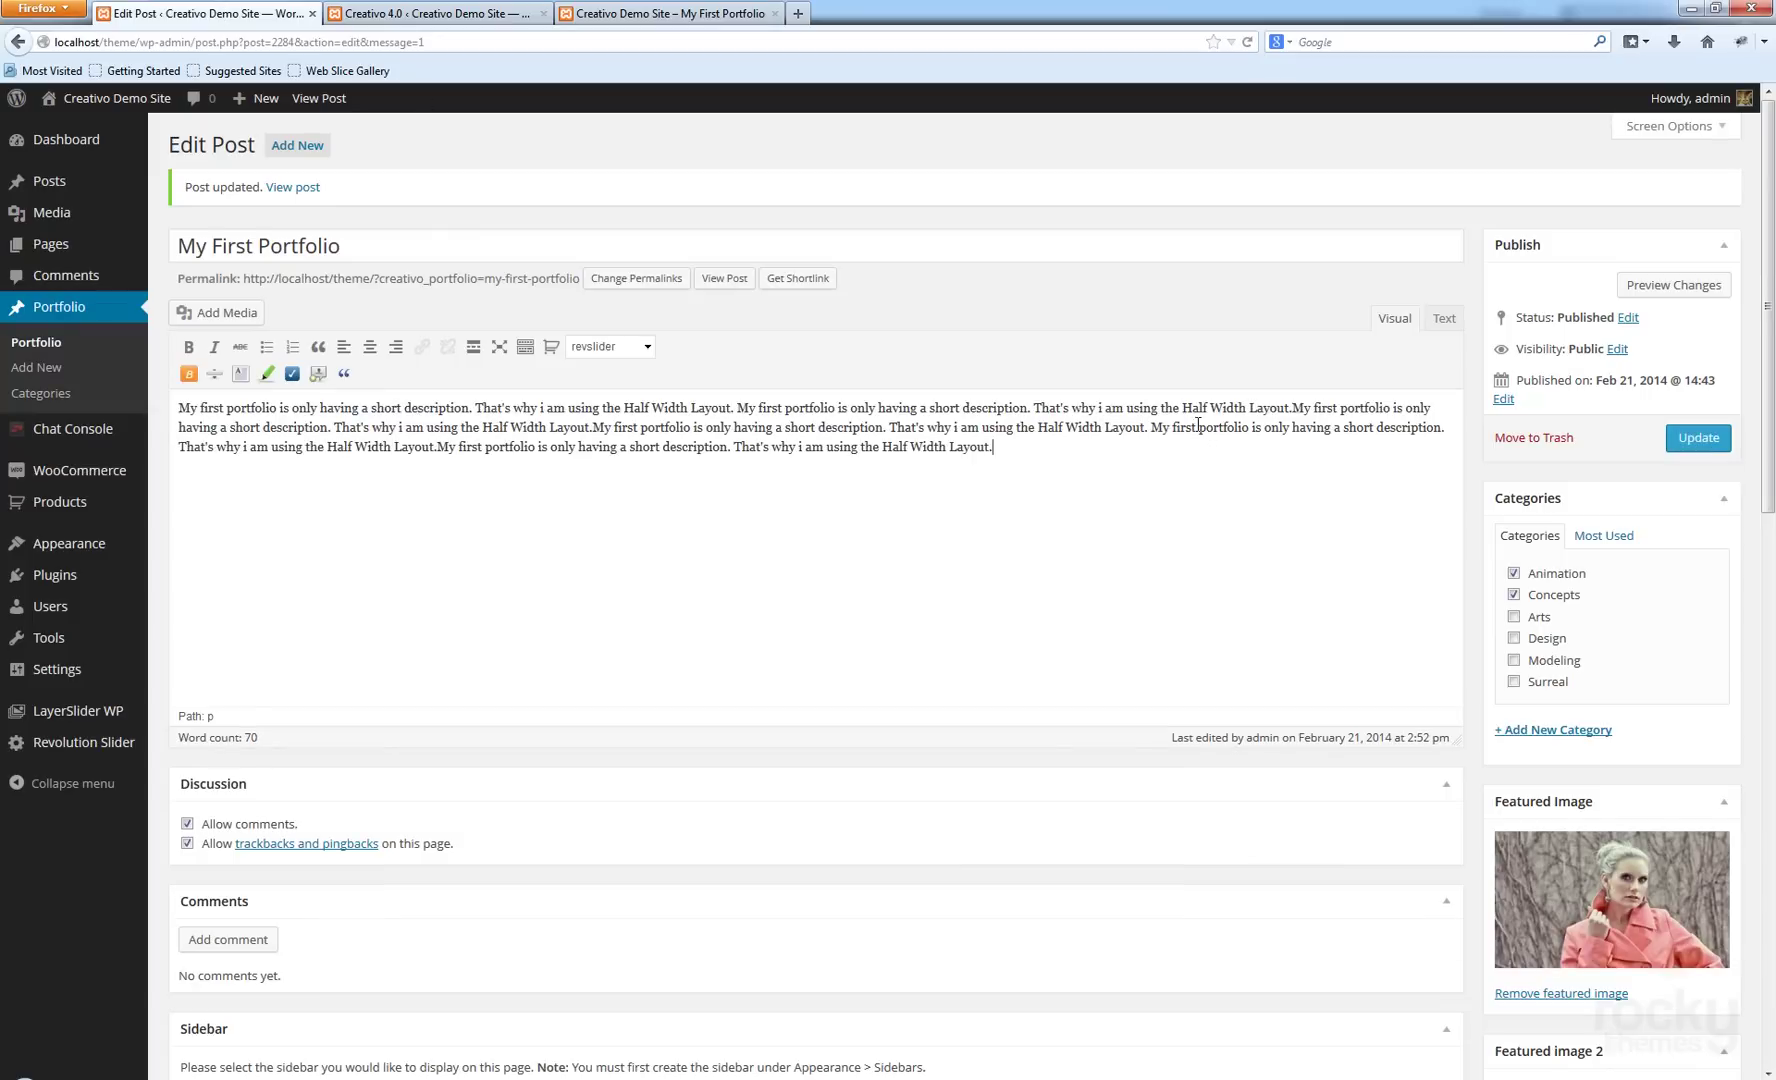
left_click(1675, 442)
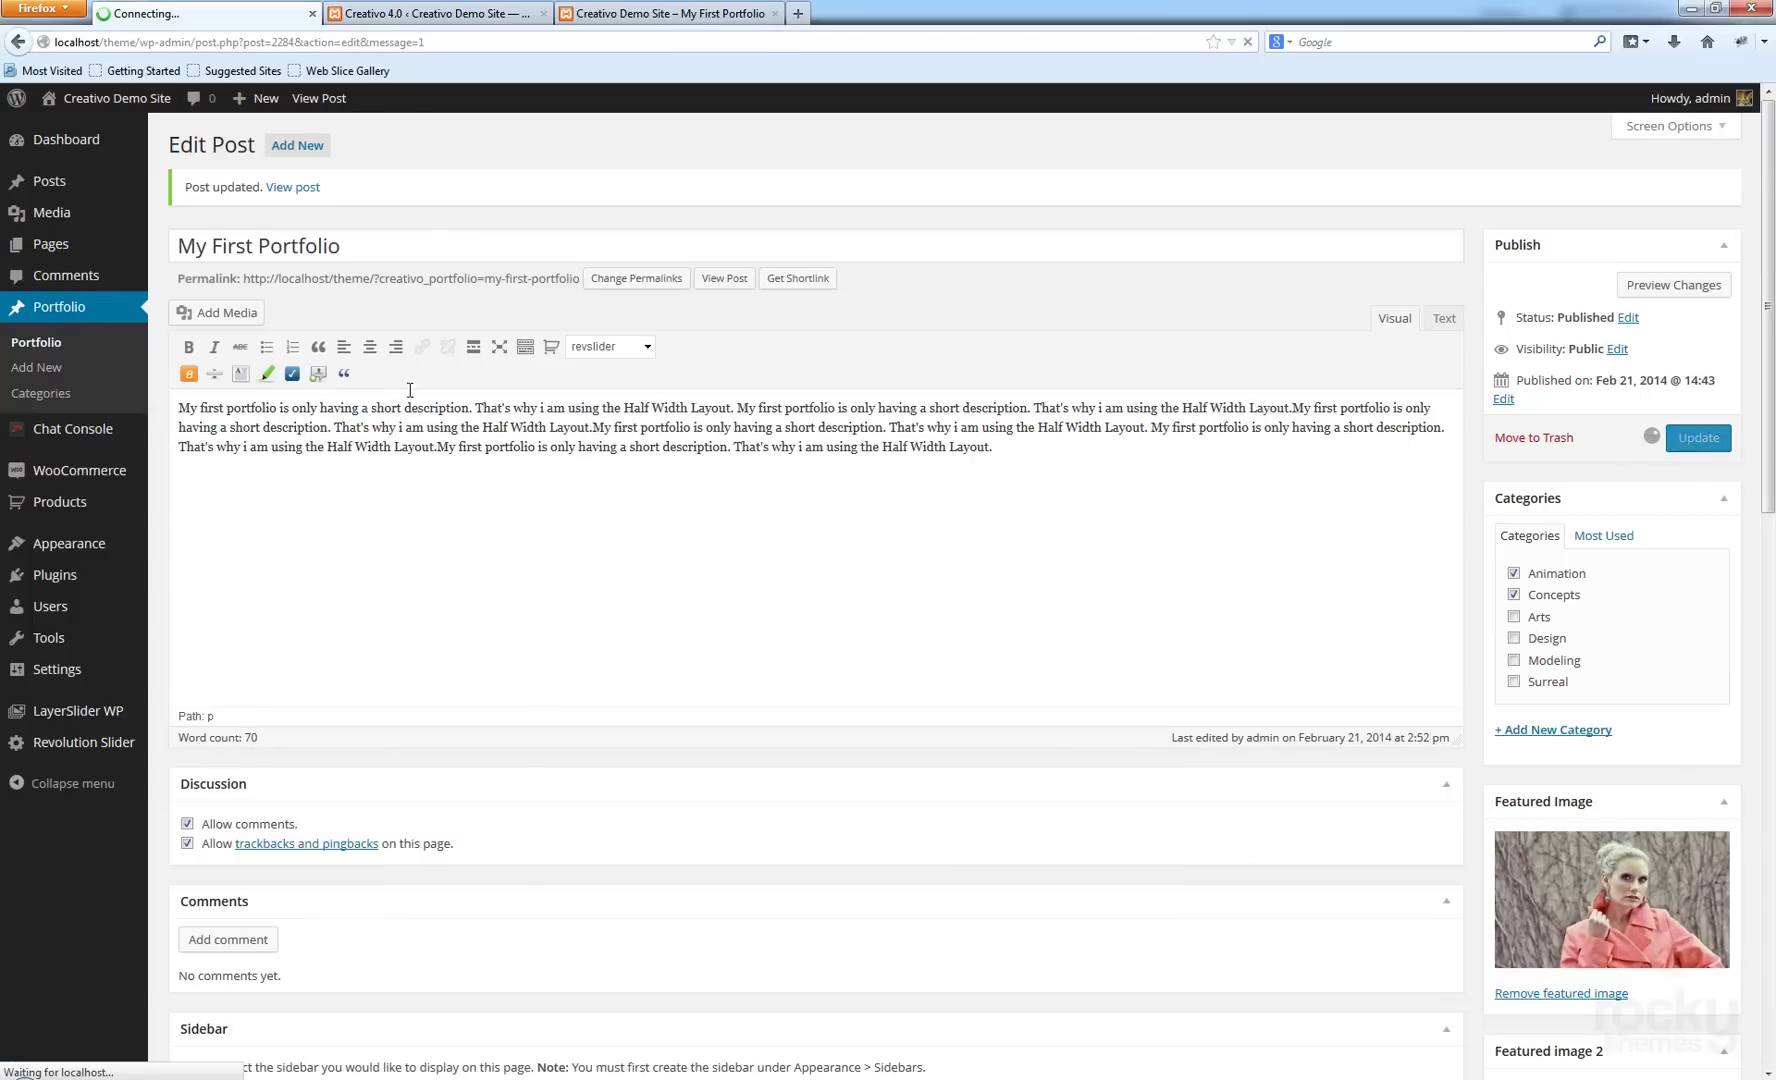
left_click(652, 14)
key("F5")
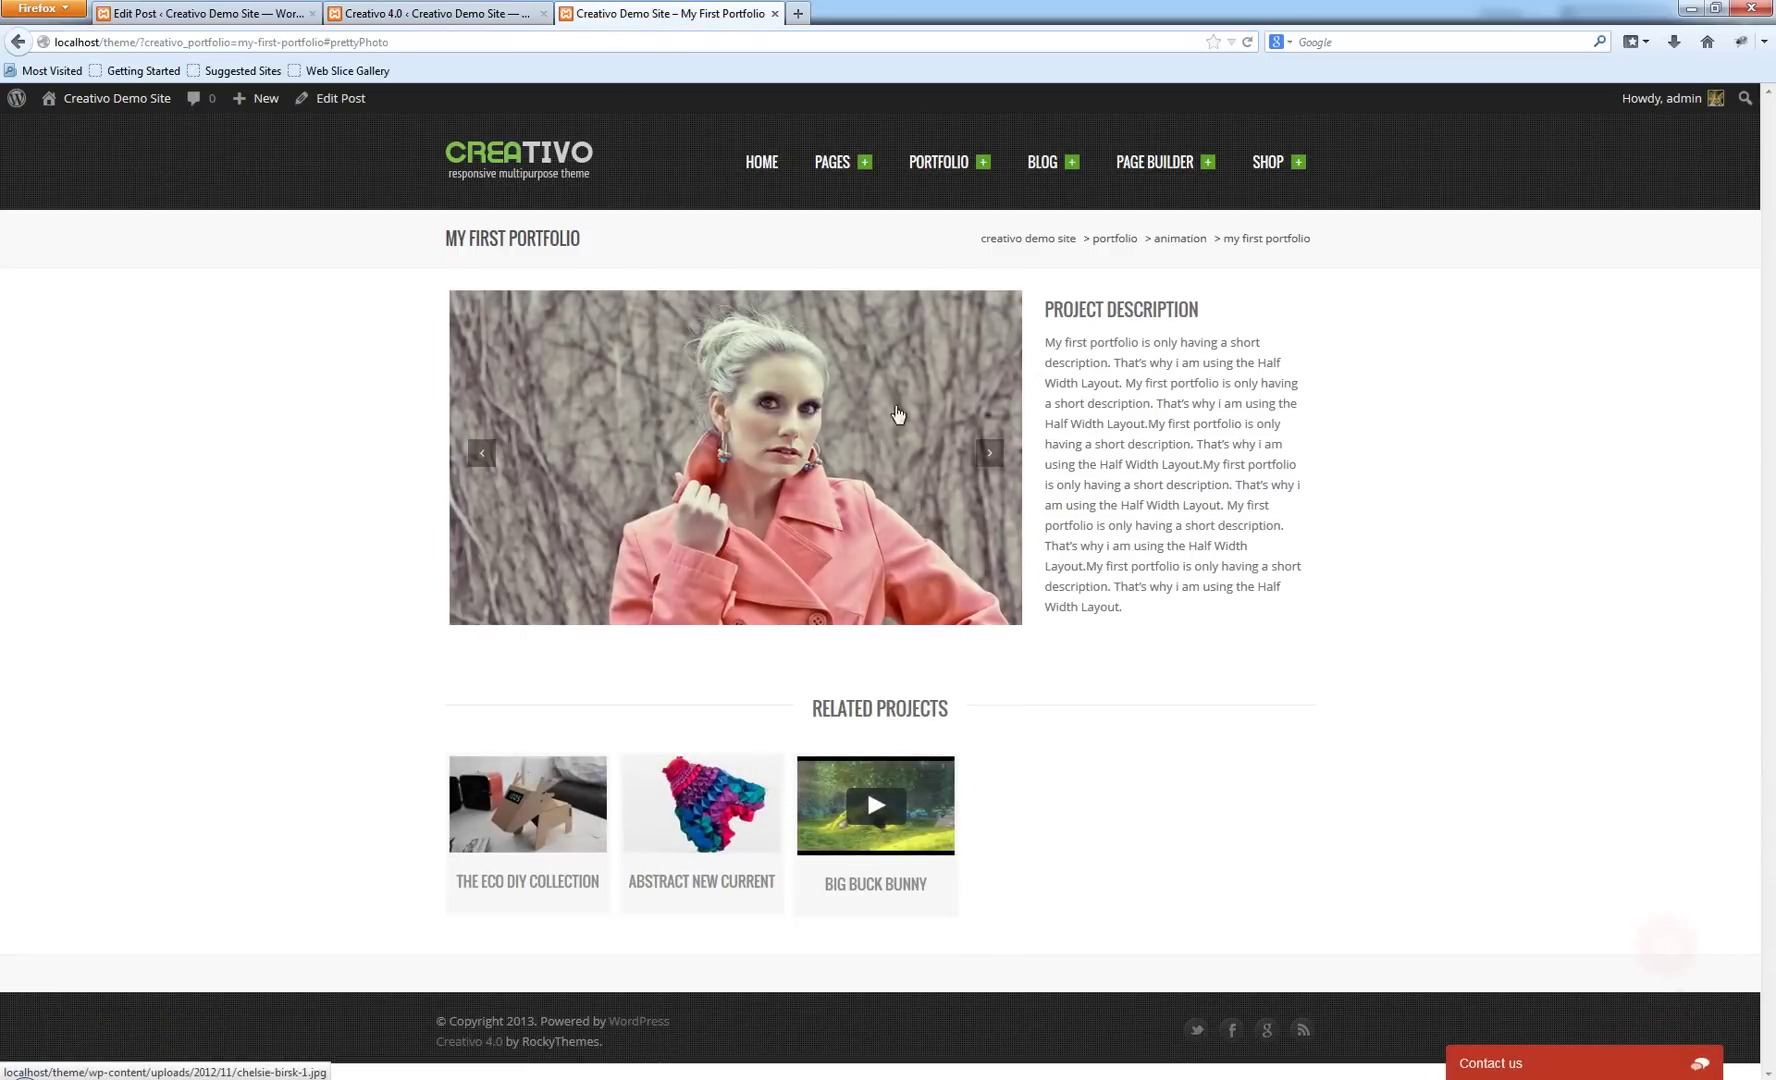
Check the longer description and next slider photo on the live portfolio page.
left_click(992, 460)
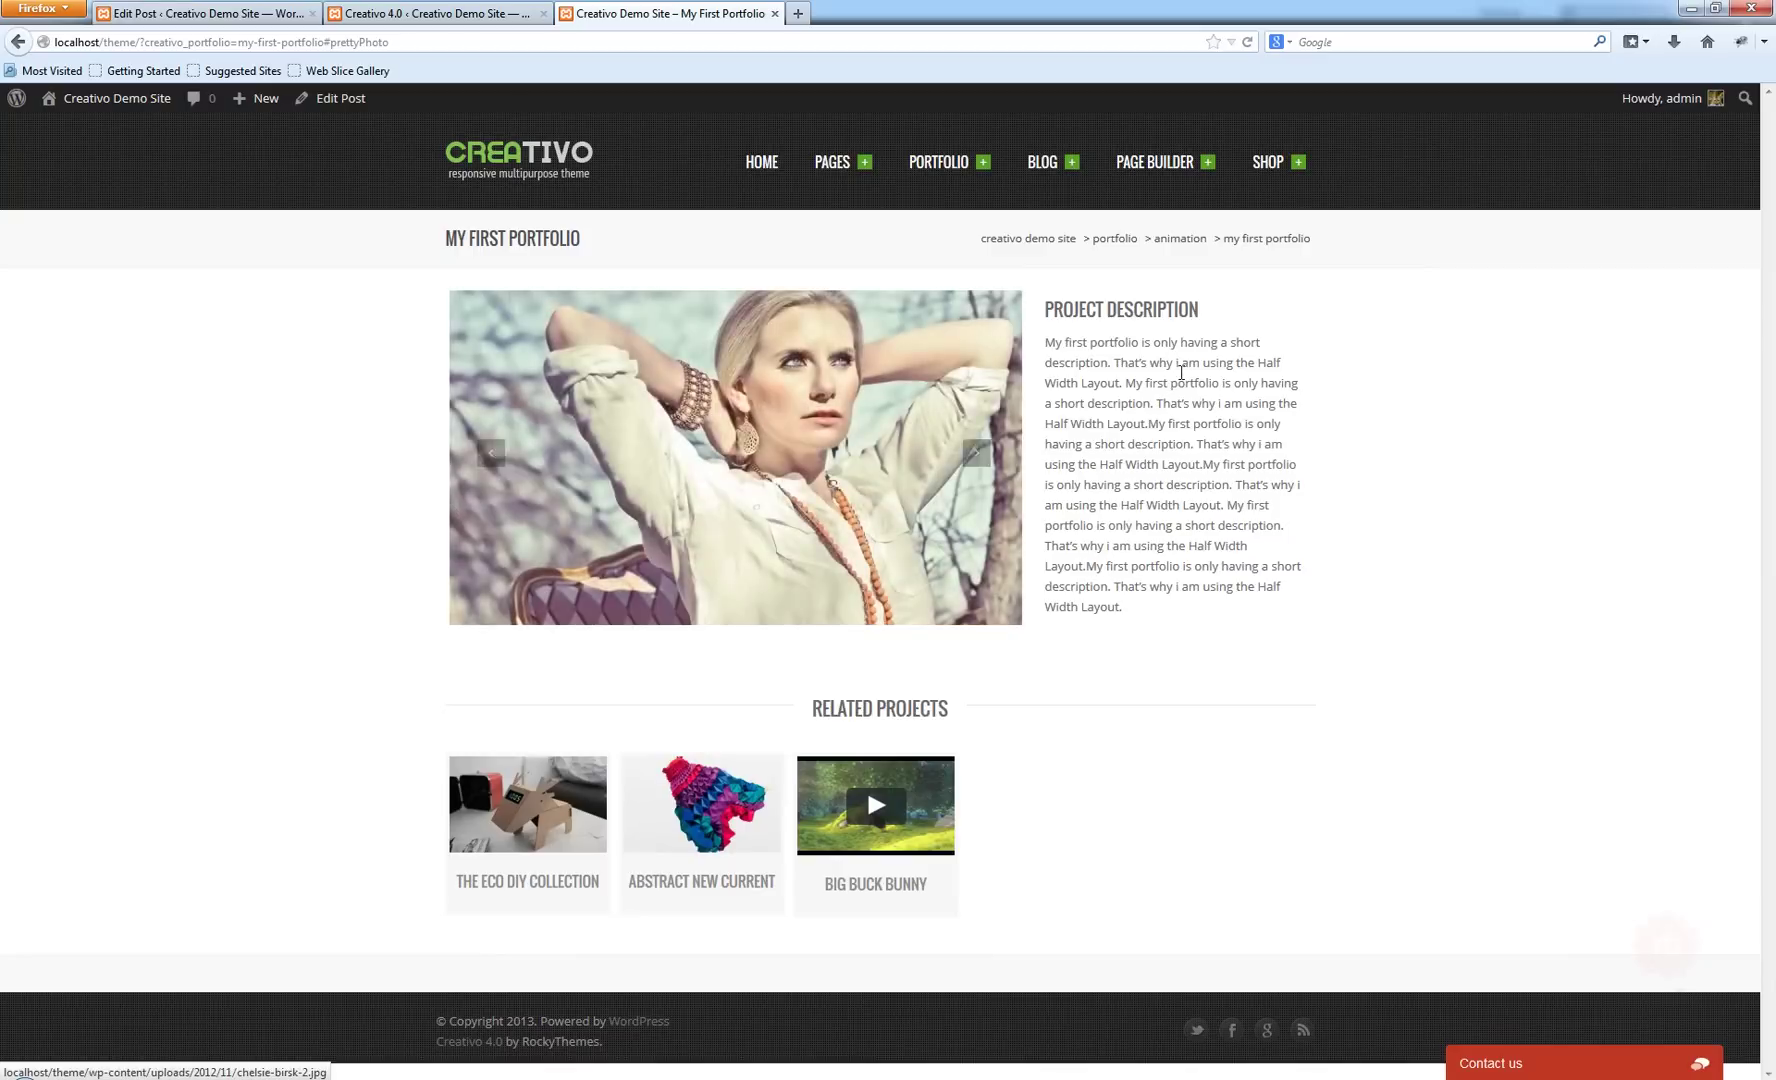
left_click_drag(1053, 310, 1221, 325)
left_click(1207, 379)
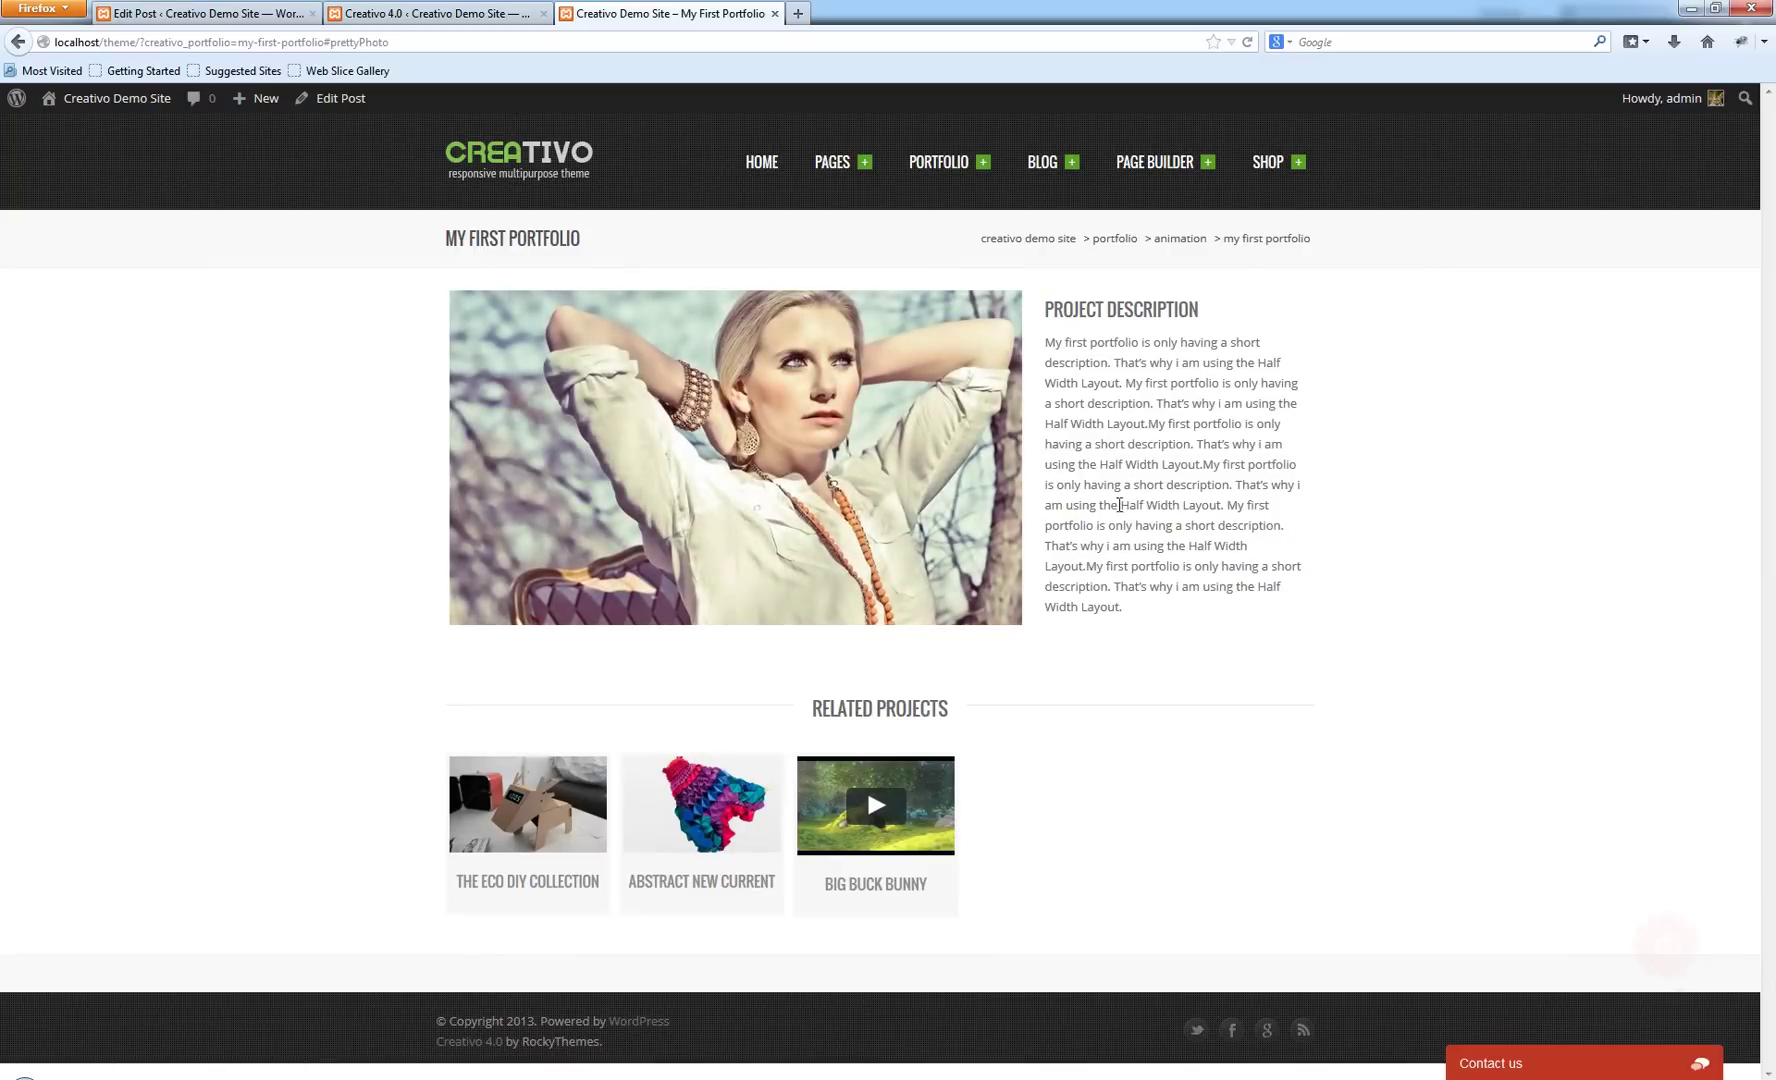
left_click(470, 12)
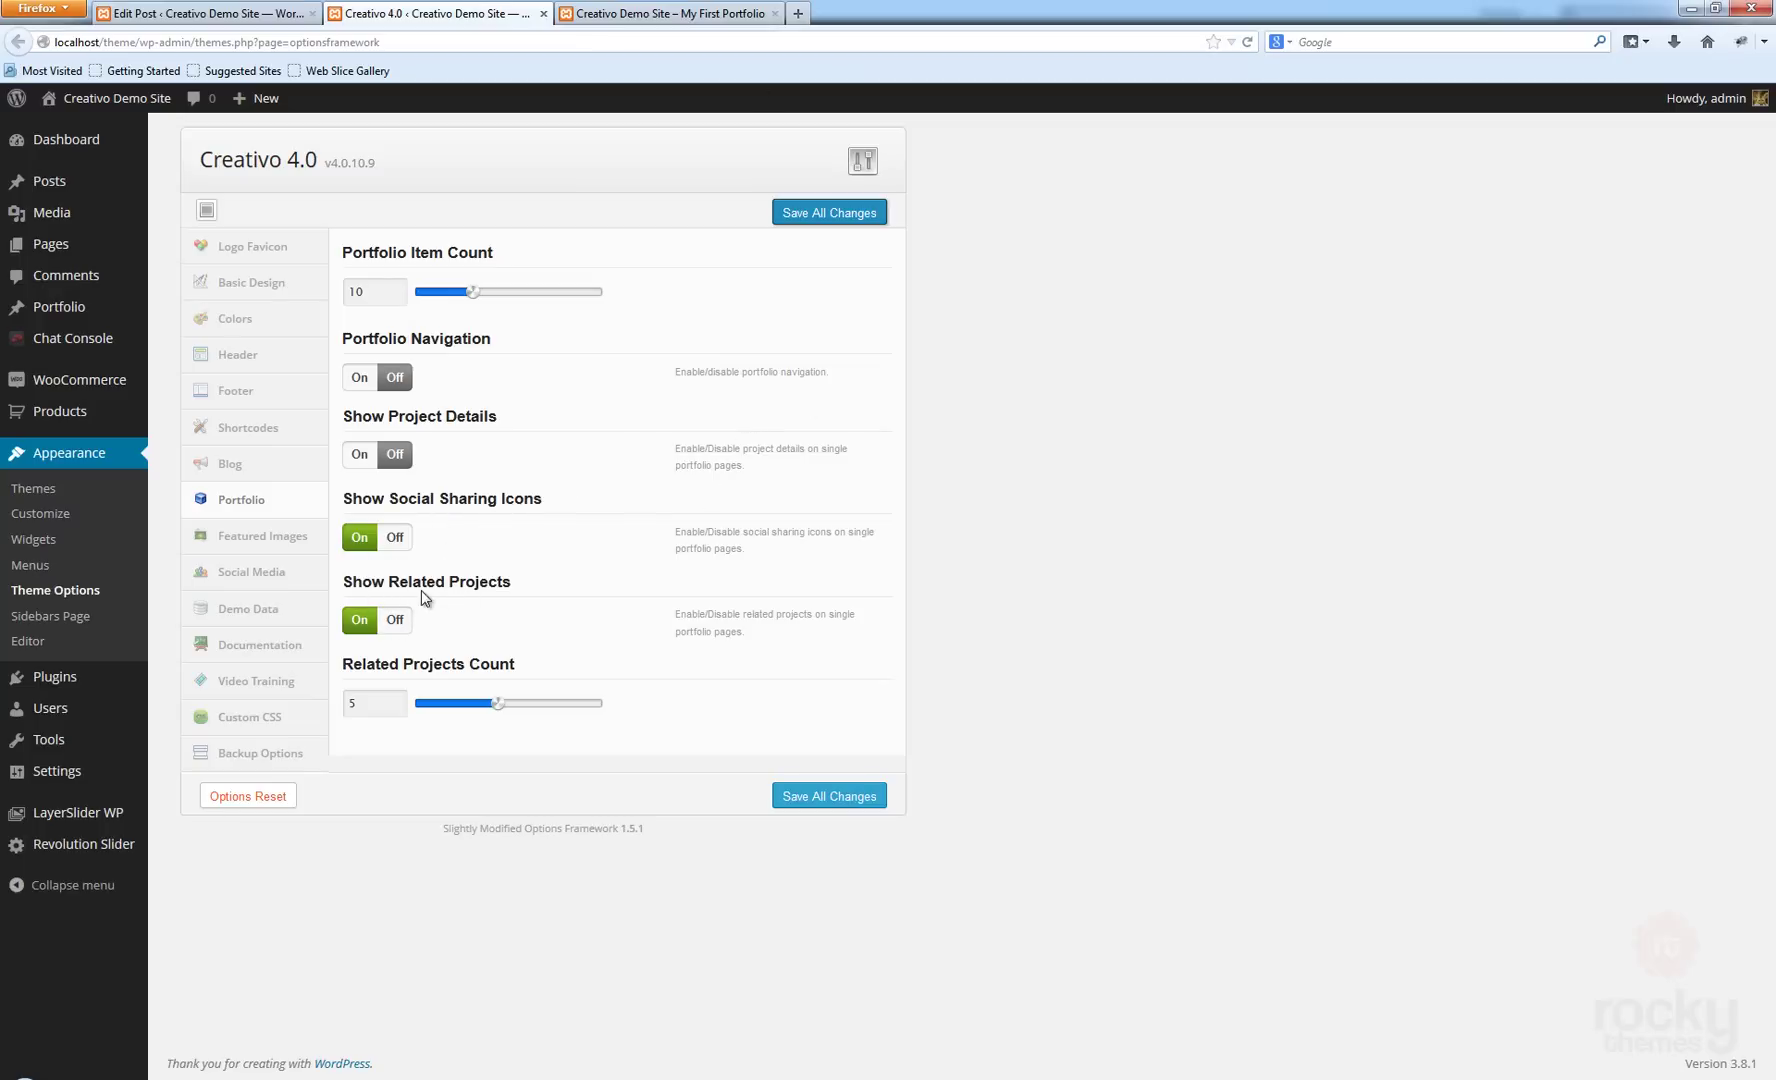
Set Show Related Projects to Off, save all changes, and confirm on the reloaded page.
left_click(395, 619)
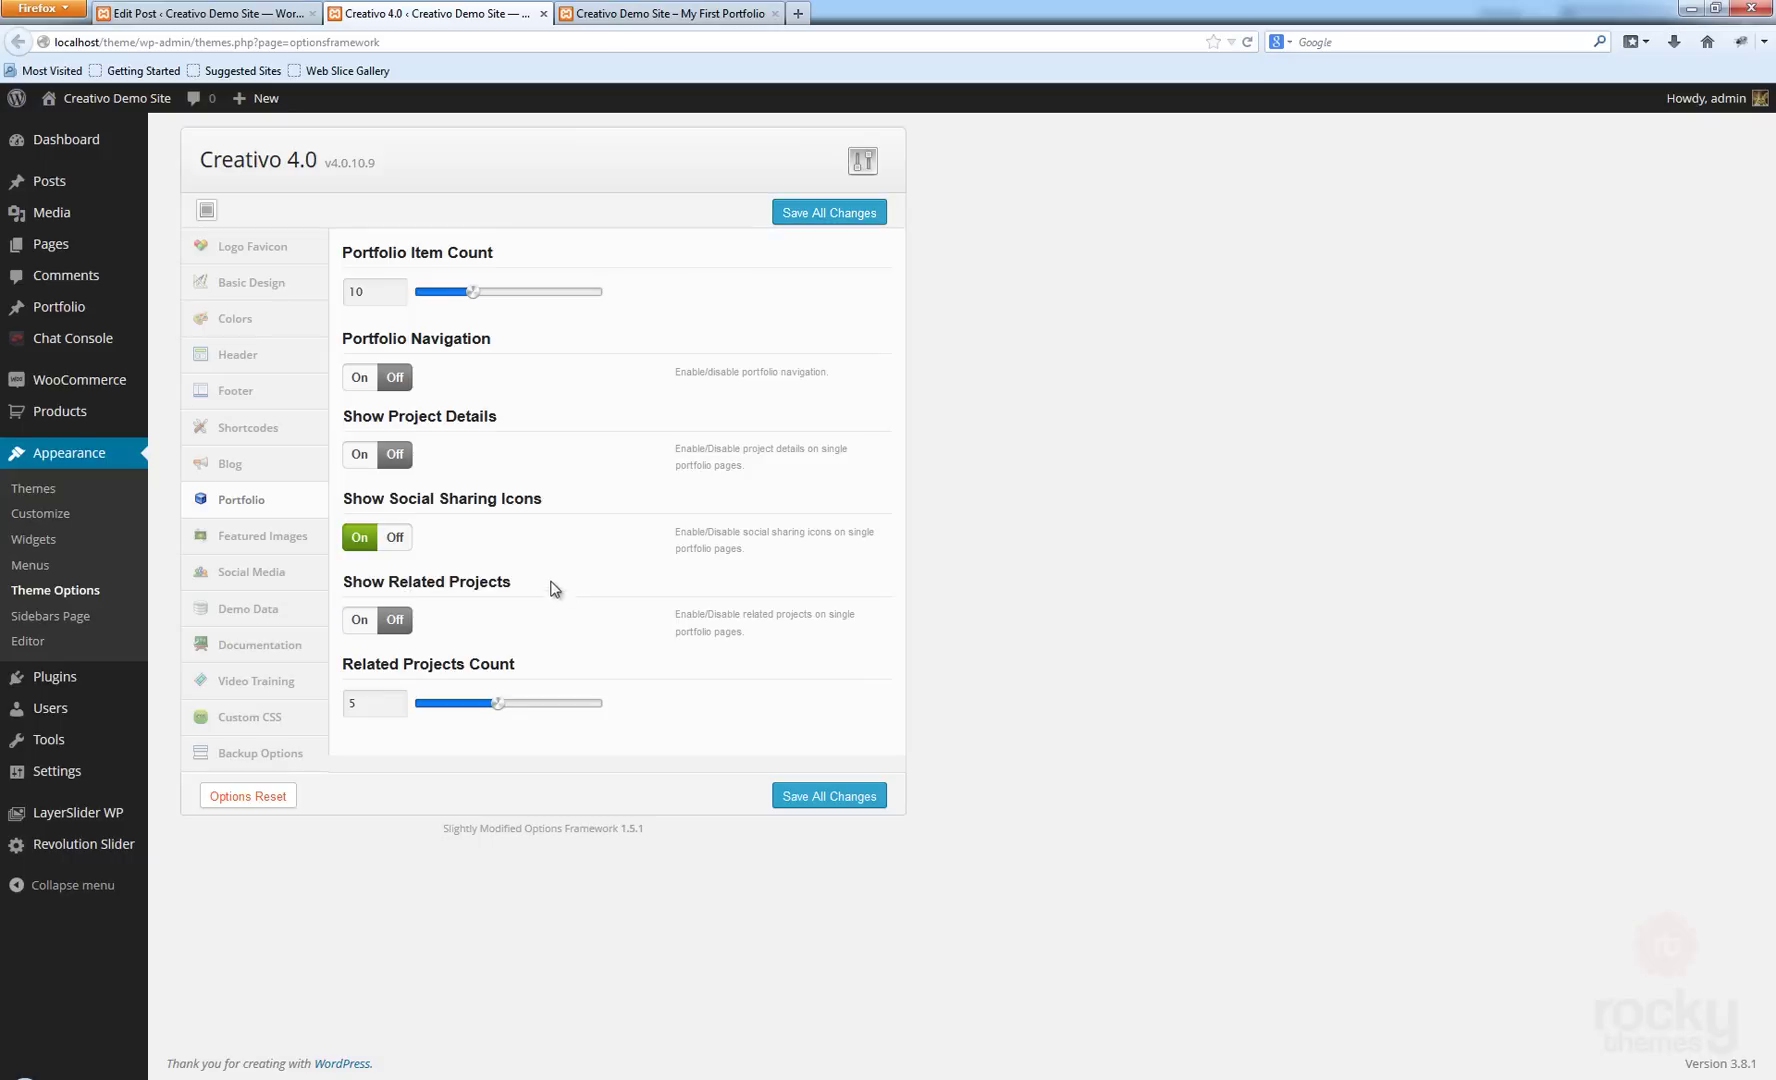
left_click(840, 214)
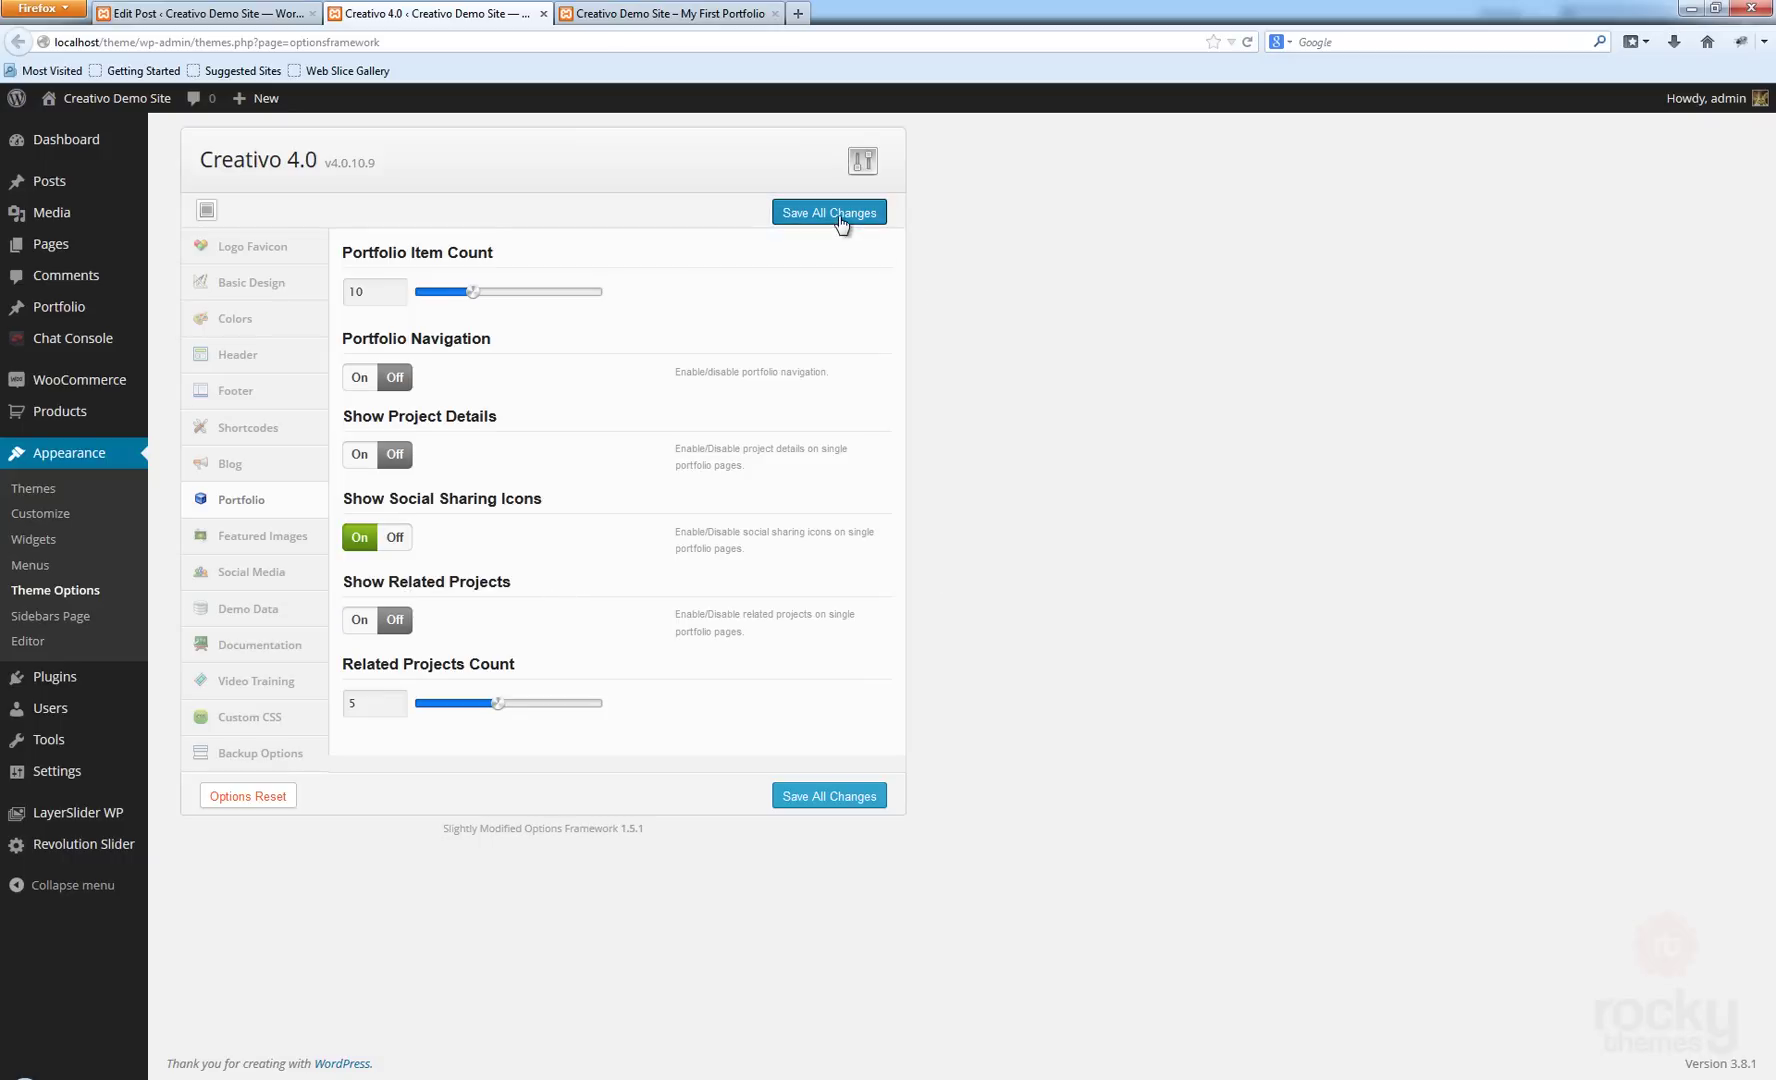
left_click(645, 16)
key("F5")
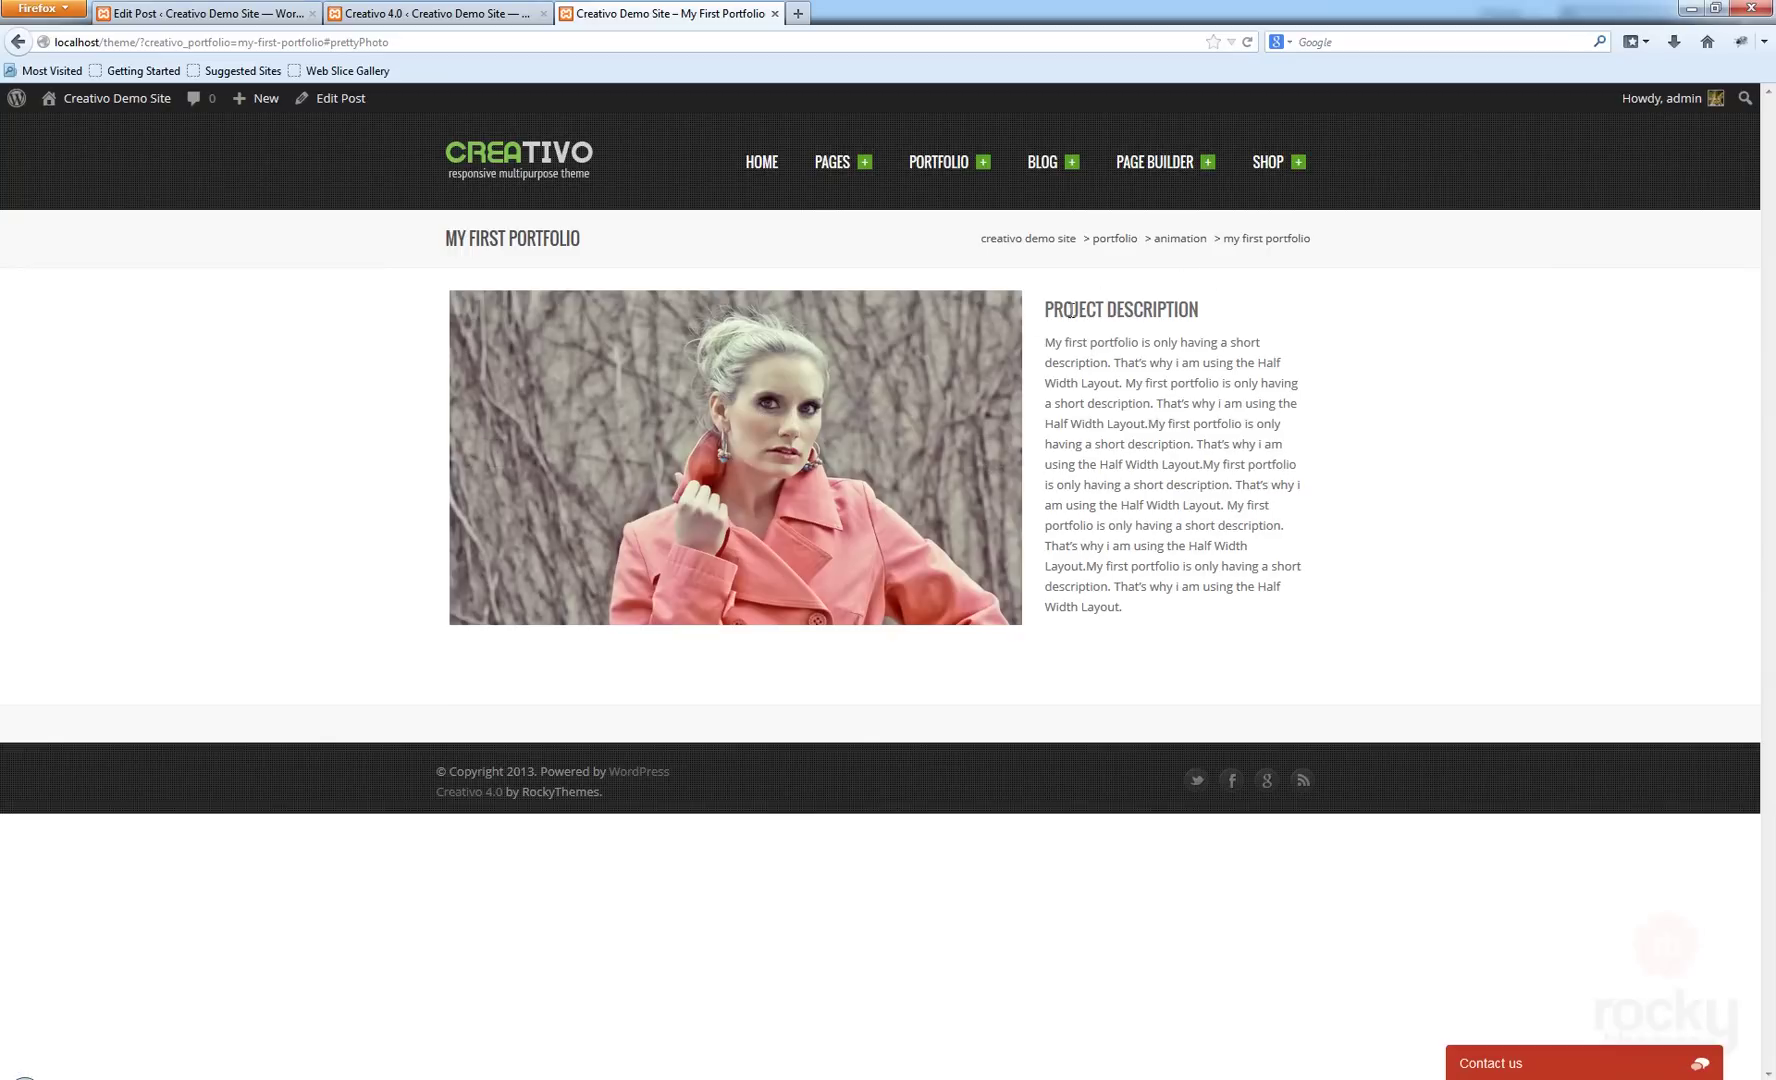
left_click_drag(1112, 313, 1200, 312)
left_click(1214, 345)
left_click(425, 14)
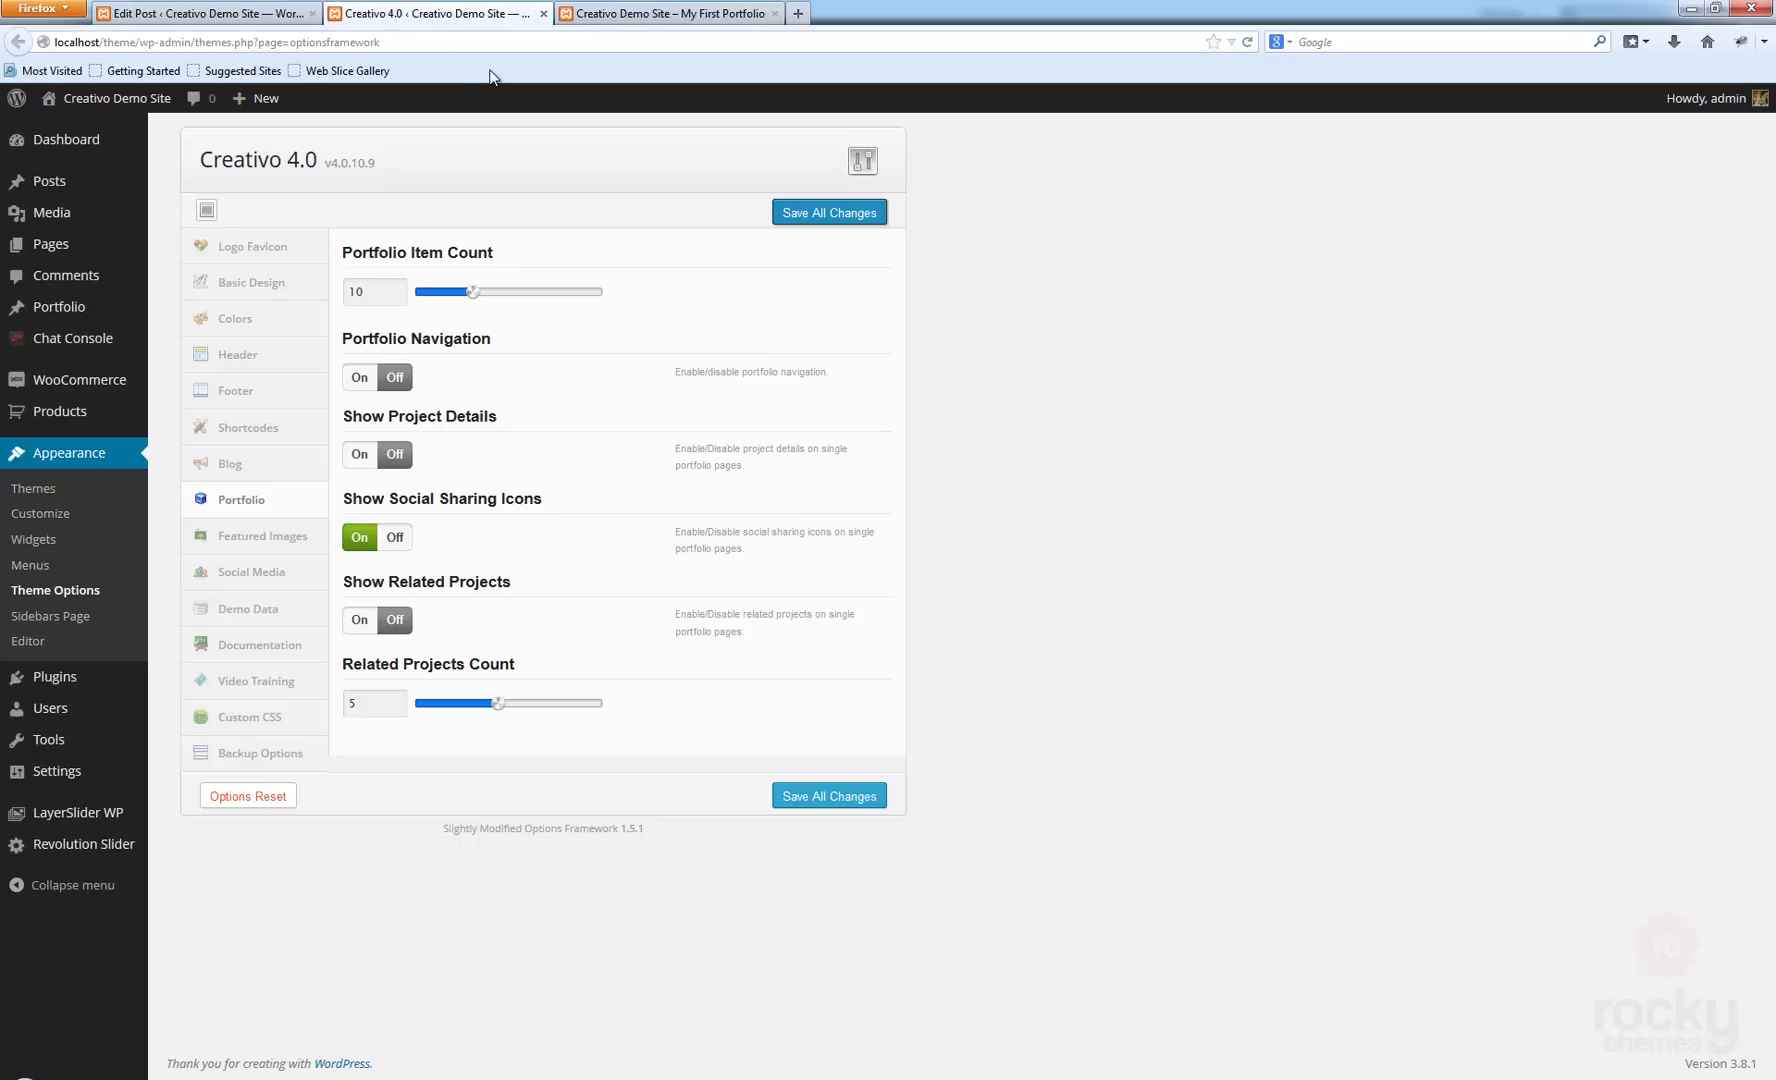
Turn Show Project Details On, Social Sharing Icons Off, Related Projects On, and save.
left_click(362, 455)
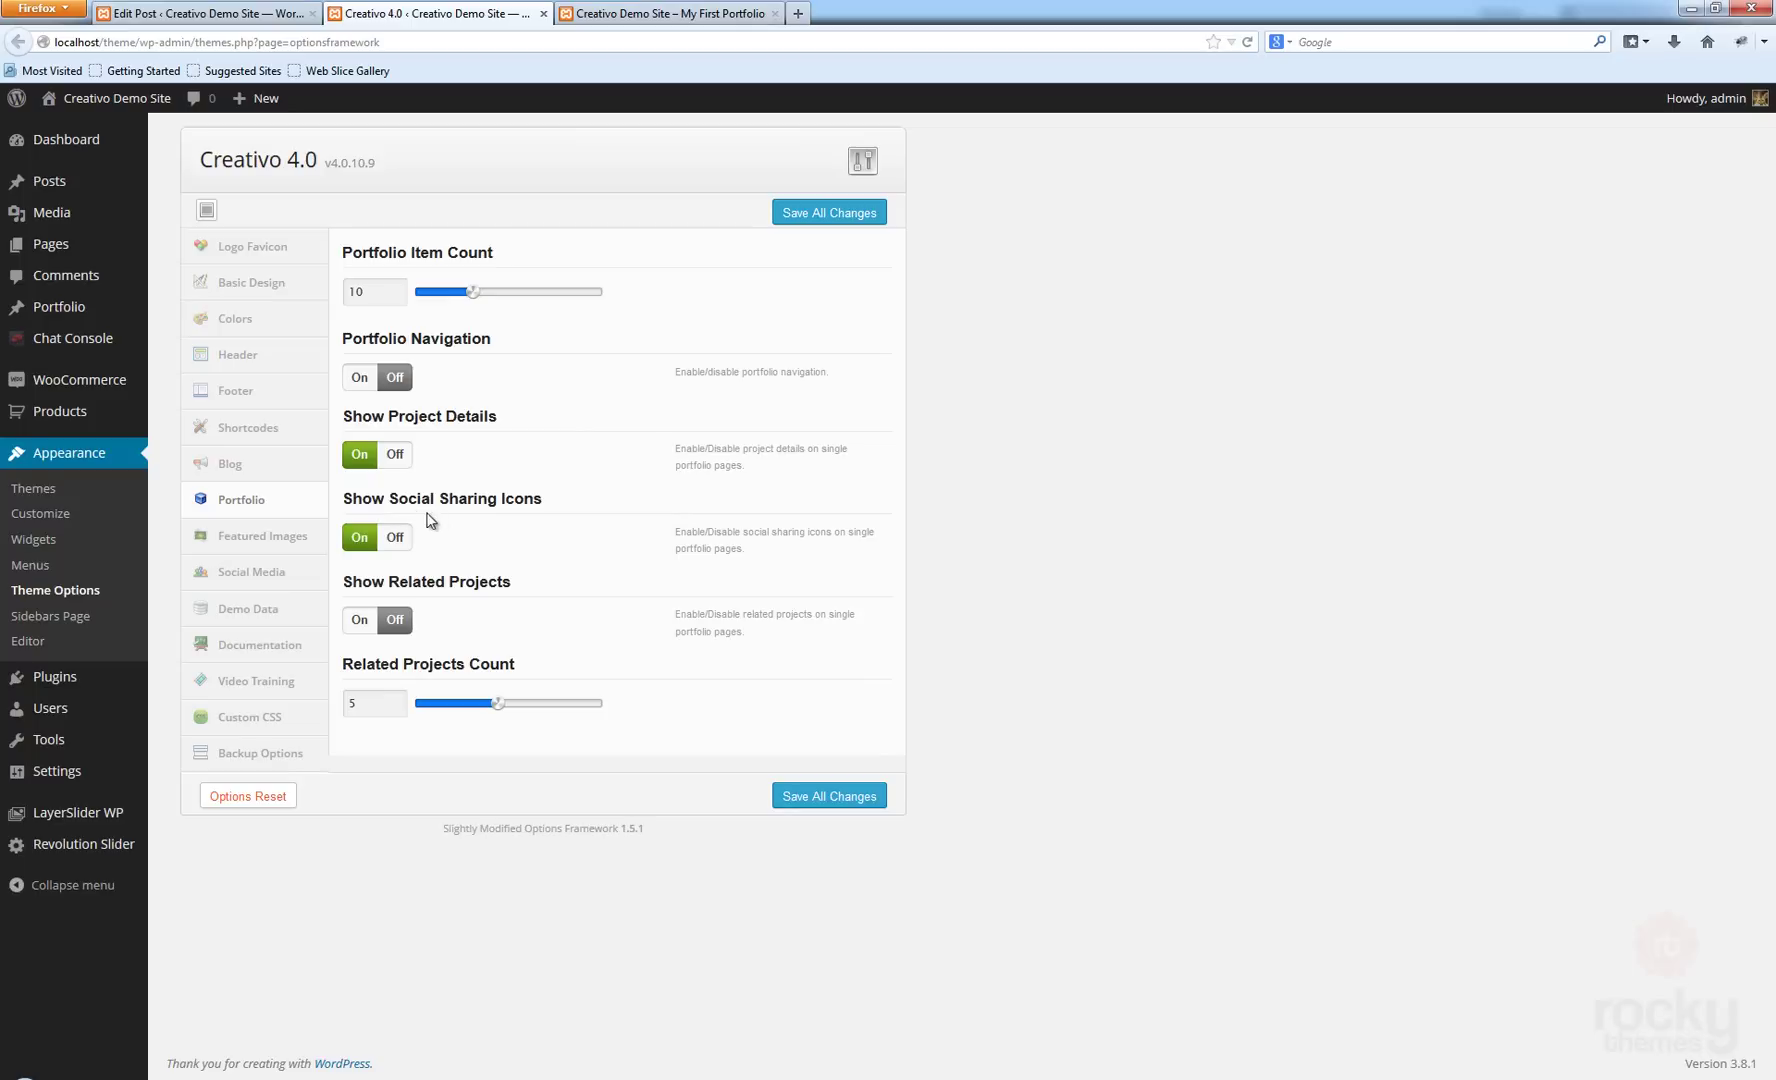
left_click(395, 537)
left_click(852, 216)
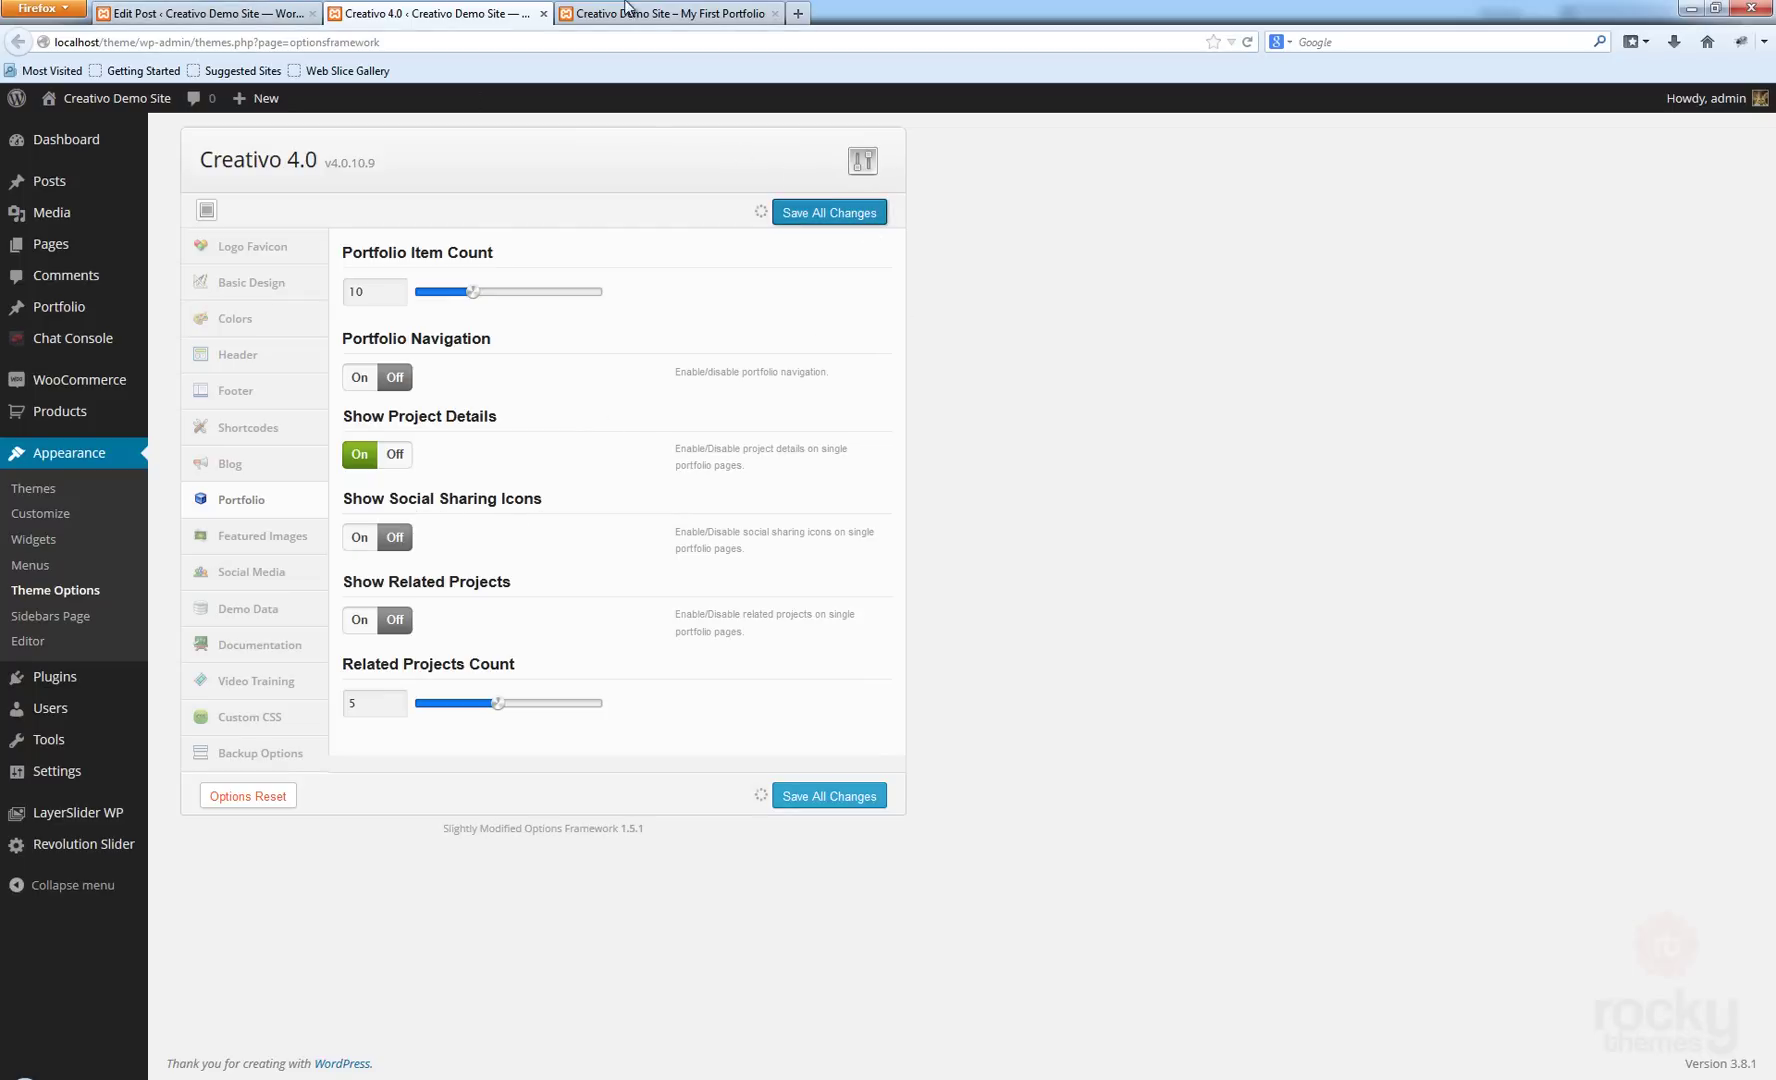
left_click(366, 620)
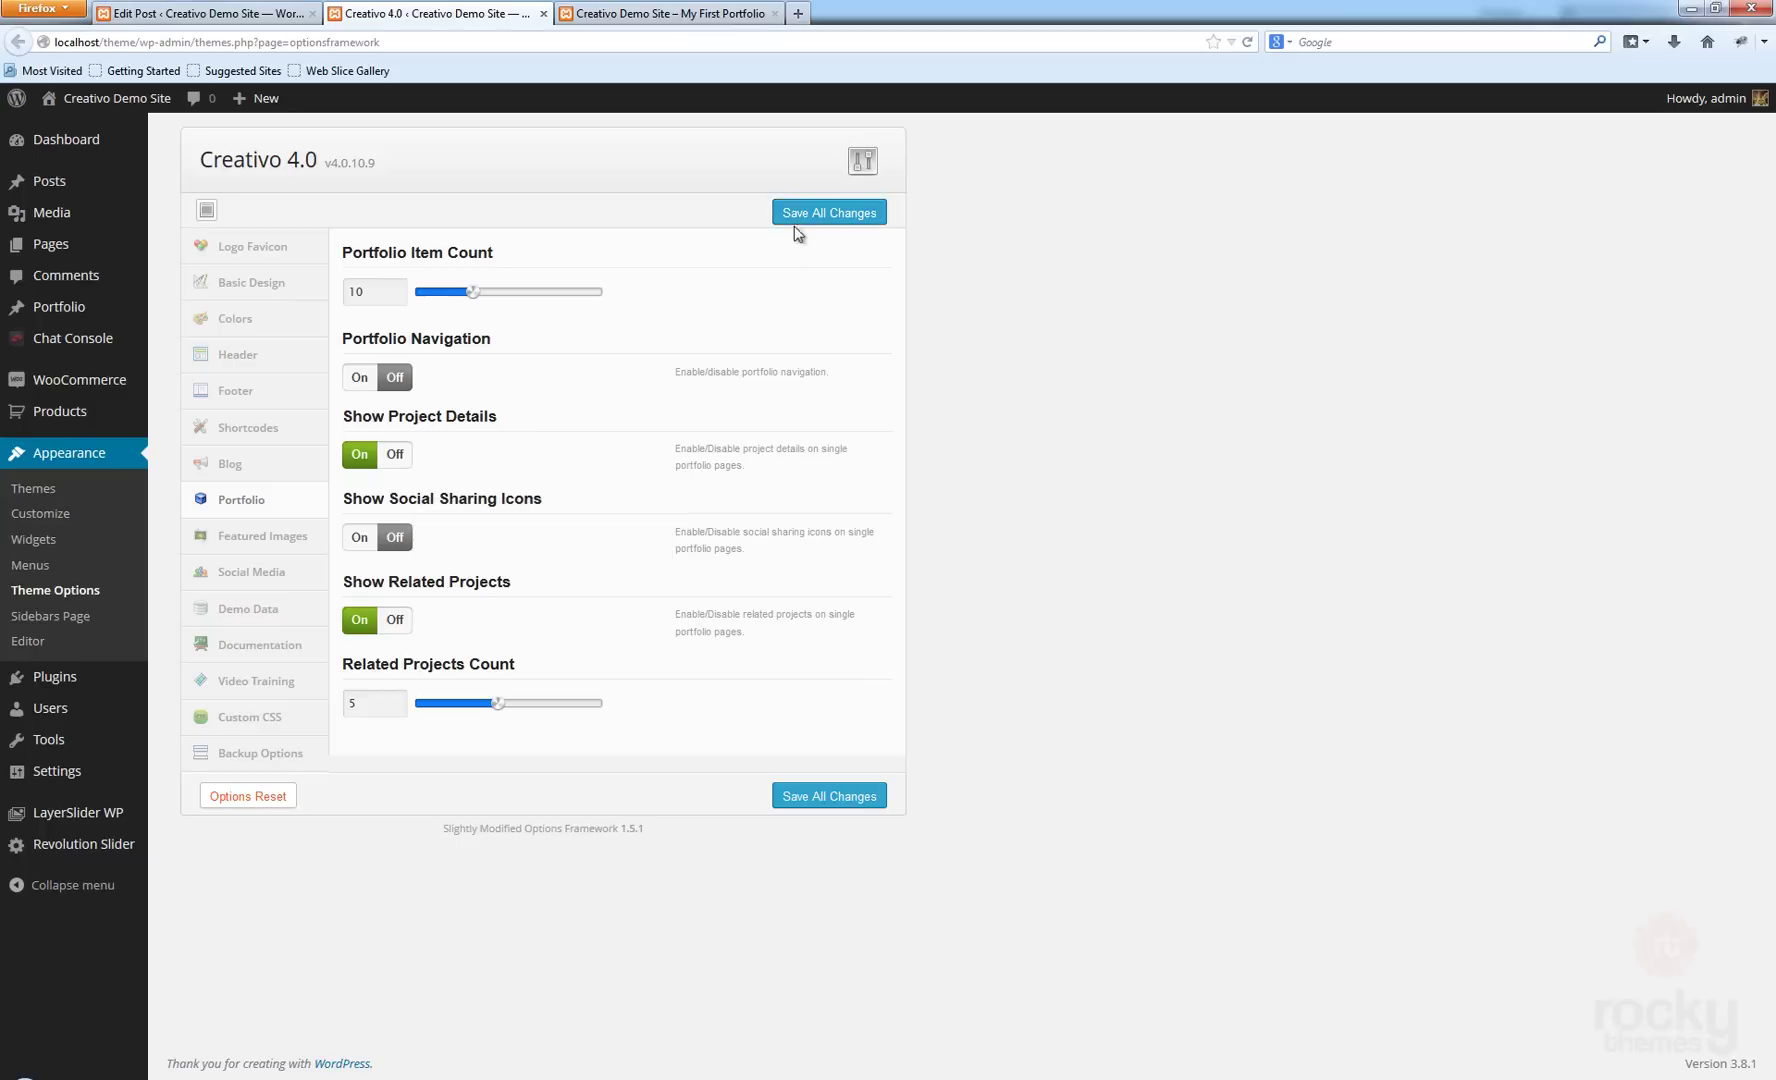
left_click(835, 216)
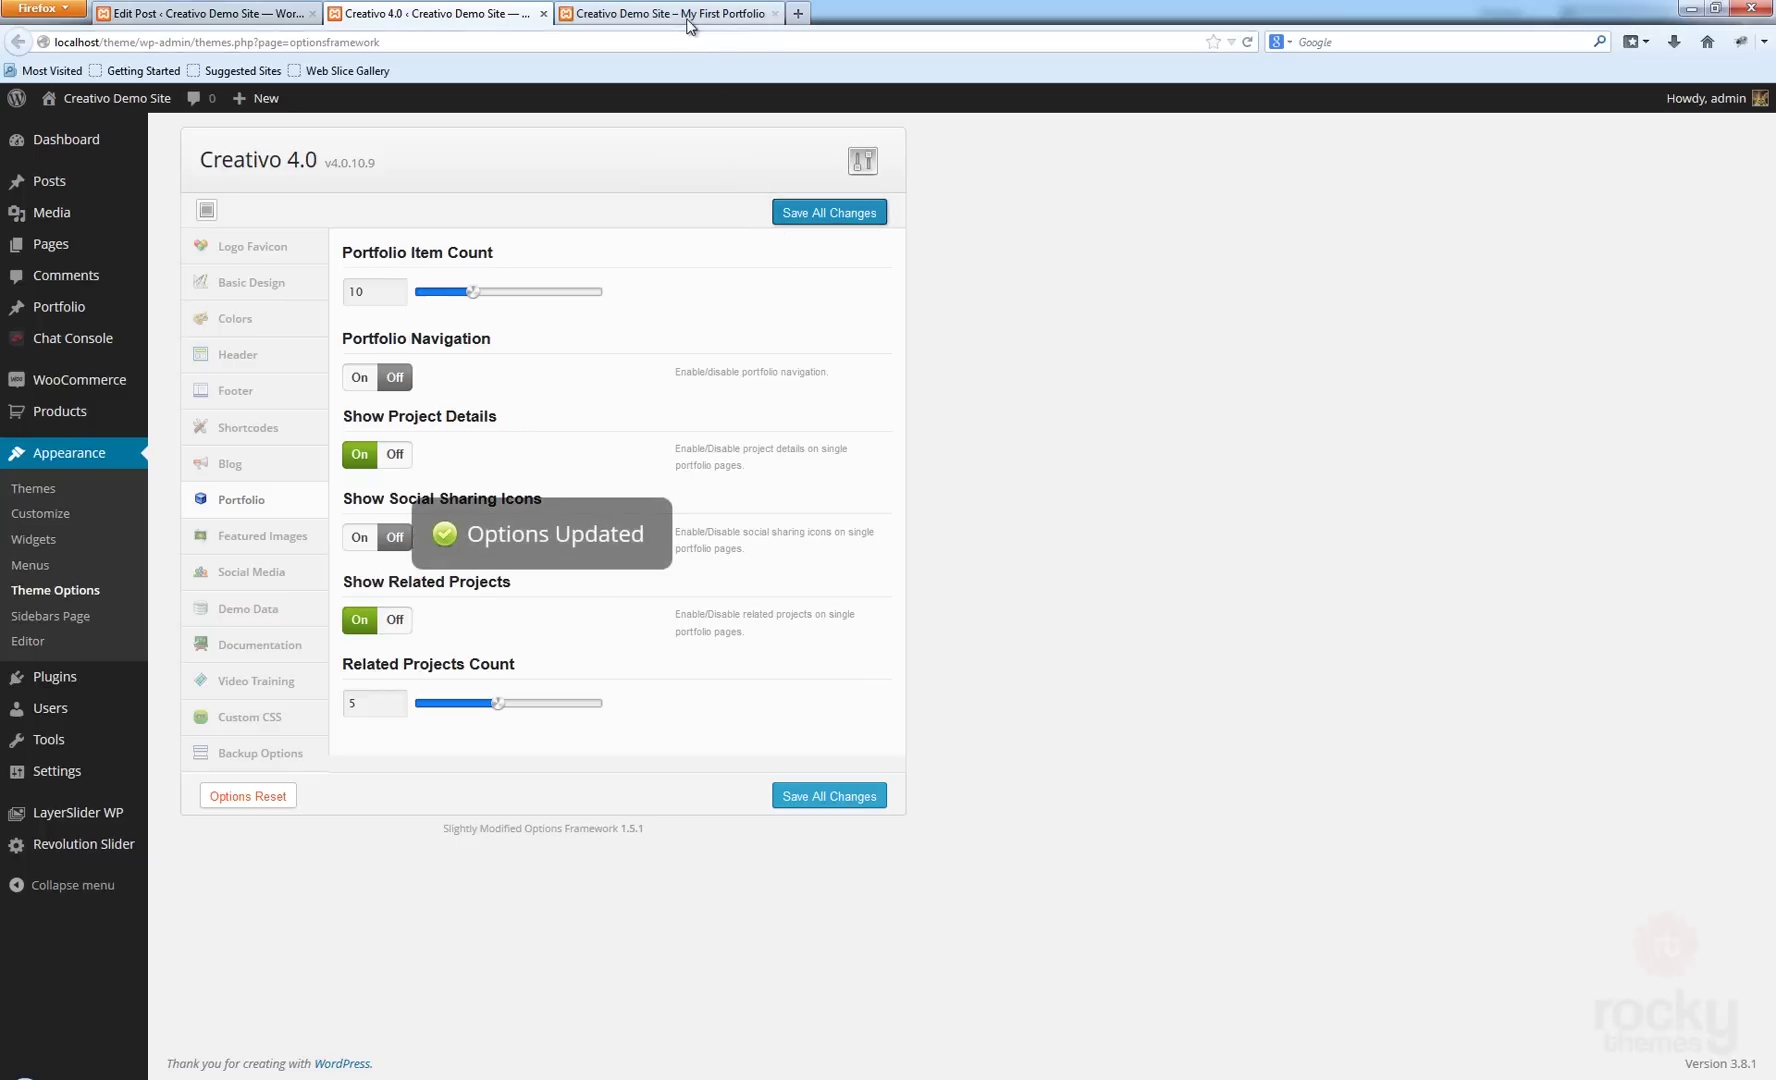
Reload the live portfolio page to see project details and related projects again.
left_click(634, 13)
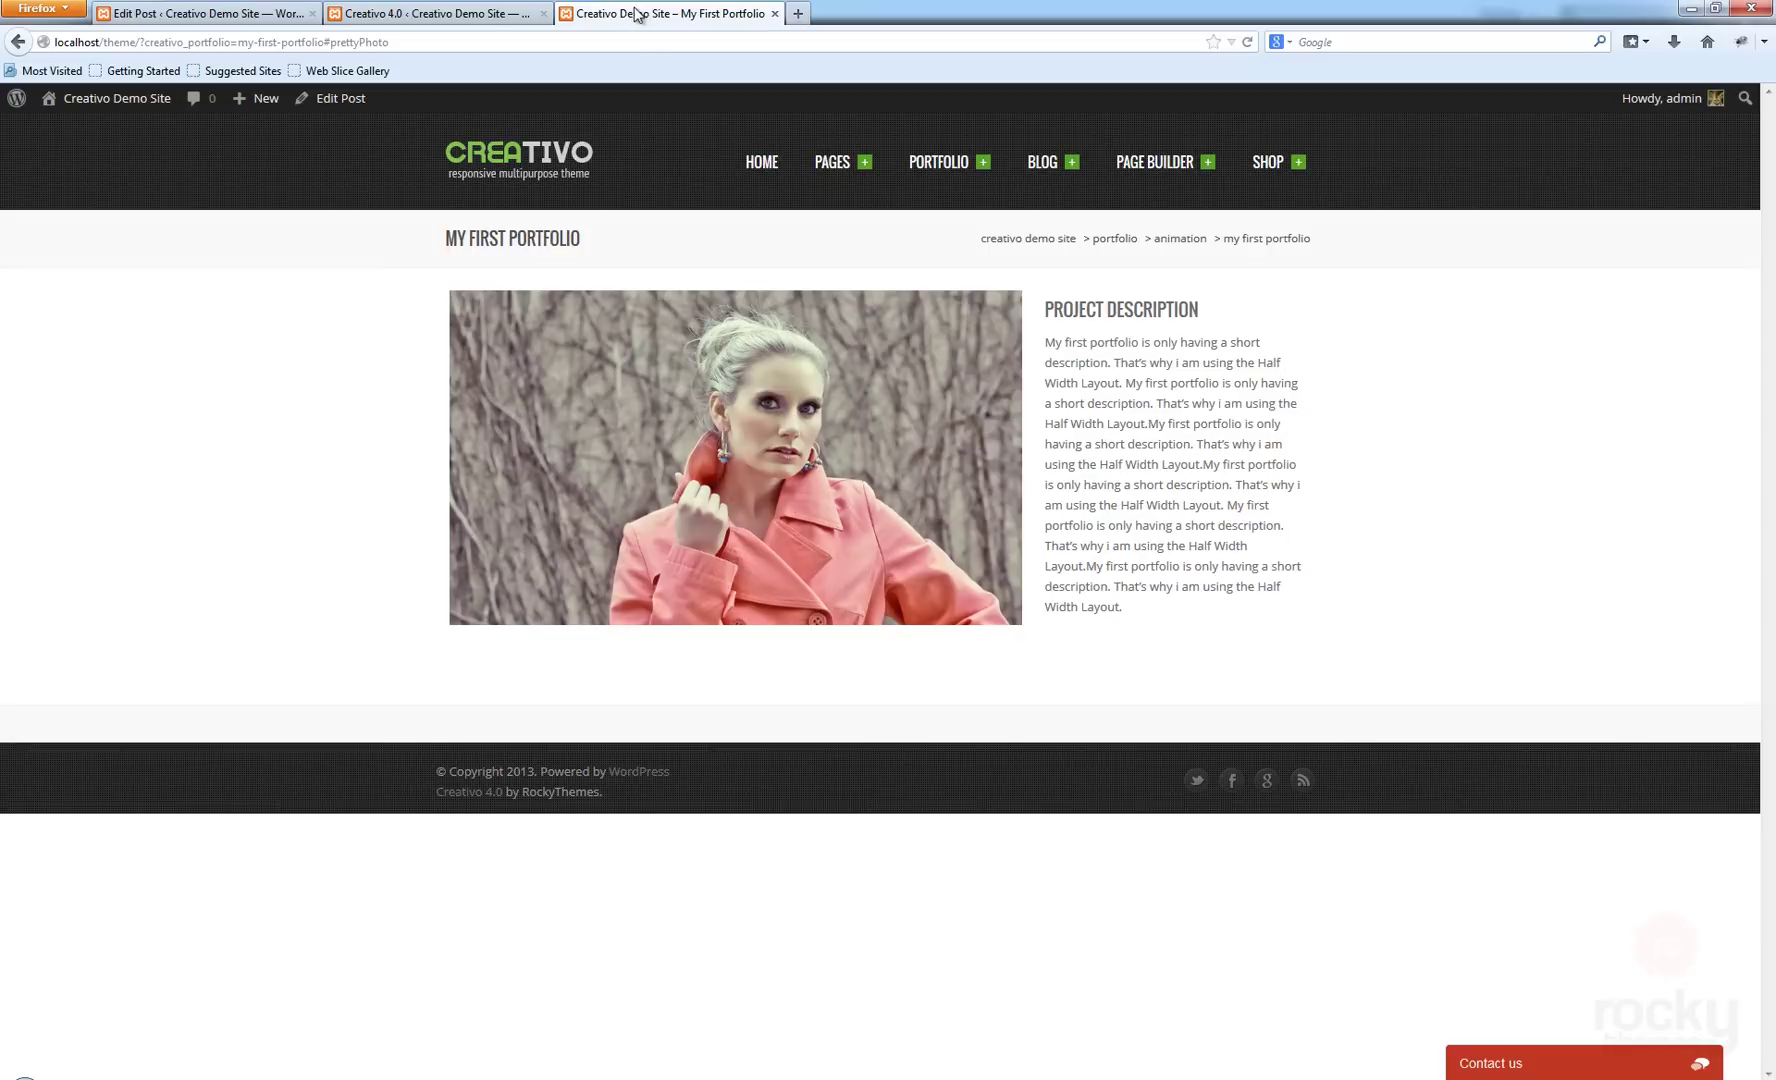
key("F5")
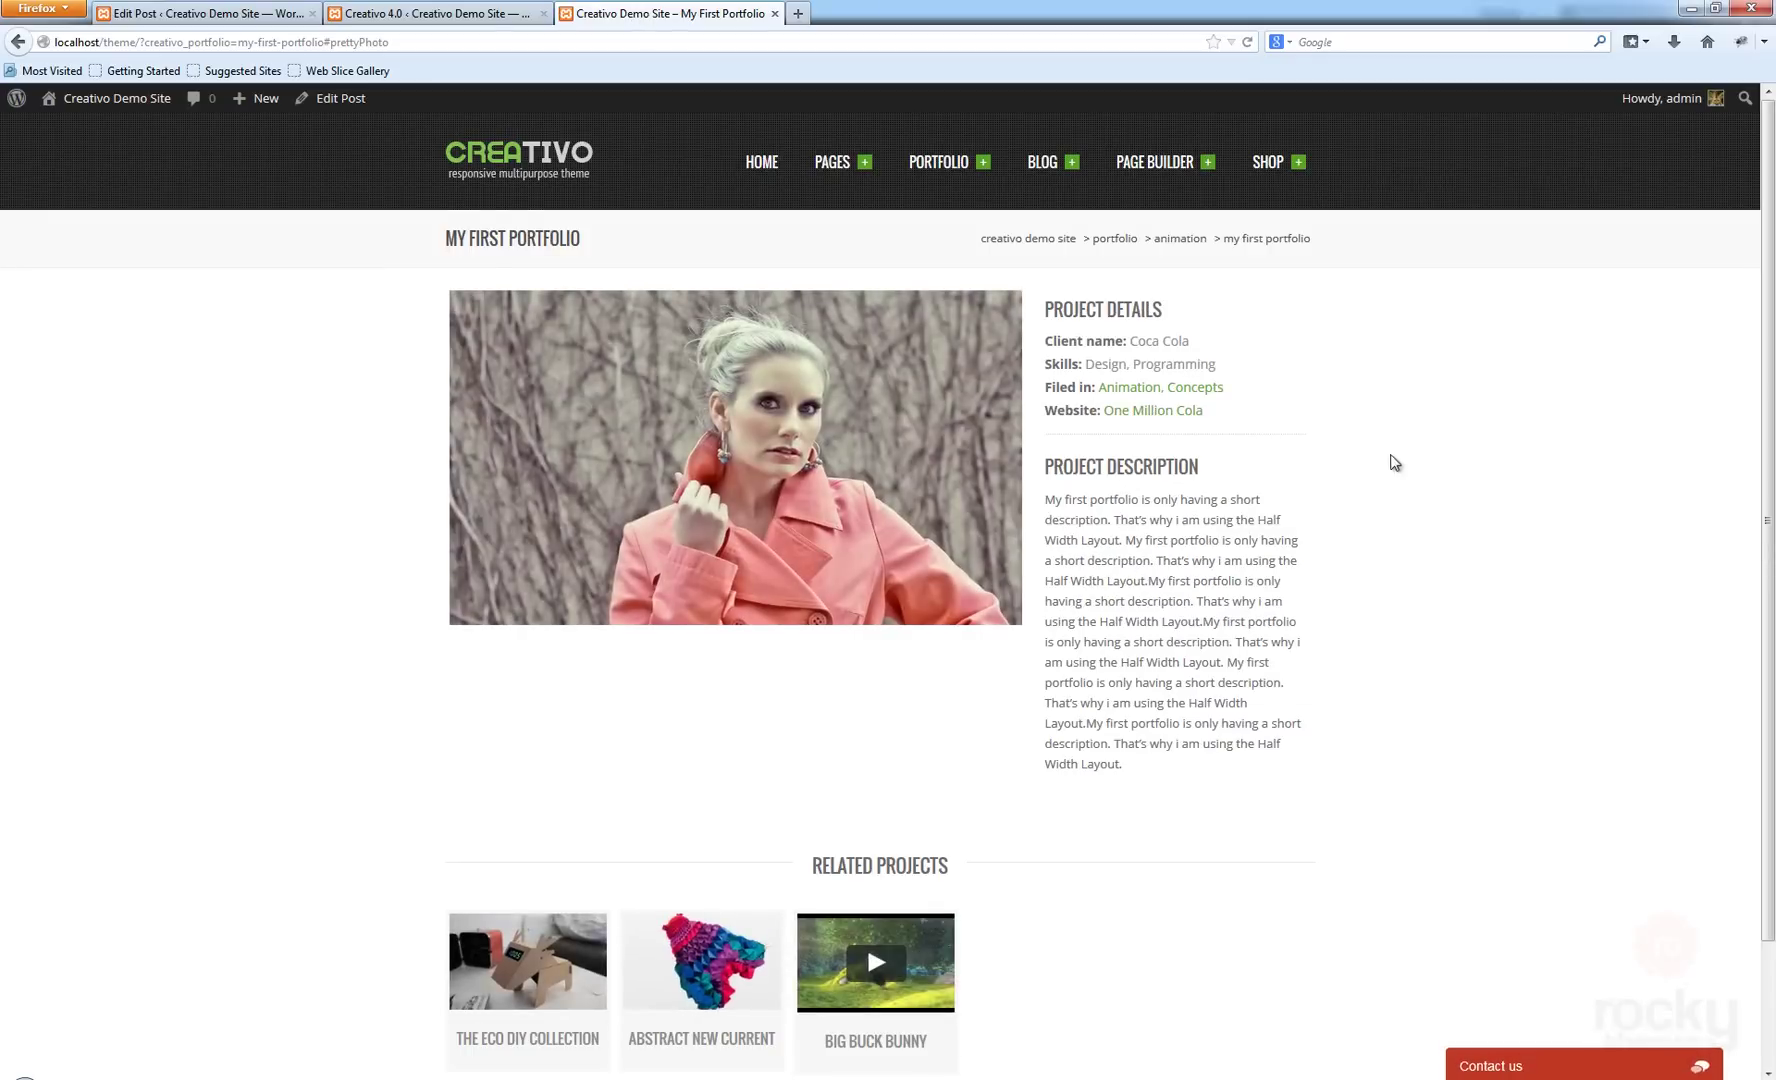
scroll(1197, 726, "down", 2)
scroll(1150, 615, "up", 2)
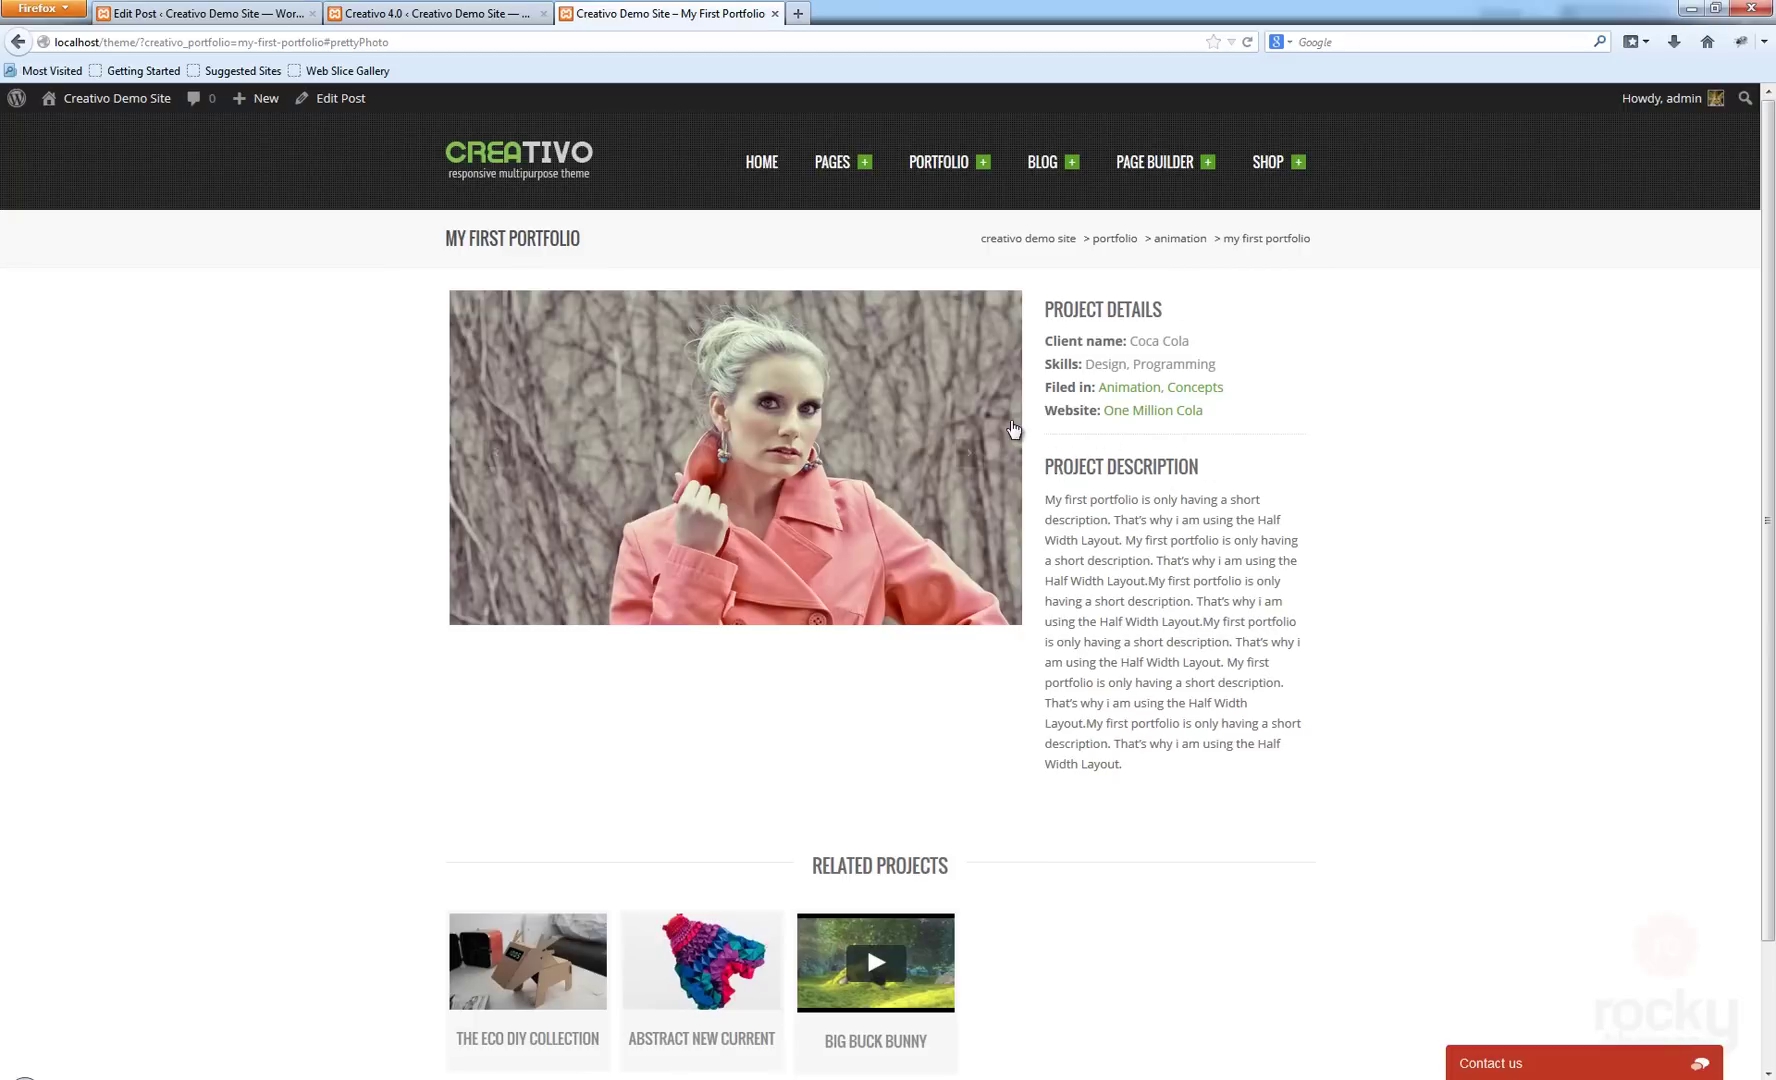
Paste the example YouTube video code into the Youtube Video Id field.
left_click(250, 12)
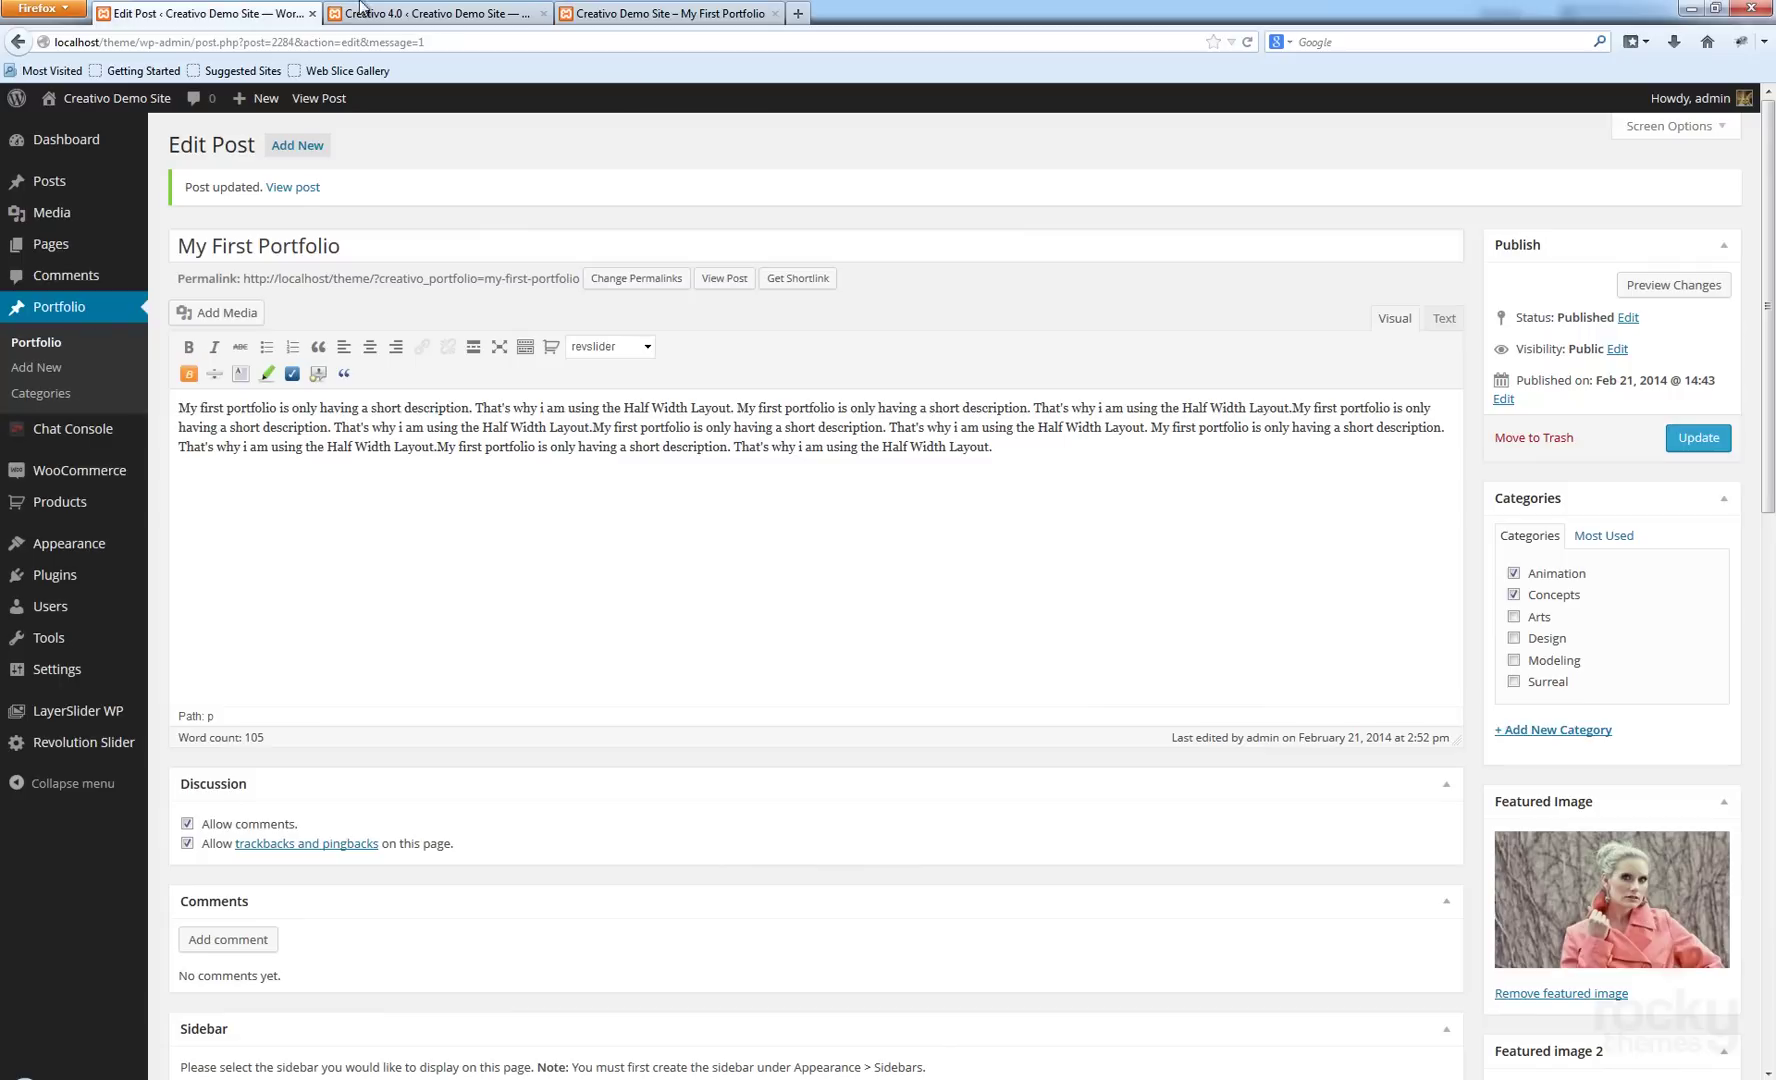
scroll(963, 670, "down", 5)
scroll(947, 706, "up", 3)
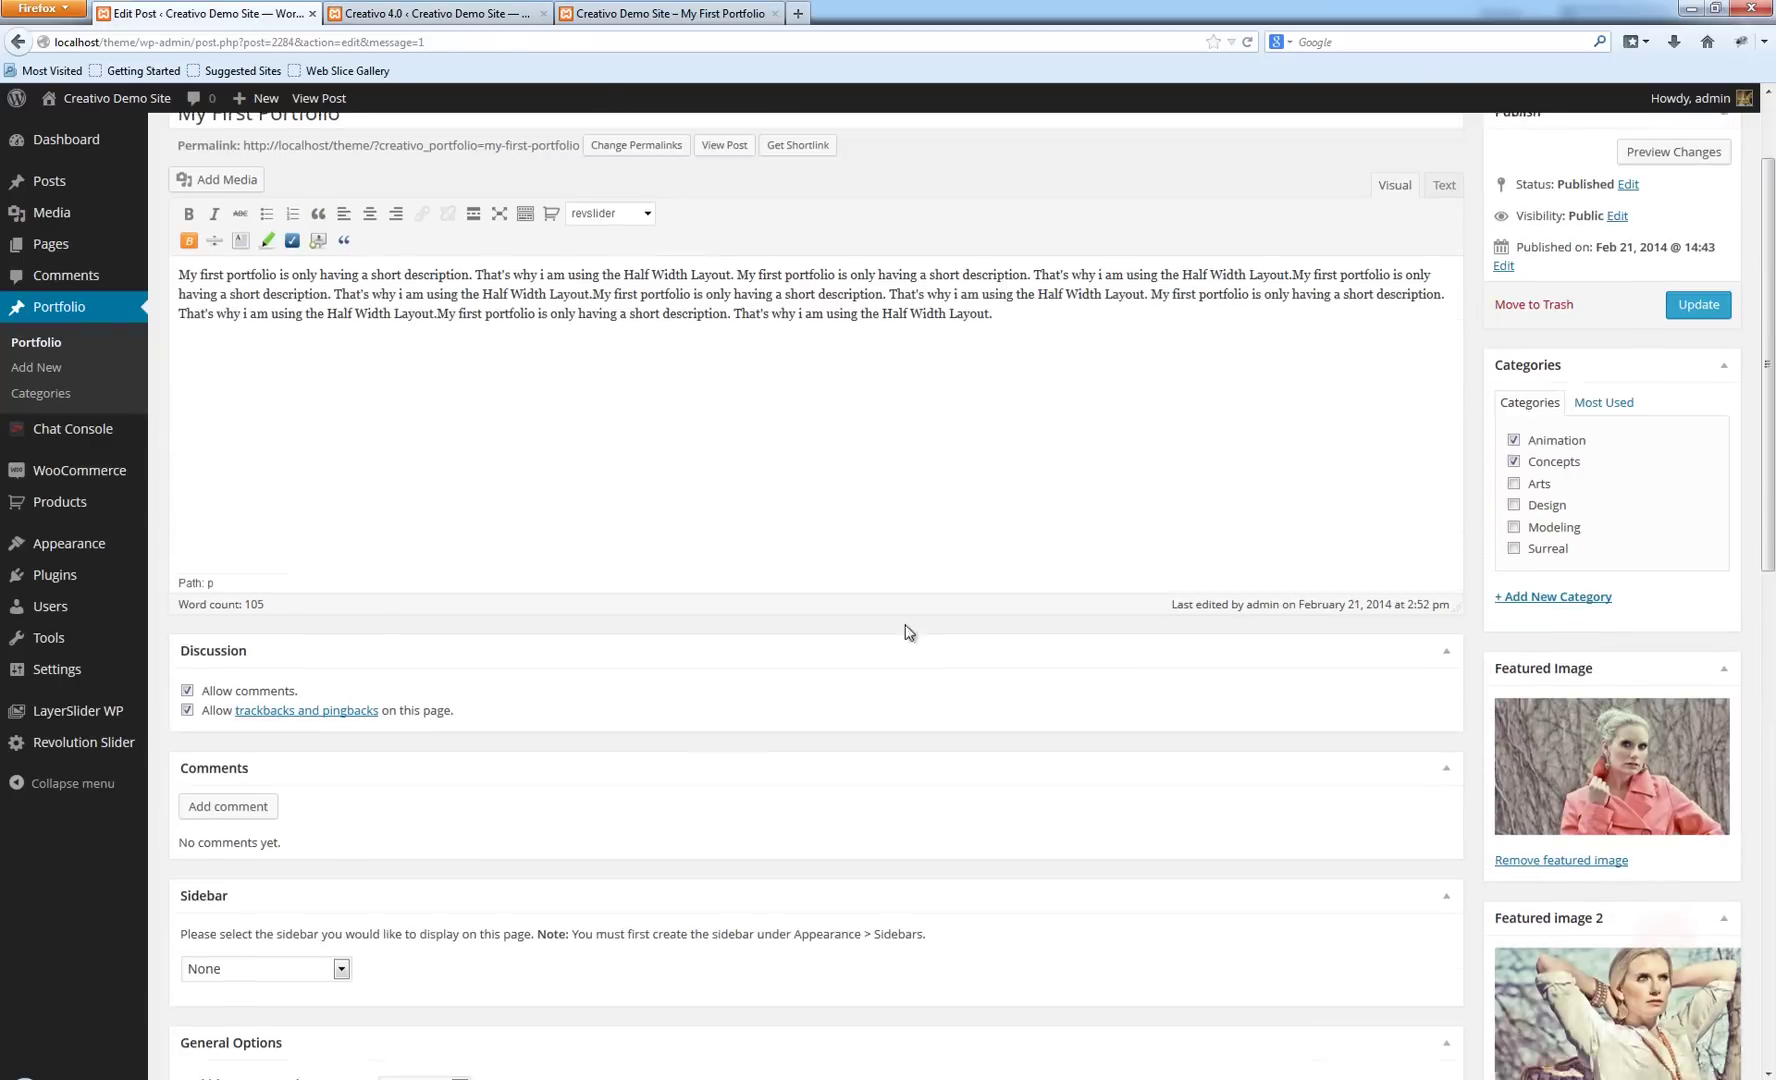
scroll(753, 560, "down", 6)
scroll(764, 468, "down", 3)
scroll(494, 480, "up", 3)
left_click_drag(988, 579, 889, 579)
key("ctrl+c")
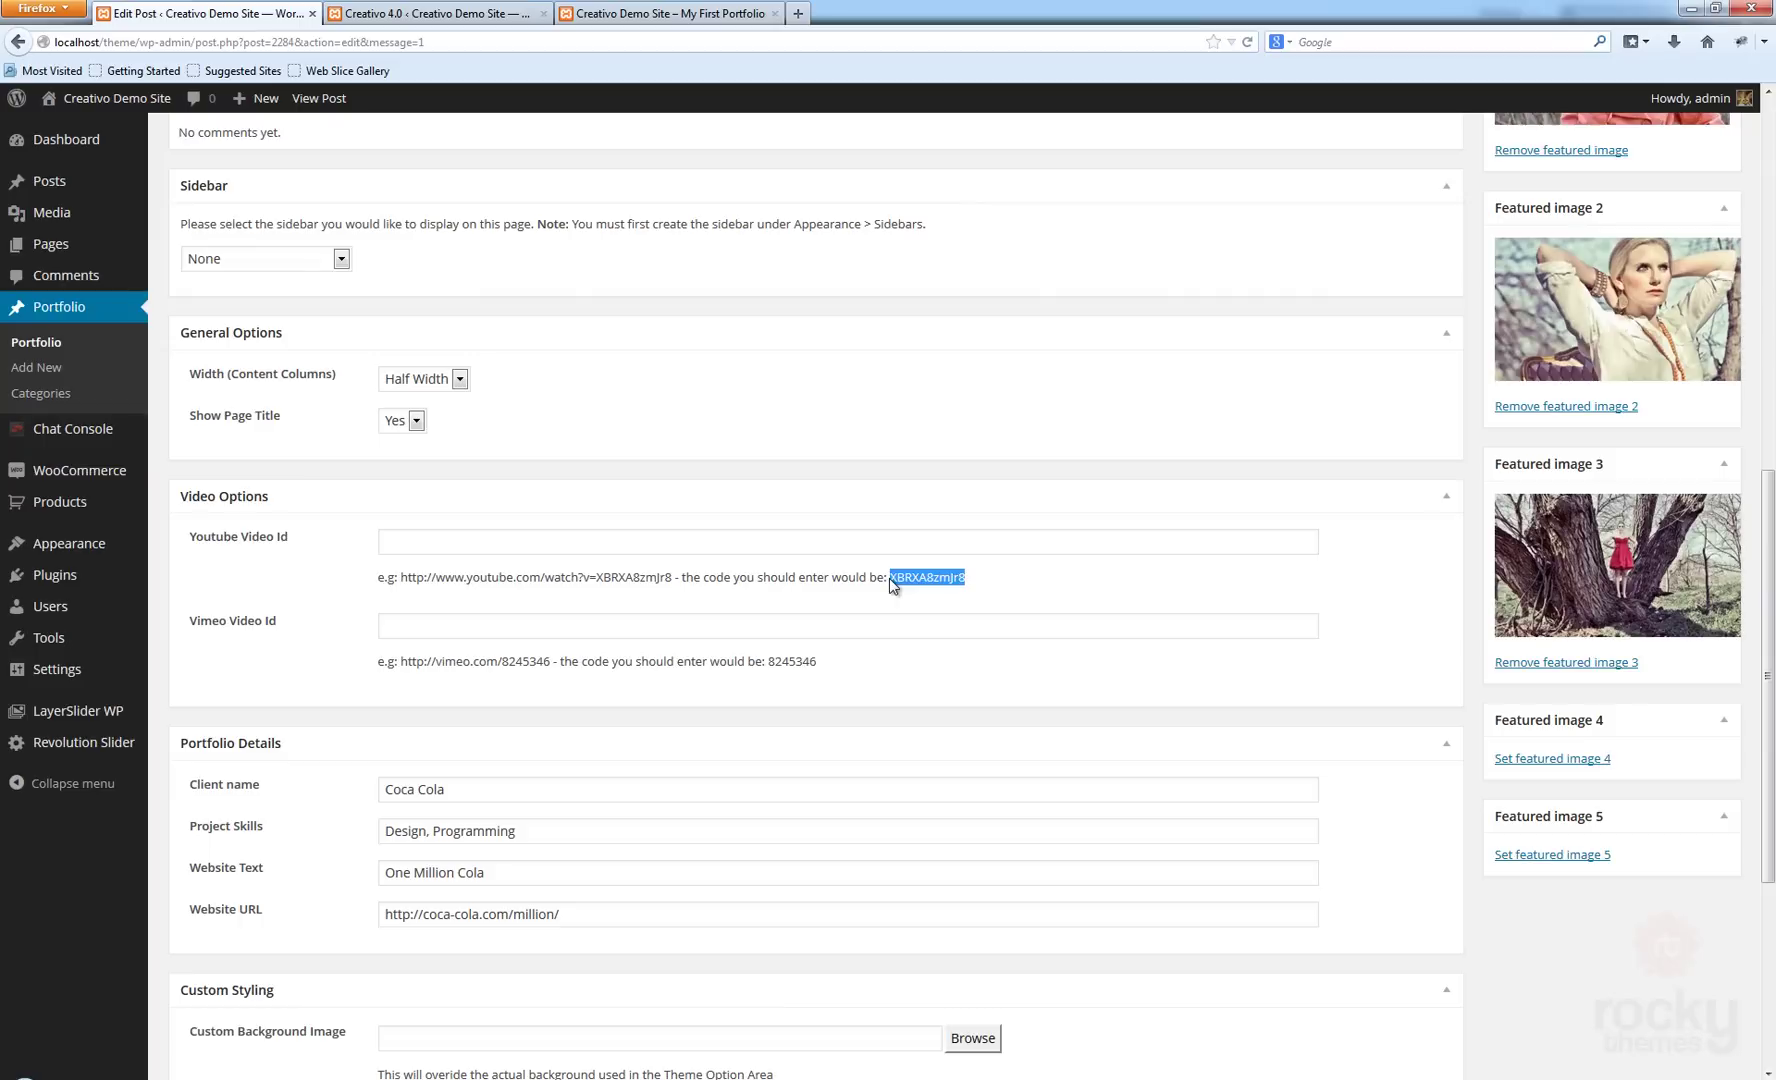
left_click(712, 540)
key("ctrl+v")
Clear the Website URL and Website Text values in Portfolio Details.
scroll(1078, 550, "up", 8)
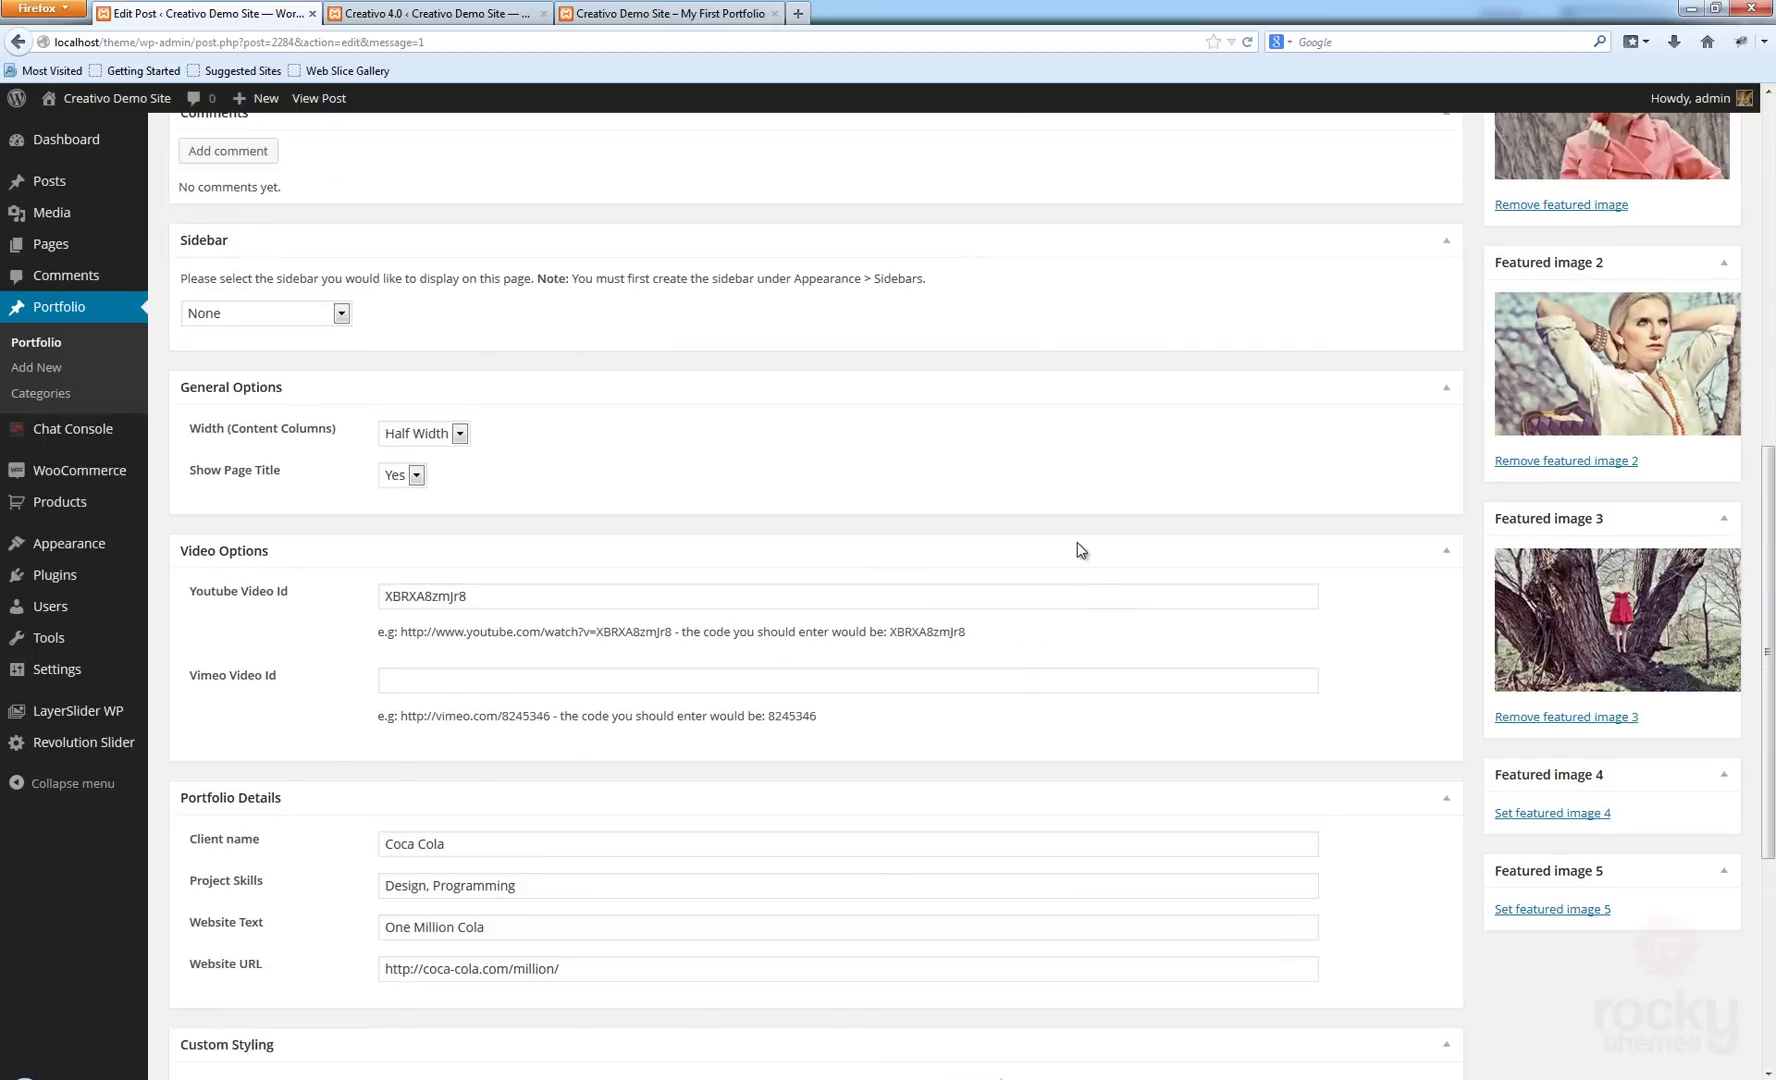
scroll(1078, 550, "down", 11)
scroll(727, 620, "up", 4)
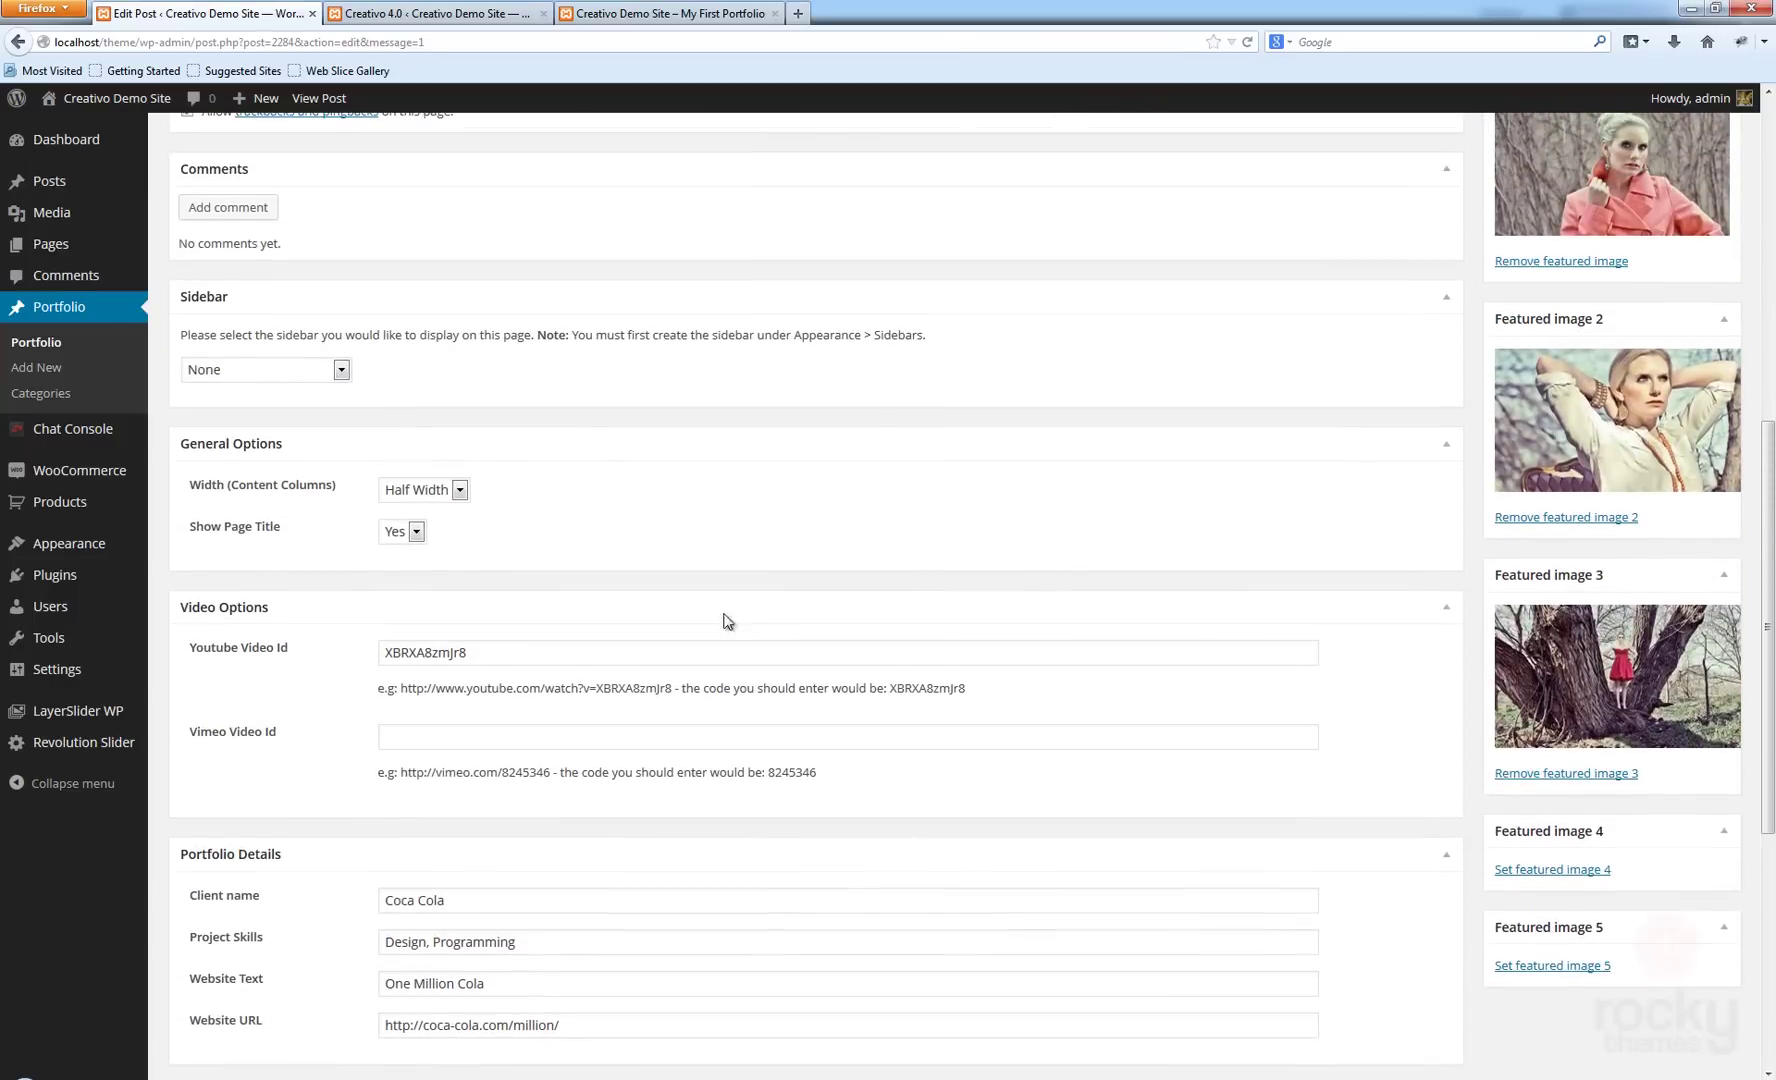
left_click(502, 652)
scroll(760, 737, "down", 4)
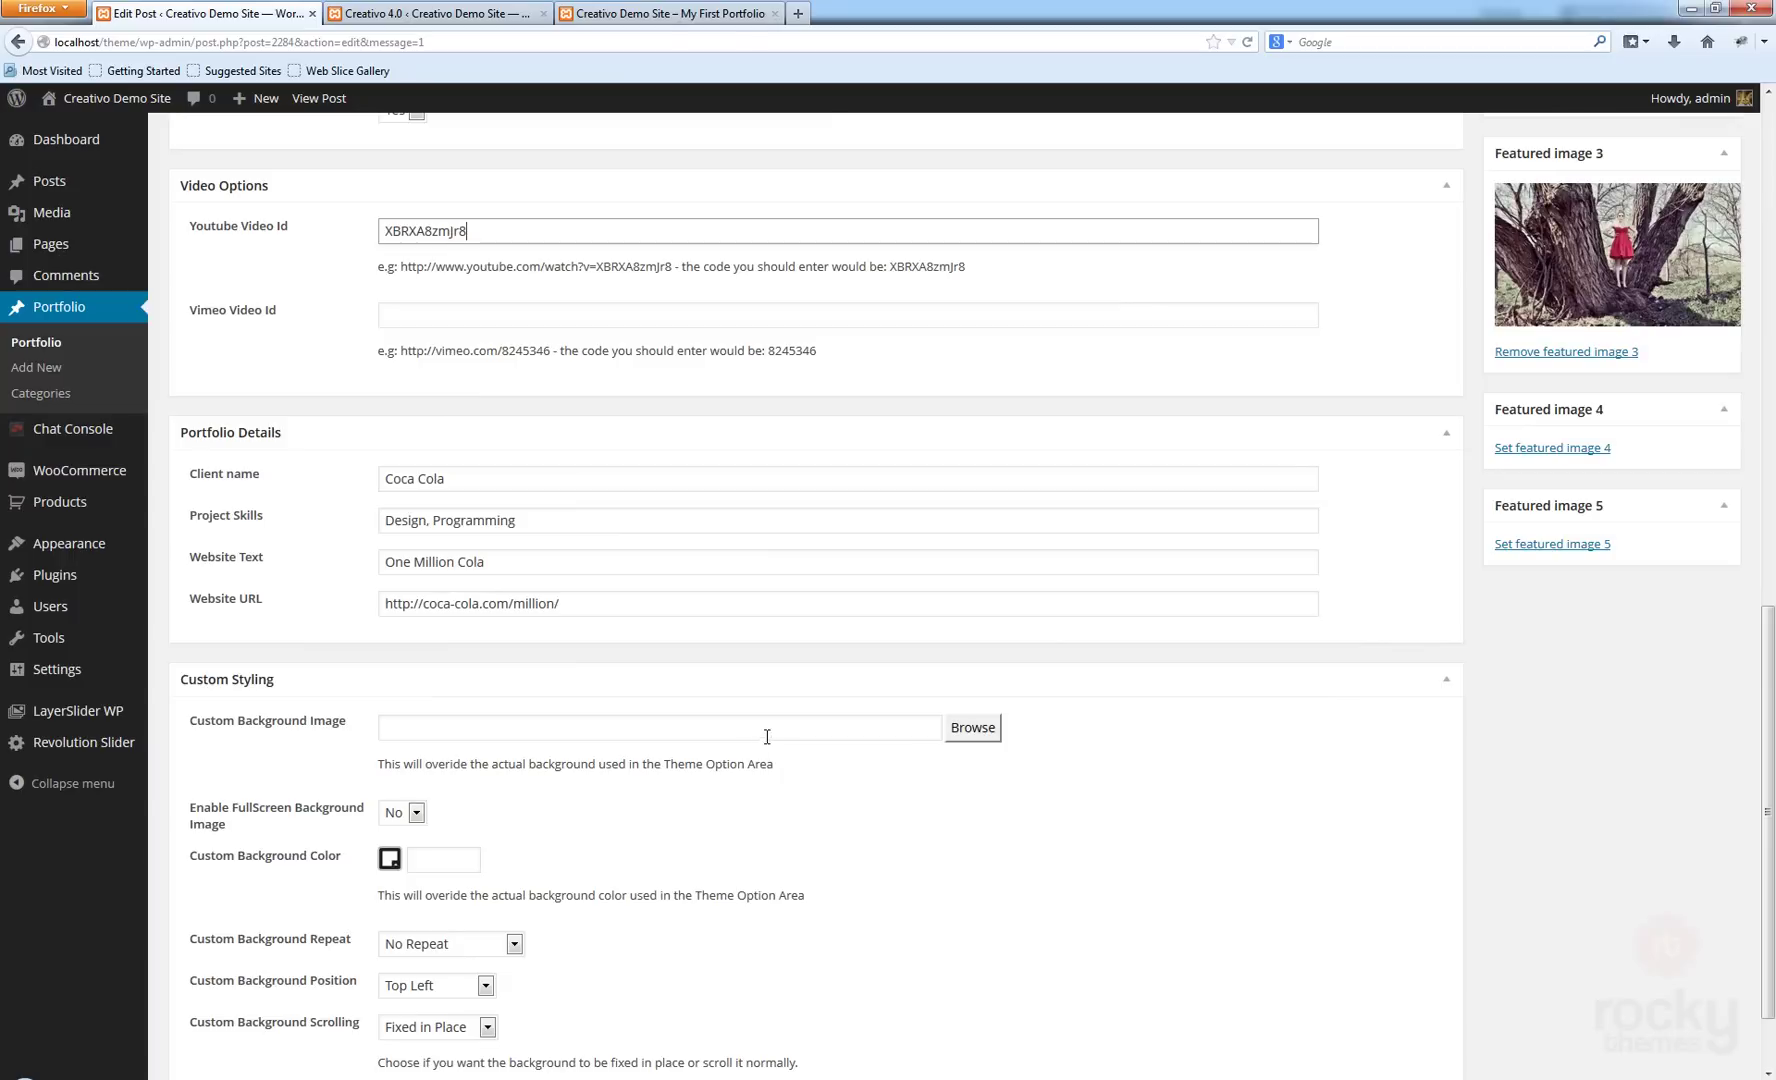
triple_click(655, 603)
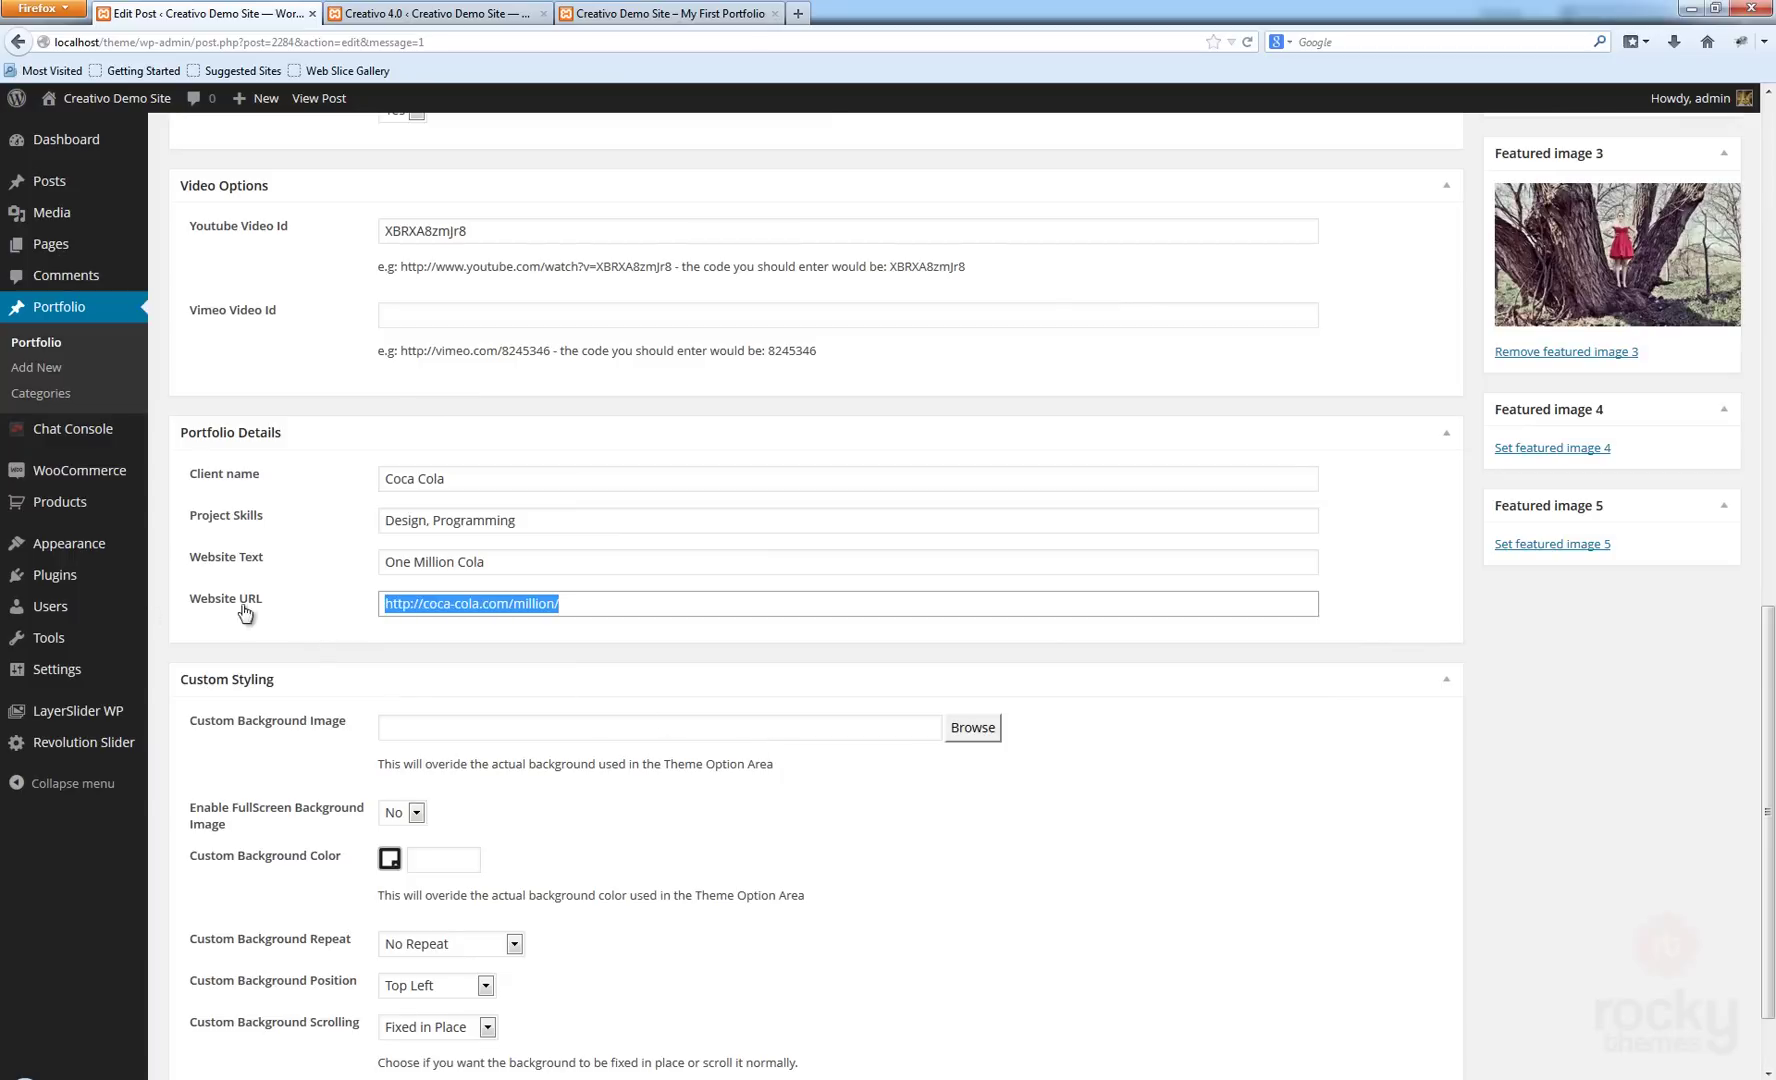
key("BackSpace")
triple_click(484, 565)
key("BackSpace")
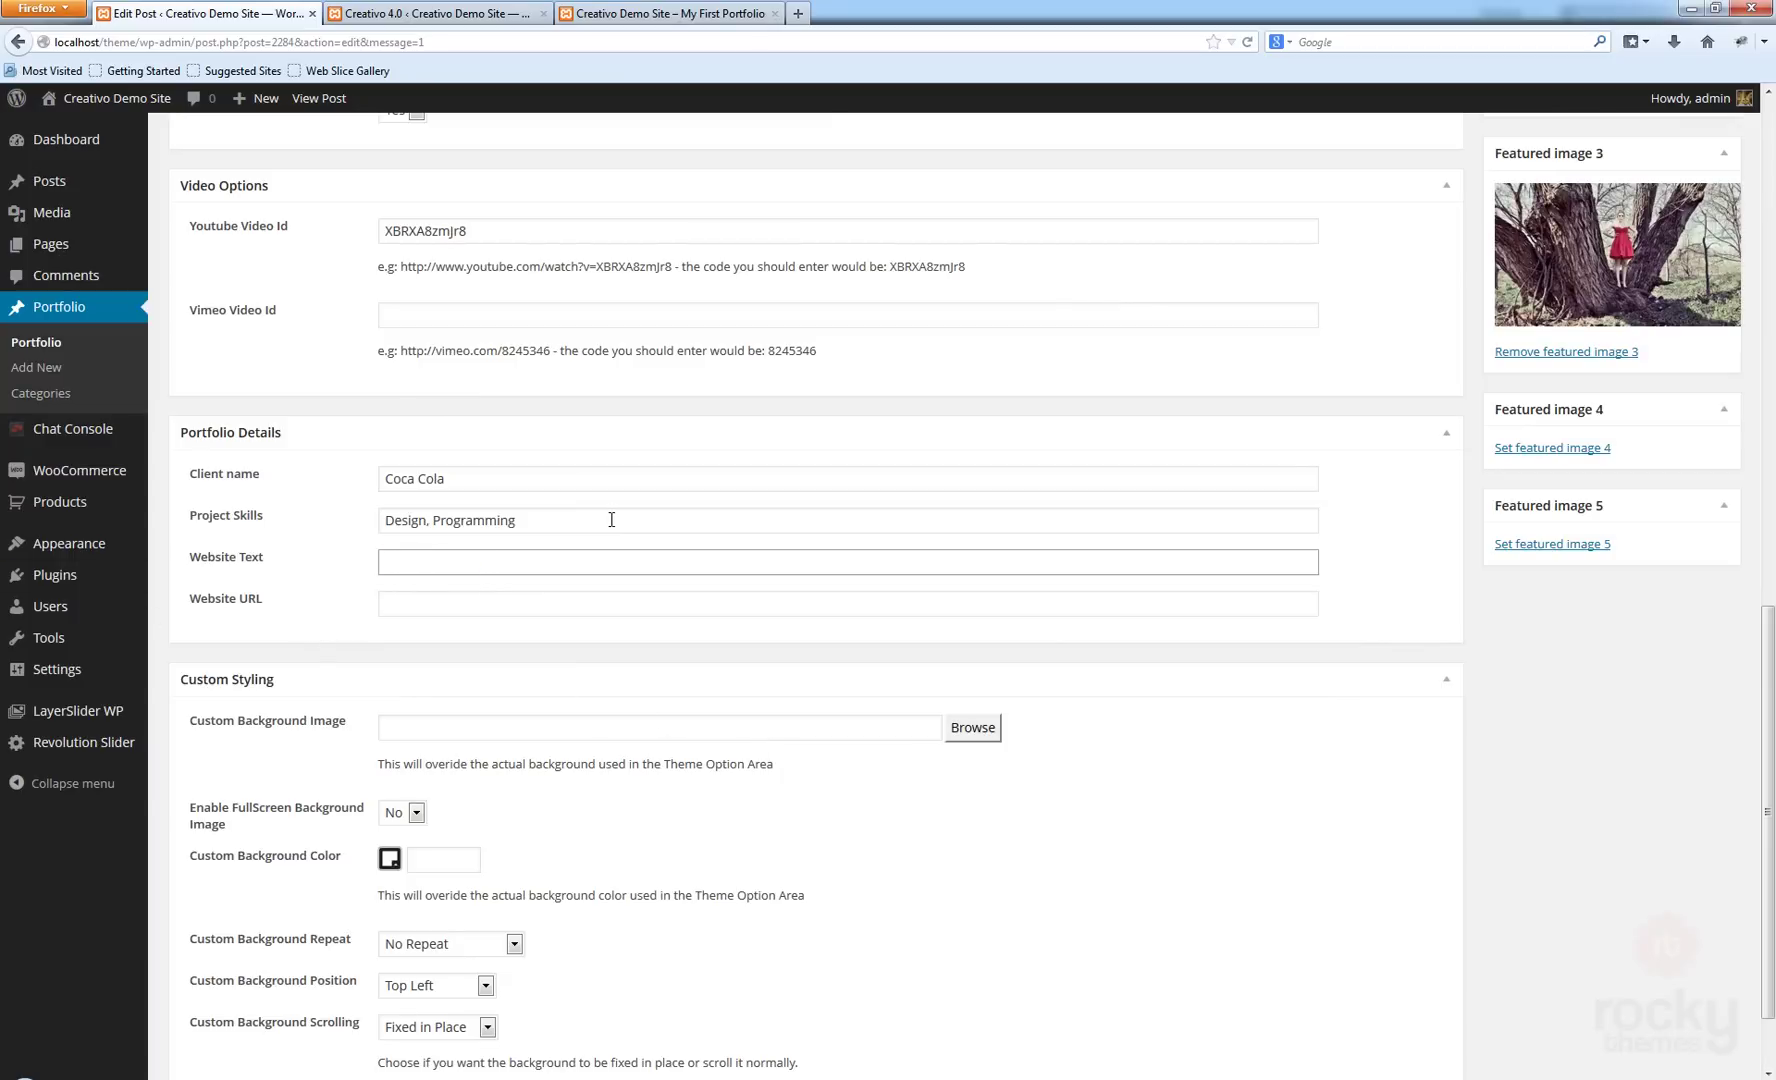
Empty the Project Skills field, removing Design, Programming.
left_click(575, 523)
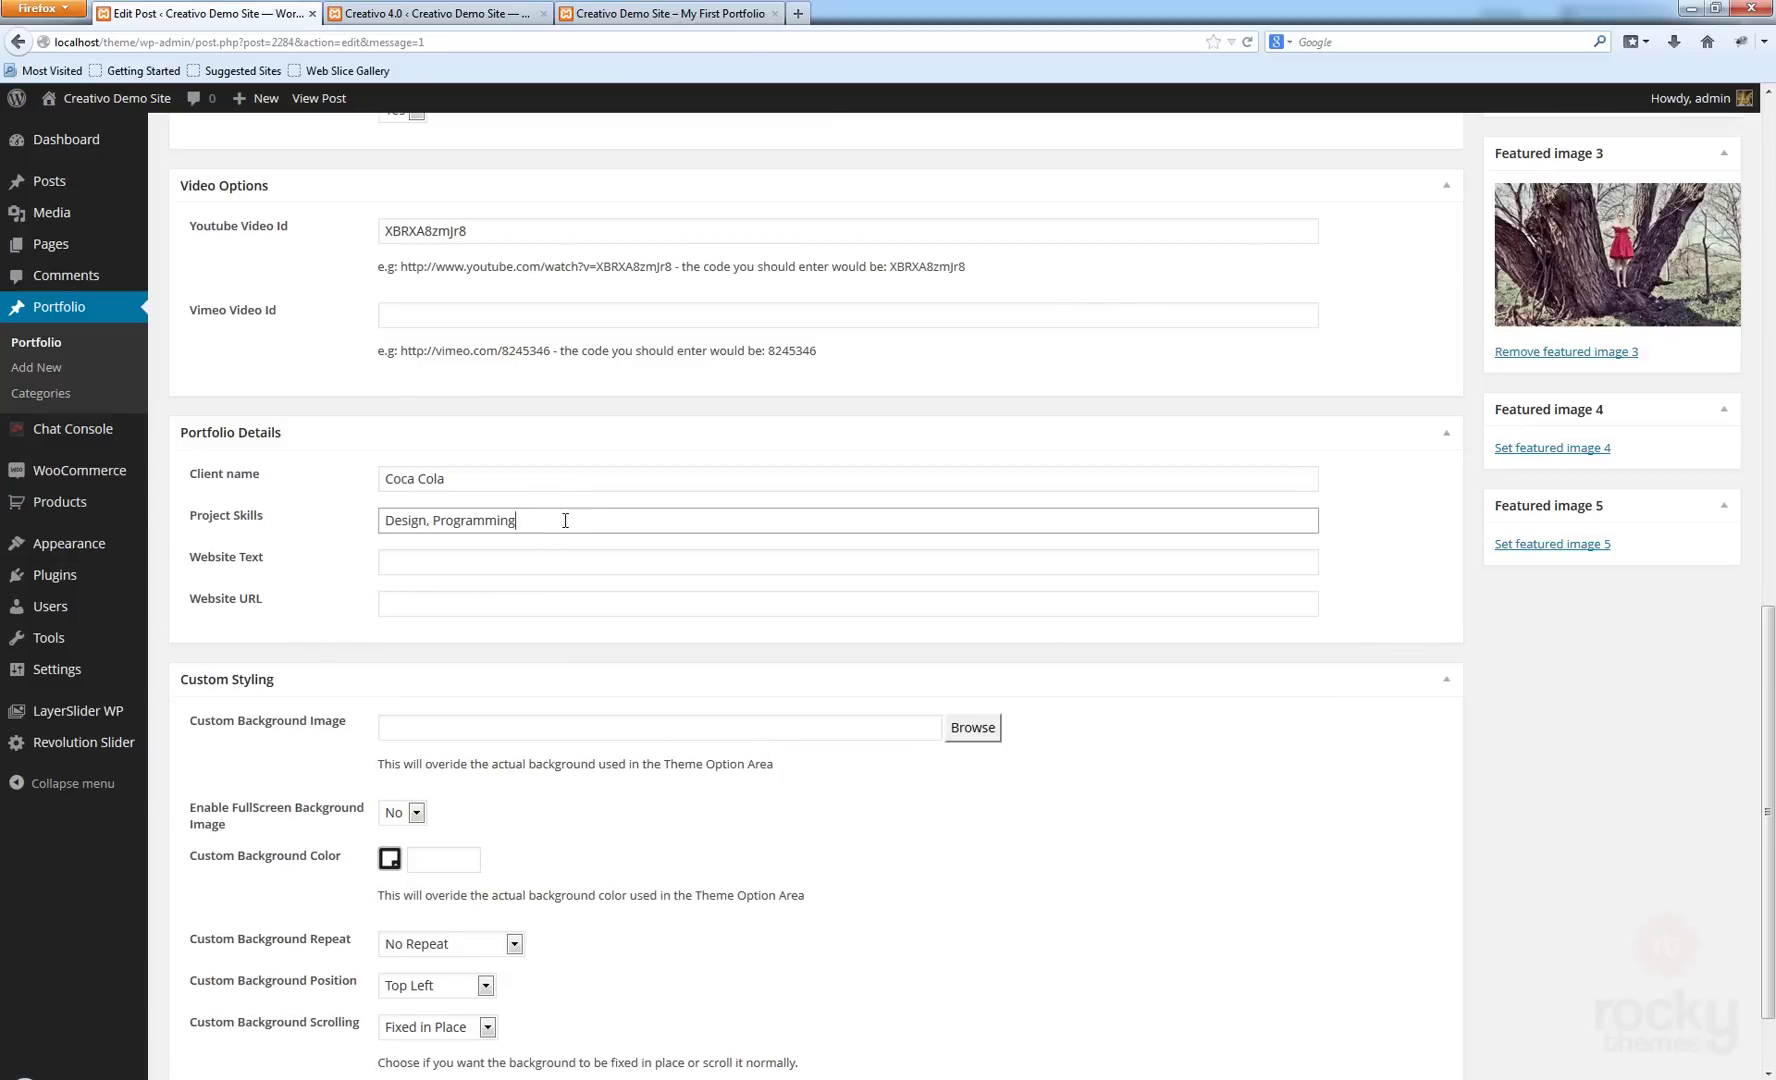
triple_click(556, 523)
key("Escape")
key("End")
key("ctrl+a")
key("BackSpace")
left_click(1399, 609)
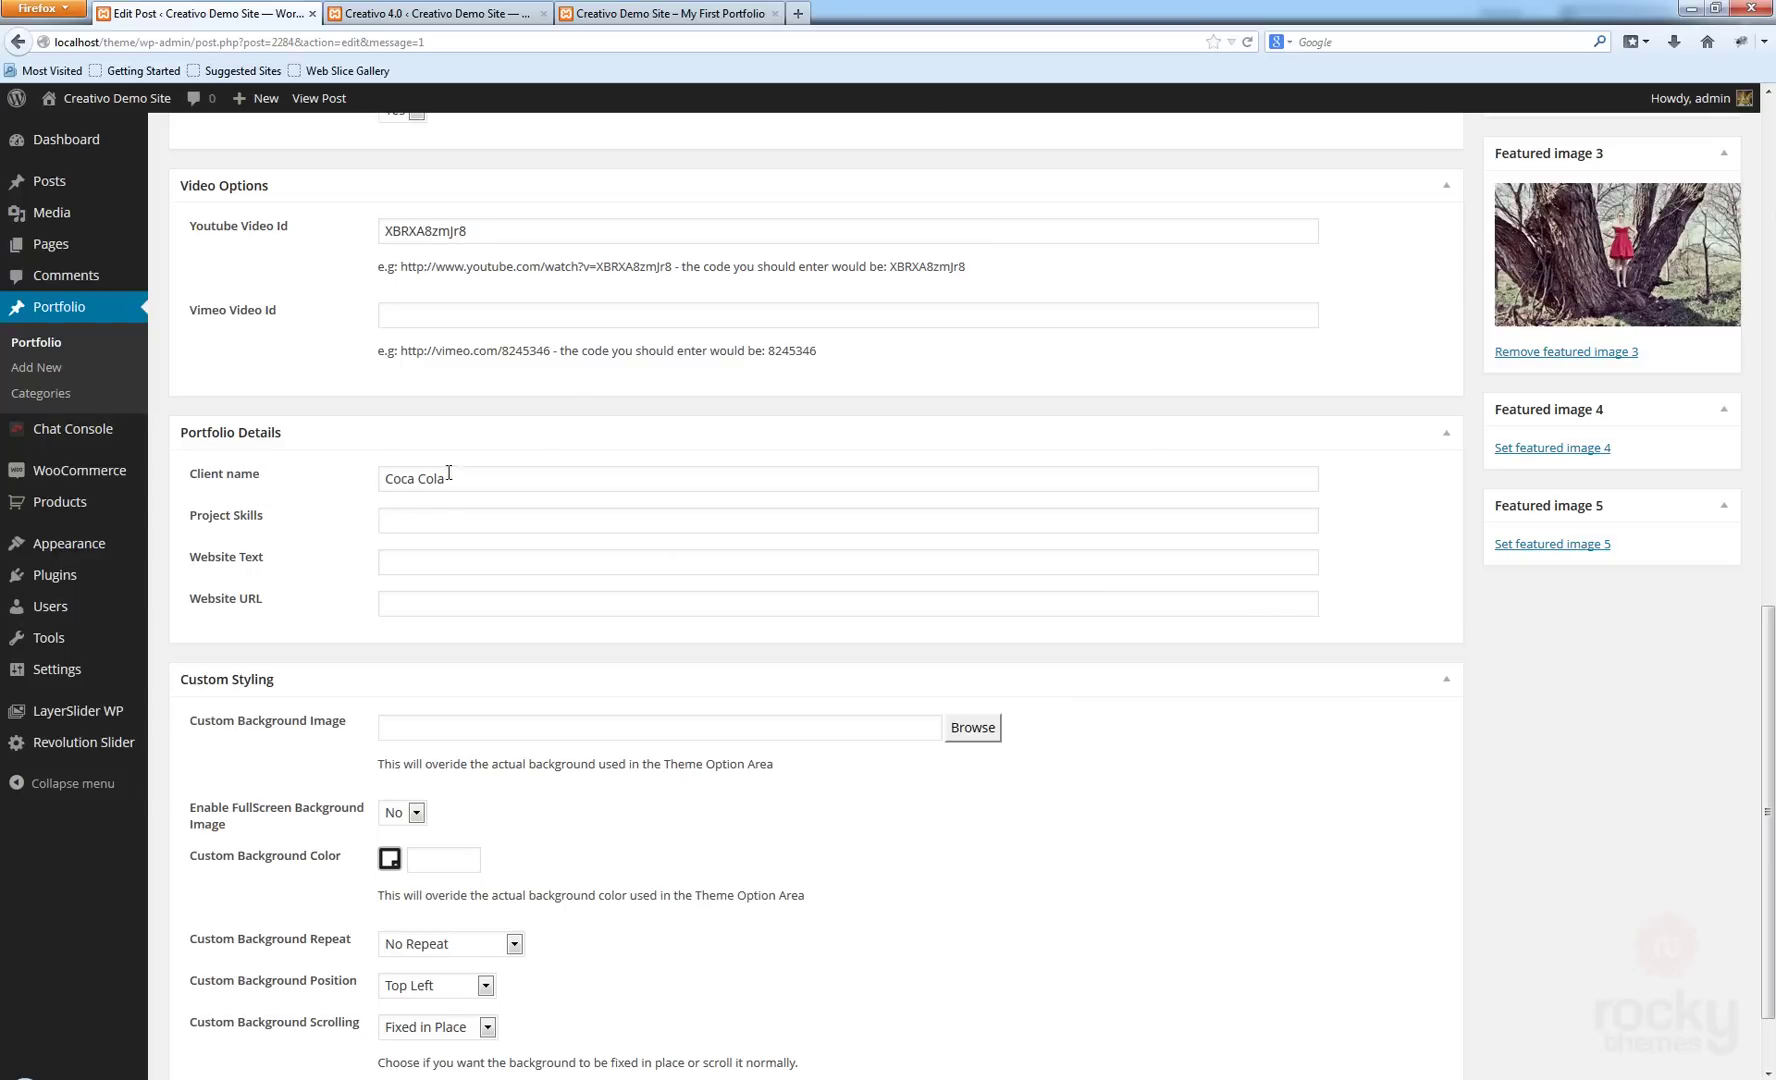
Review the Coca Cola client name and scroll back to the top of Edit Post.
left_click_drag(446, 479, 396, 479)
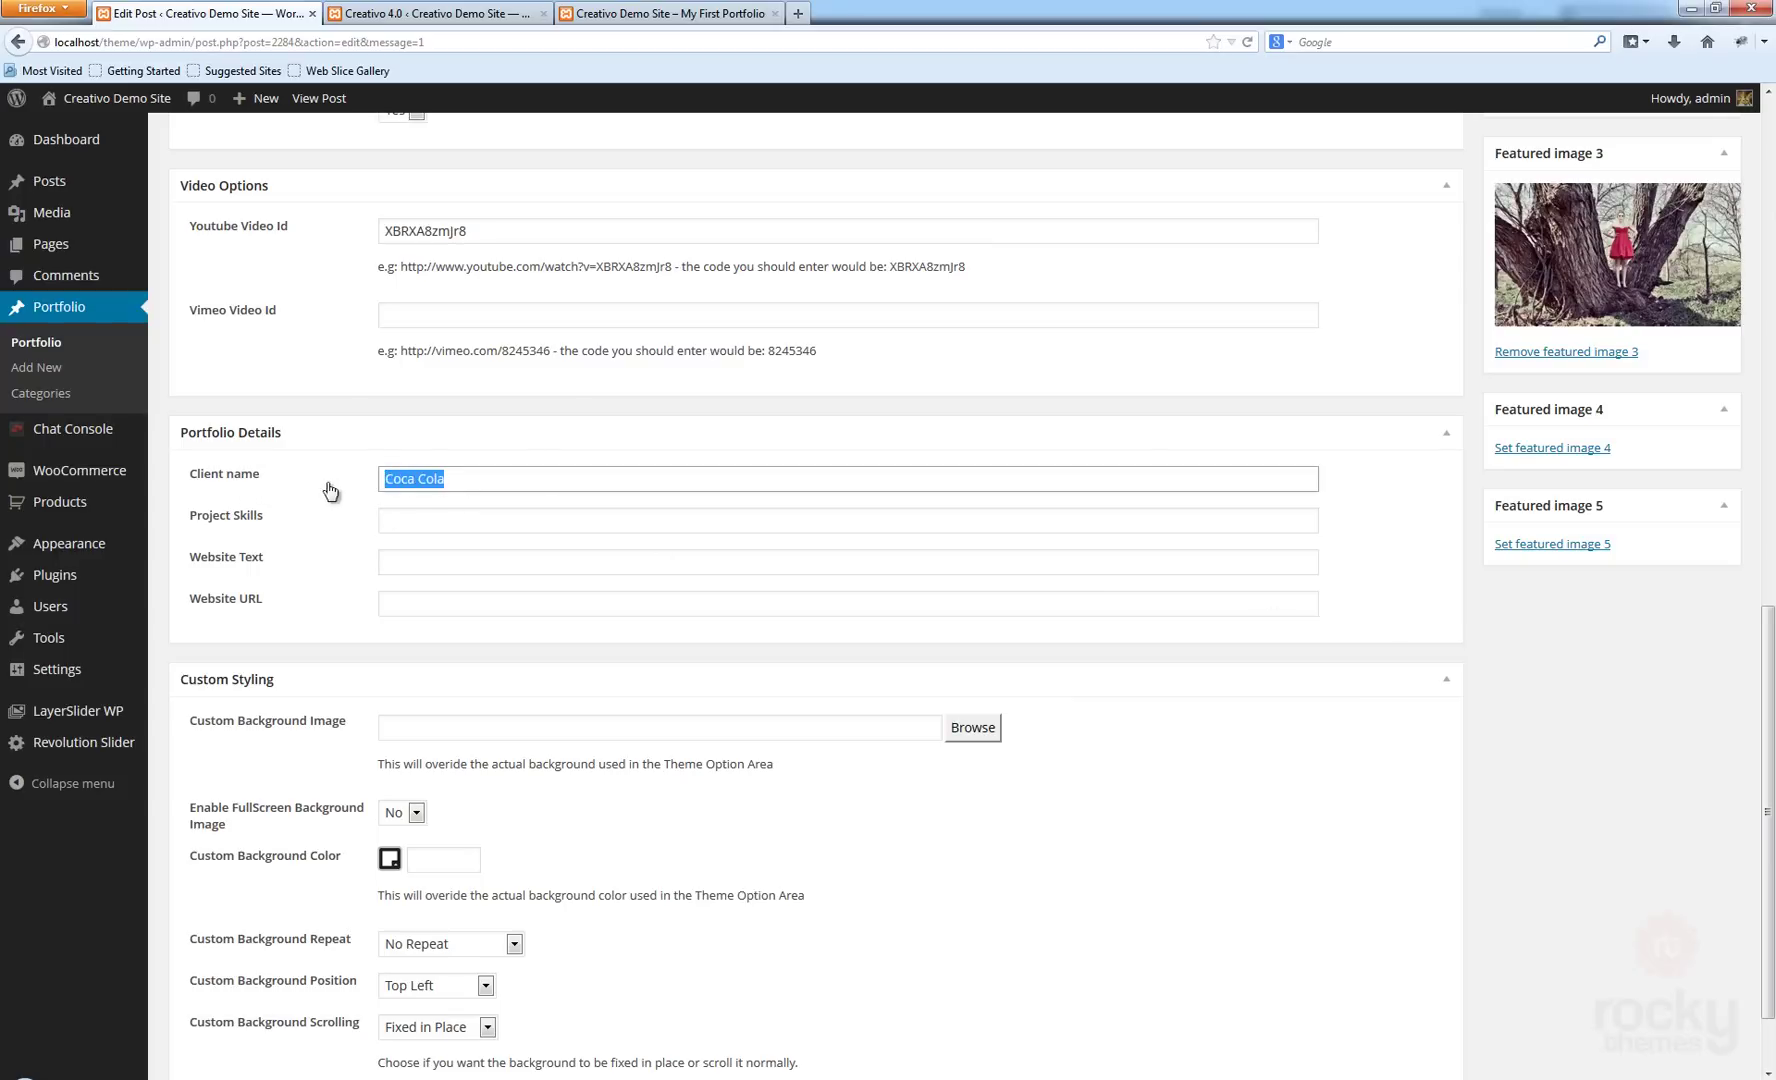
left_click(449, 480)
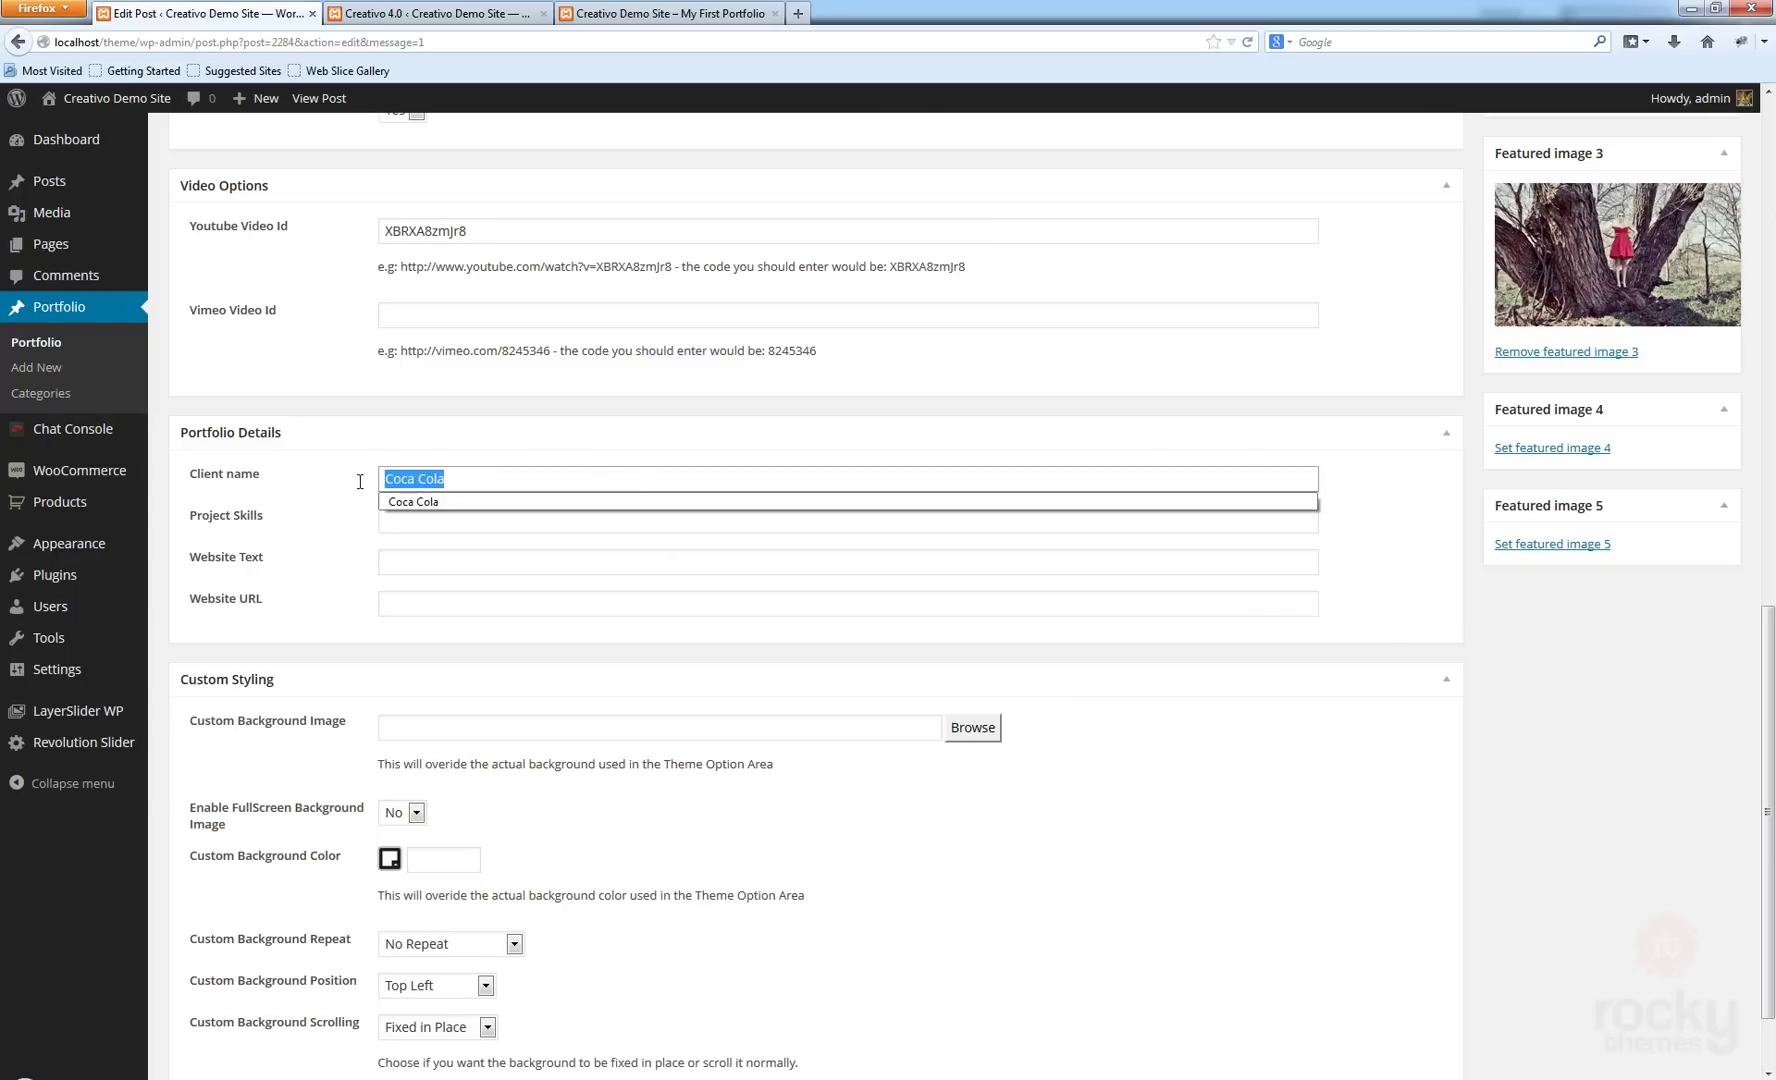
scroll(1772, 230, "up", 5)
scroll(1772, 230, "up", 5)
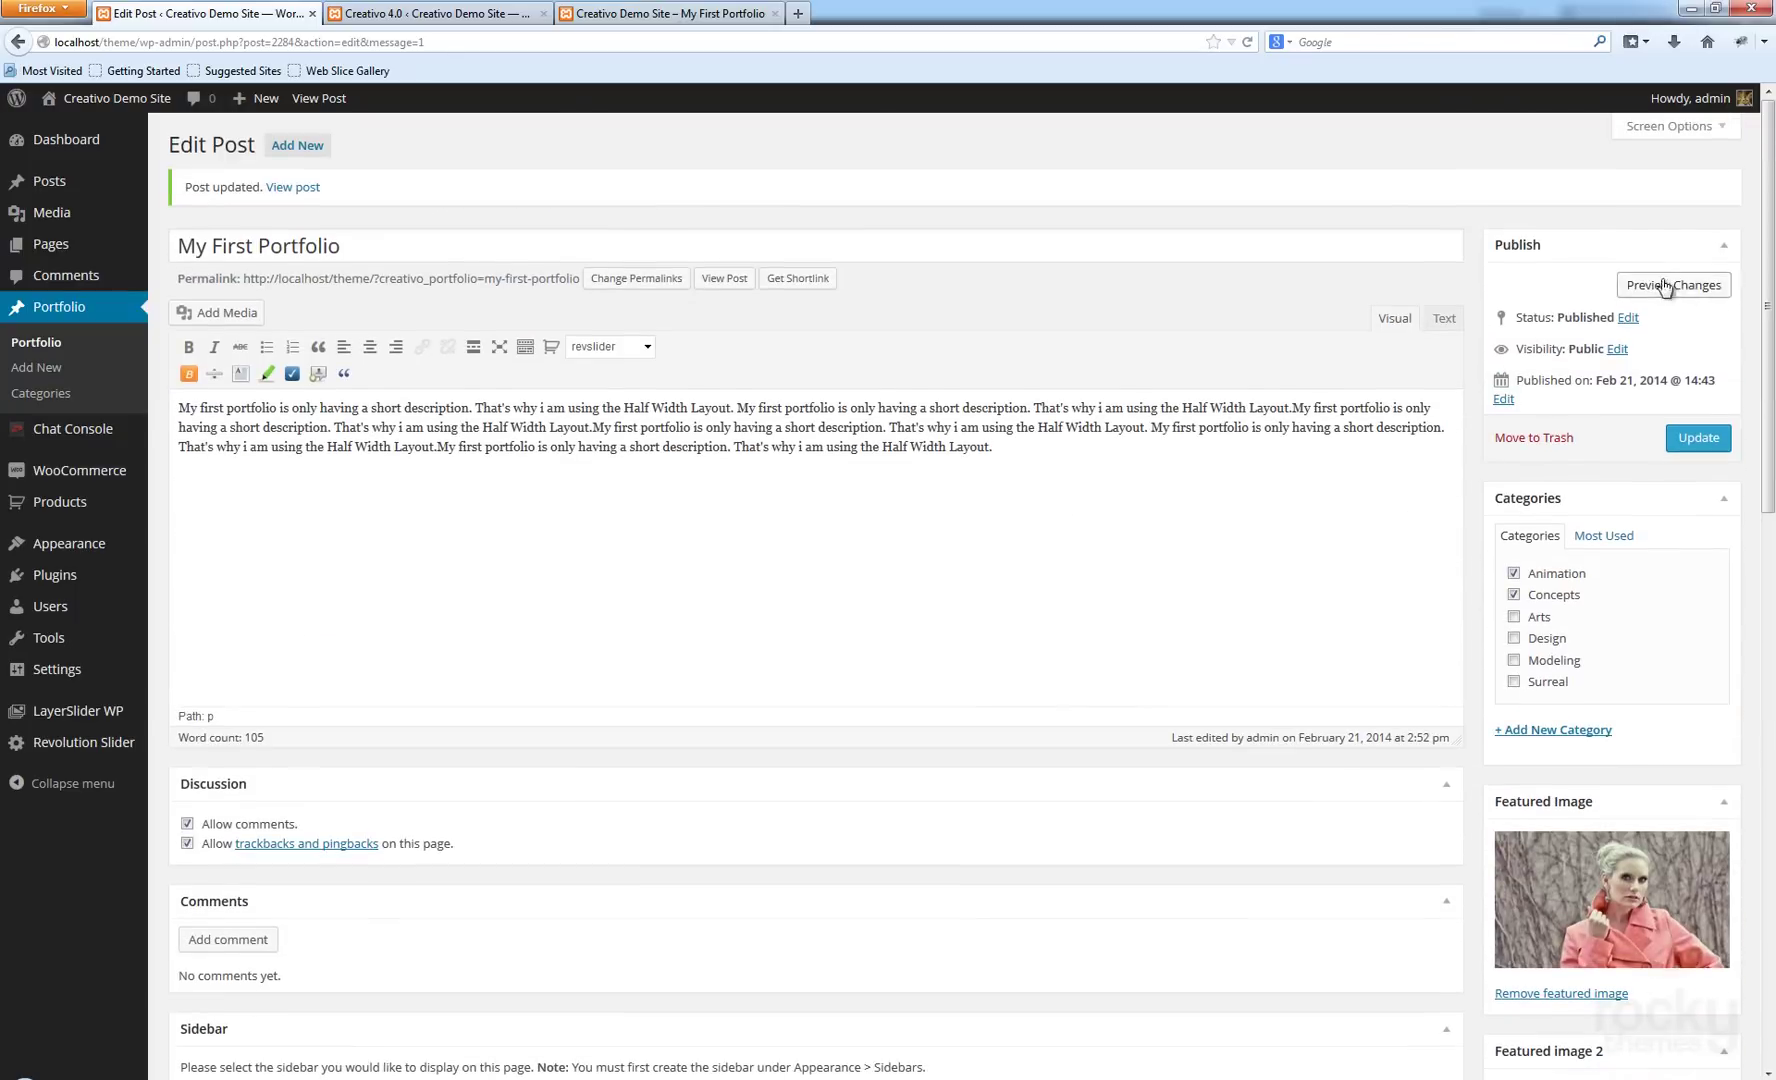
Update the portfolio item and reload its live page showing the YouTube video.
left_click(1700, 437)
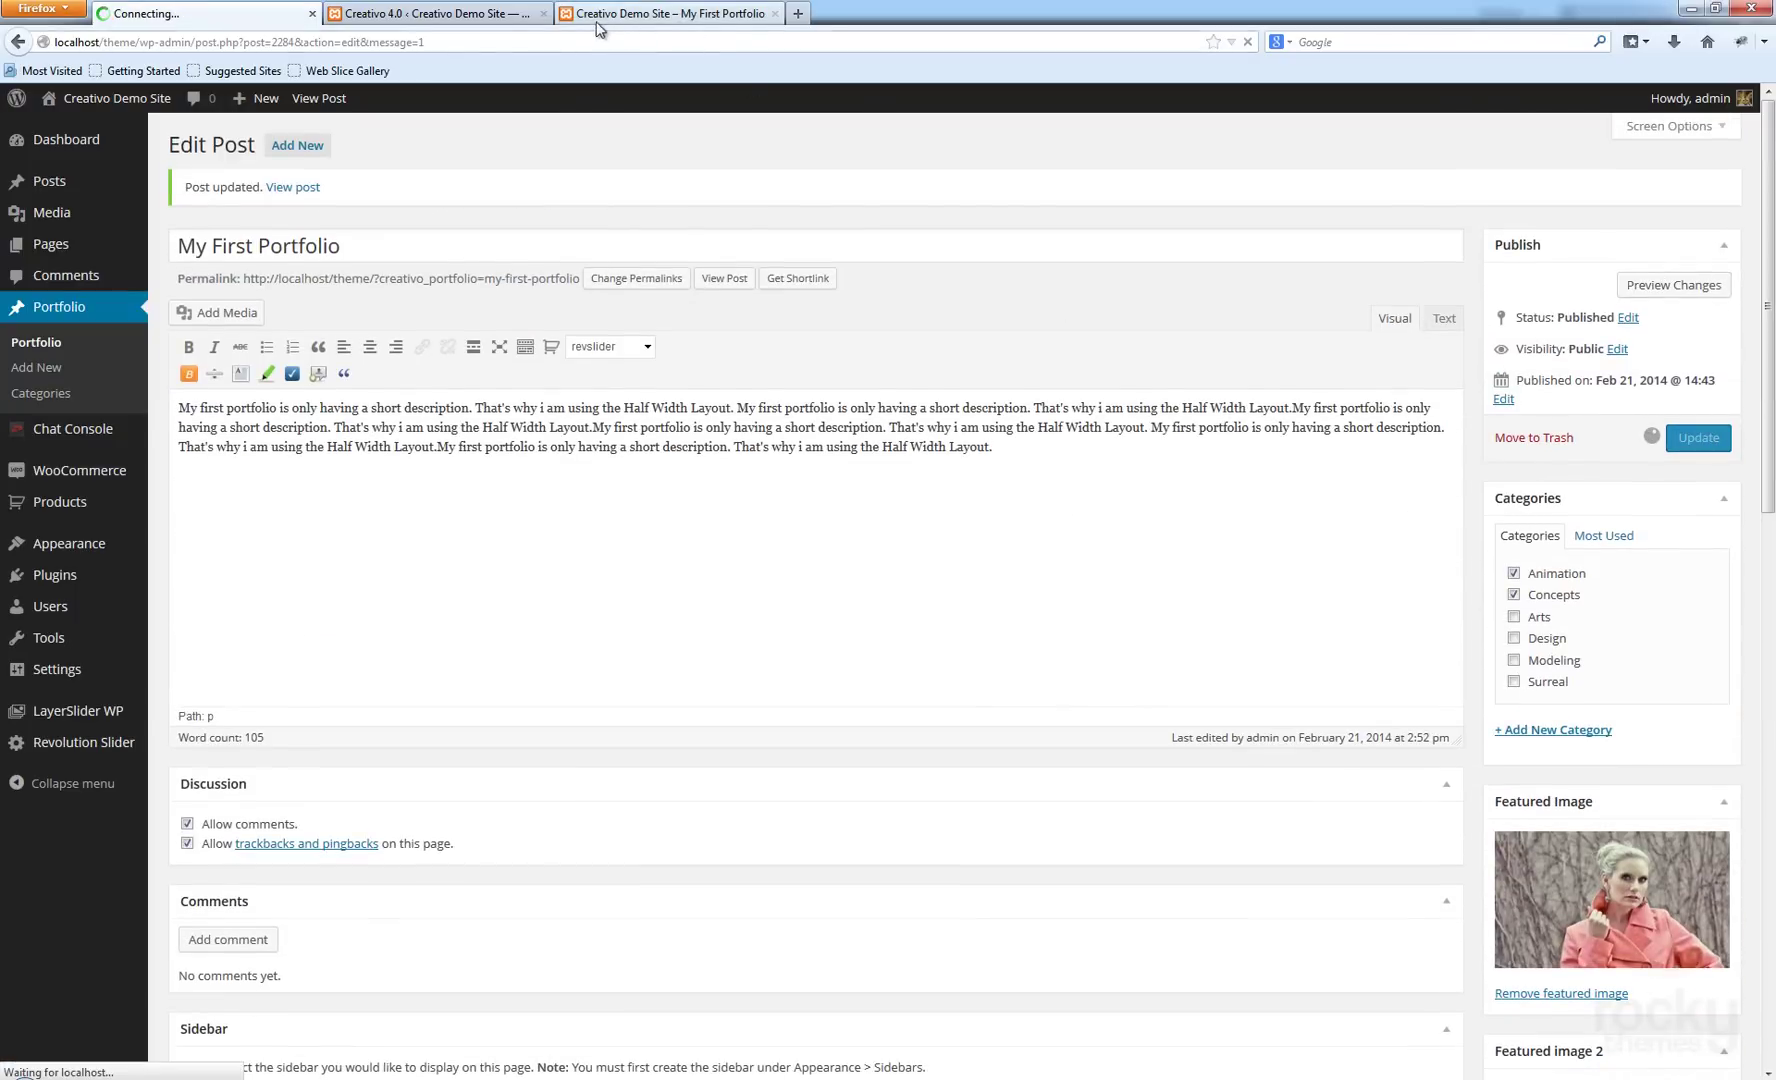
left_click(655, 12)
key("F5")
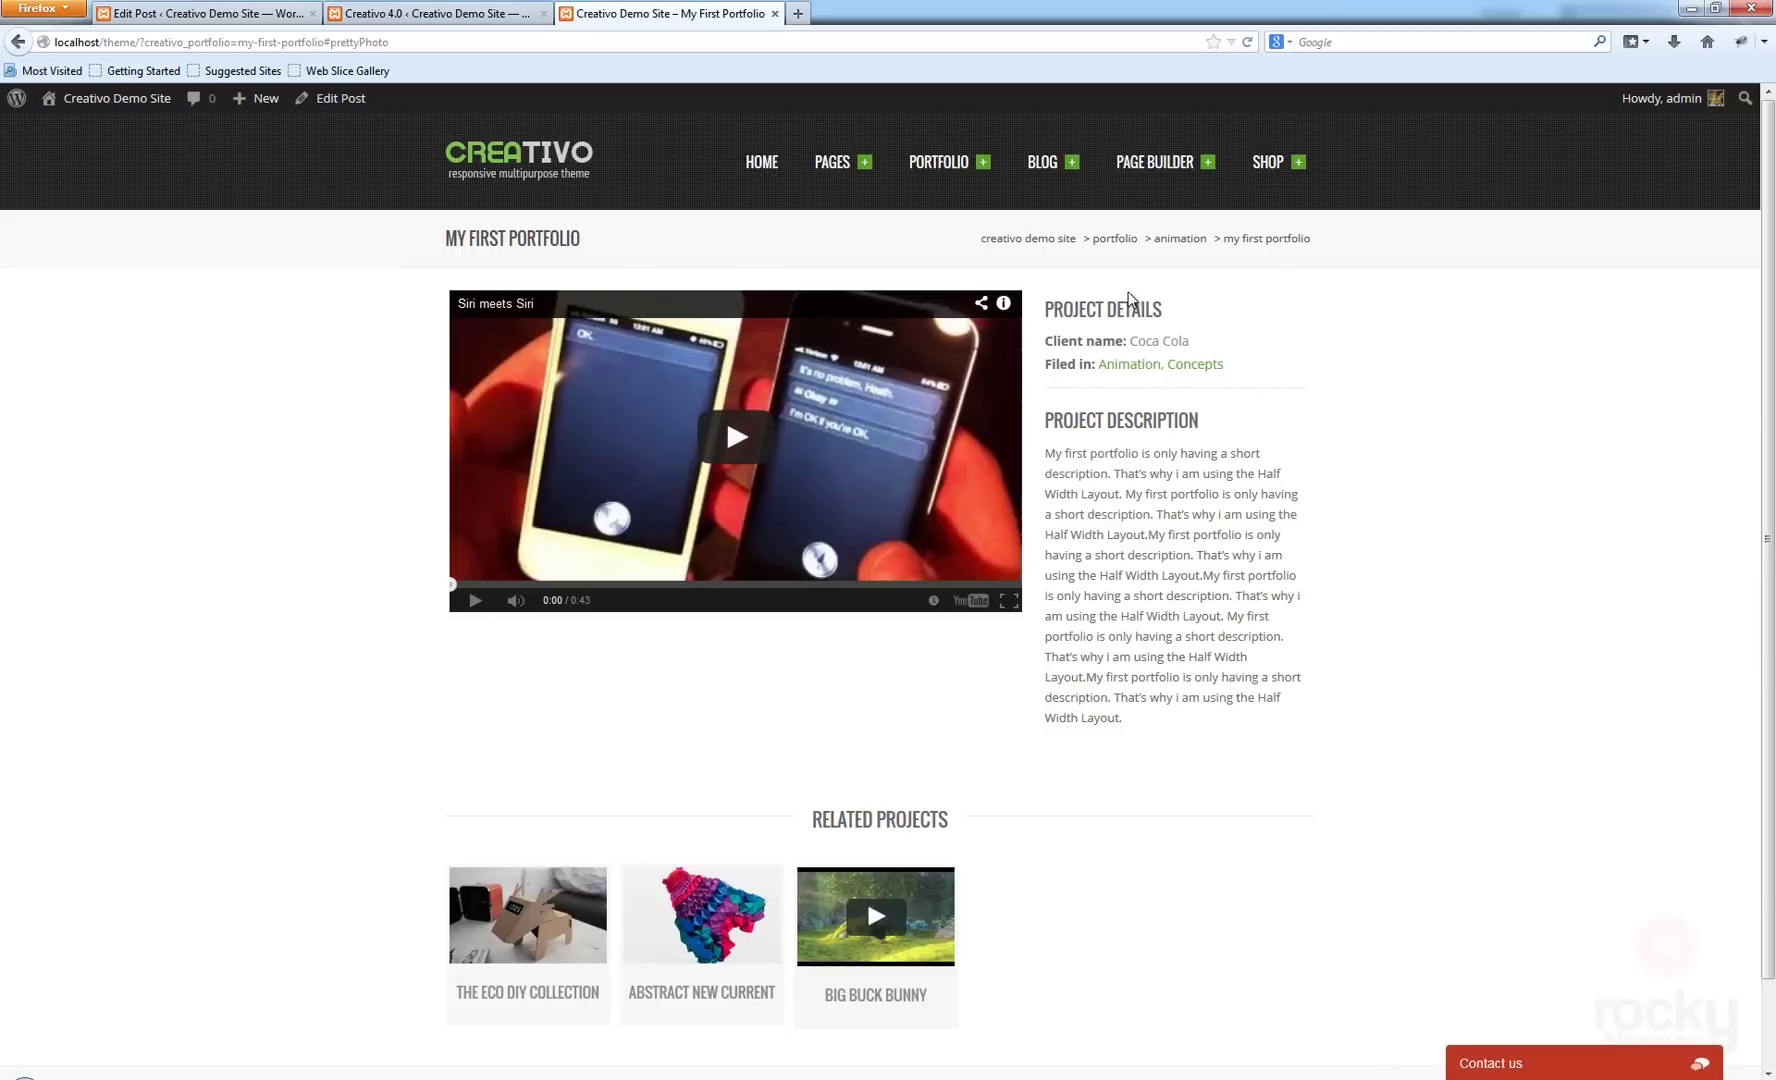
right_click(1052, 343)
left_click(1033, 340)
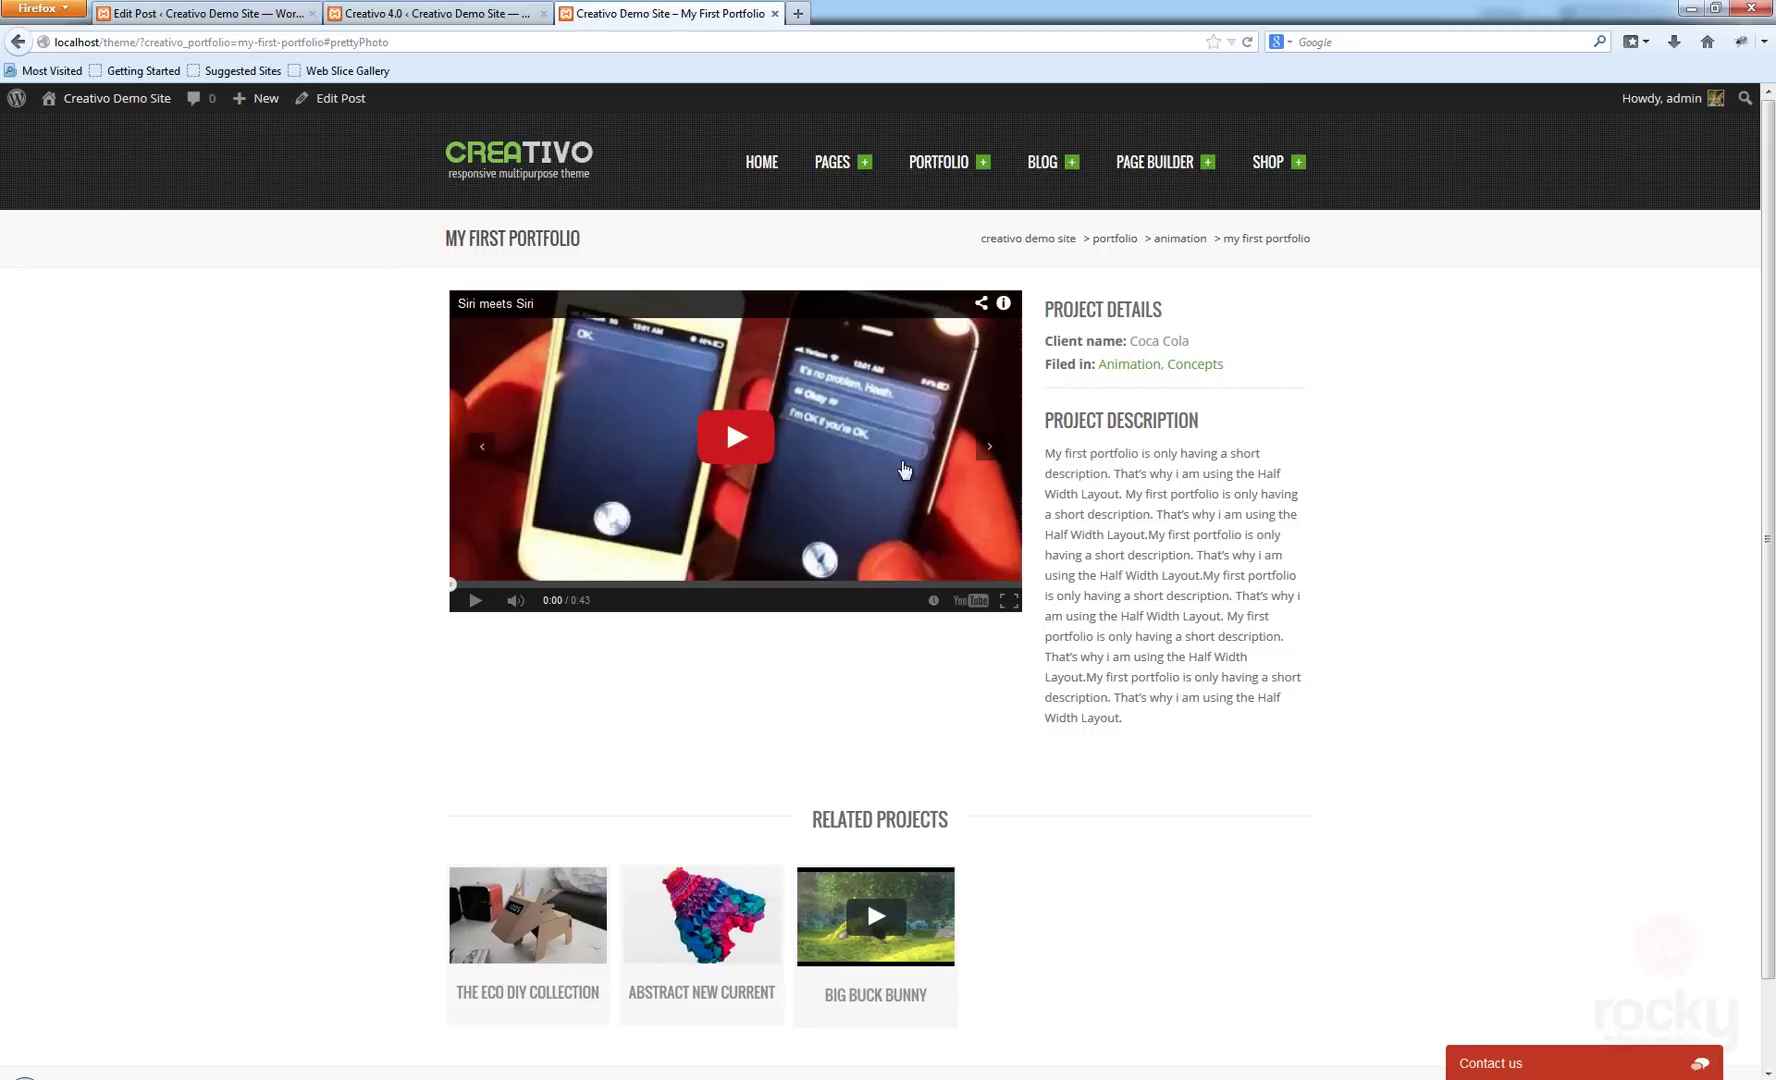
Step through the slider images to the tree photo, then return to the edit screen.
left_click(990, 452)
left_click(985, 454)
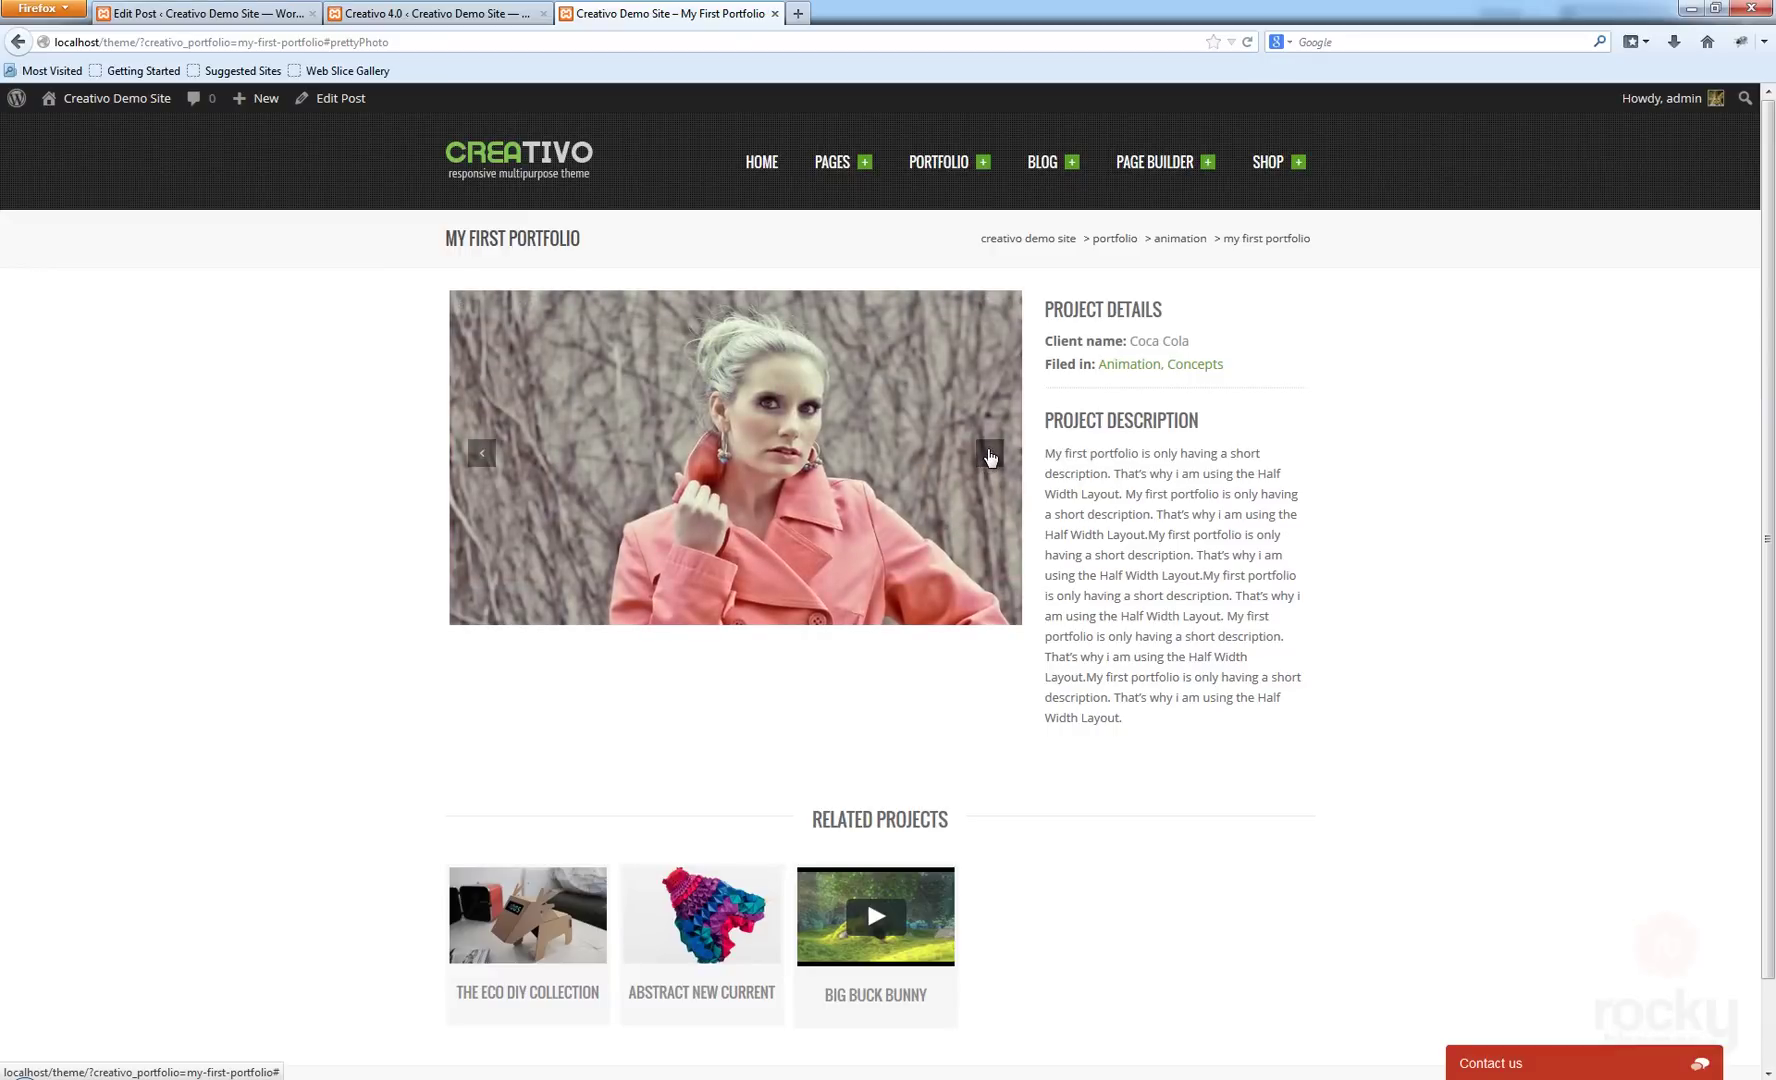
left_click(988, 458)
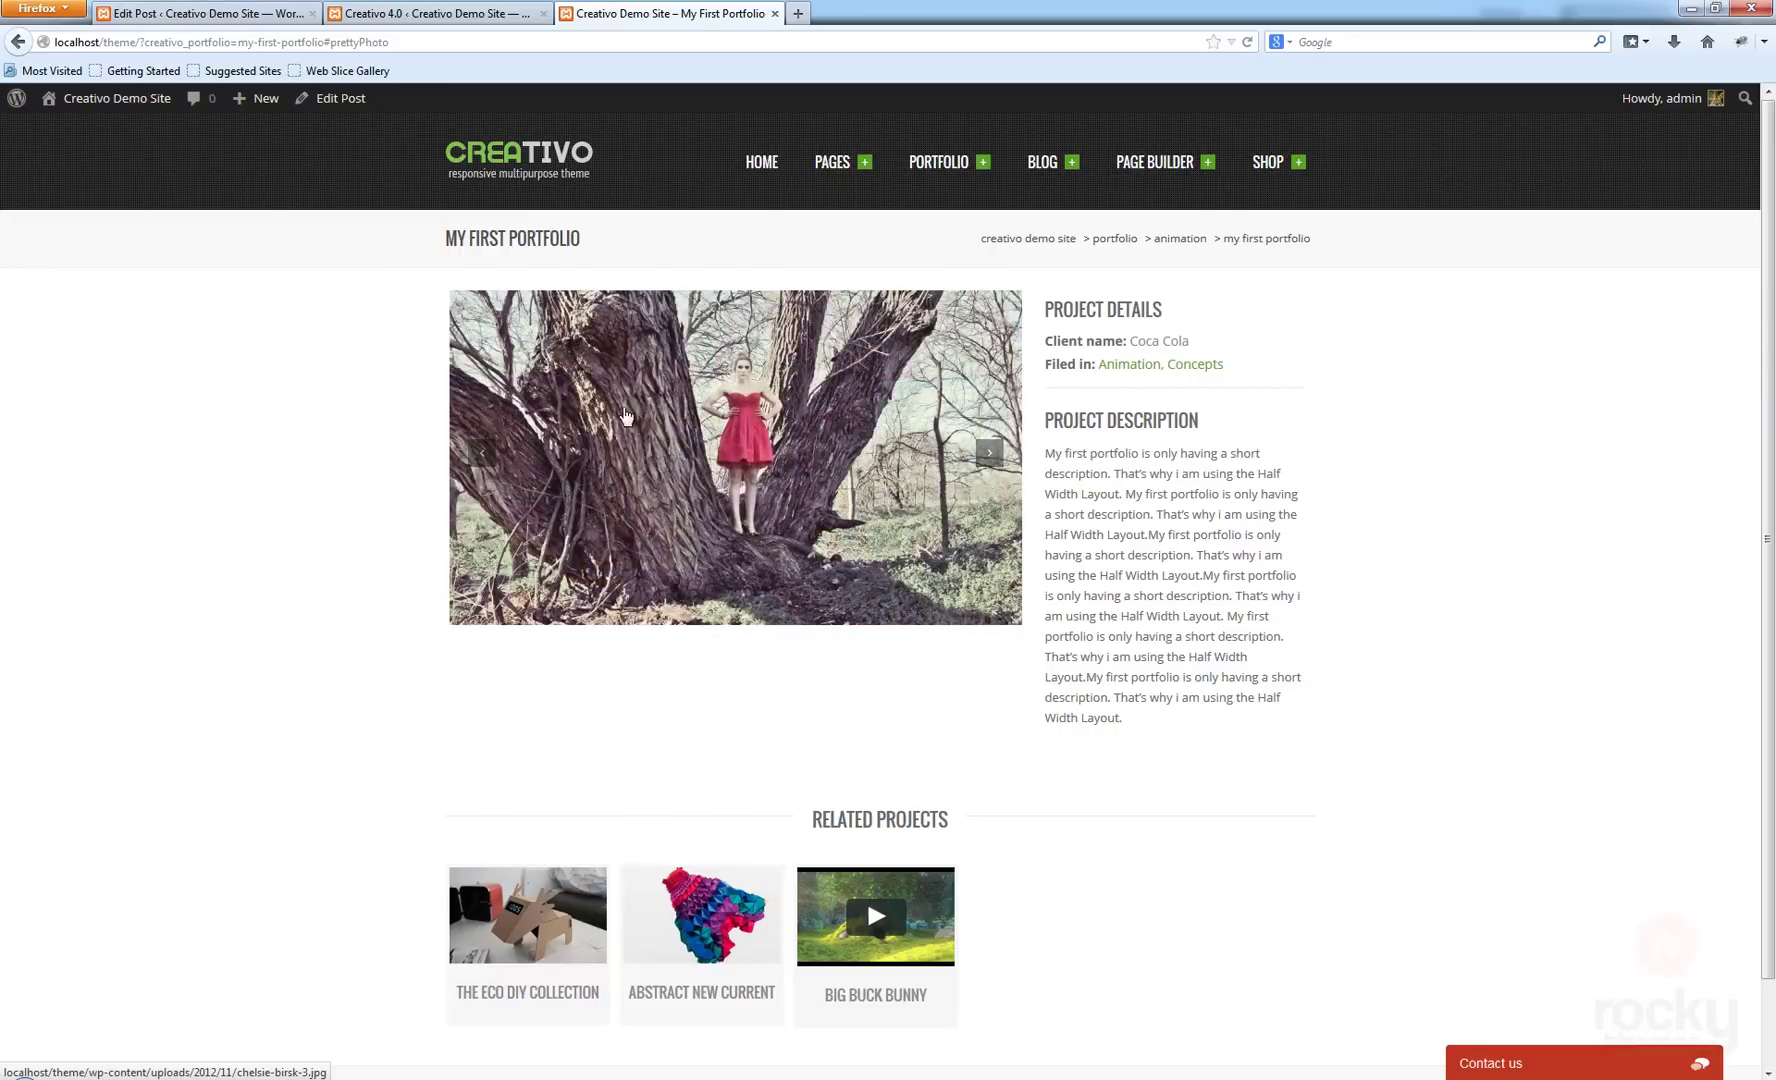
left_click(432, 13)
left_click(263, 12)
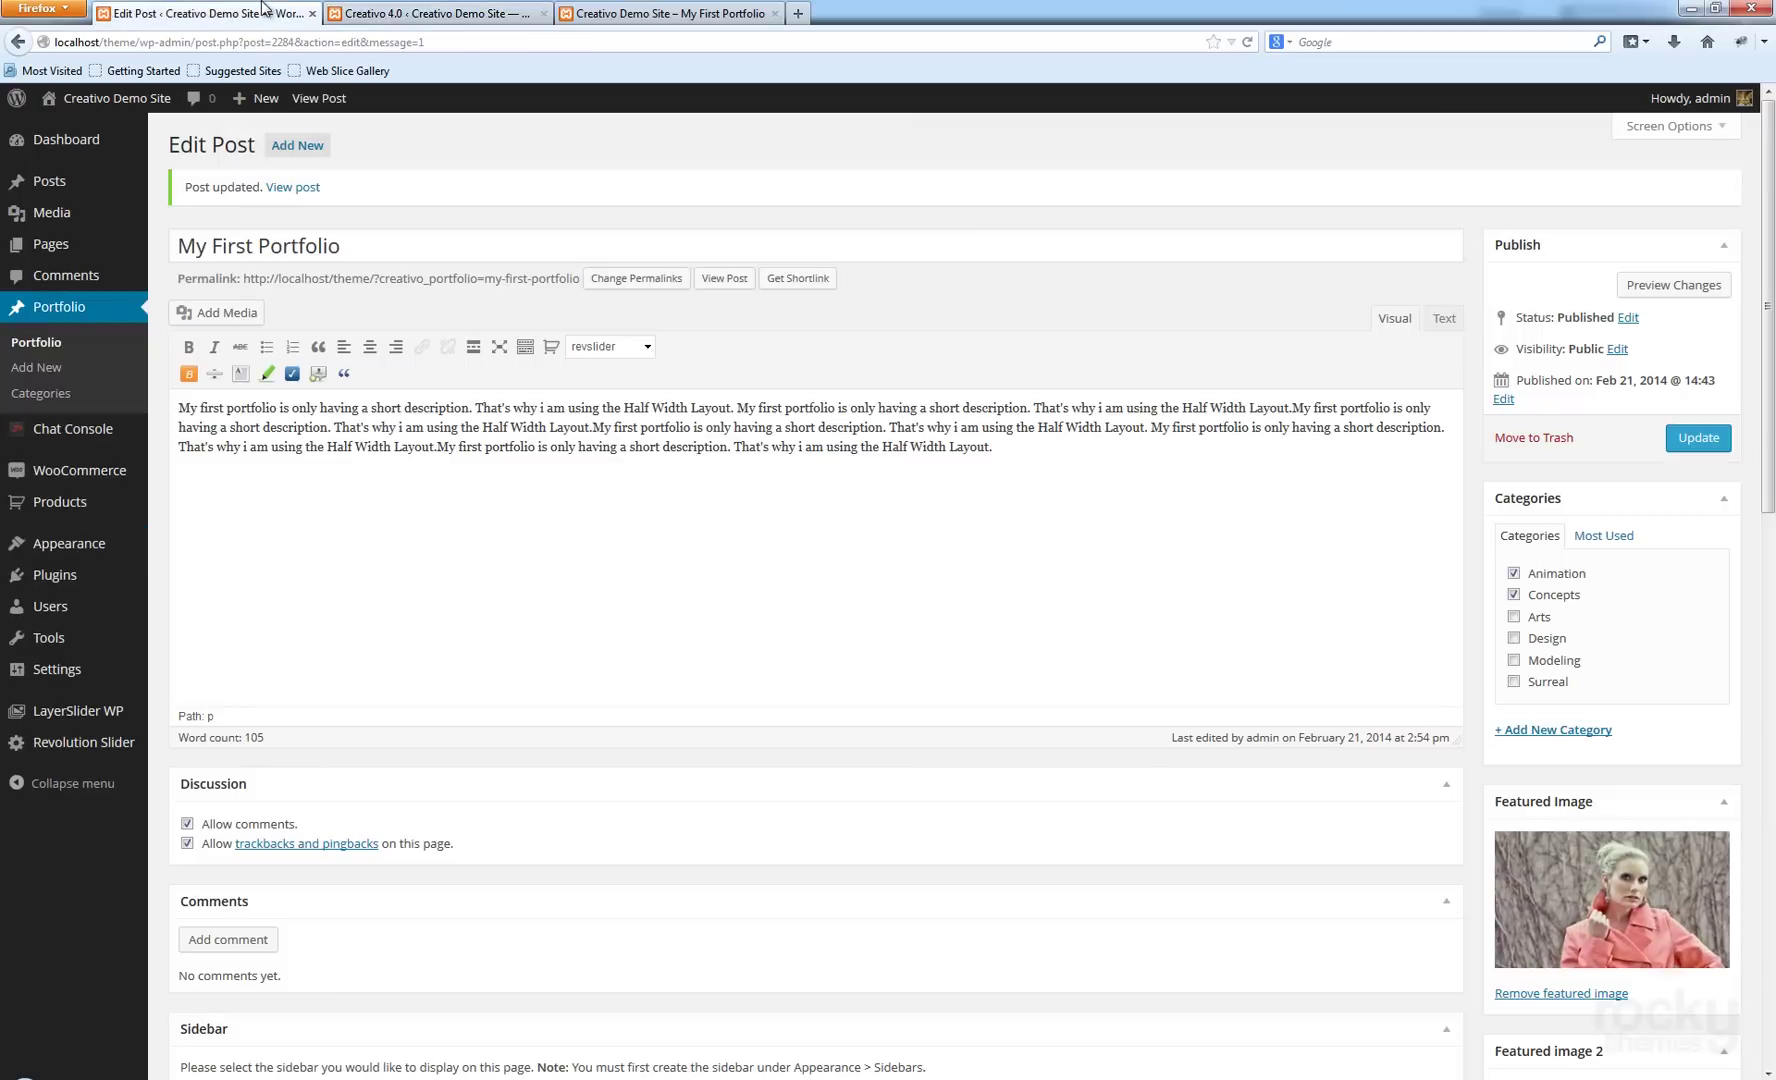
Set Show Page Title to No and update the portfolio item.
scroll(404, 874, "down", 5)
left_click(415, 845)
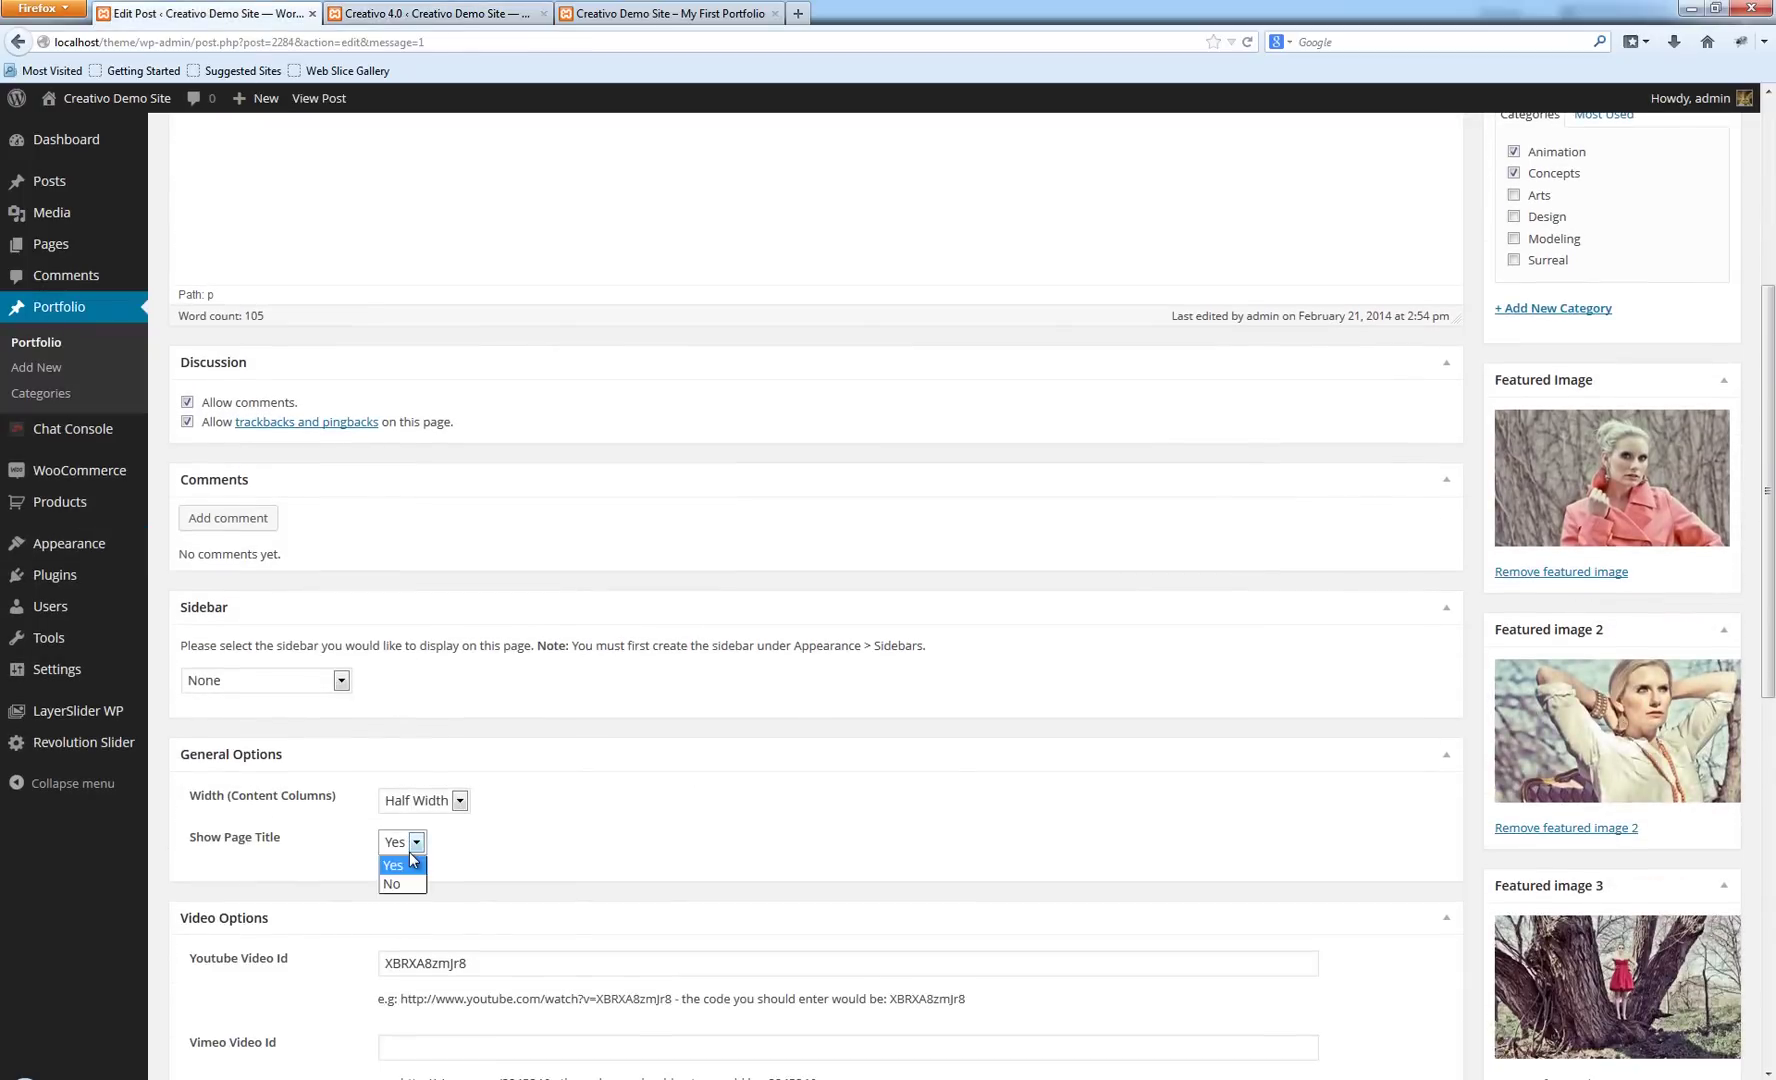
left_click(392, 883)
scroll(1697, 396, "up", 5)
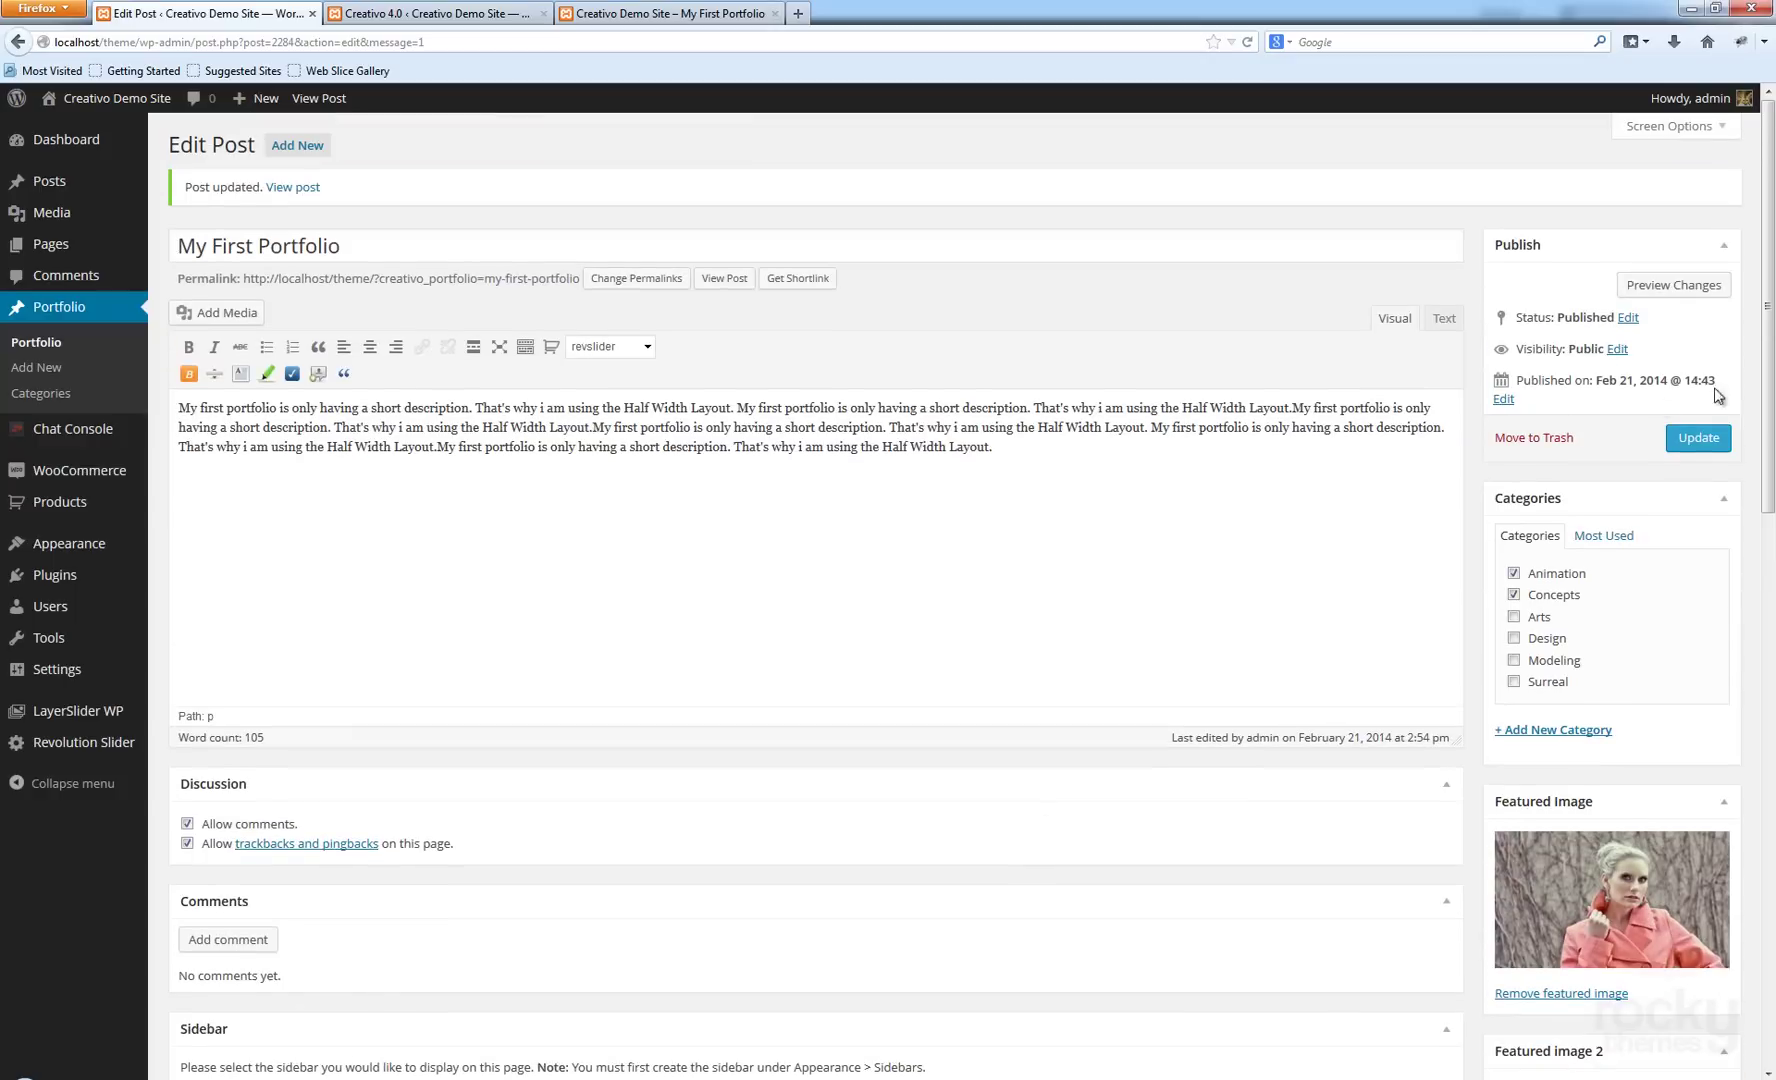
left_click(1698, 437)
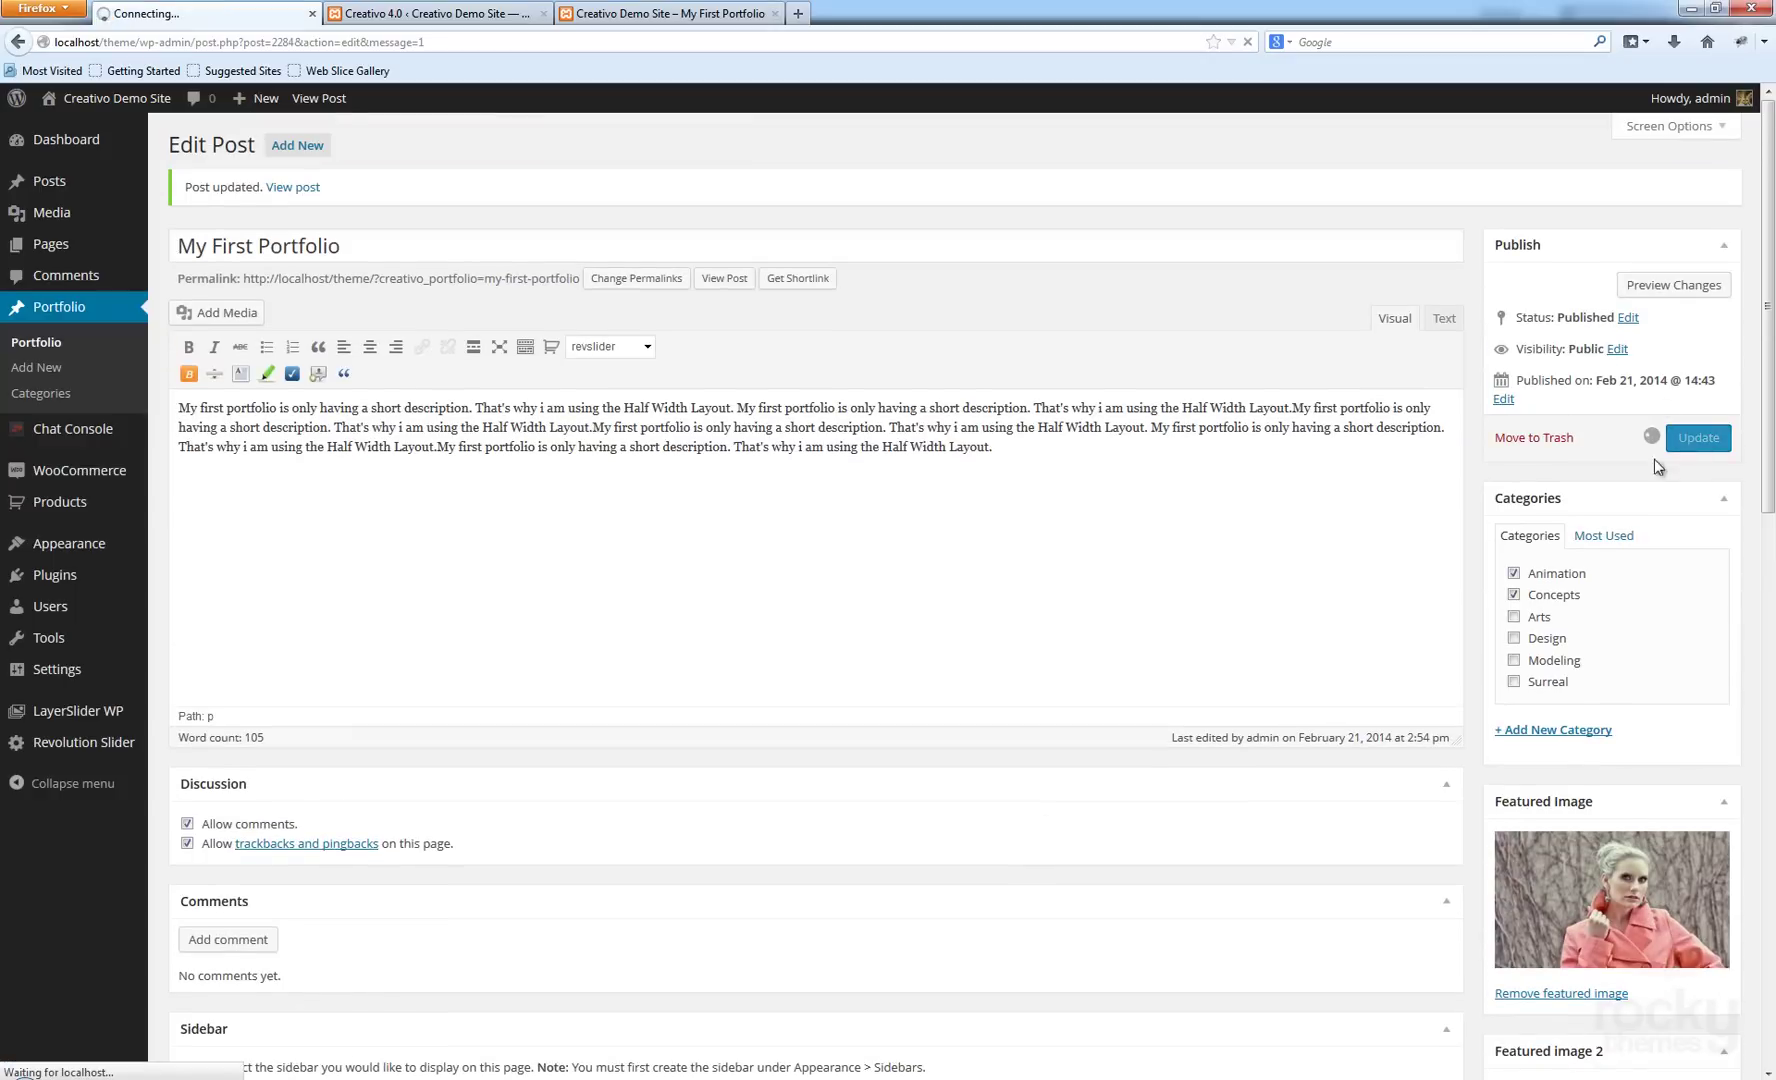
Reload the live portfolio page to confirm the title bar is gone, glancing at Portfolio theme options.
left_click(660, 13)
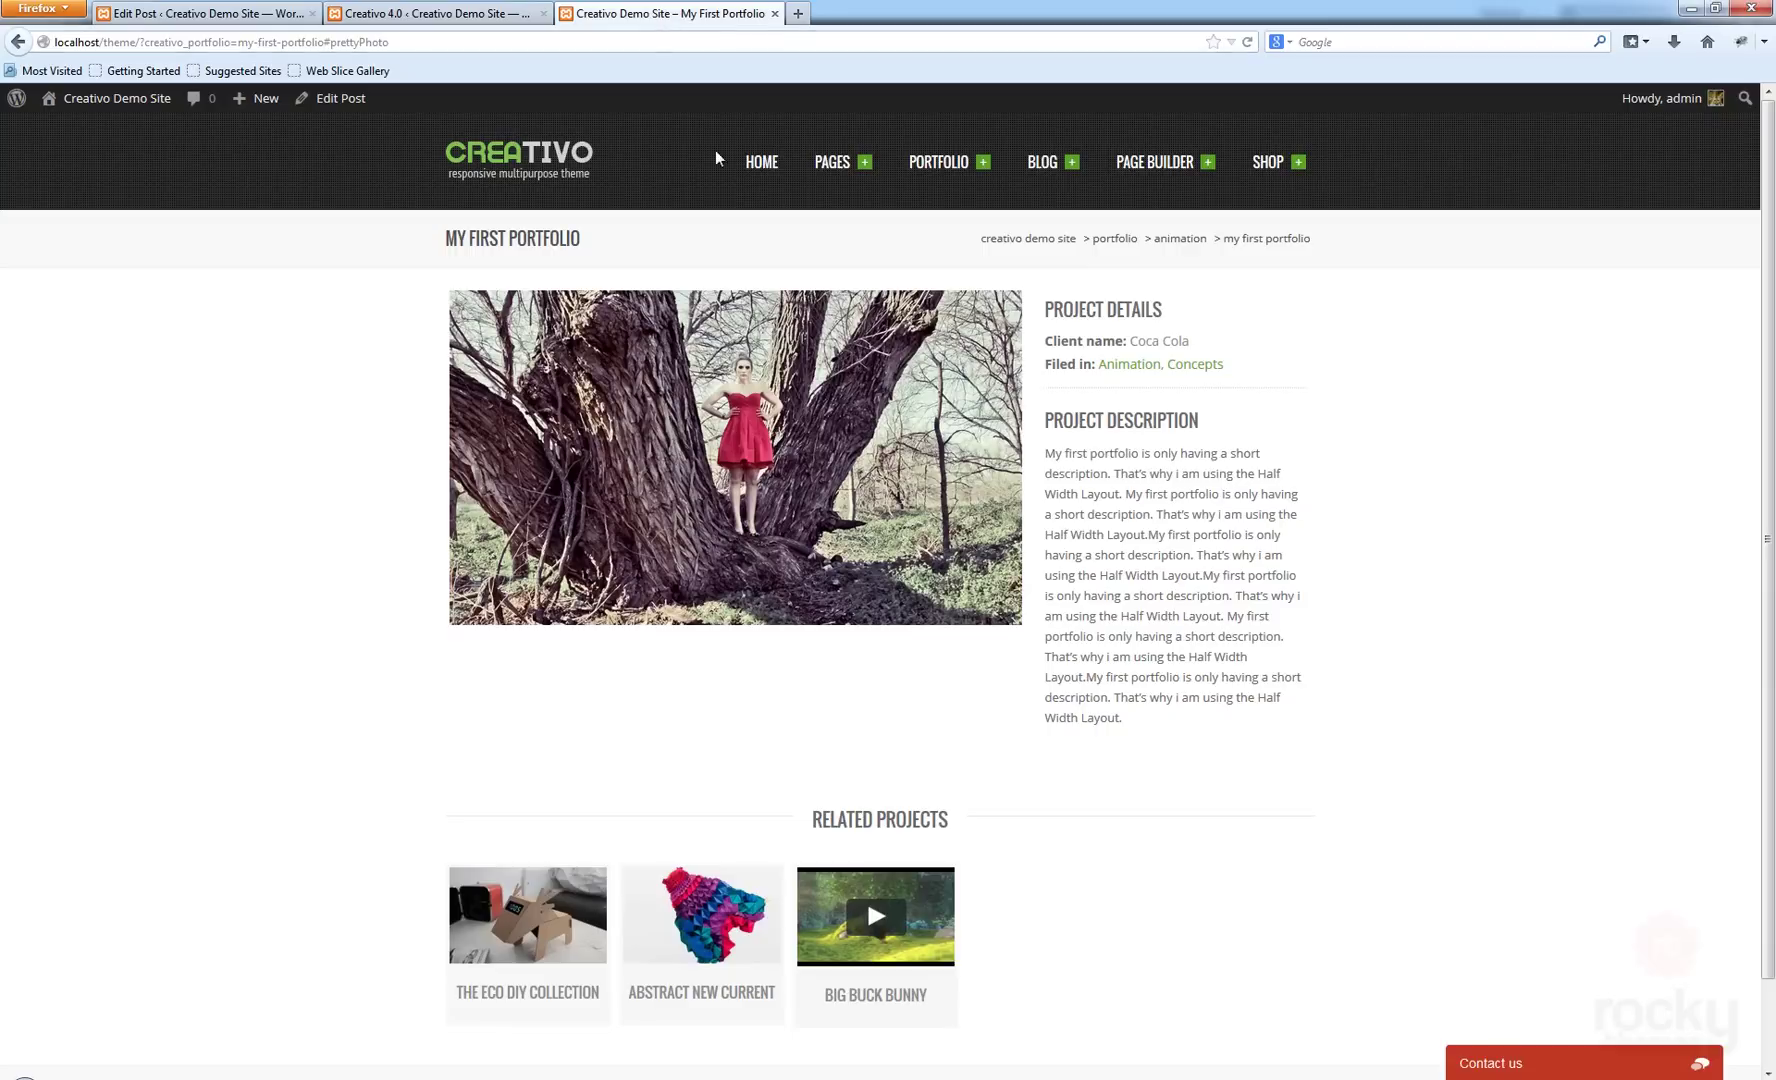
key("F5")
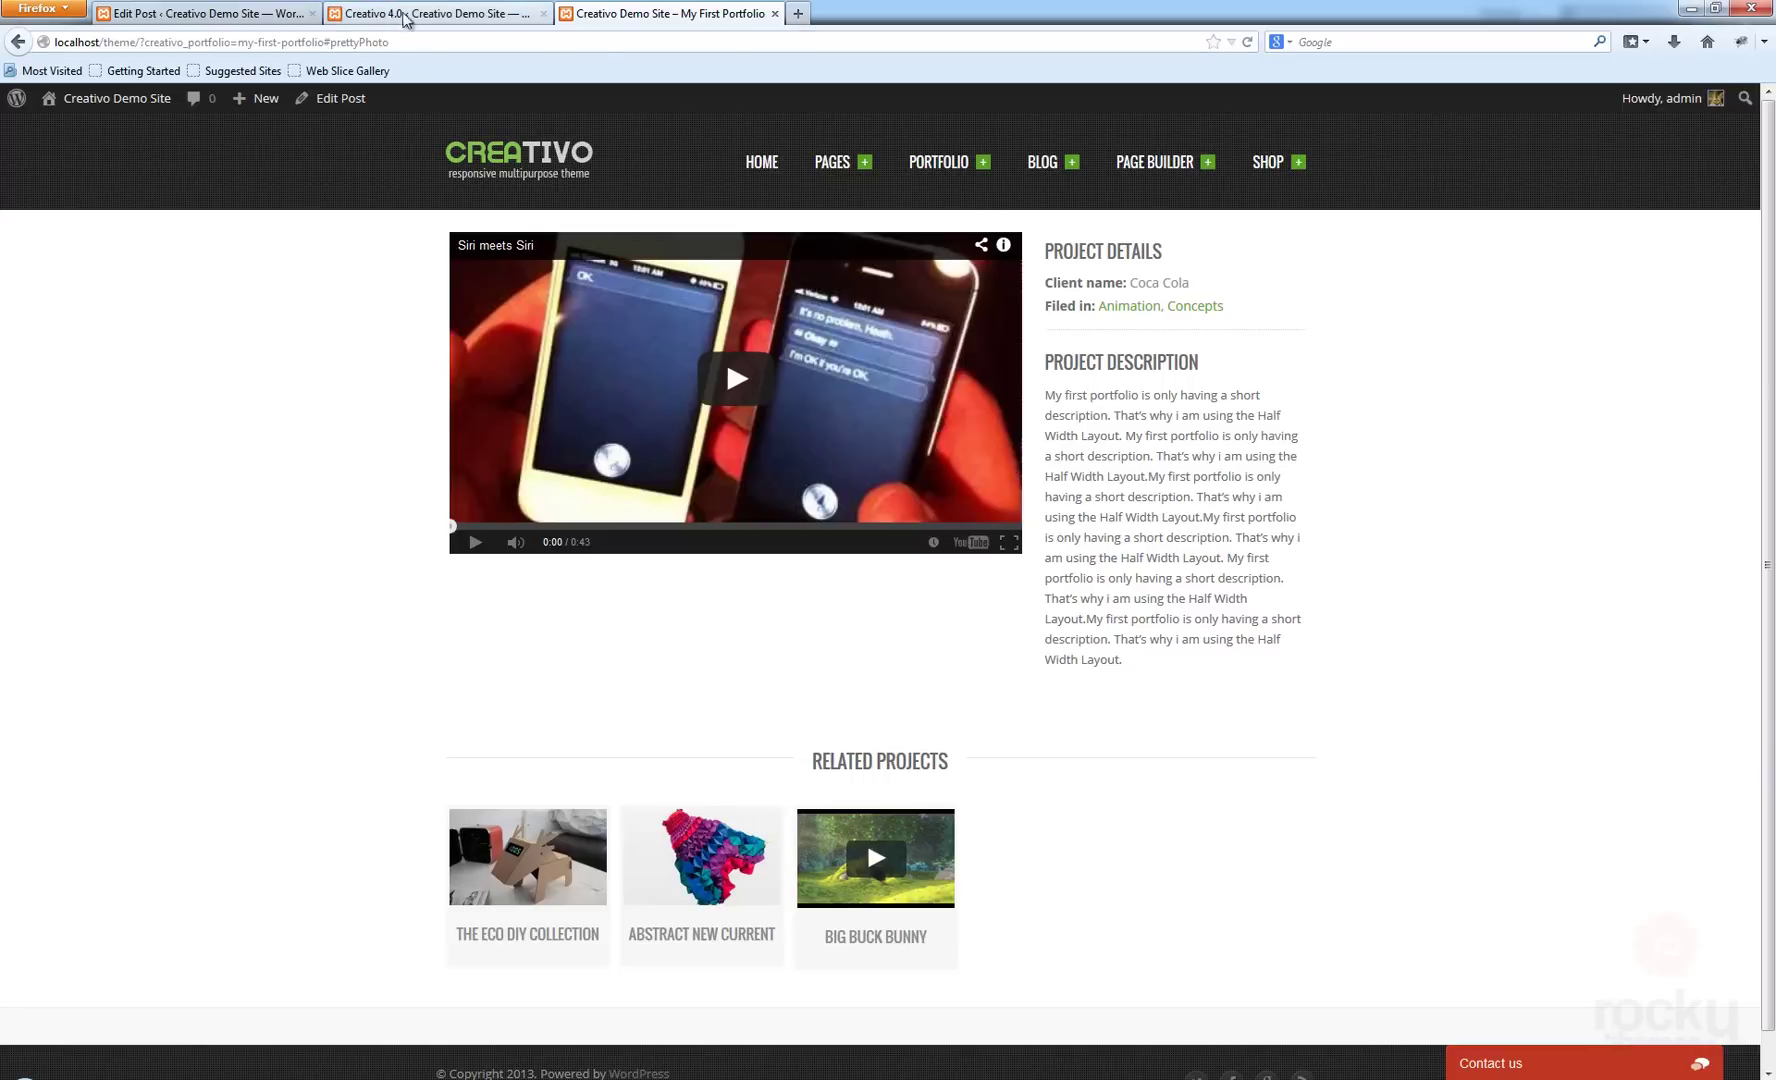
left_click(474, 10)
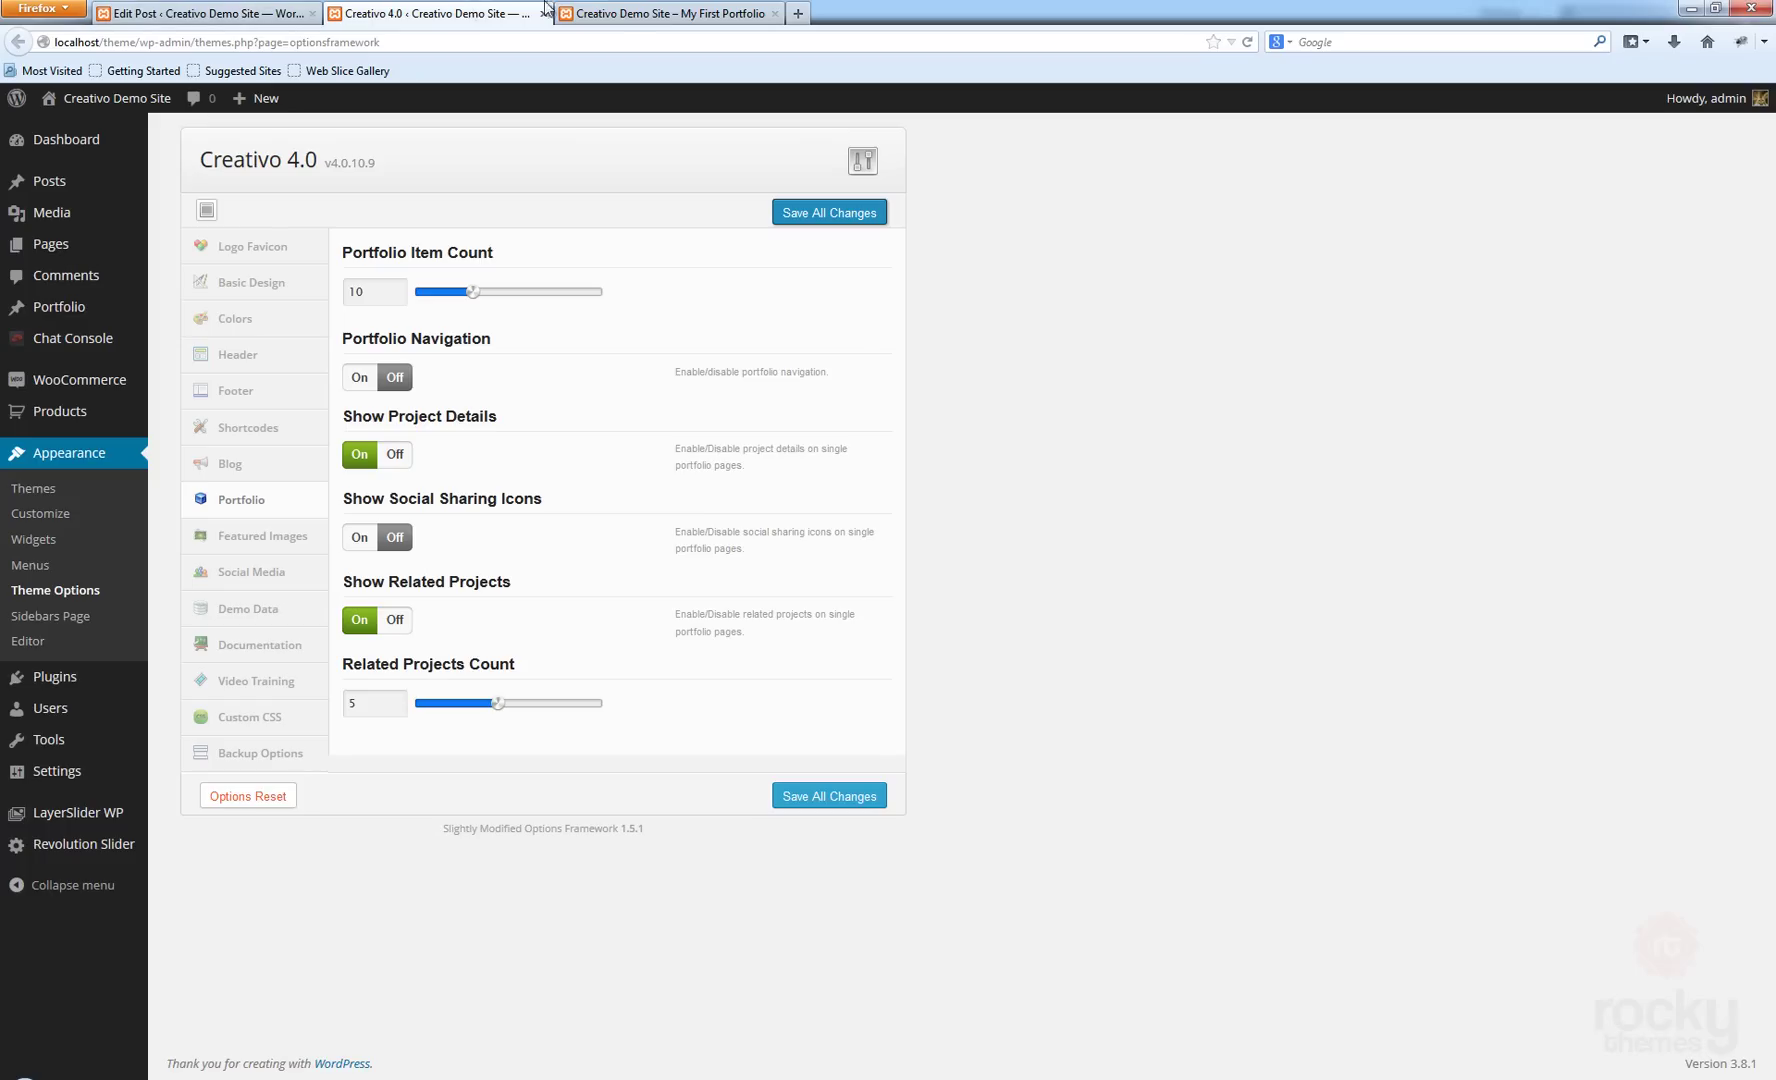
left_click(665, 13)
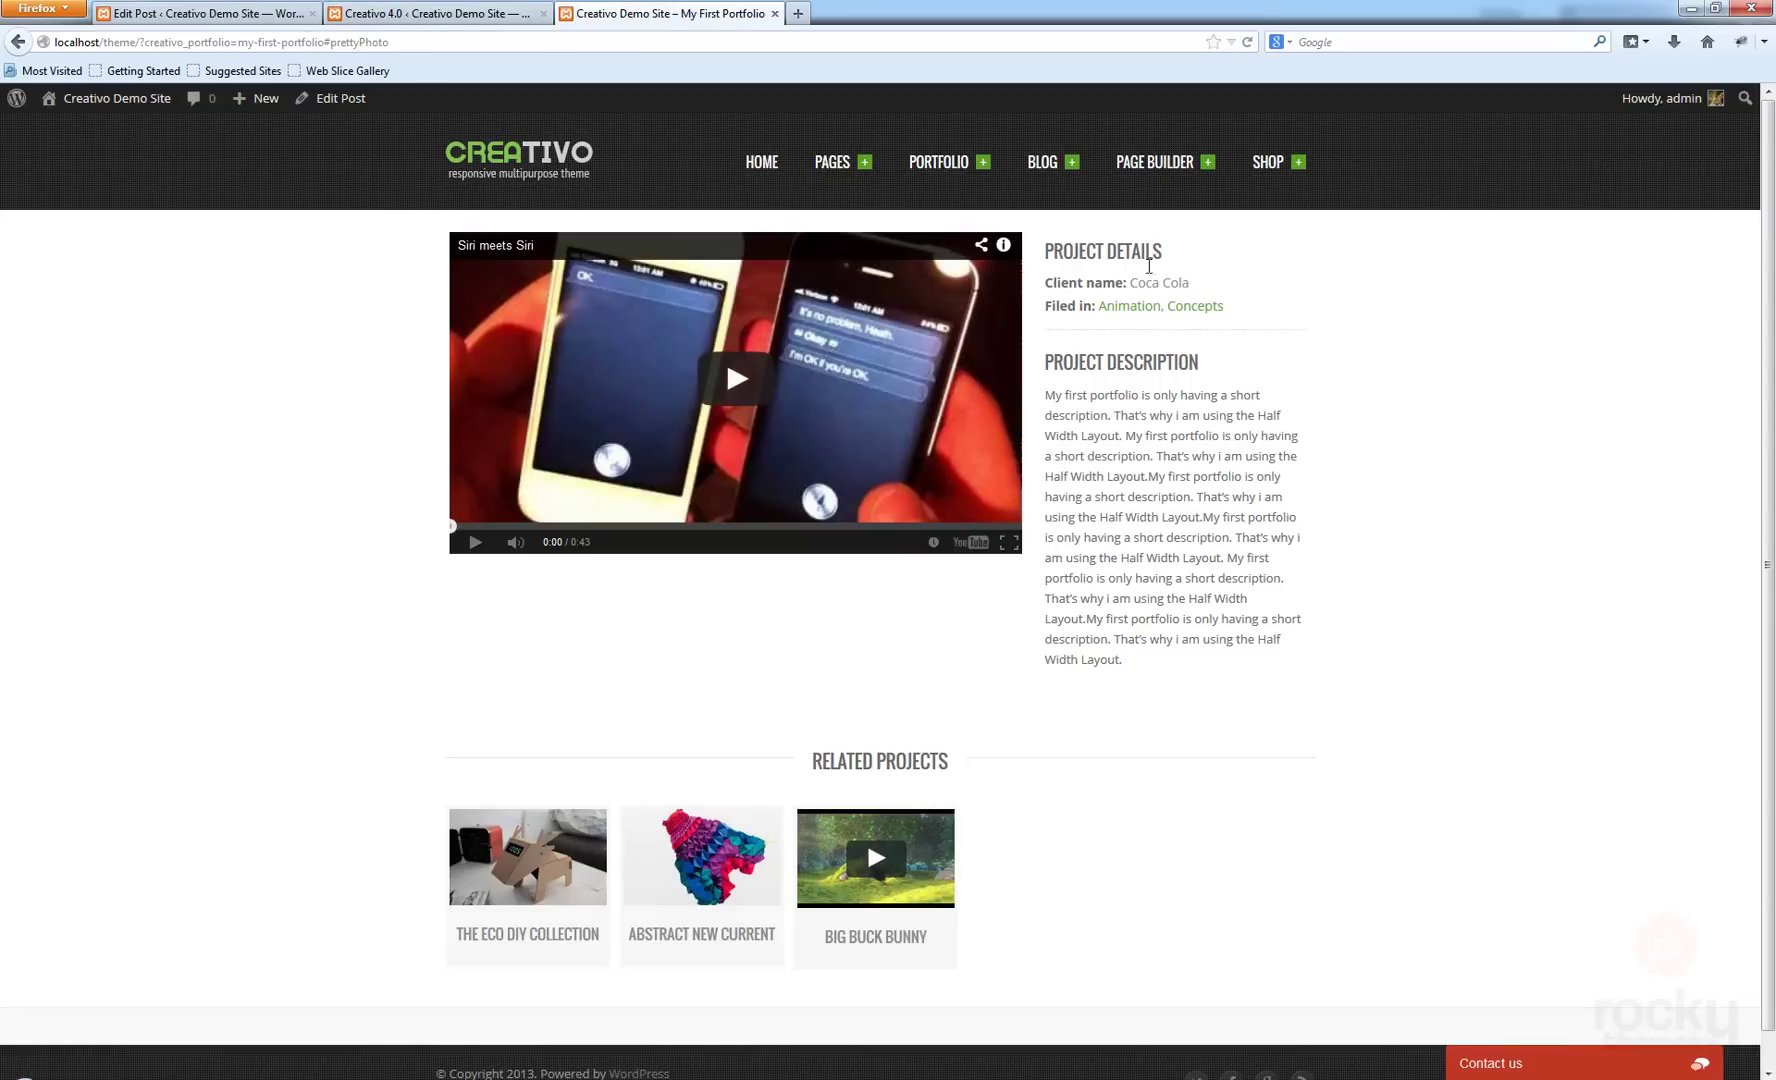
Go to the Creativo home page and open My First Portfolio from the Recent Projects grid.
left_click(492, 157)
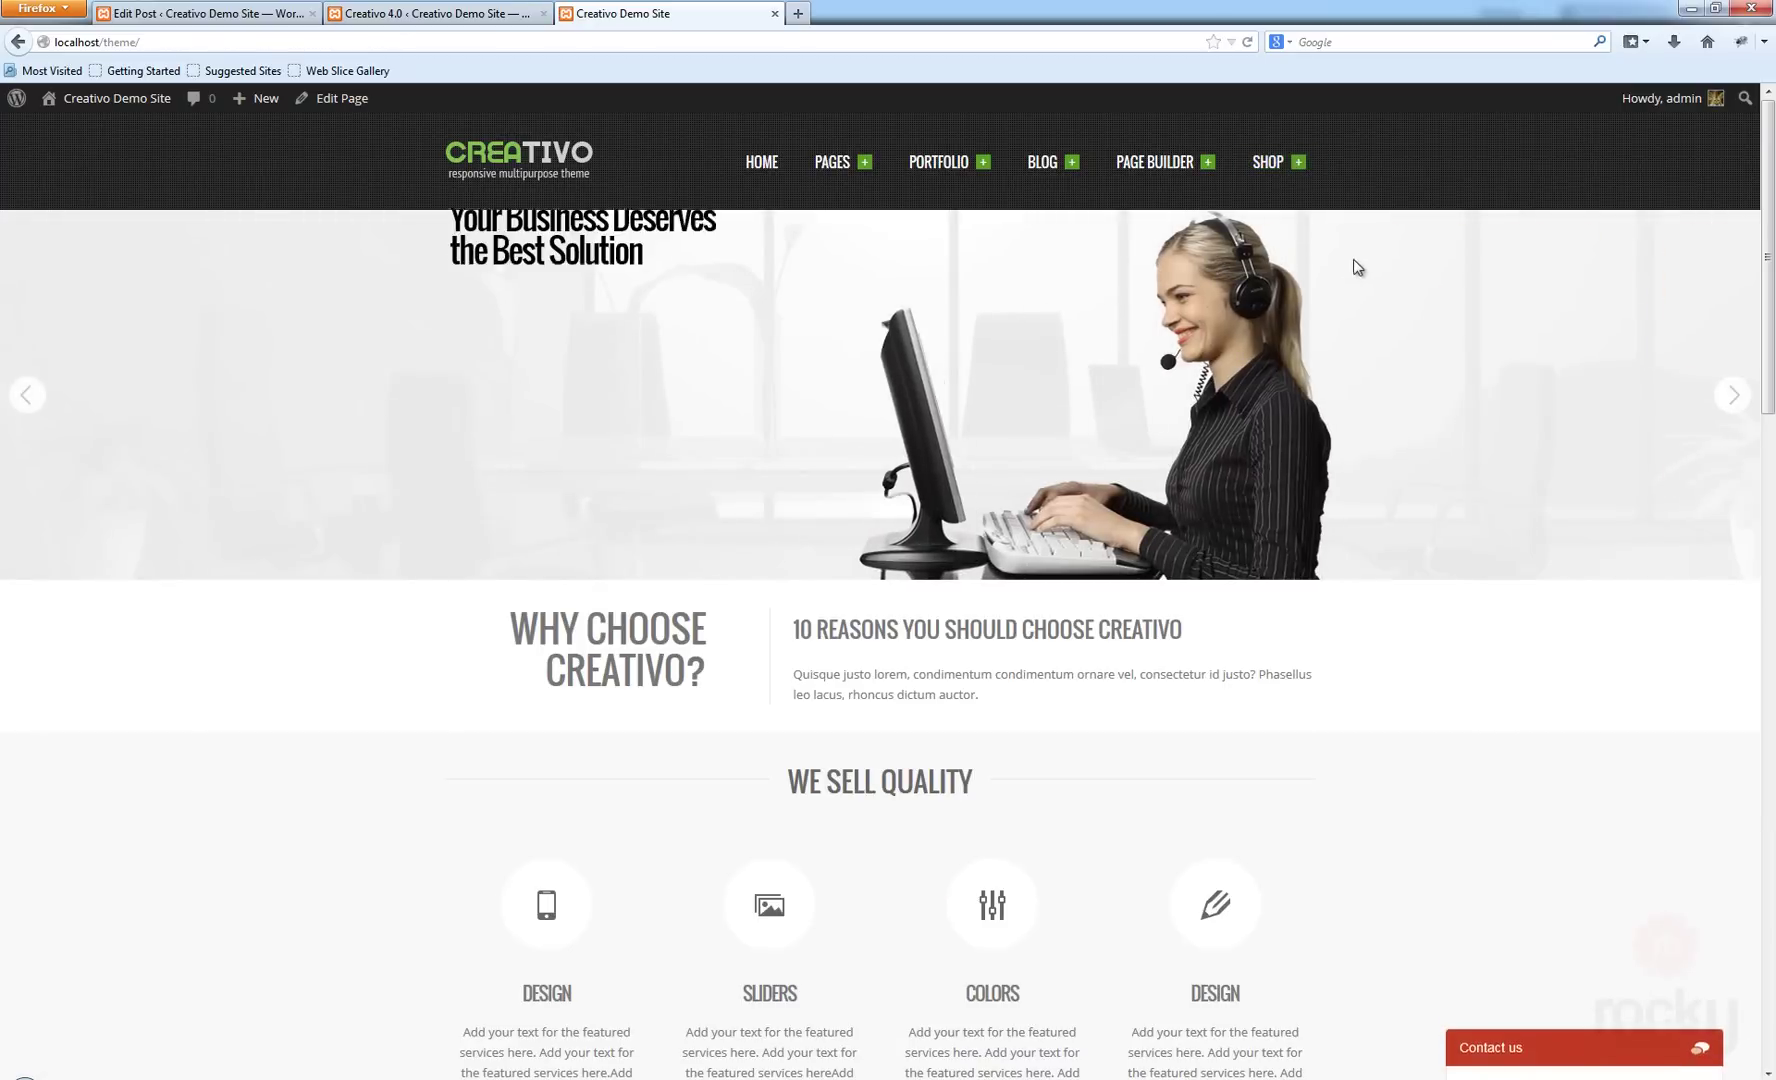
scroll(1466, 341, "down", 8)
scroll(1468, 348, "down", 4)
scroll(1468, 348, "up", 1)
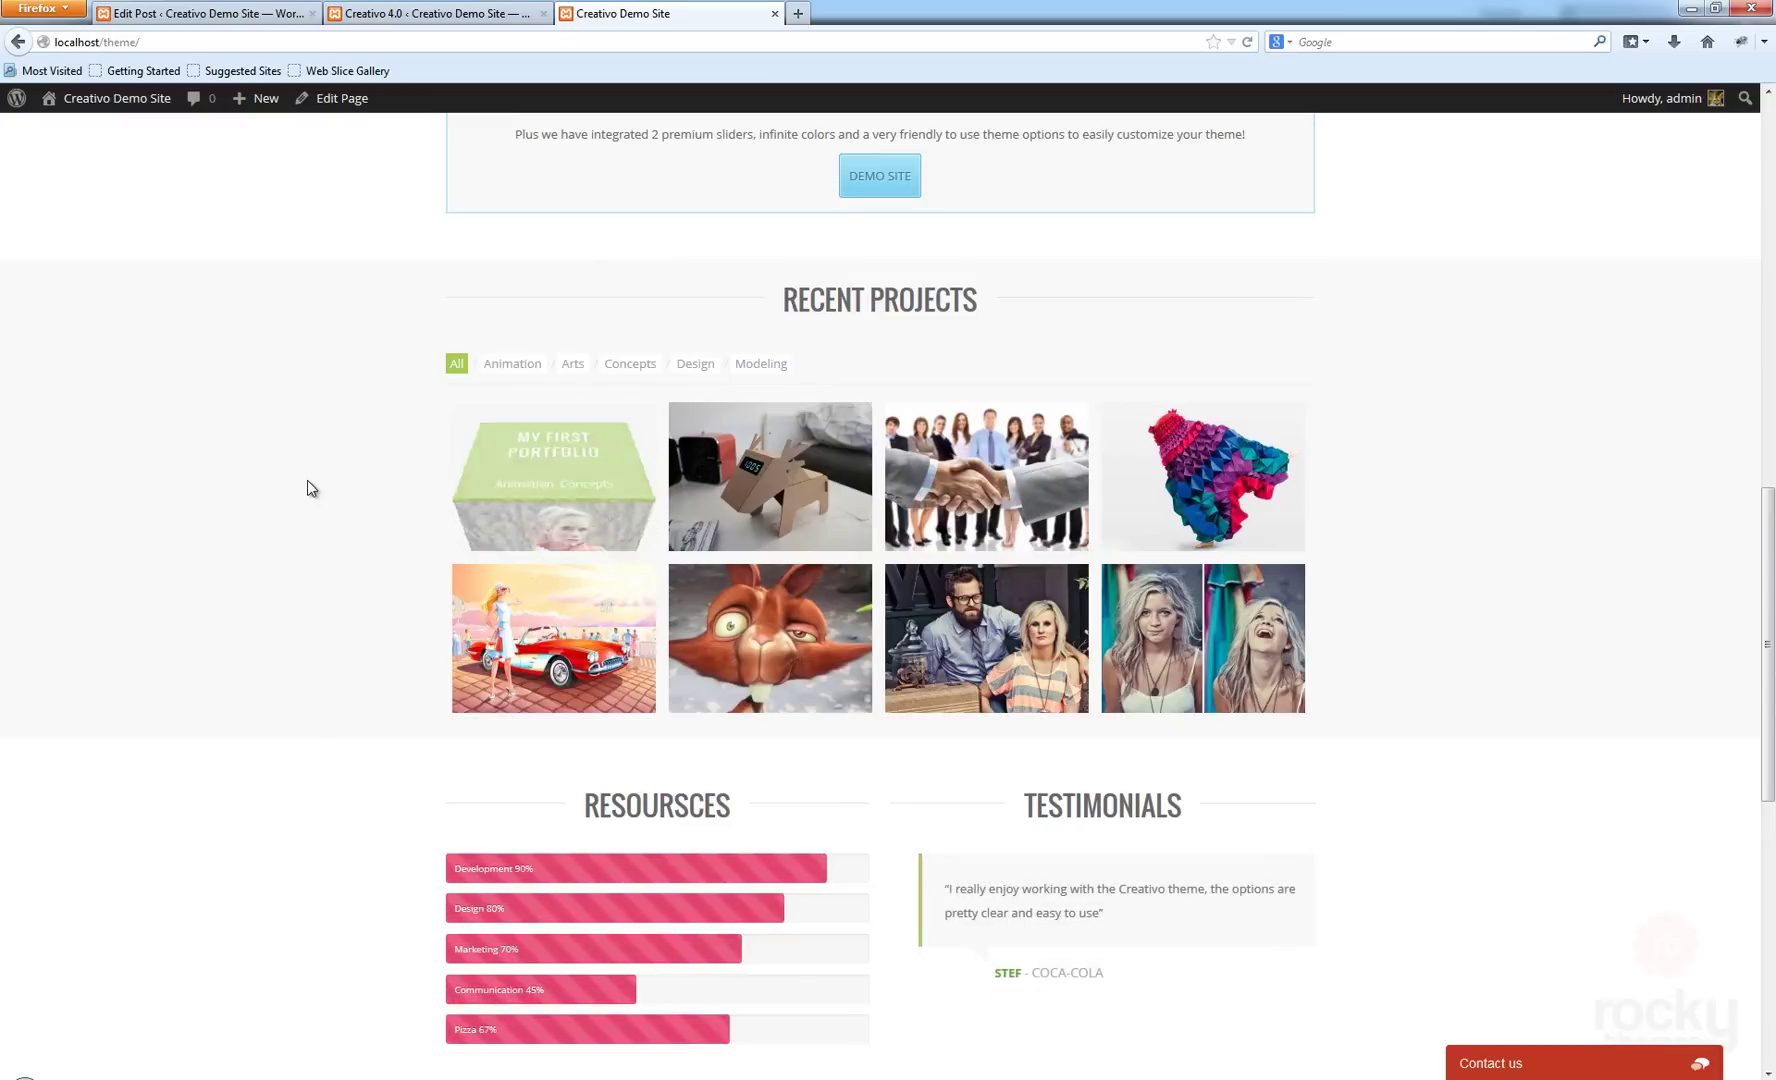
left_click(551, 441)
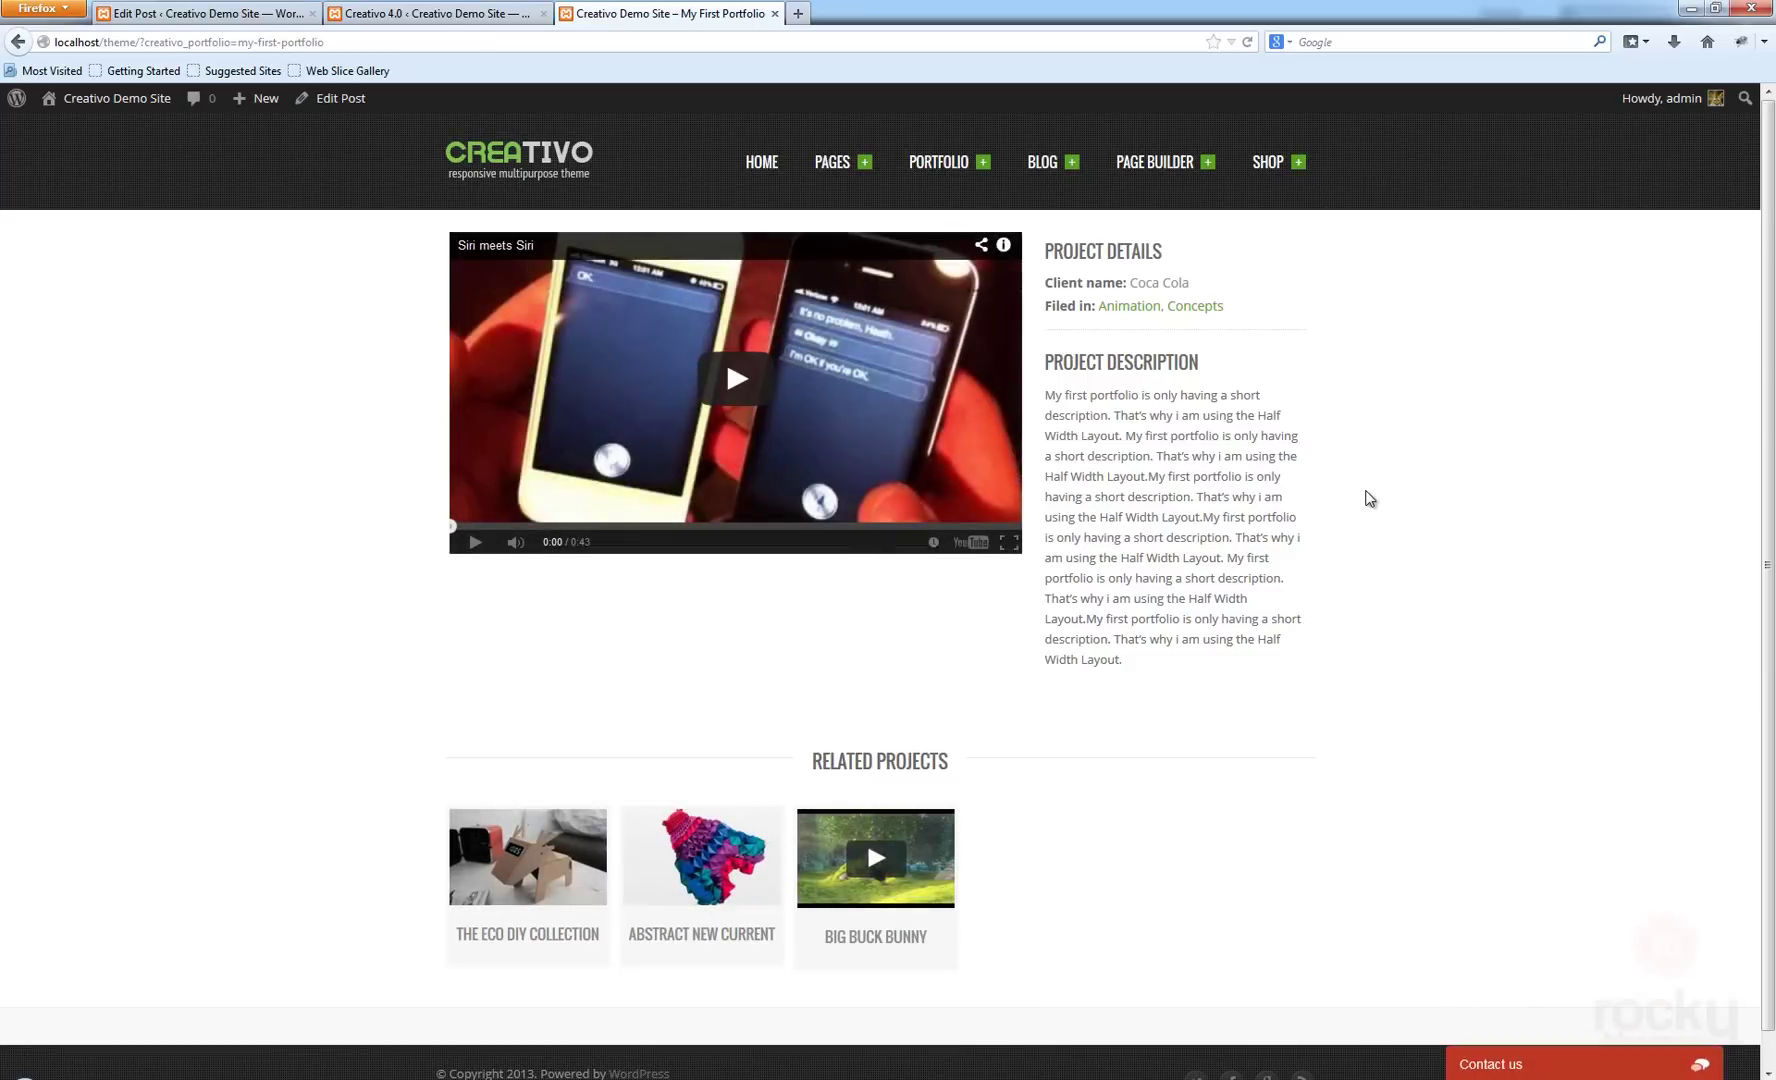
Turn the page title back on and set the portfolio item's width to Full Width.
left_click(438, 12)
left_click(645, 13)
left_click(470, 13)
left_click(200, 13)
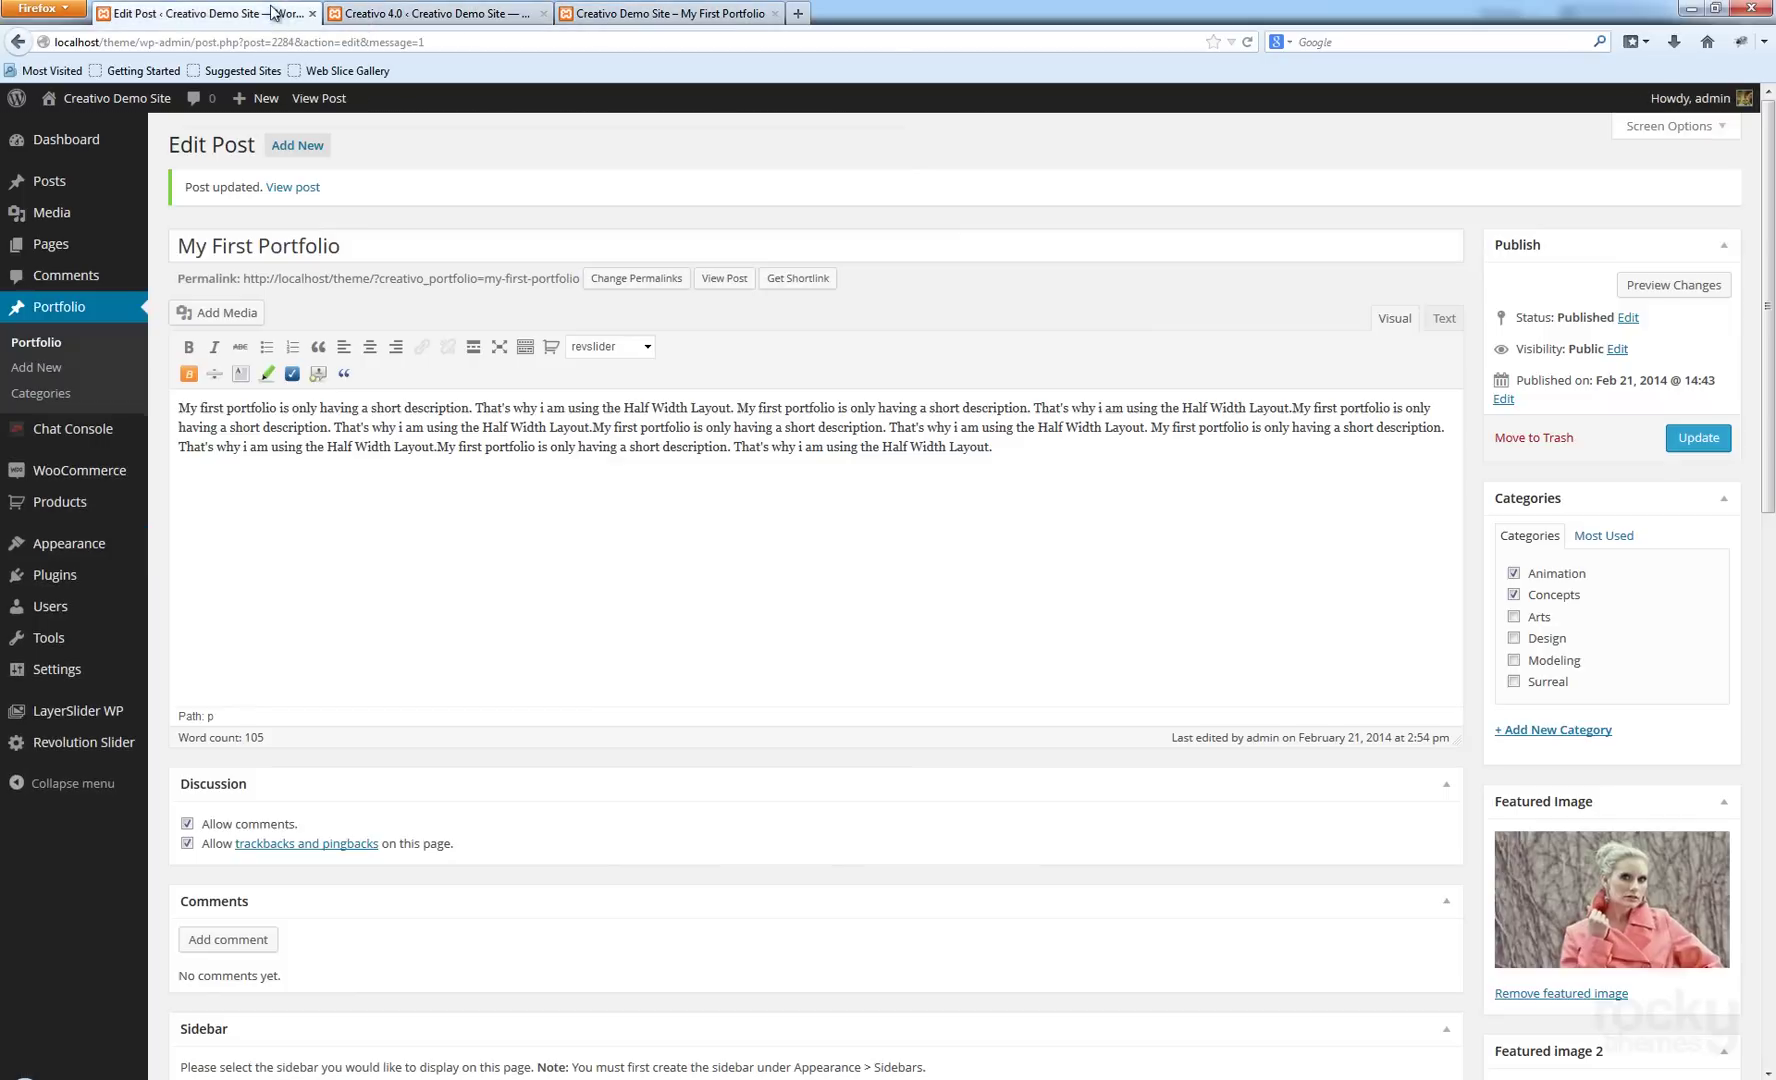
scroll(405, 743, "down", 7)
left_click(388, 527)
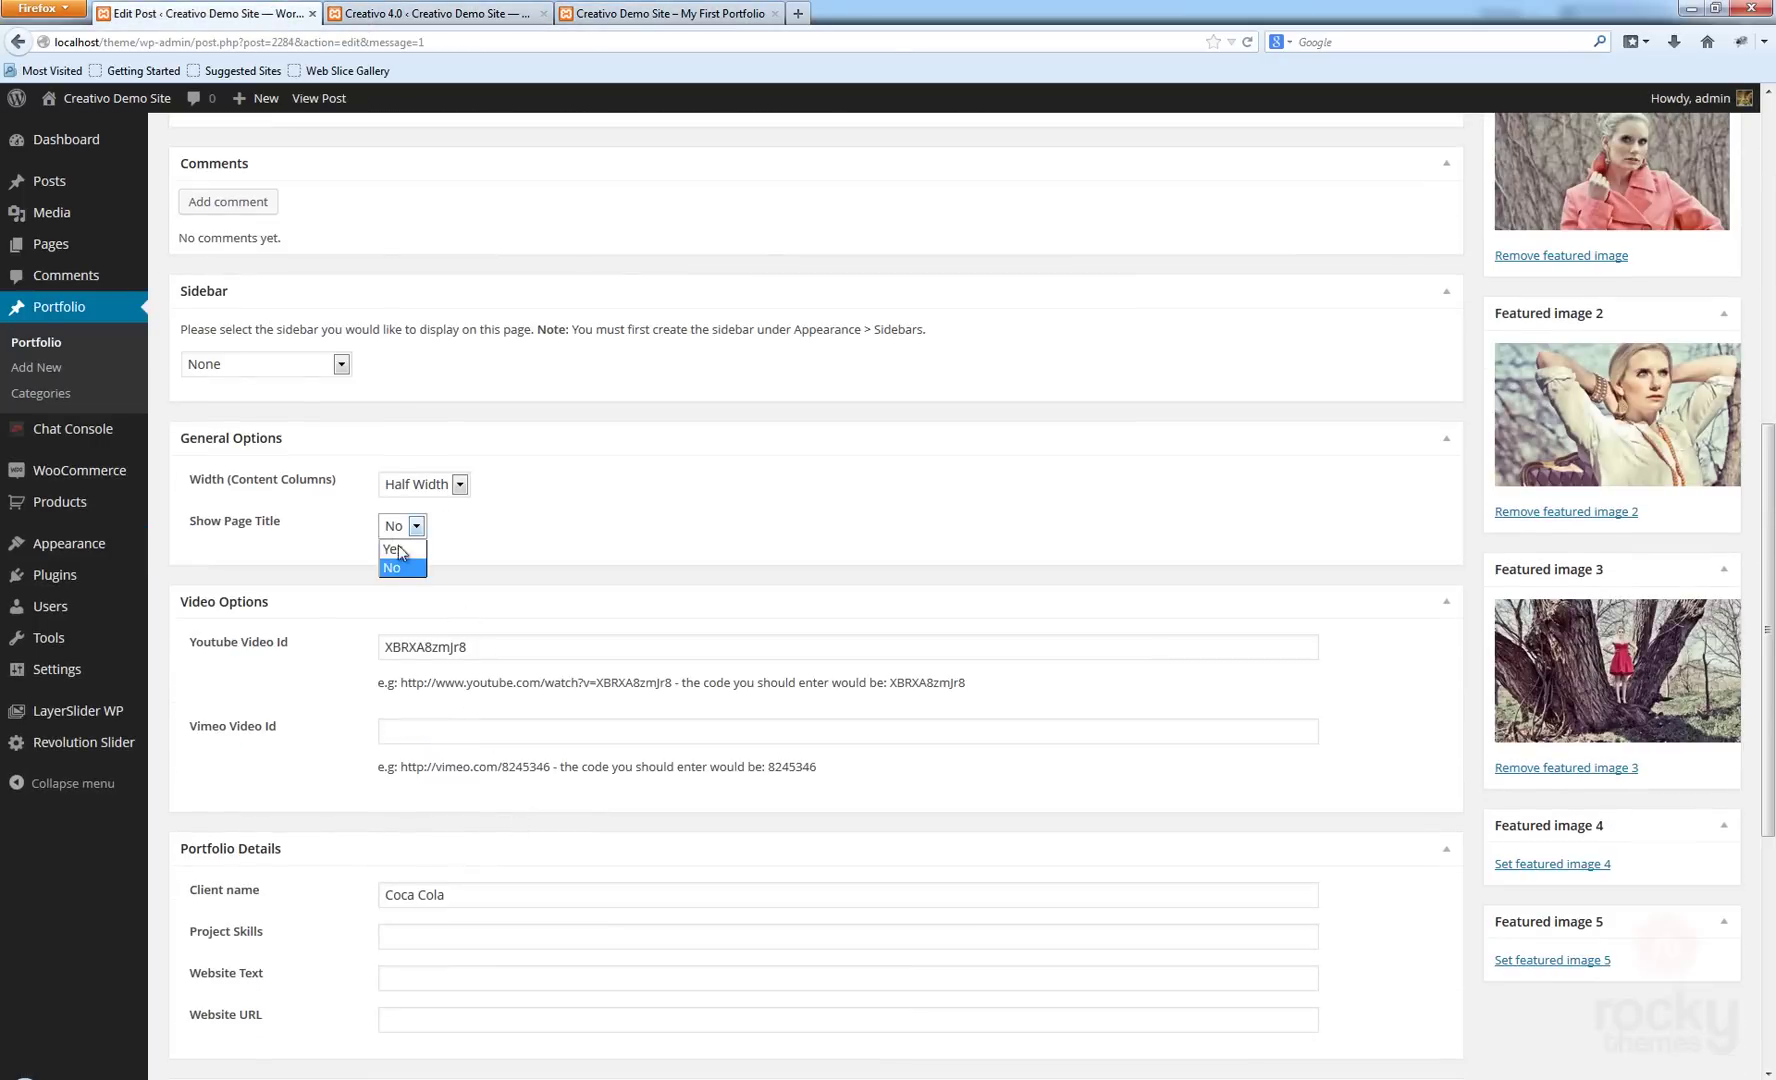
left_click(410, 553)
left_click(460, 484)
left_click(440, 520)
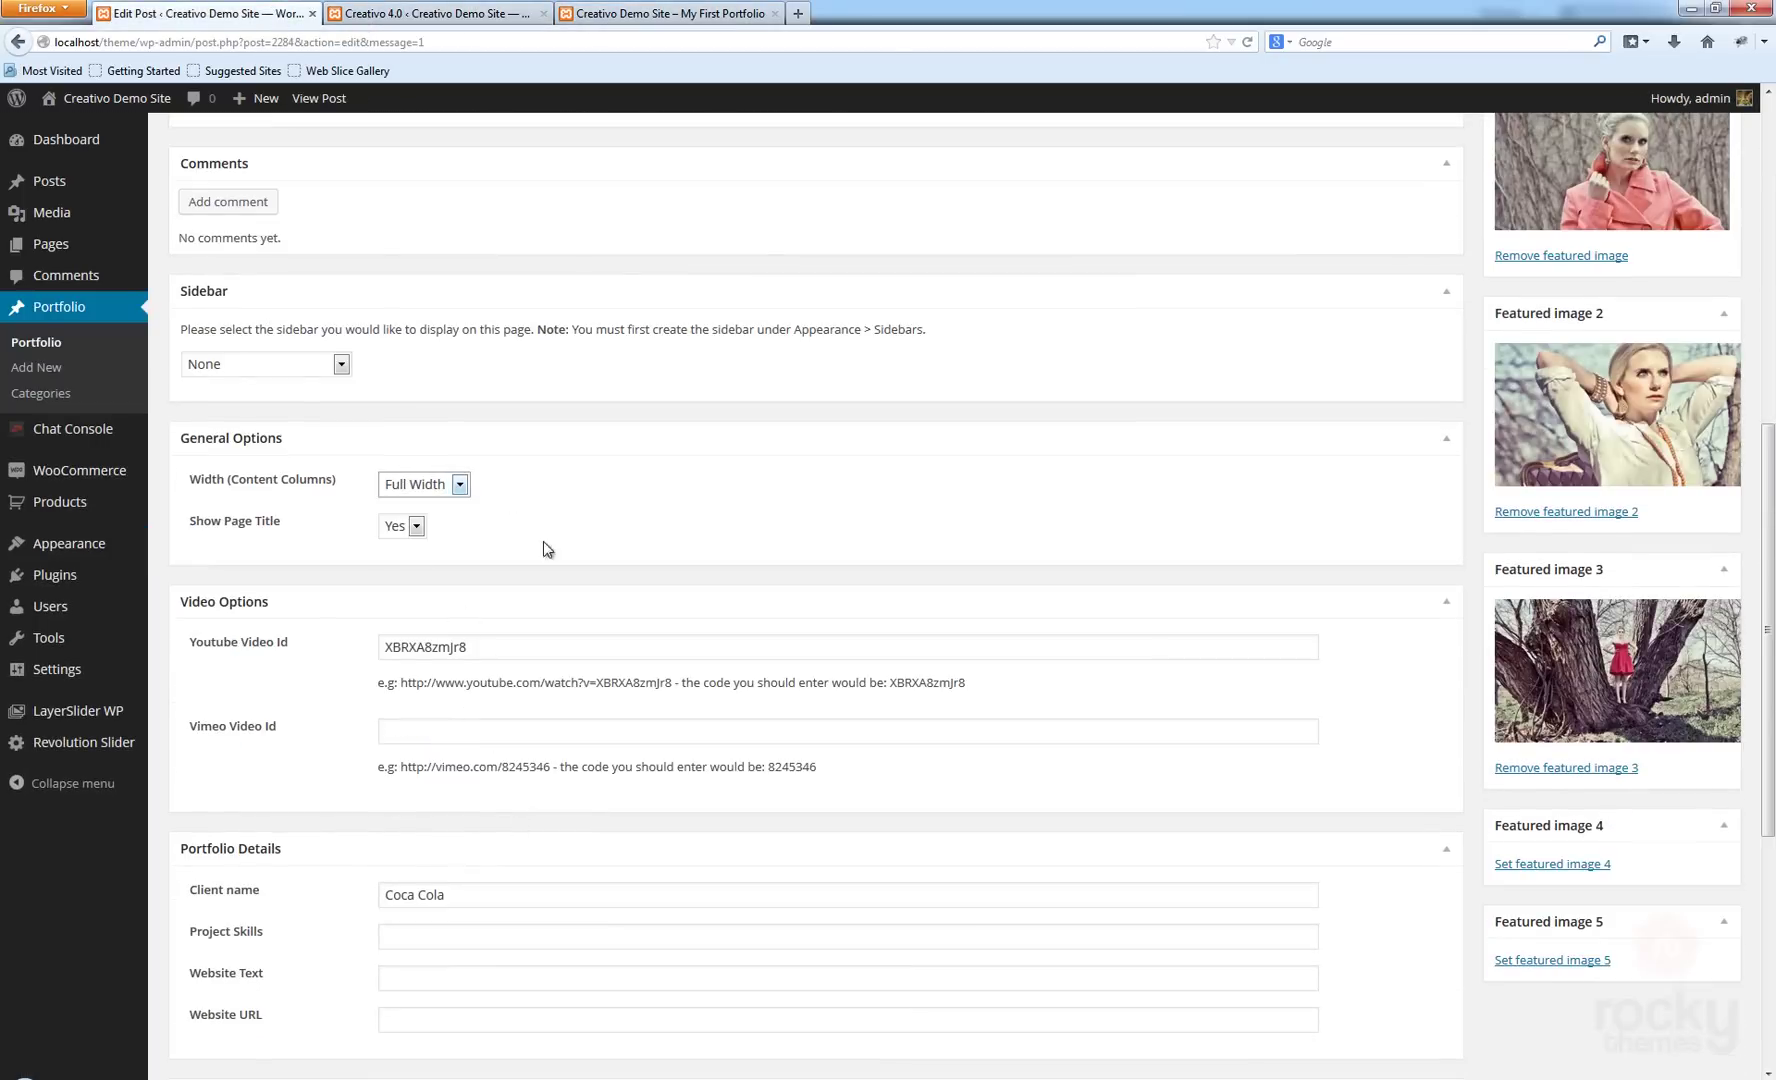
Enter skills Design, Programming, website text One Million Cola and its saved URL, then update.
scroll(553, 752, "down", 2)
left_click(410, 731)
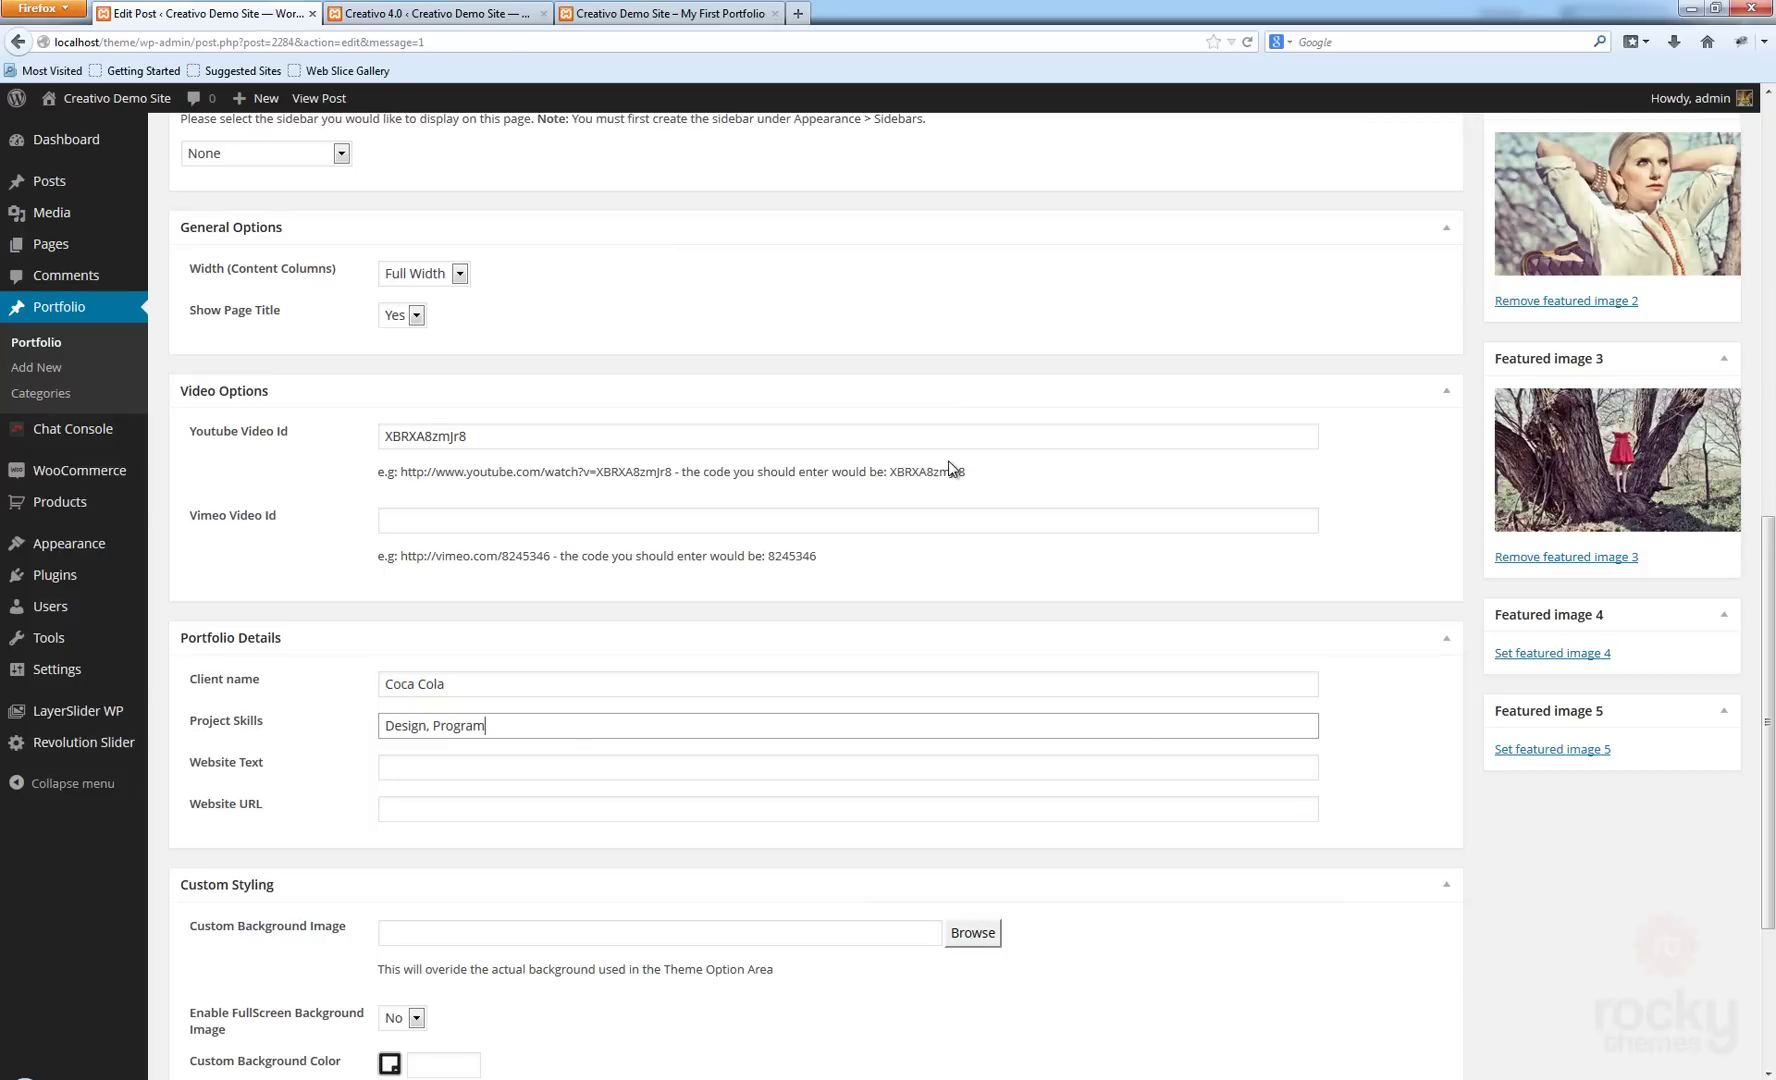
key("Tab")
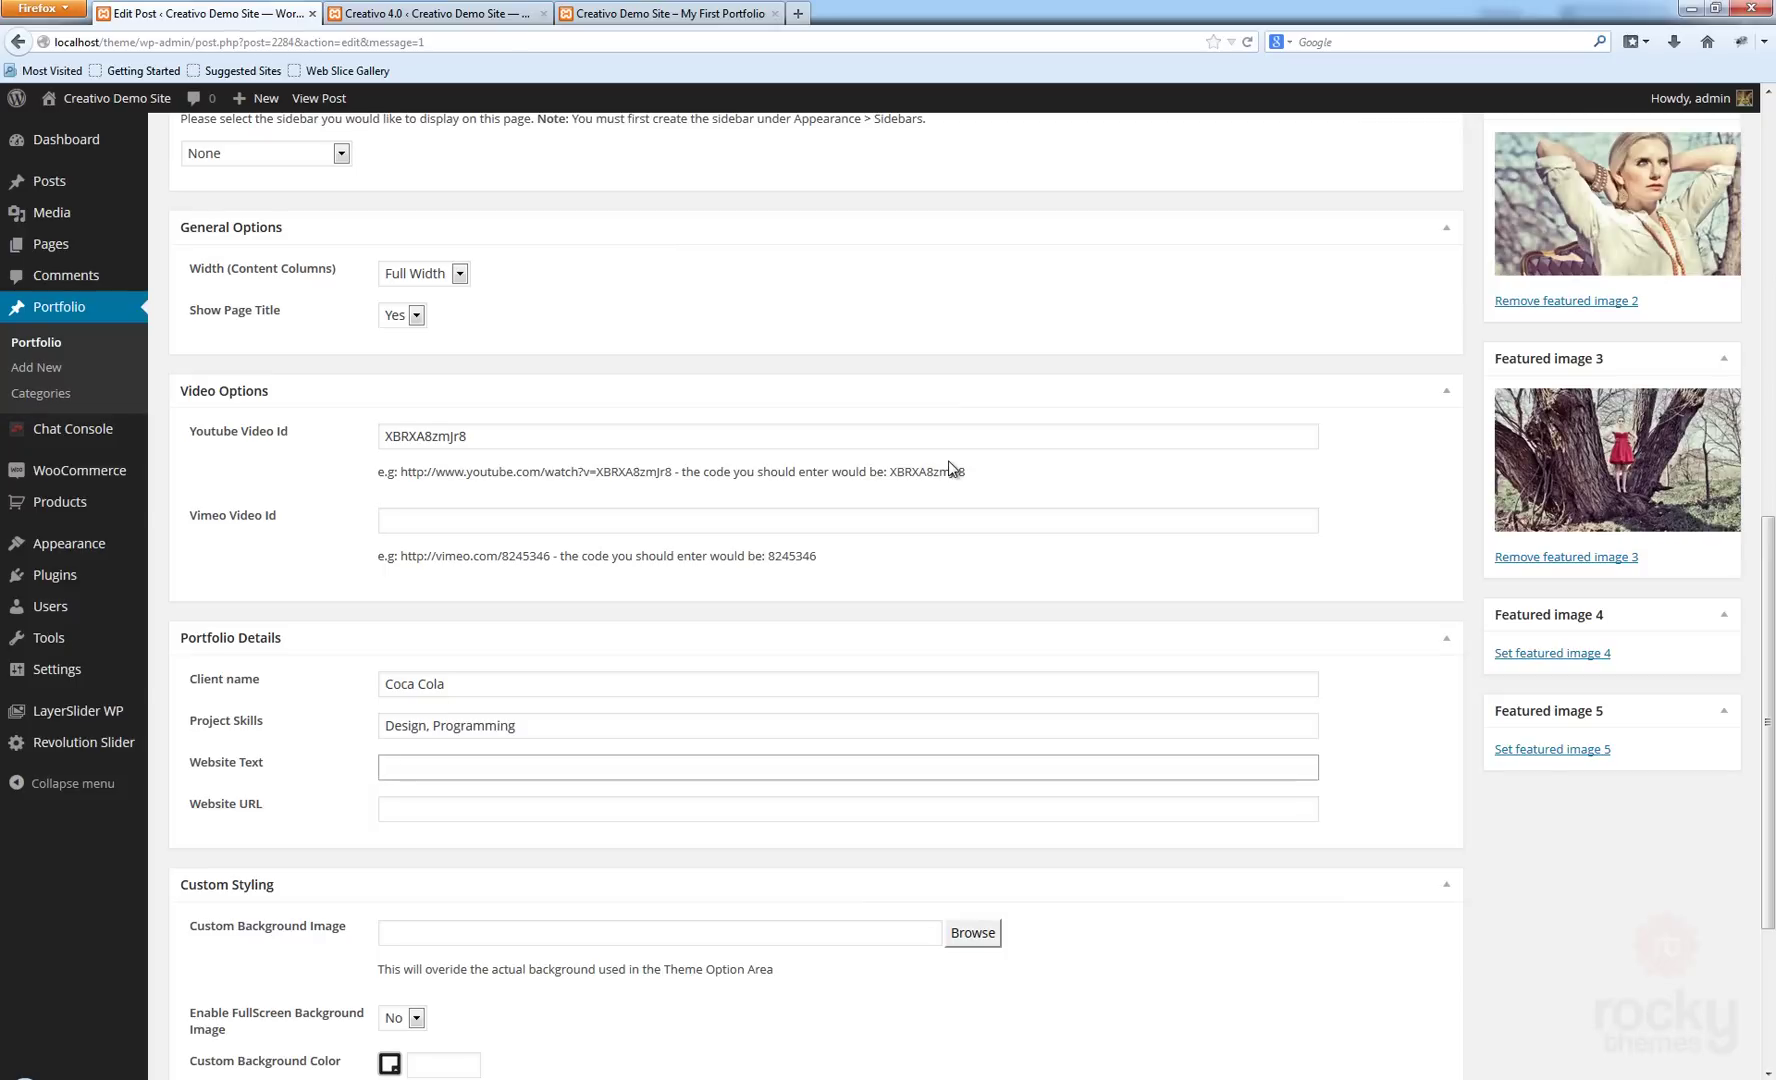
type("One")
key("Down")
key("Return")
key("Tab")
key("Down")
key("Down")
key("Return")
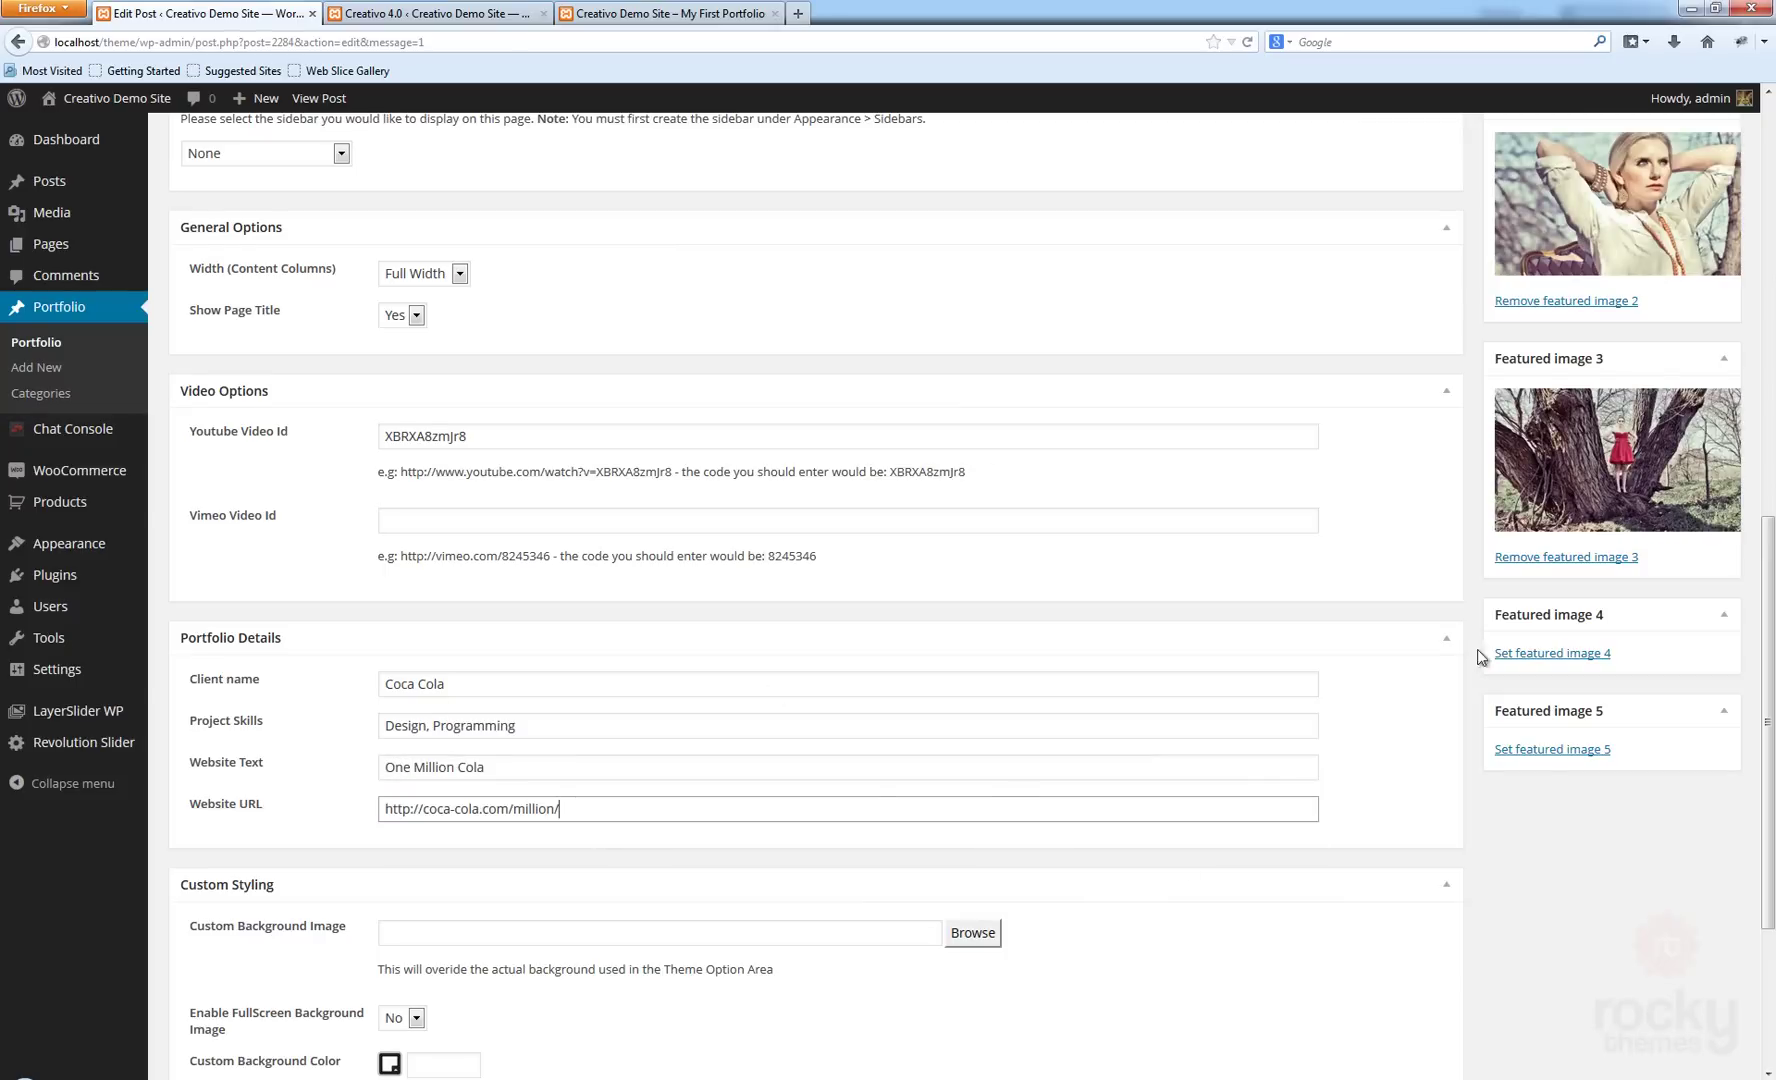
scroll(1600, 500, "up", 10)
left_click(1690, 437)
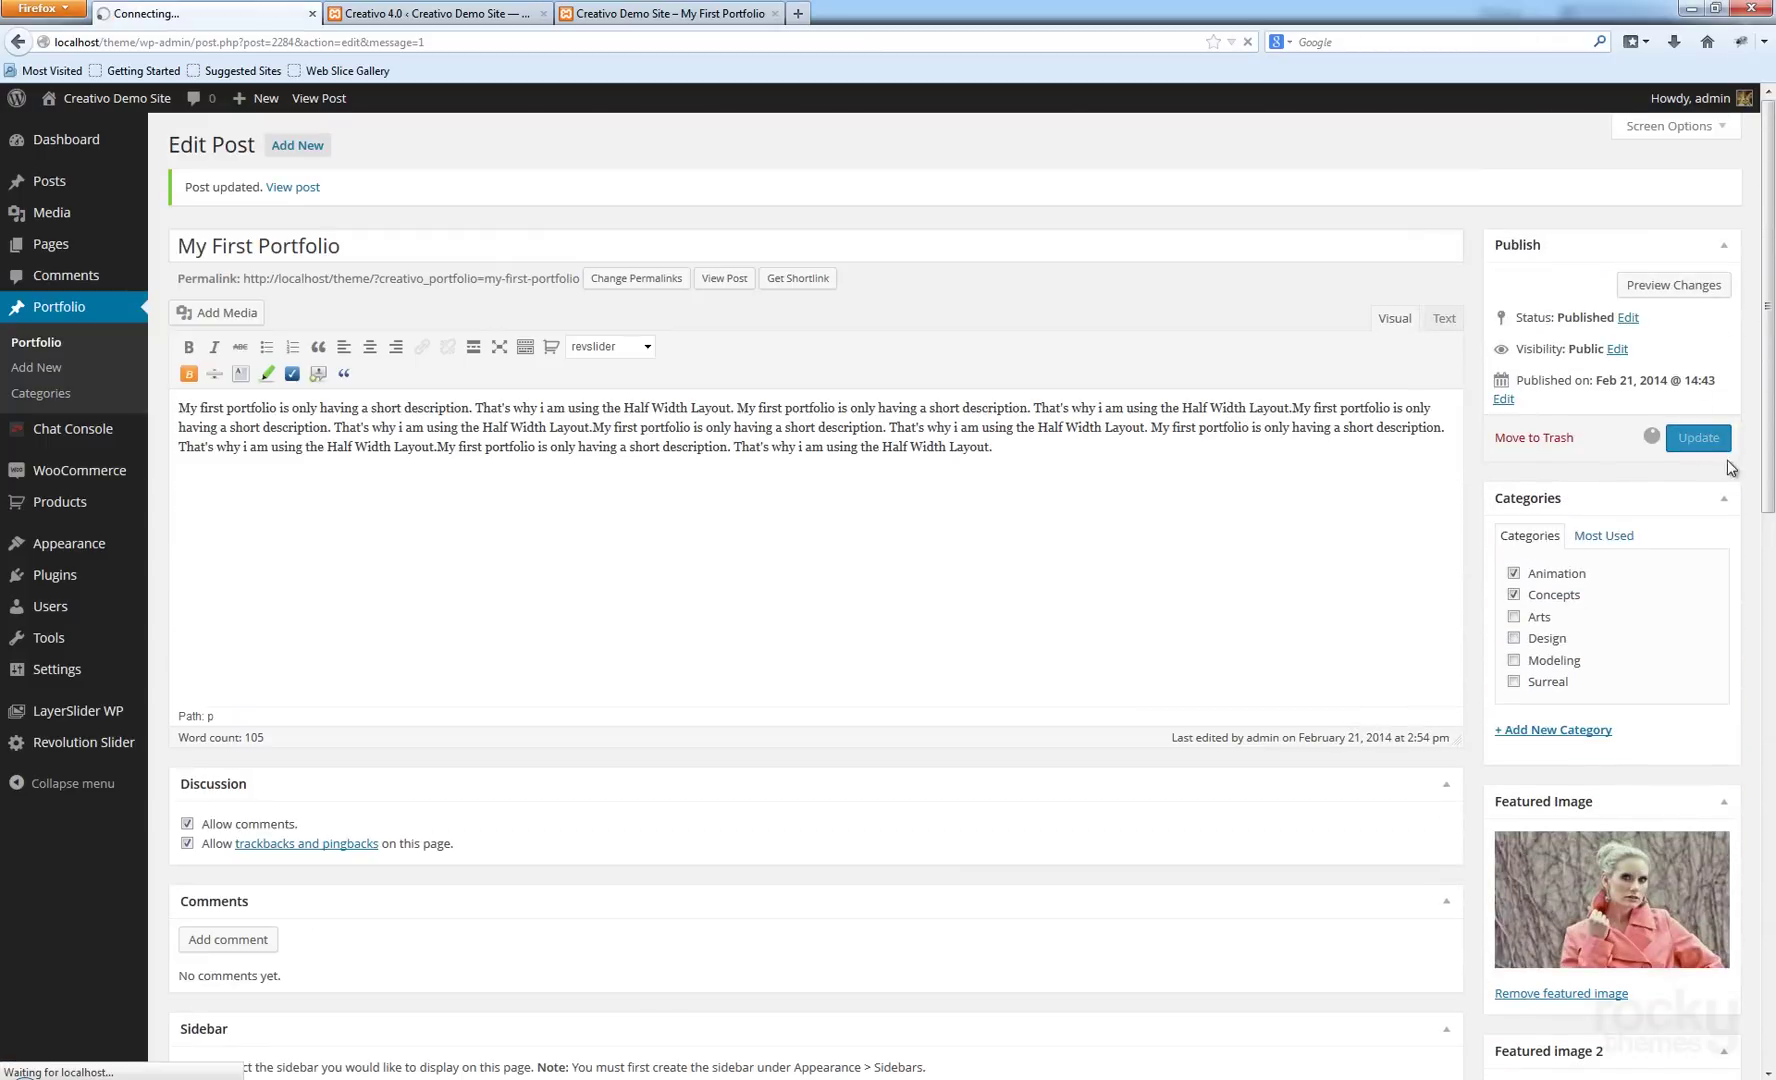
Reload the live portfolio page and review its full-width layout and project details.
left_click(430, 13)
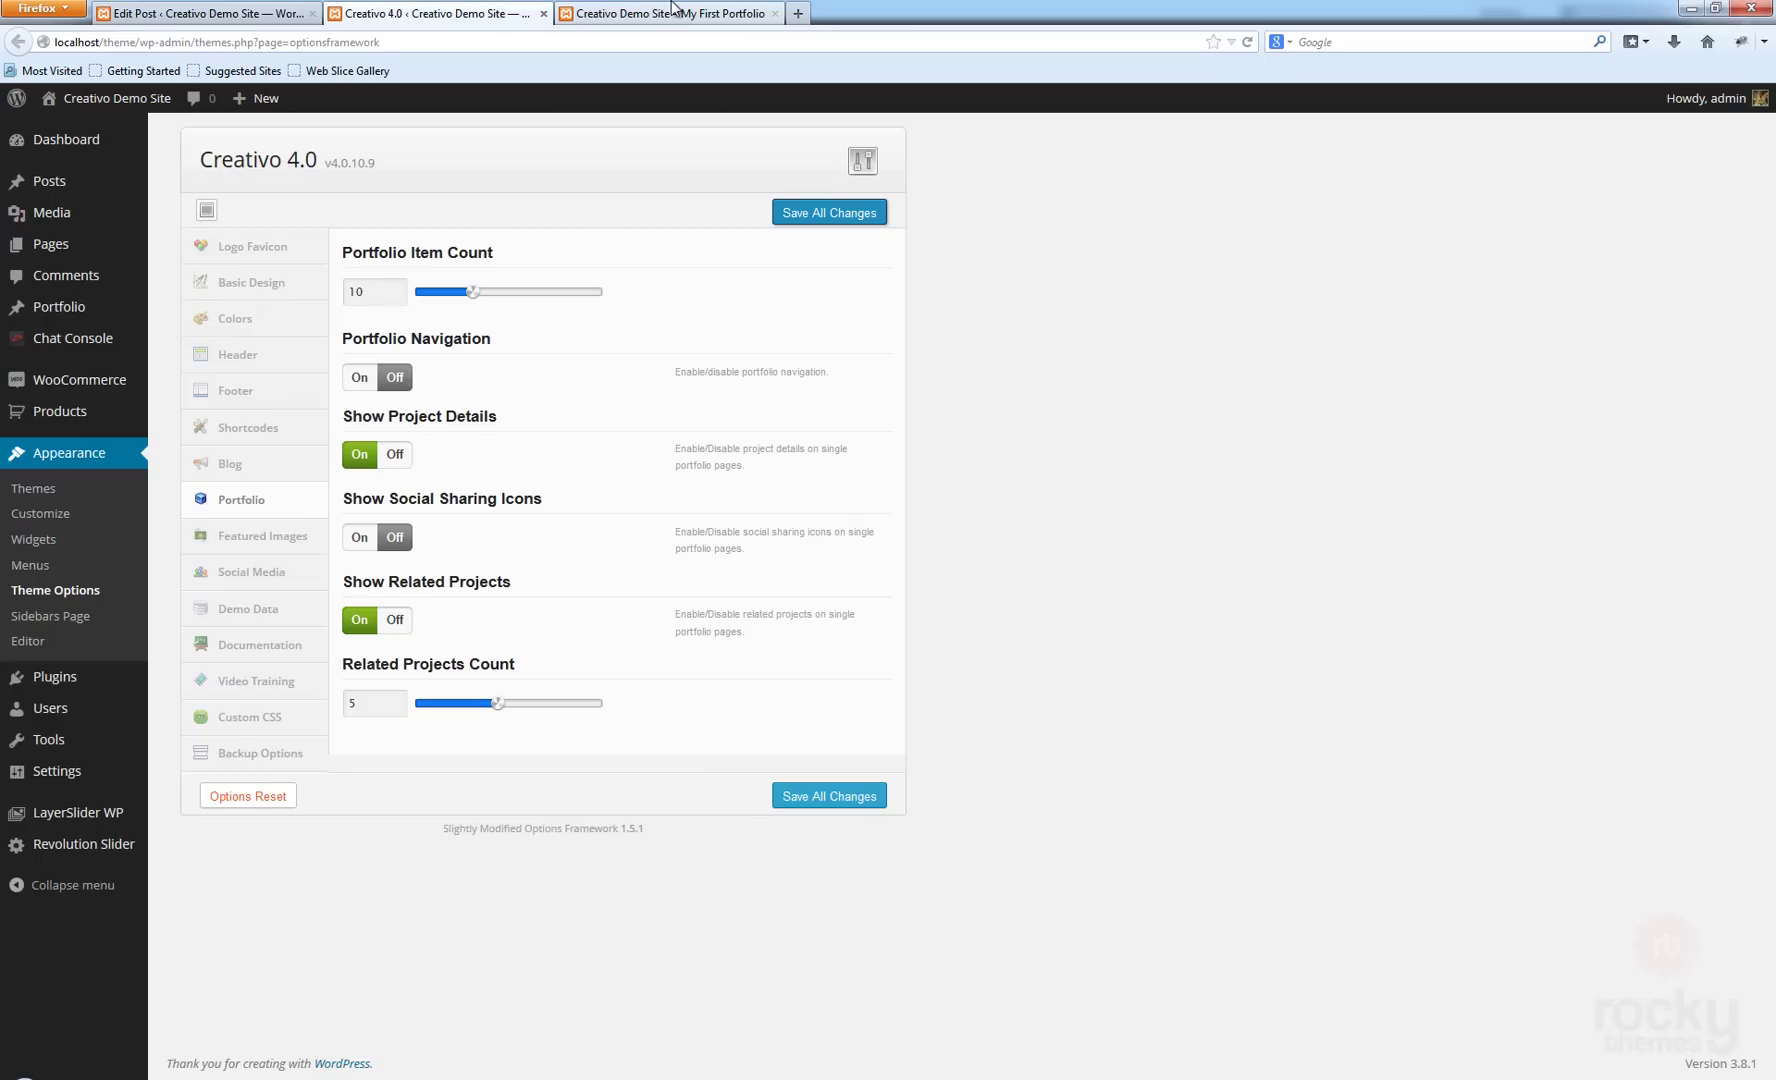
left_click(665, 13)
key("F5")
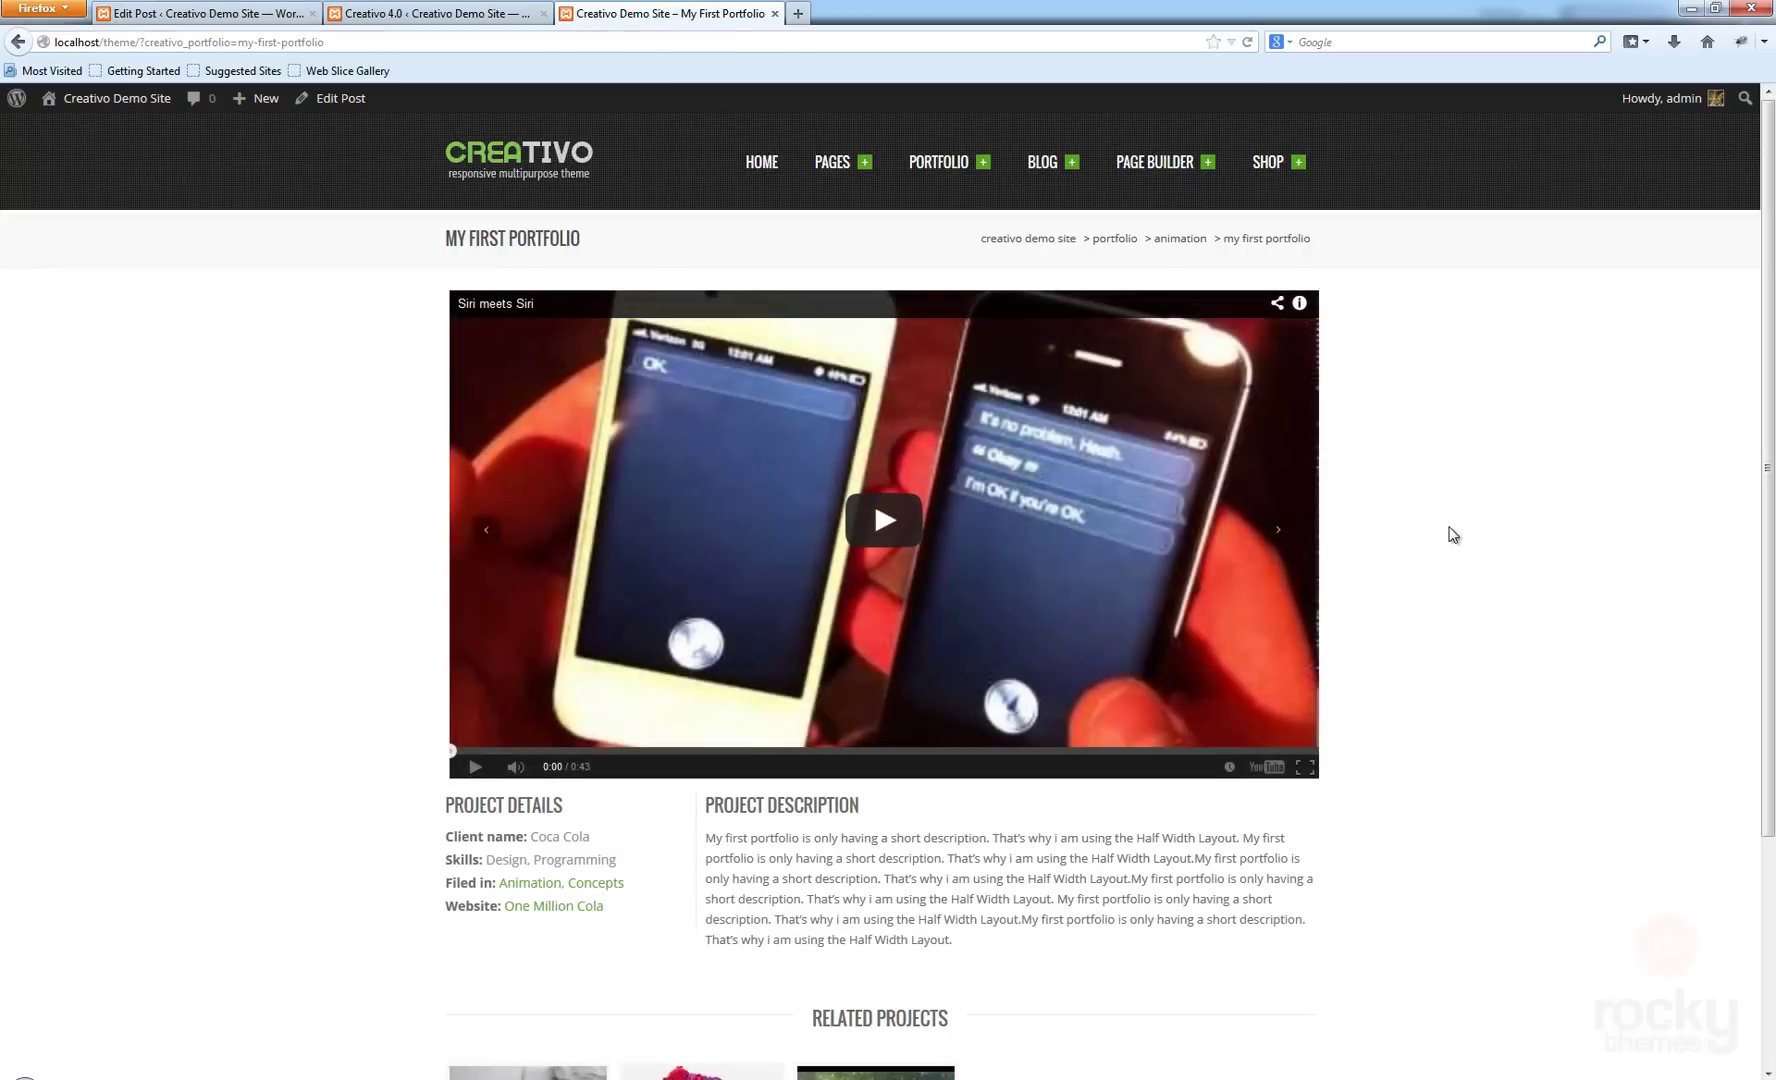
scroll(1451, 531, "down", 2)
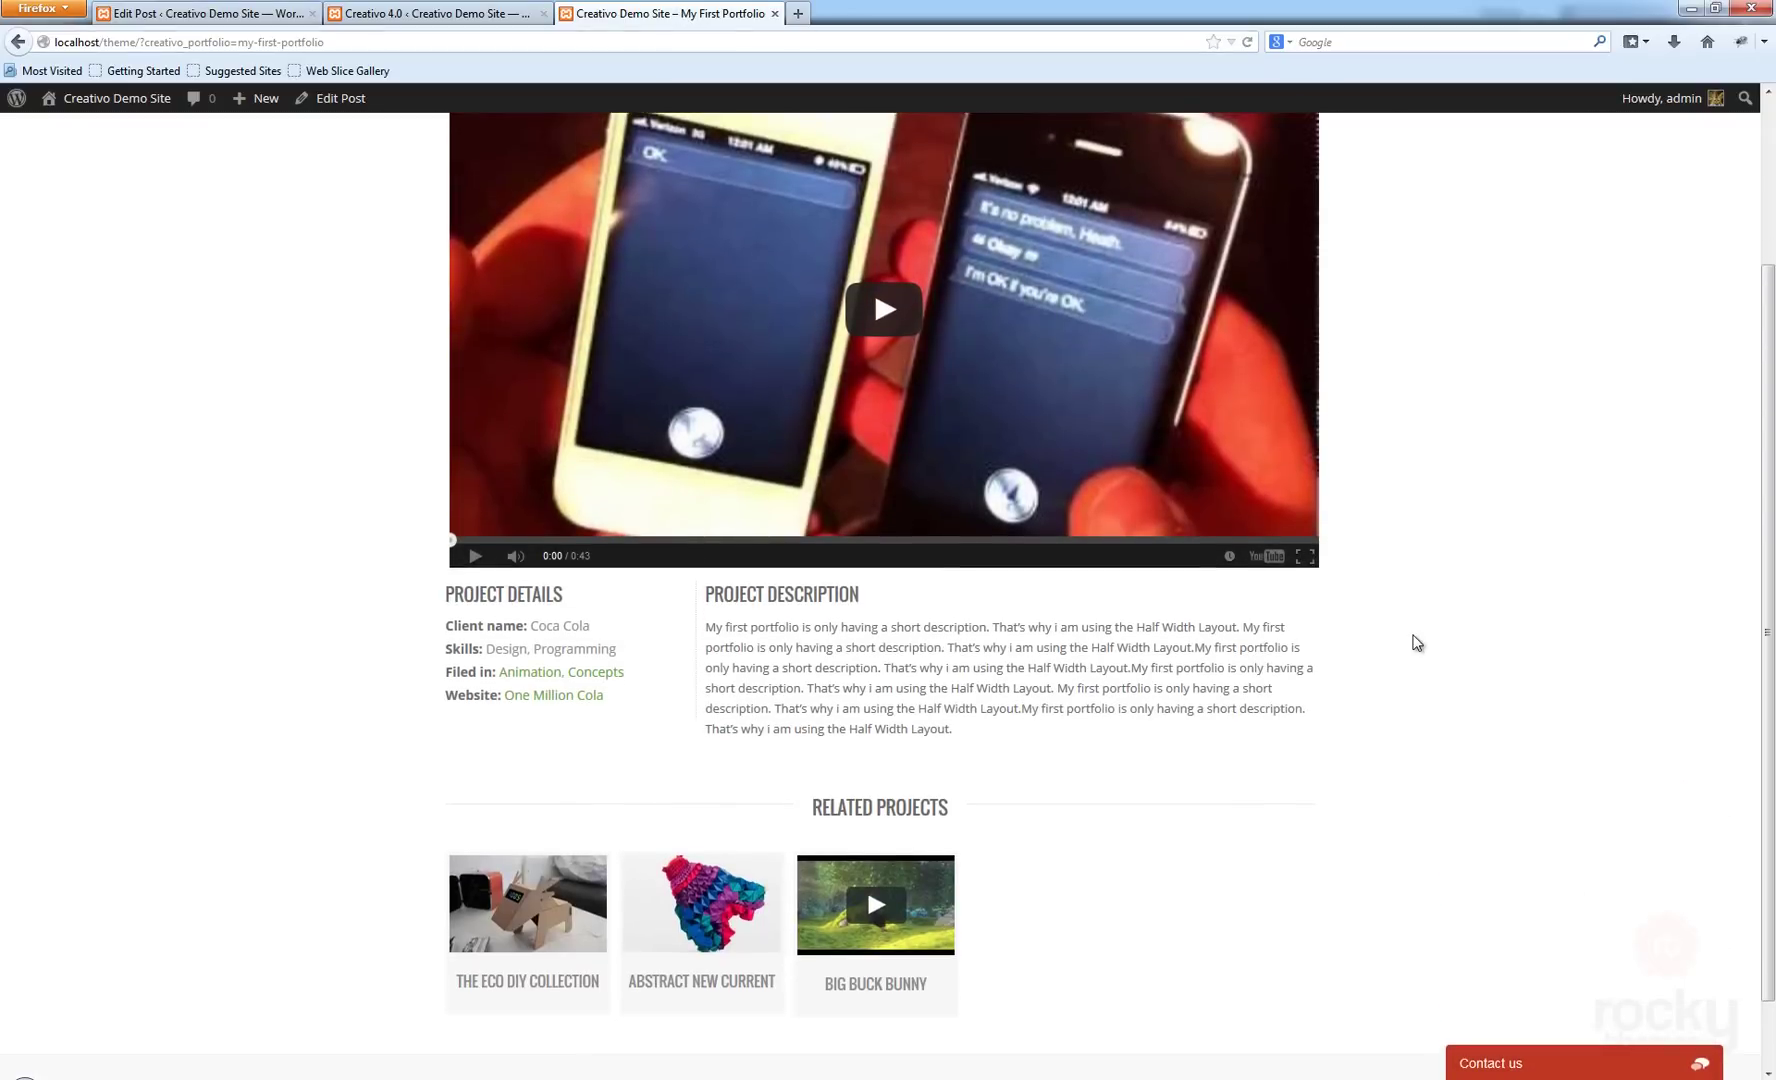
scroll(1450, 632, "down", 1)
scroll(1488, 623, "up", 3)
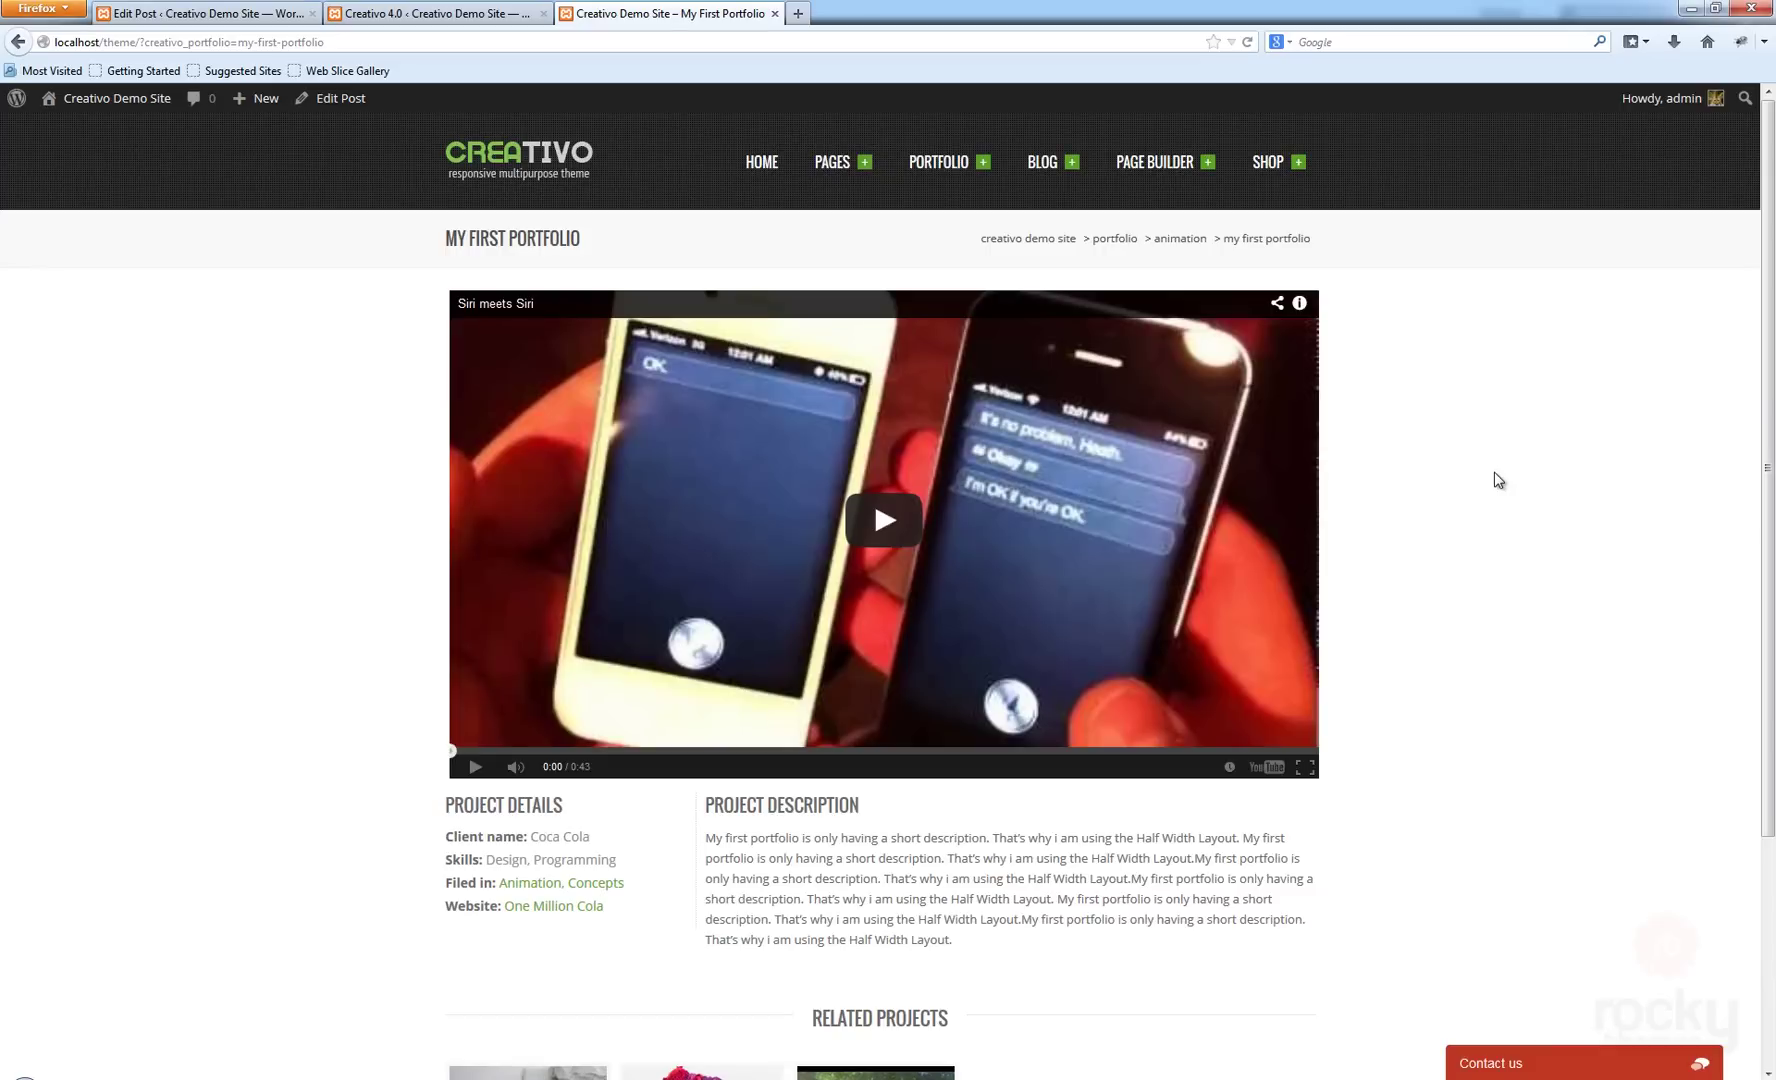
scroll(1495, 480, "down", 2)
scroll(1497, 481, "up", 3)
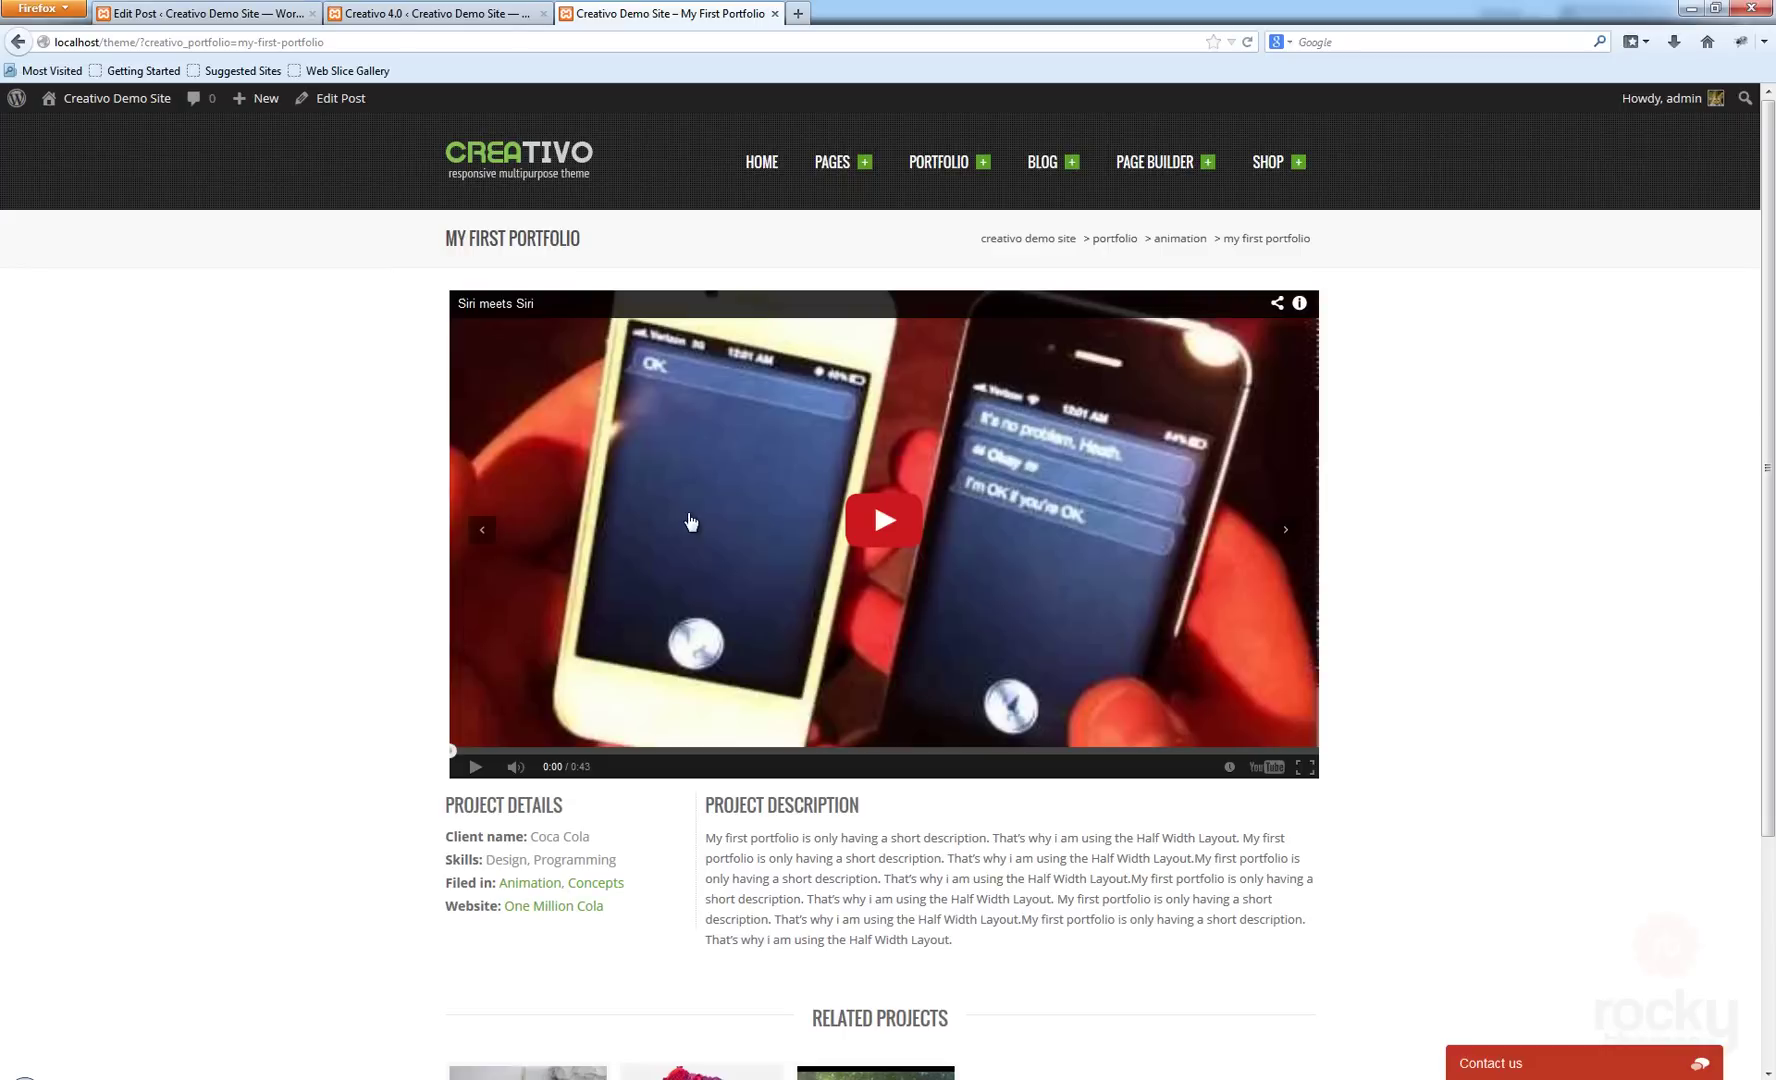
Highlight the Project Details block, then open the theme's Portfolio options.
left_click_drag(447, 805, 646, 905)
left_click(677, 825)
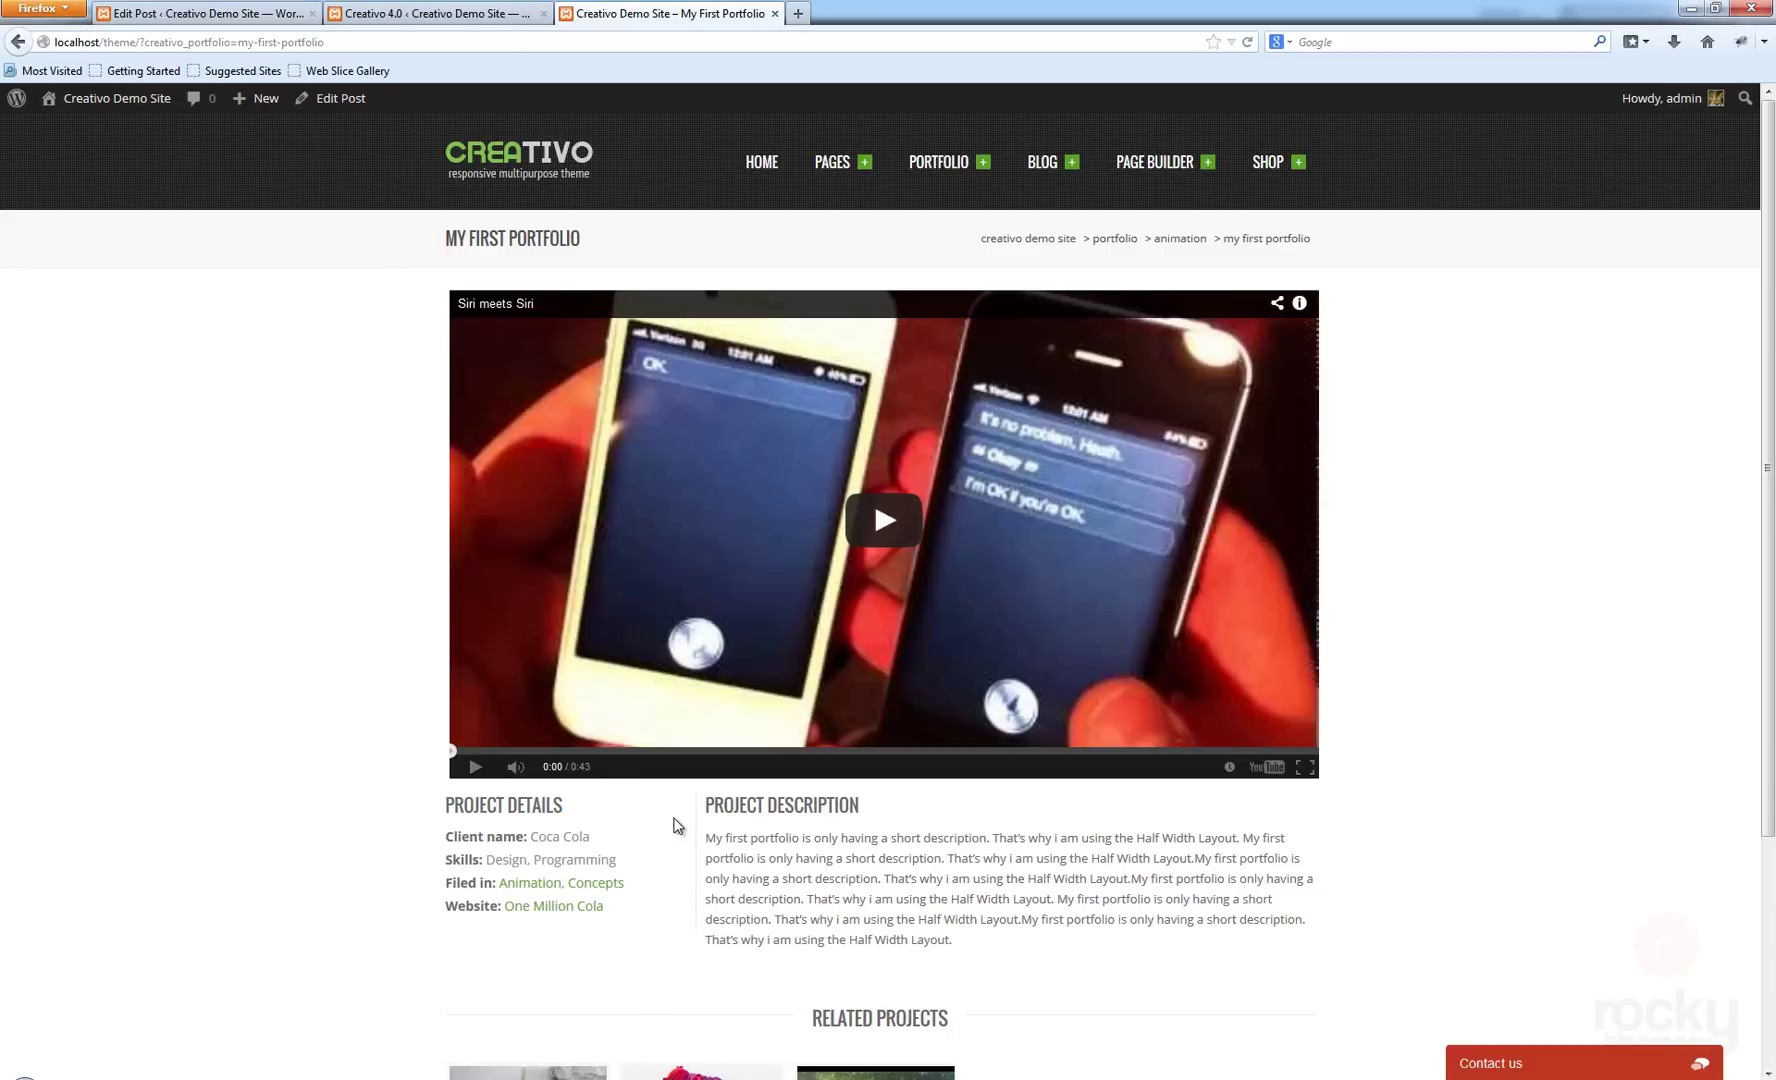
left_click(475, 15)
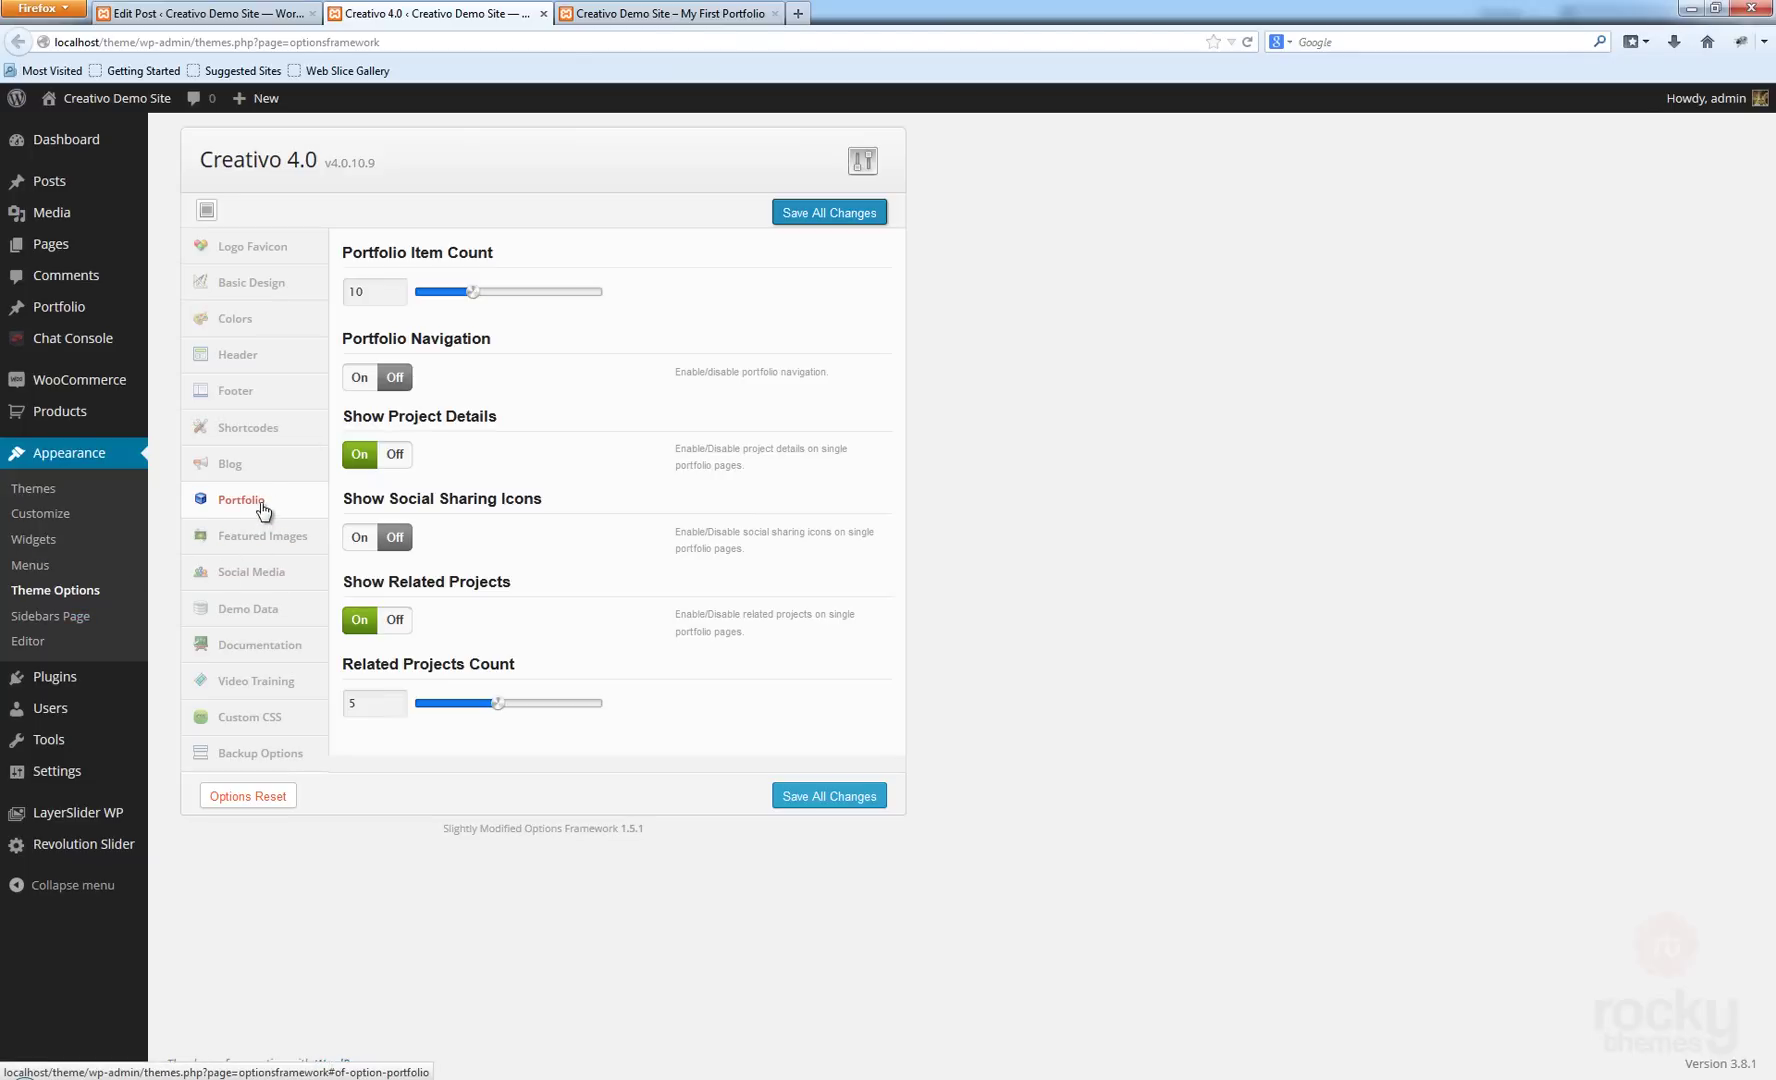
Switch Show Project Details off, save all changes, and reload the portfolio page to check.
left_click(393, 457)
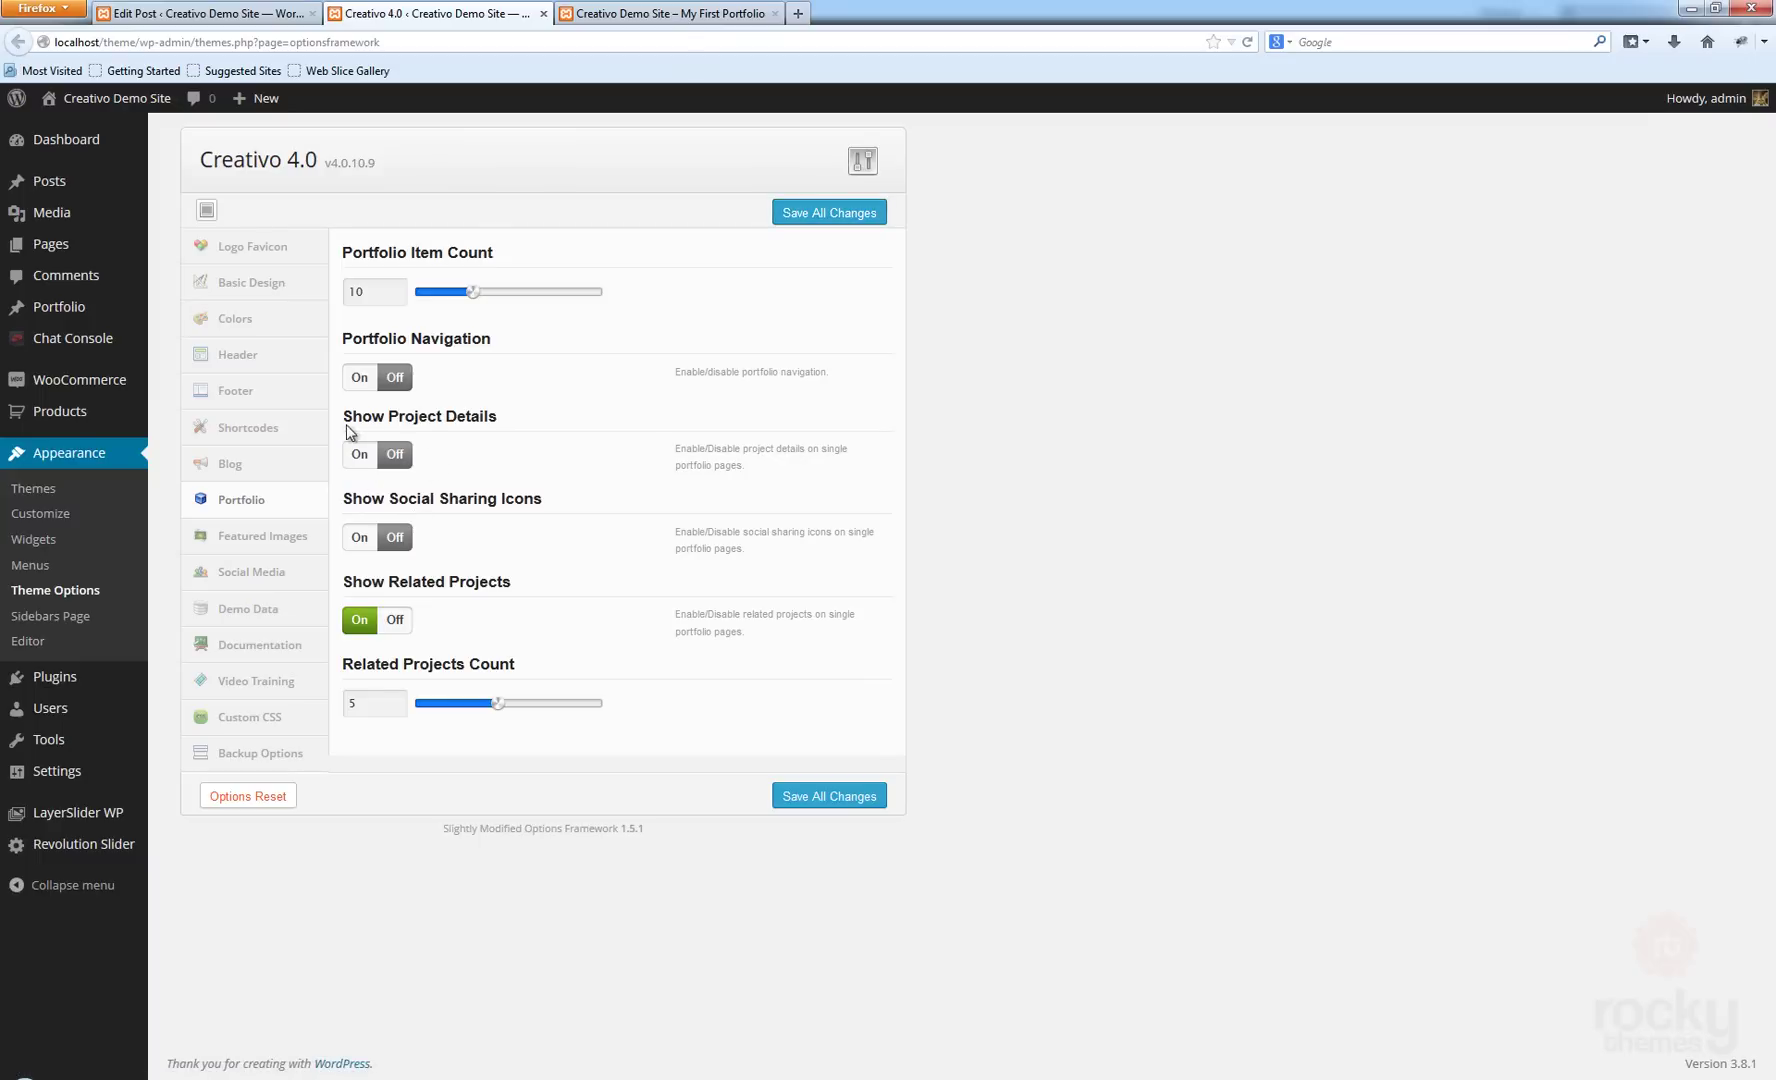
left_click(832, 222)
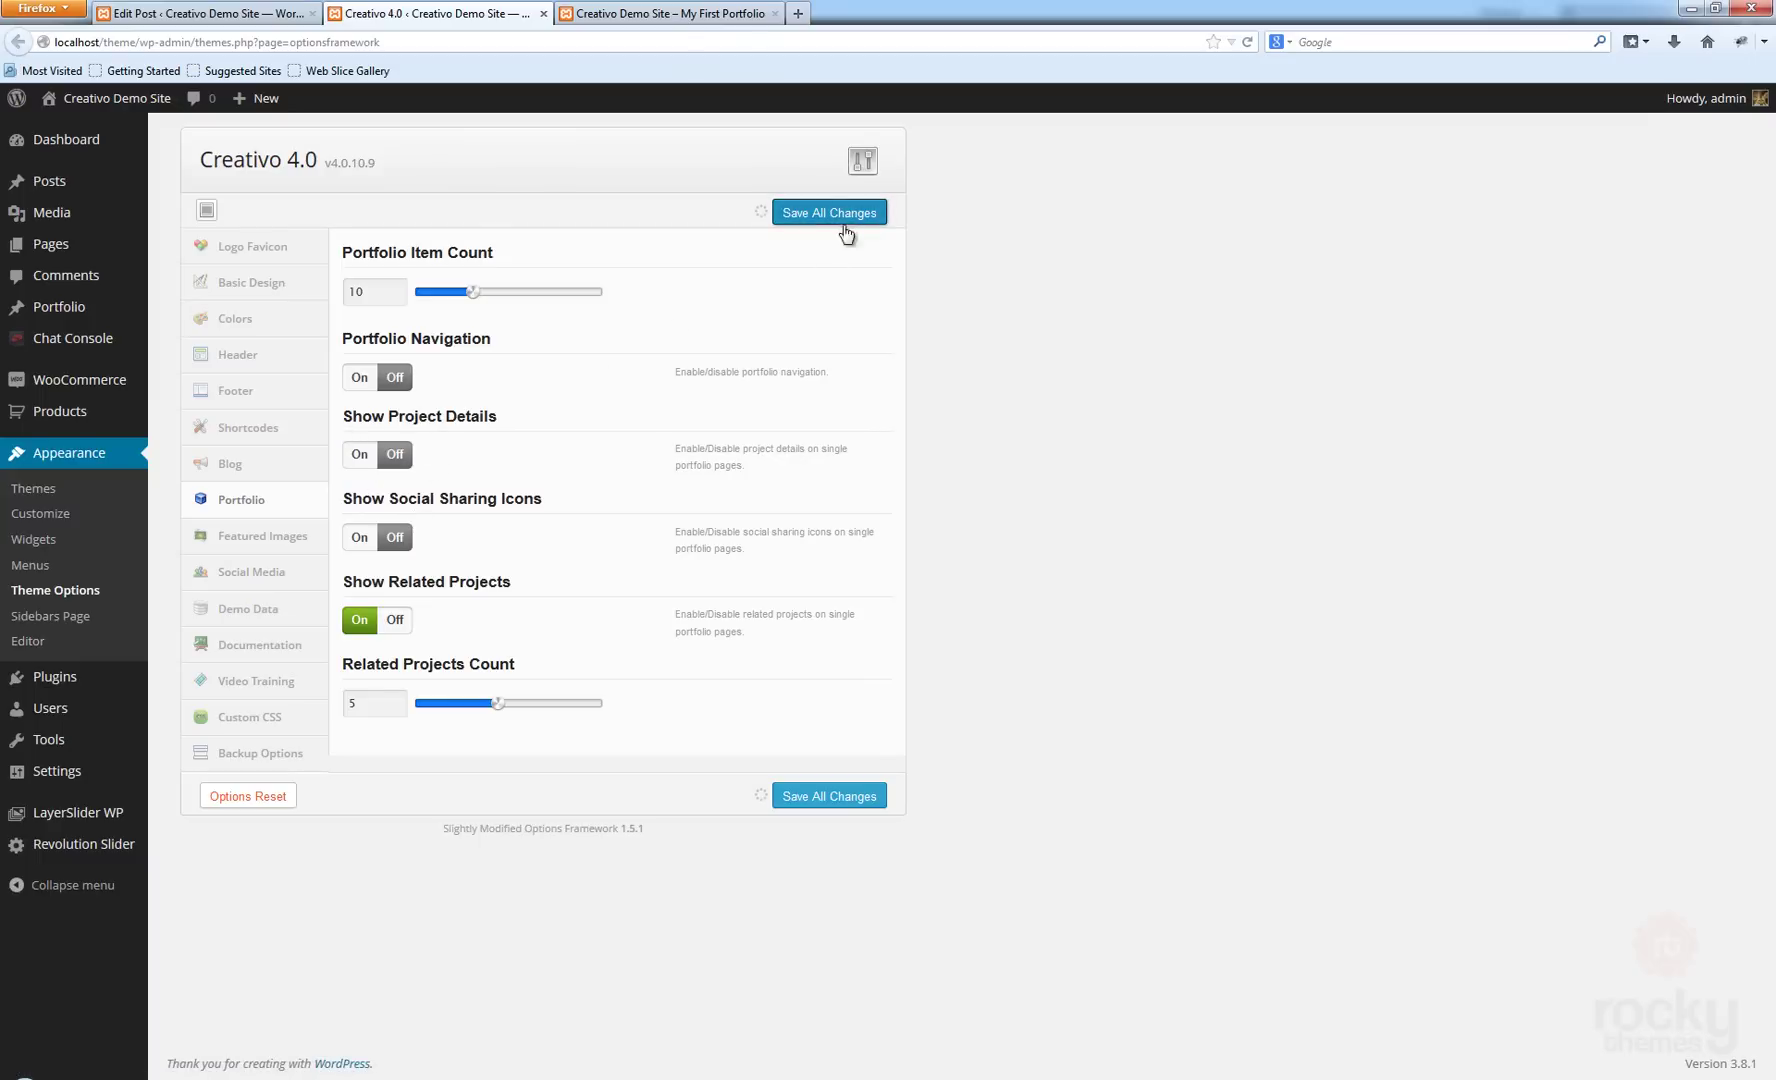
left_click(677, 14)
key("F5")
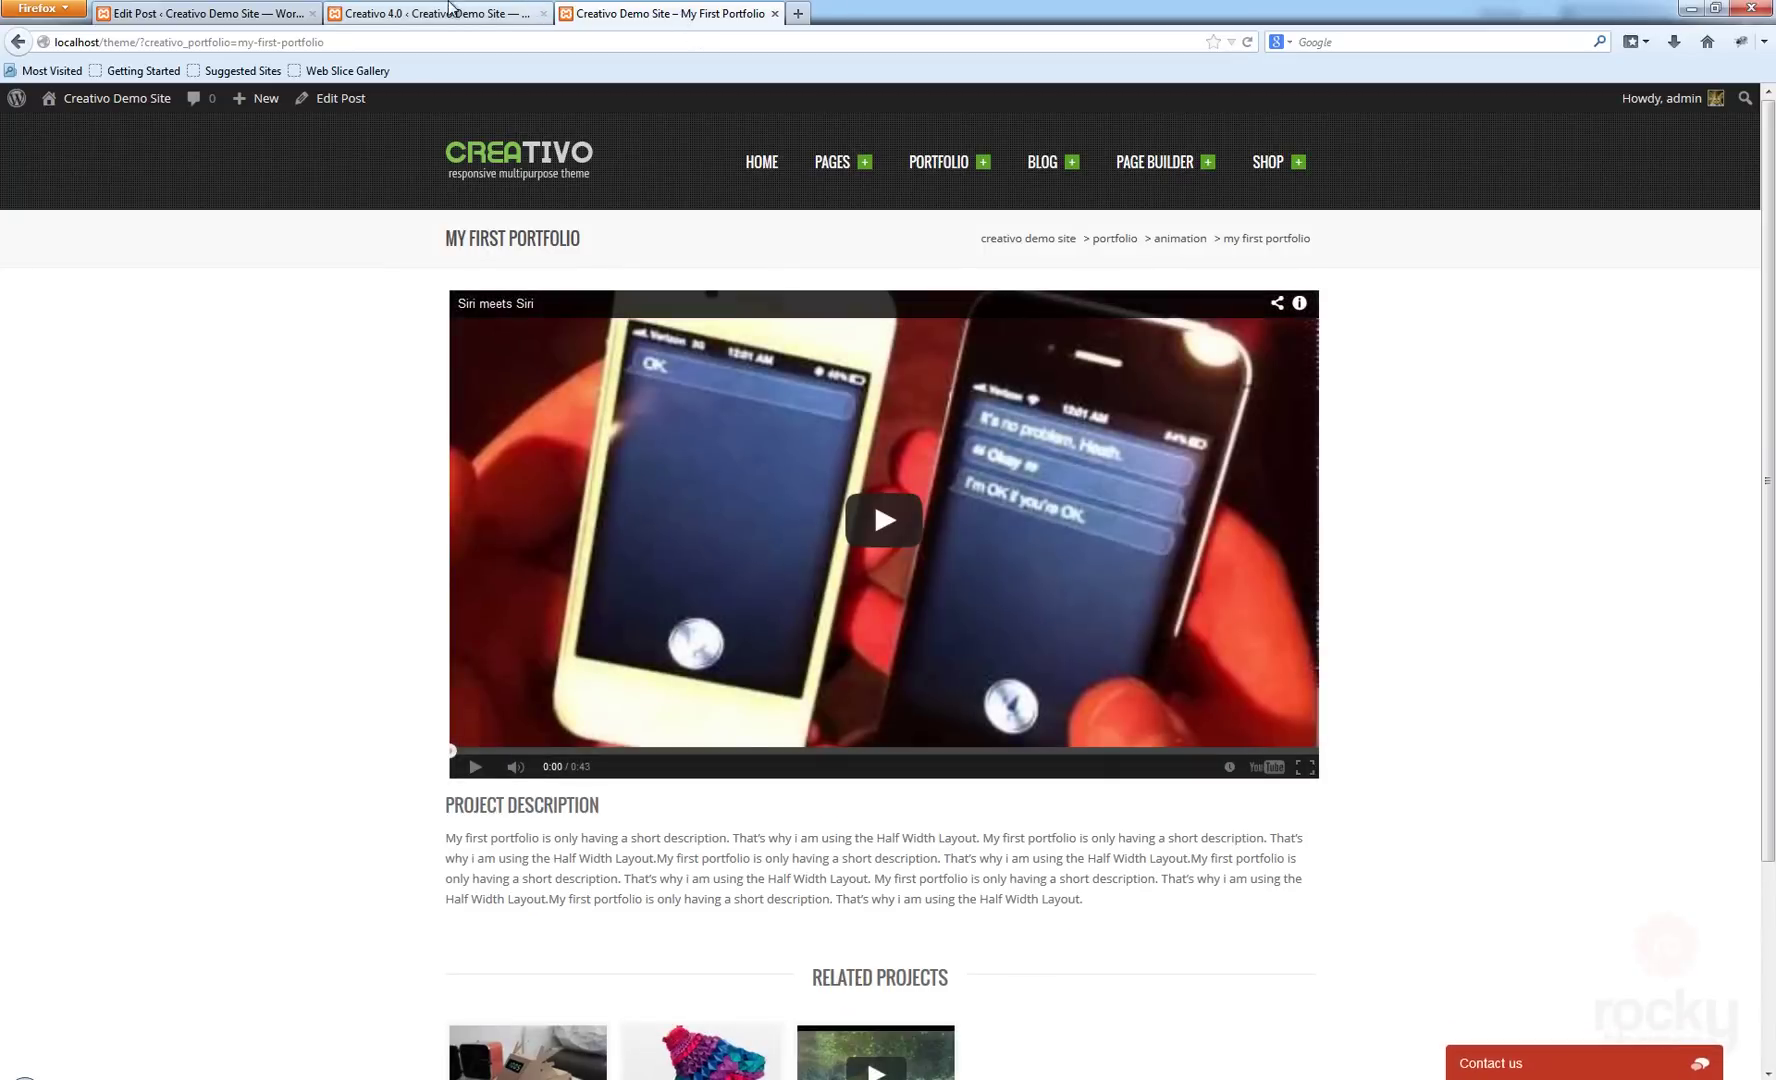
left_click(450, 14)
Tick creativo_portfolio under Visual Composer content types, save, and return to the post editor.
mouse_move(57, 771)
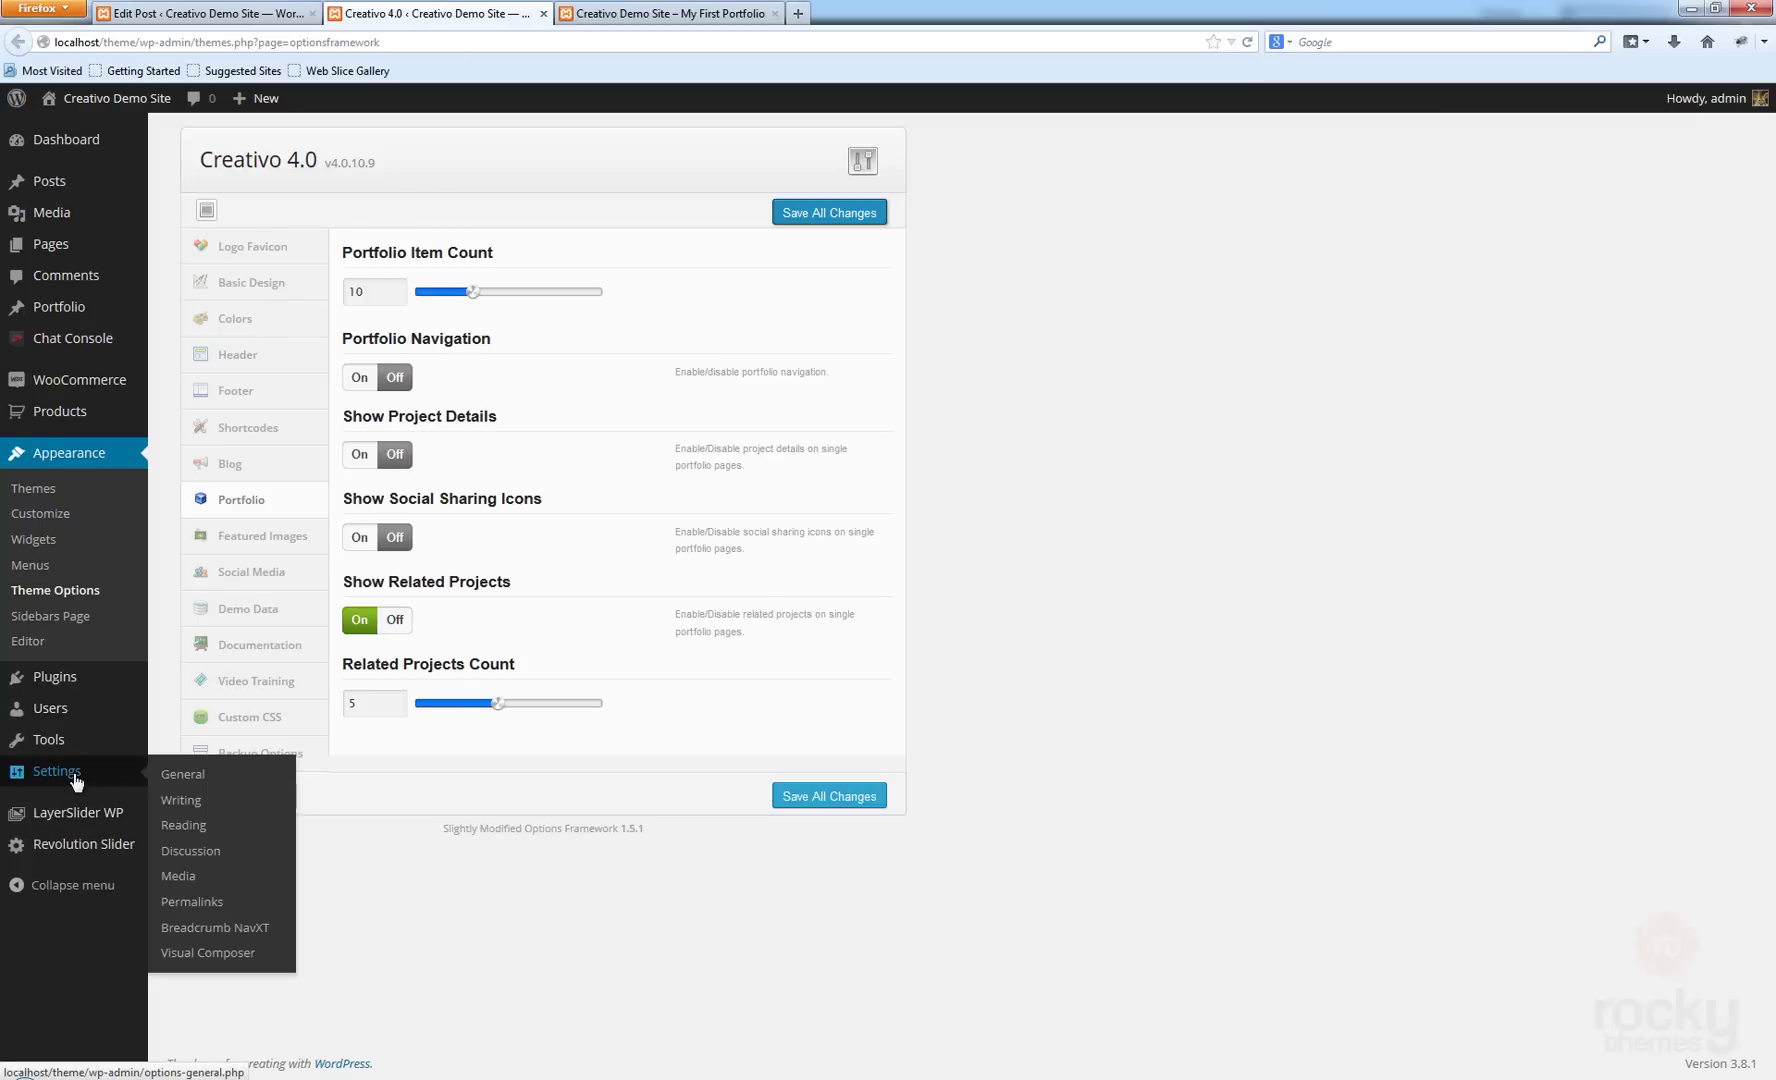
left_click(213, 956)
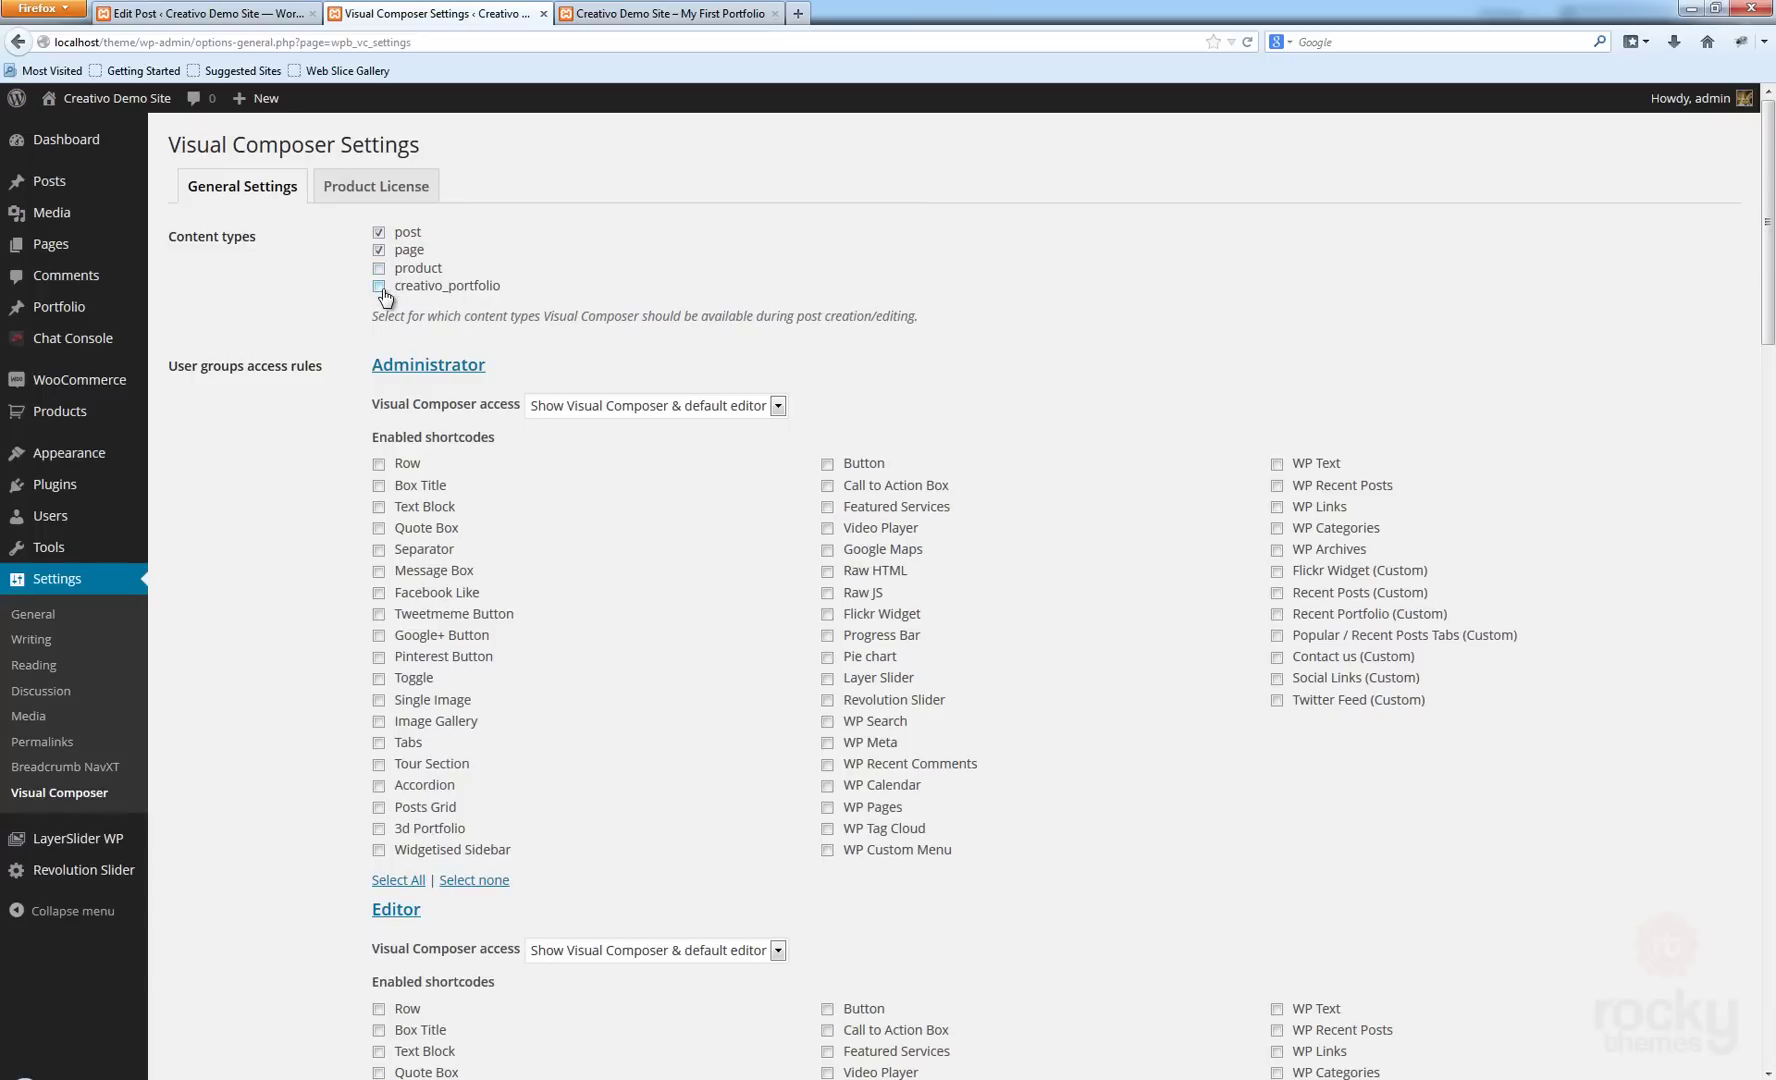
left_click(378, 289)
scroll(716, 262, "down", 8)
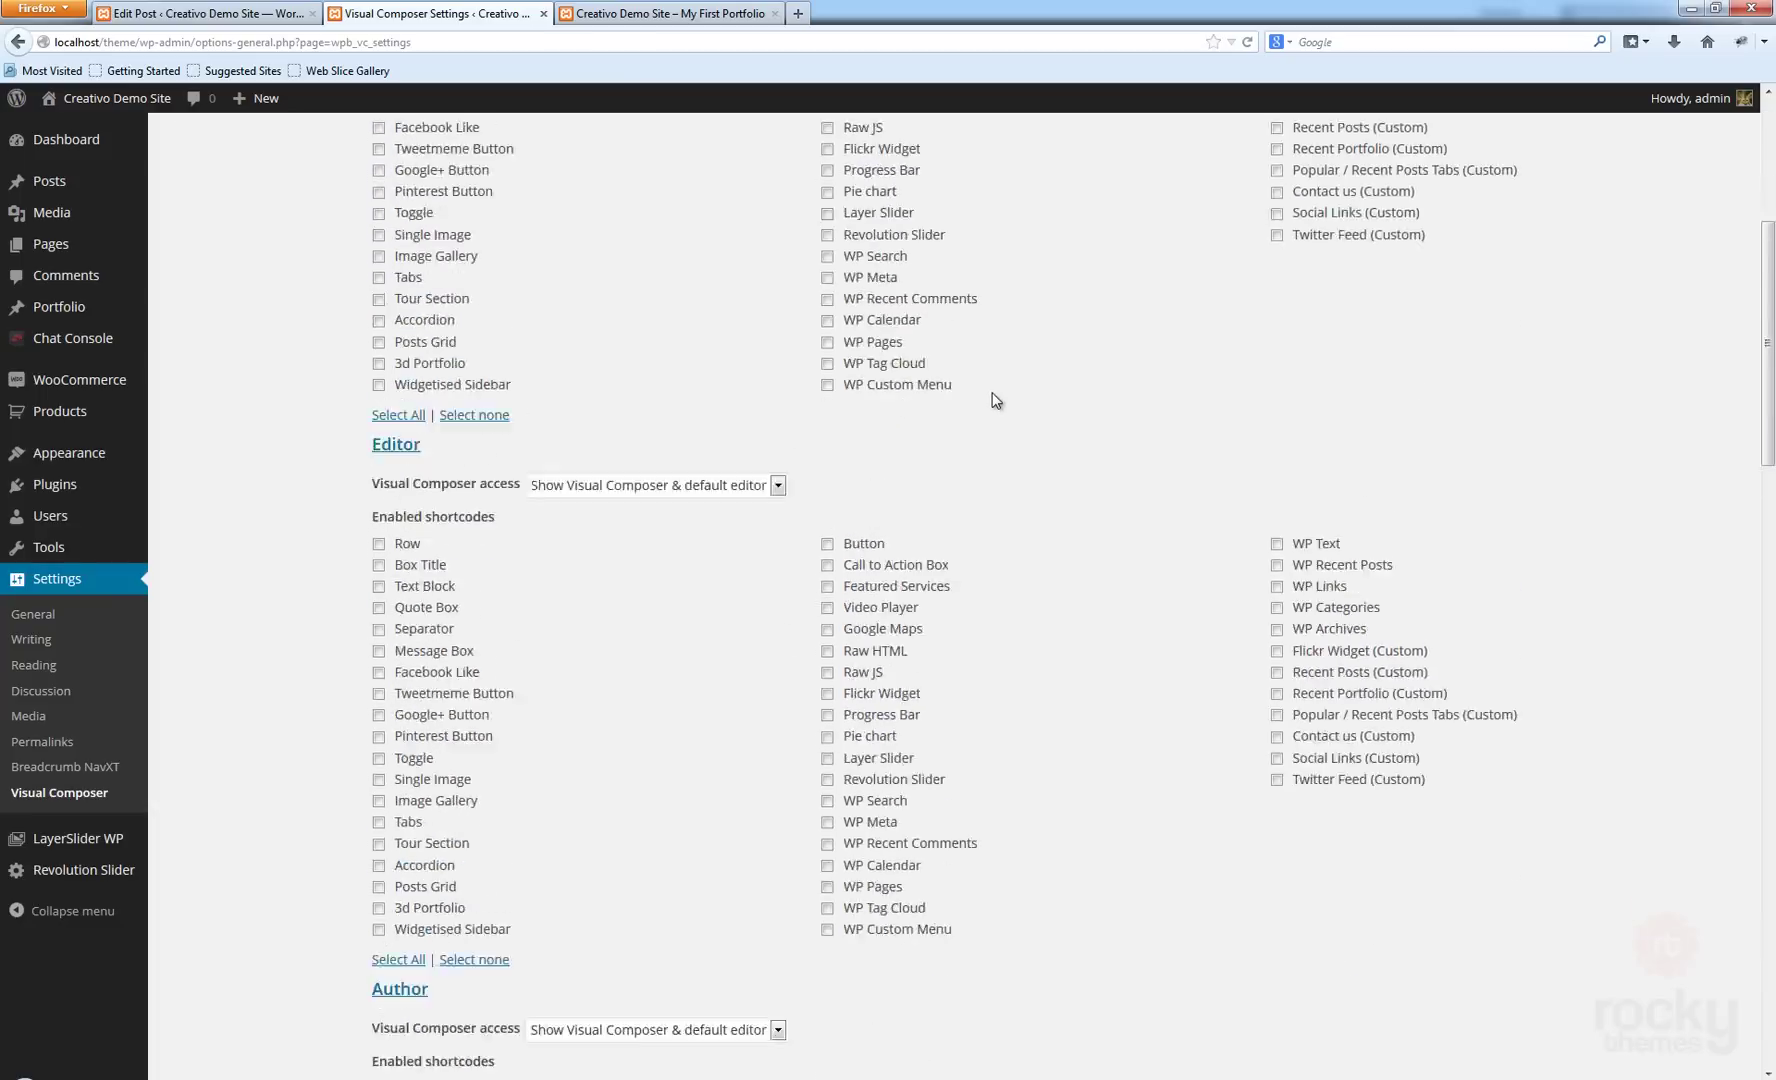
scroll(990, 393, "up", 8)
scroll(872, 444, "down", 20)
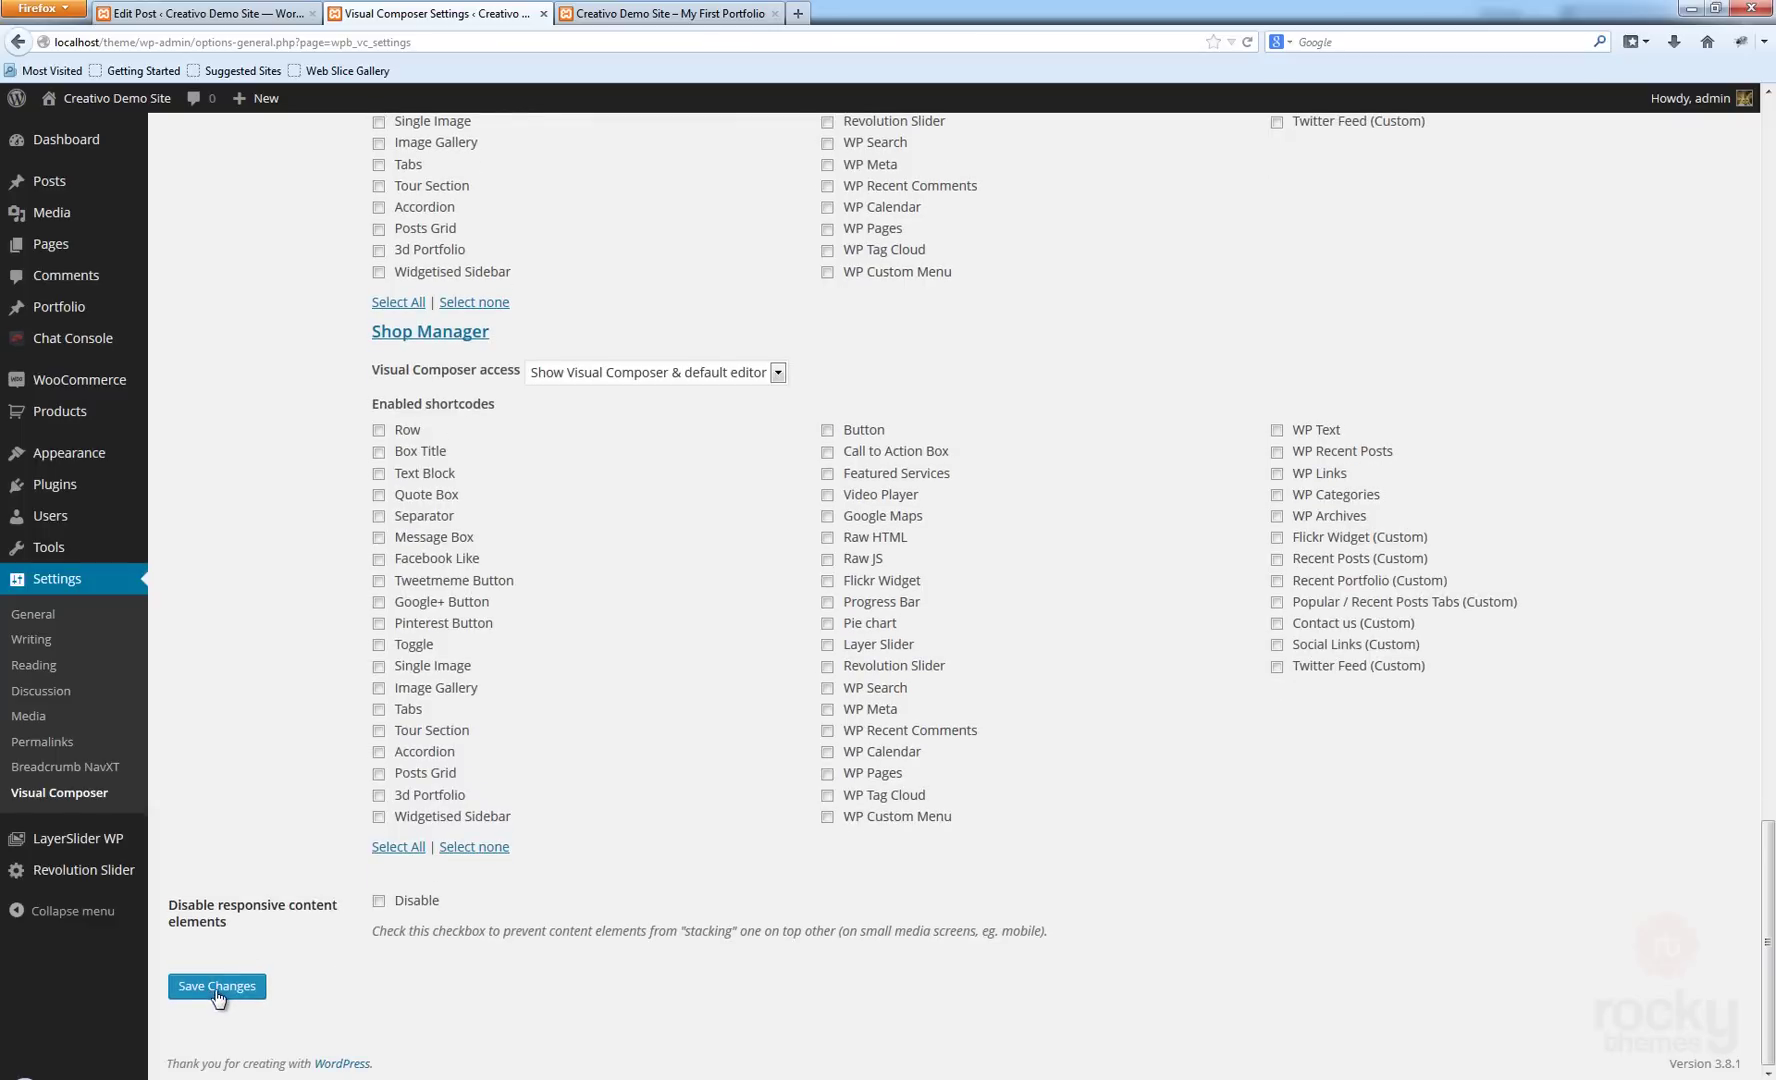
left_click(216, 998)
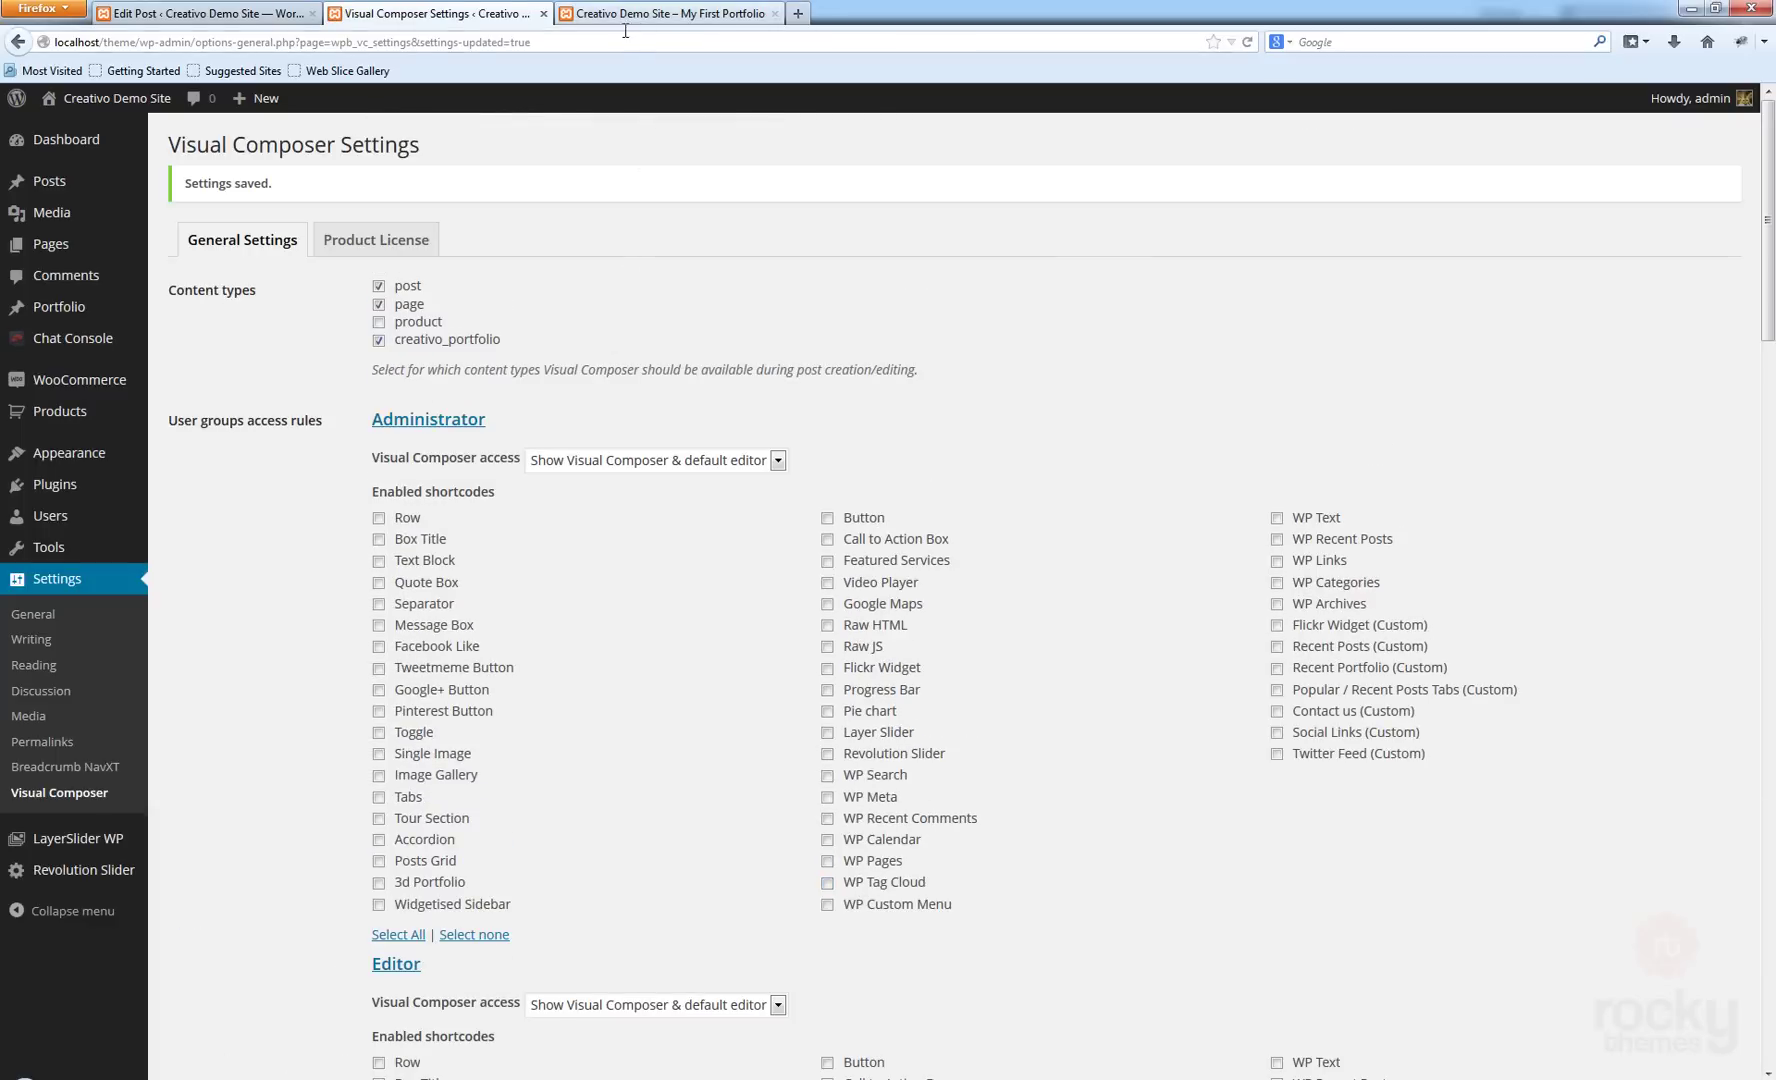
left_click(224, 16)
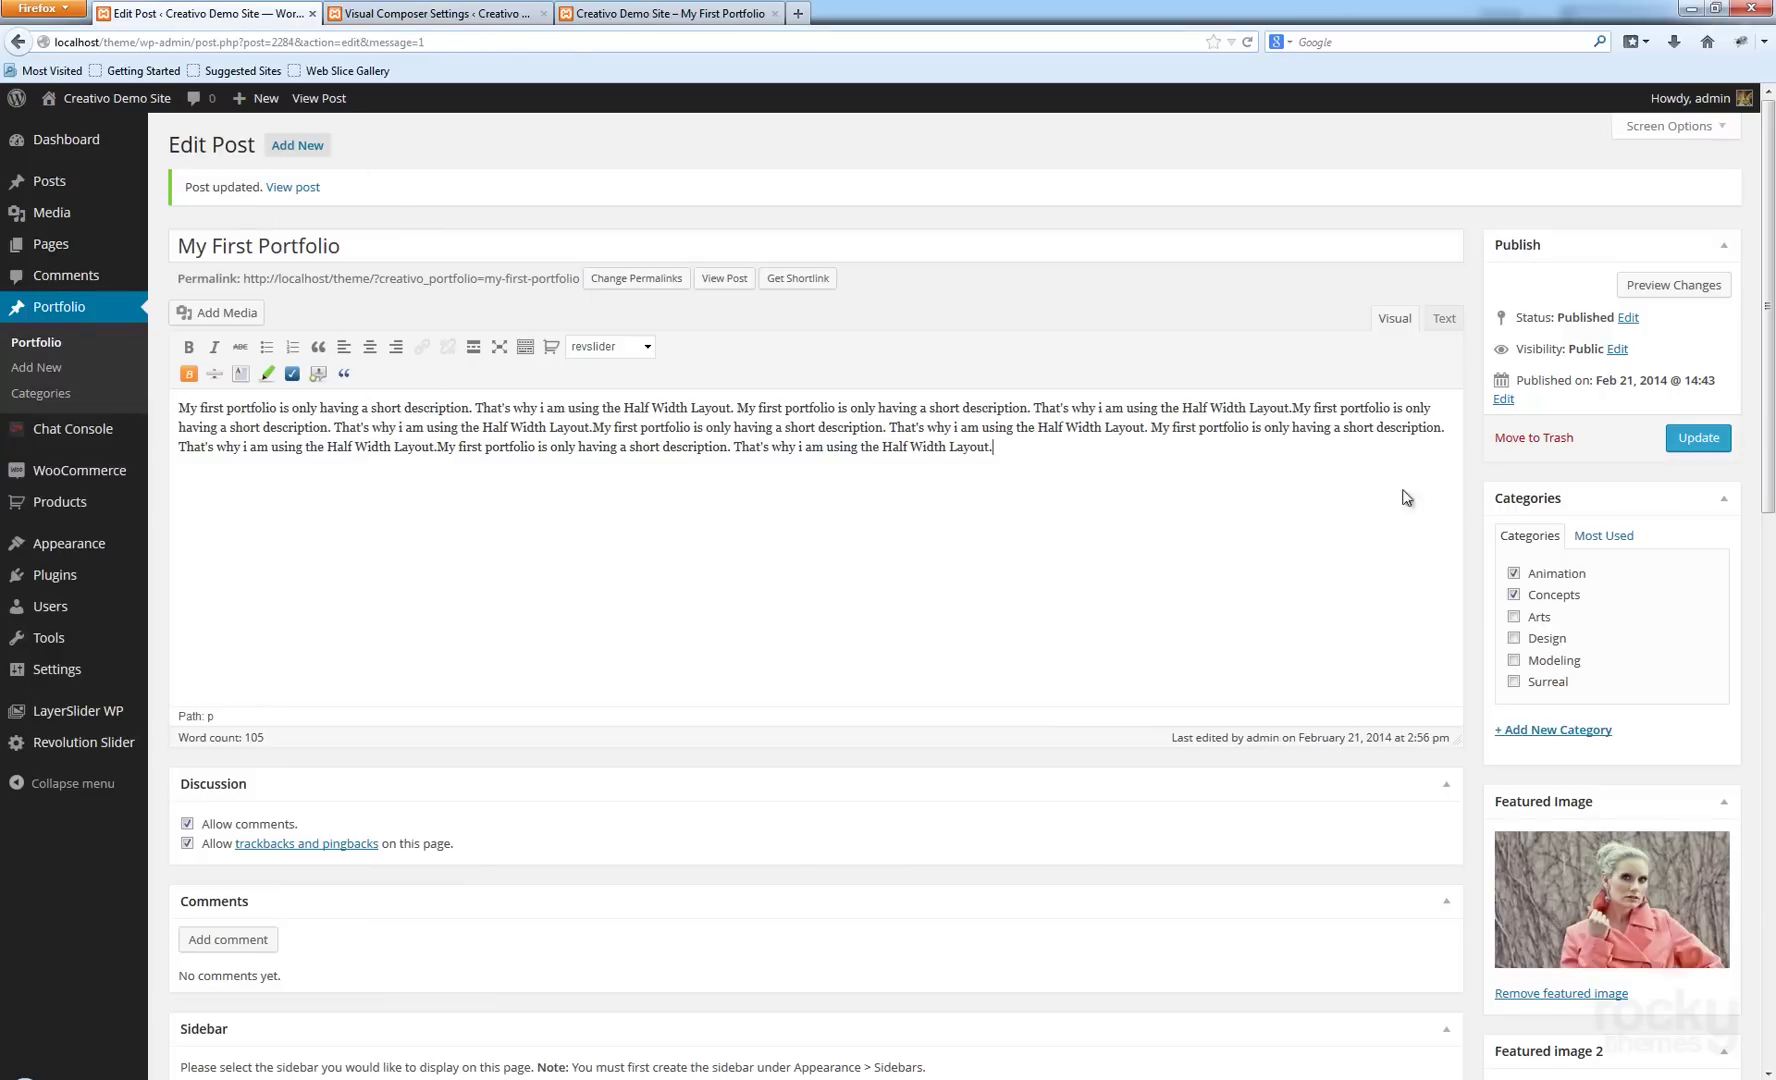
Clear the old description and add a Visual Composer row containing a Text Block.
key("F5")
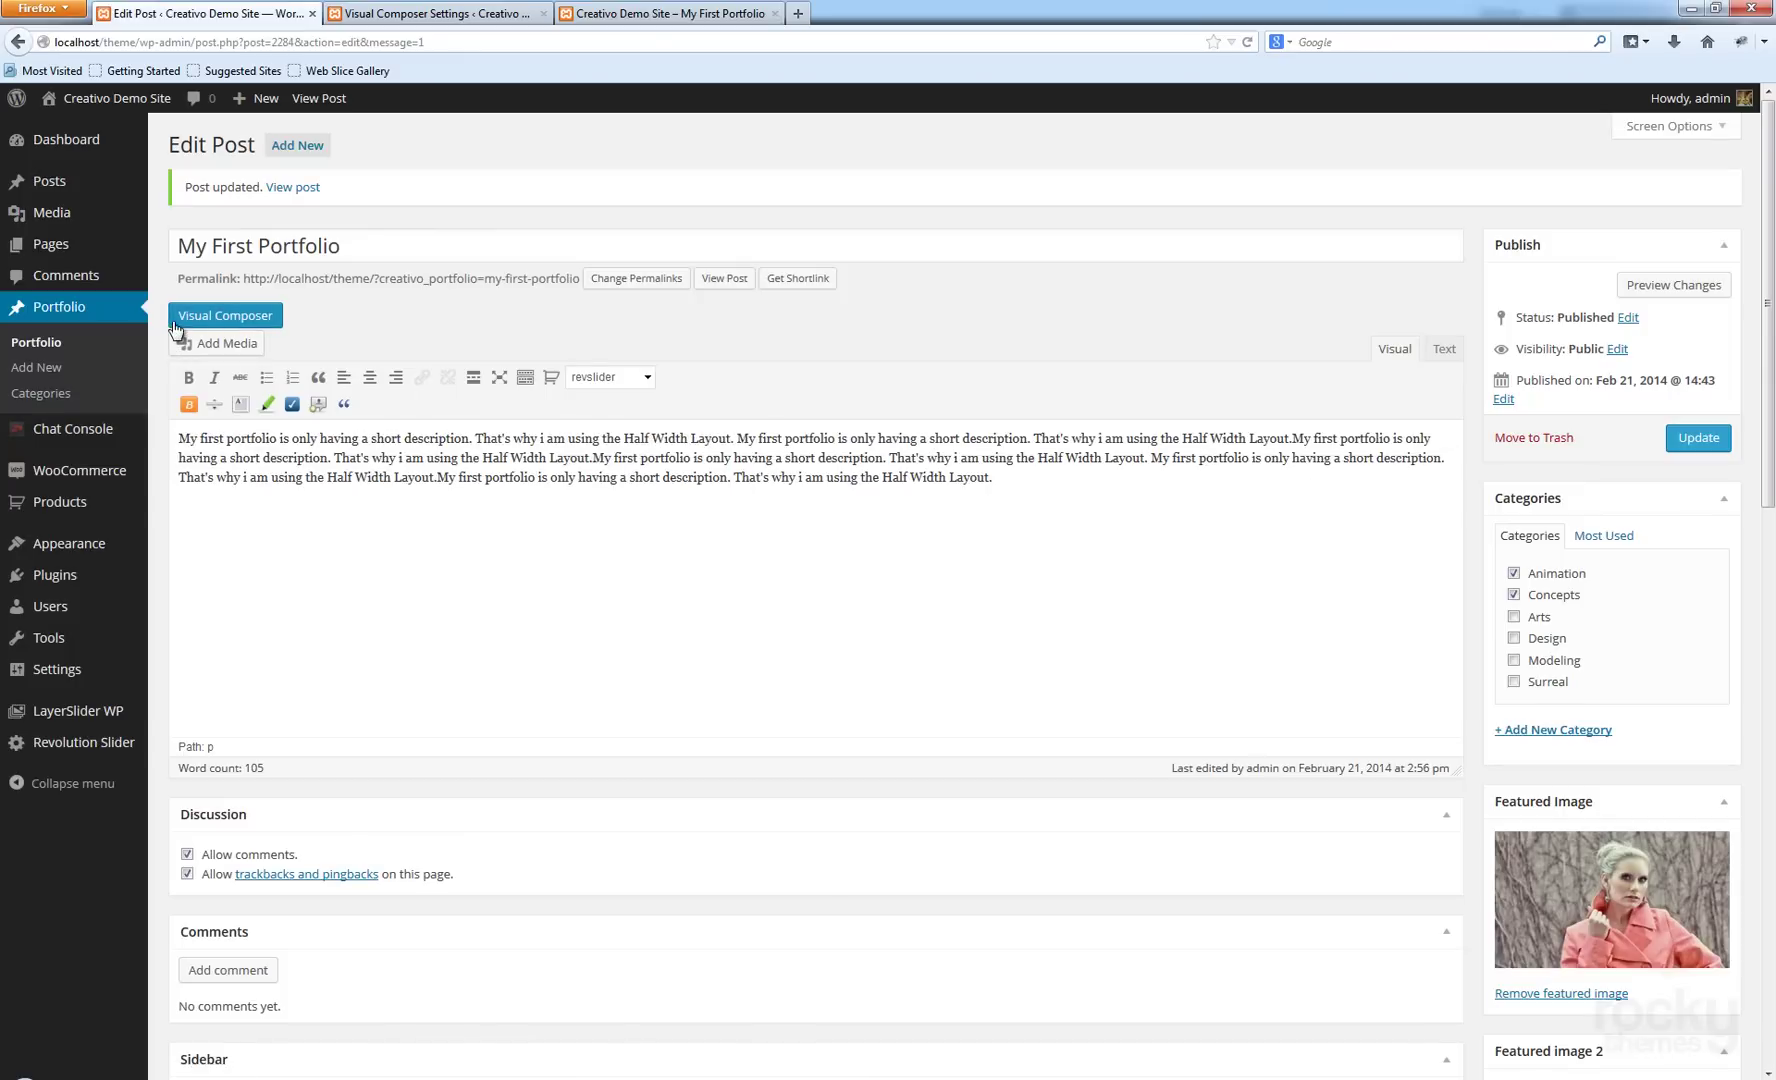
key("ctrl+a")
key("ctrl+c")
key("Delete")
left_click(227, 320)
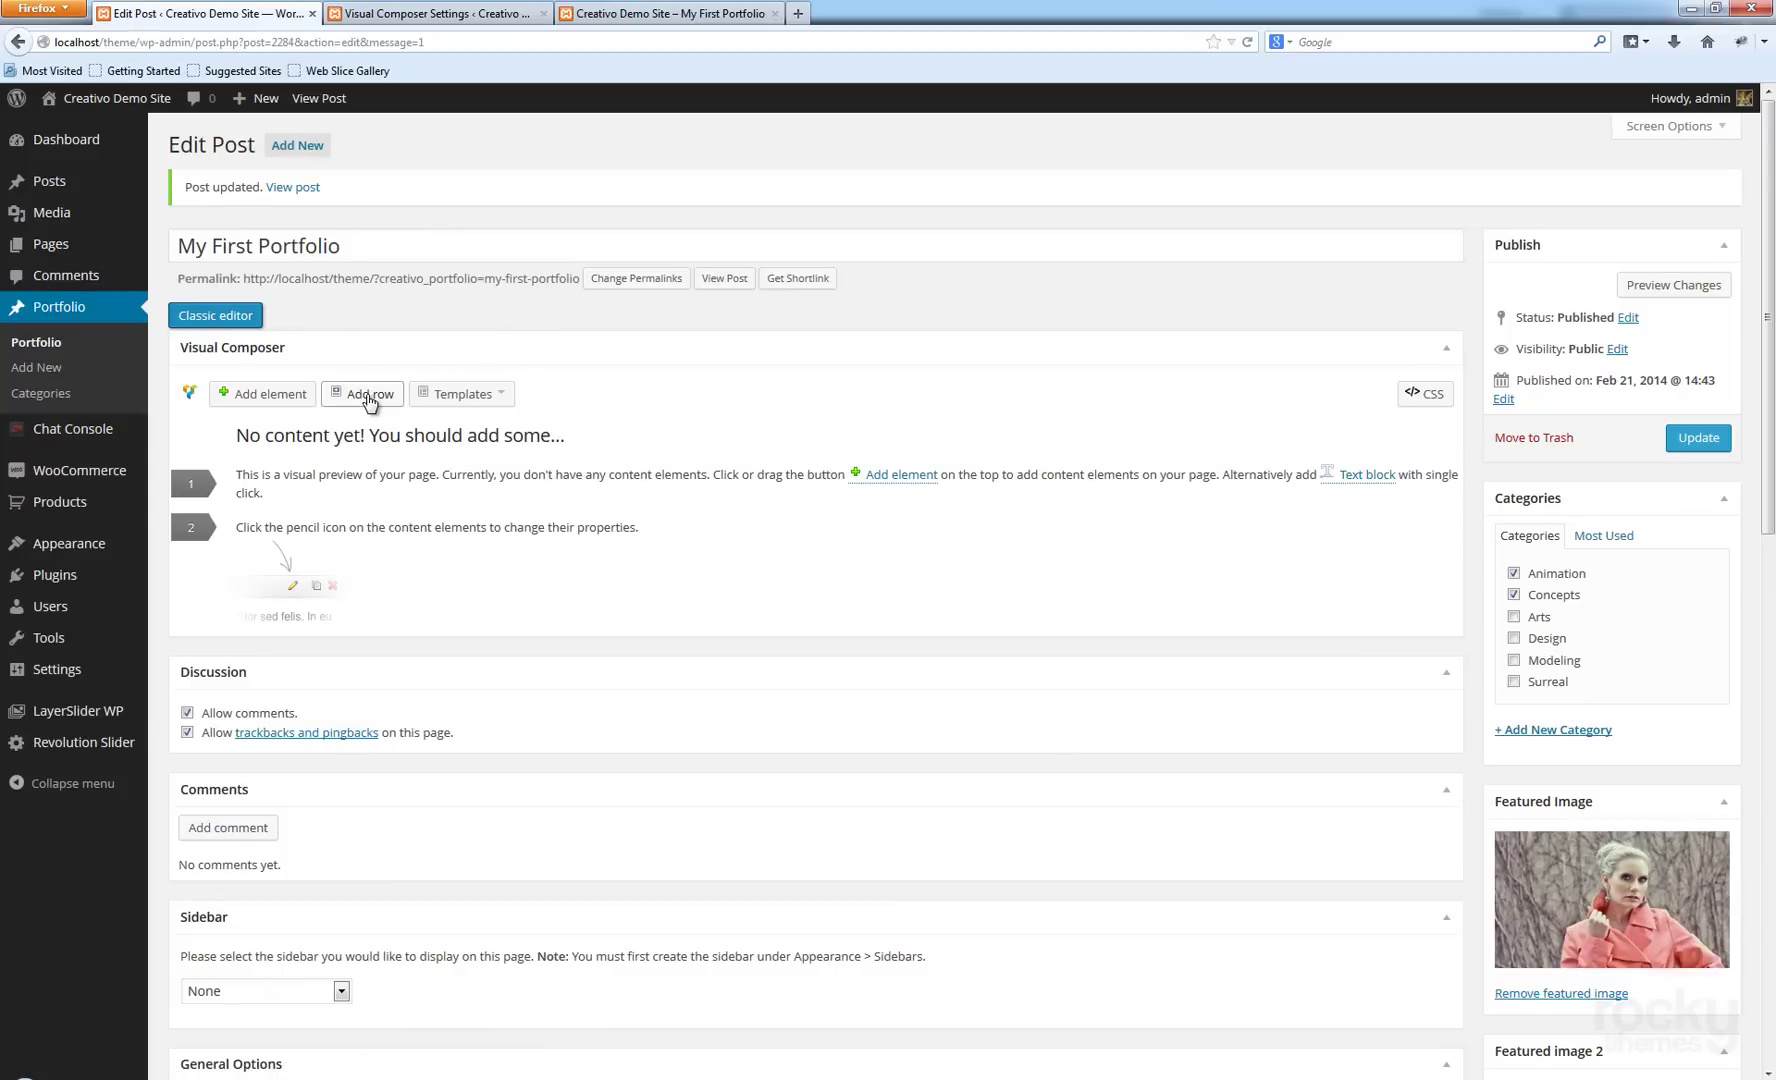
left_click(369, 397)
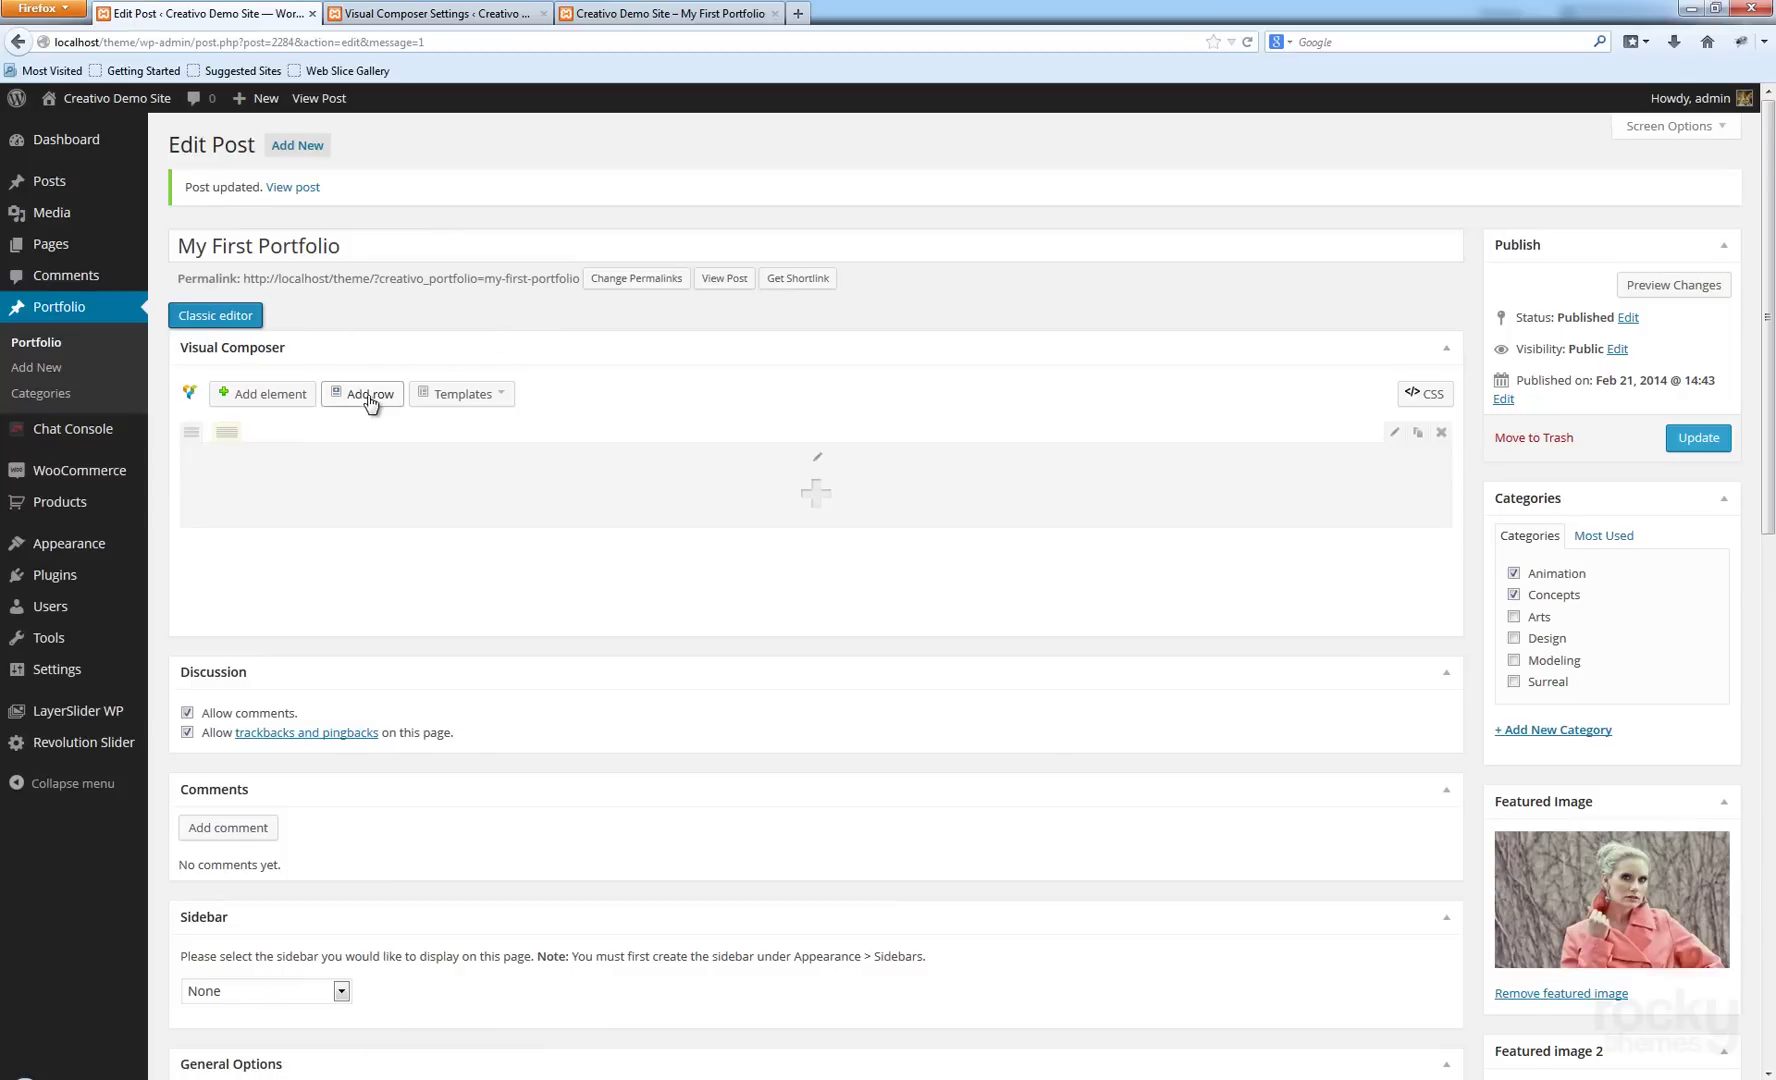
left_click(816, 498)
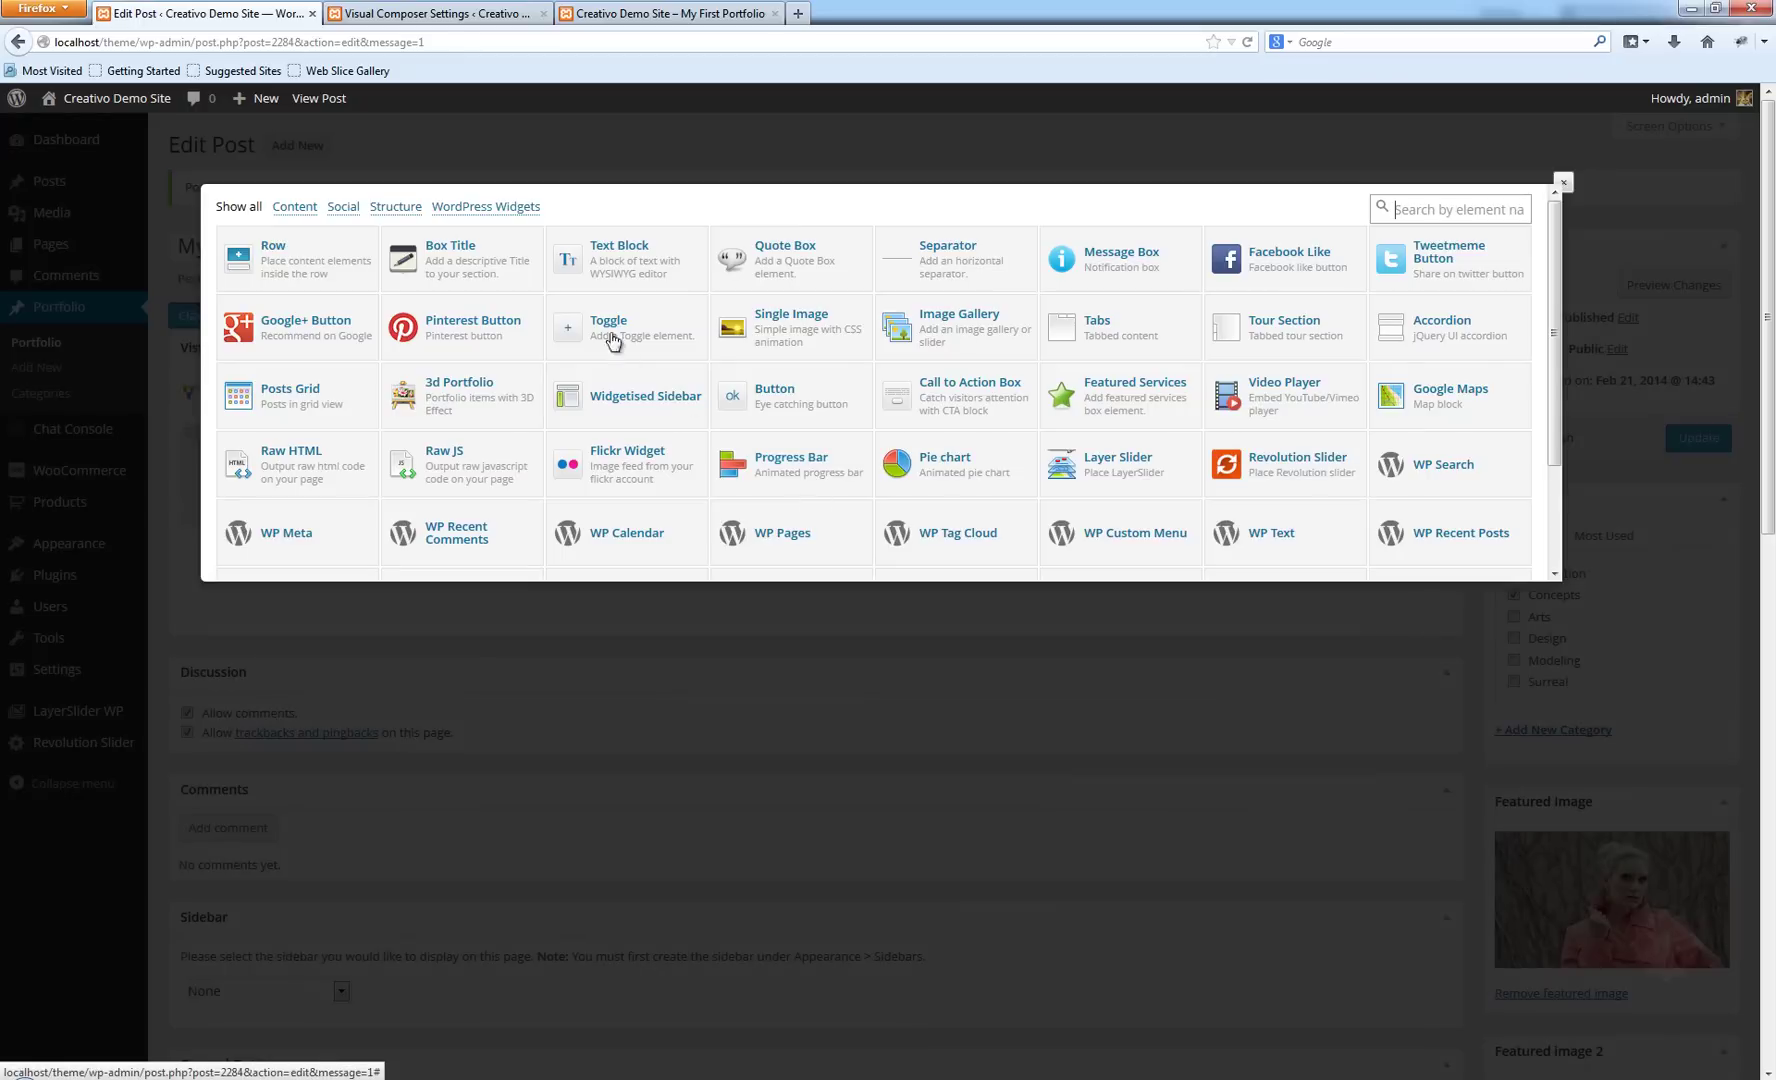
left_click(626, 252)
Paste the portfolio description into the text block, update the post, and reload the live page.
left_click_drag(924, 385, 614, 448)
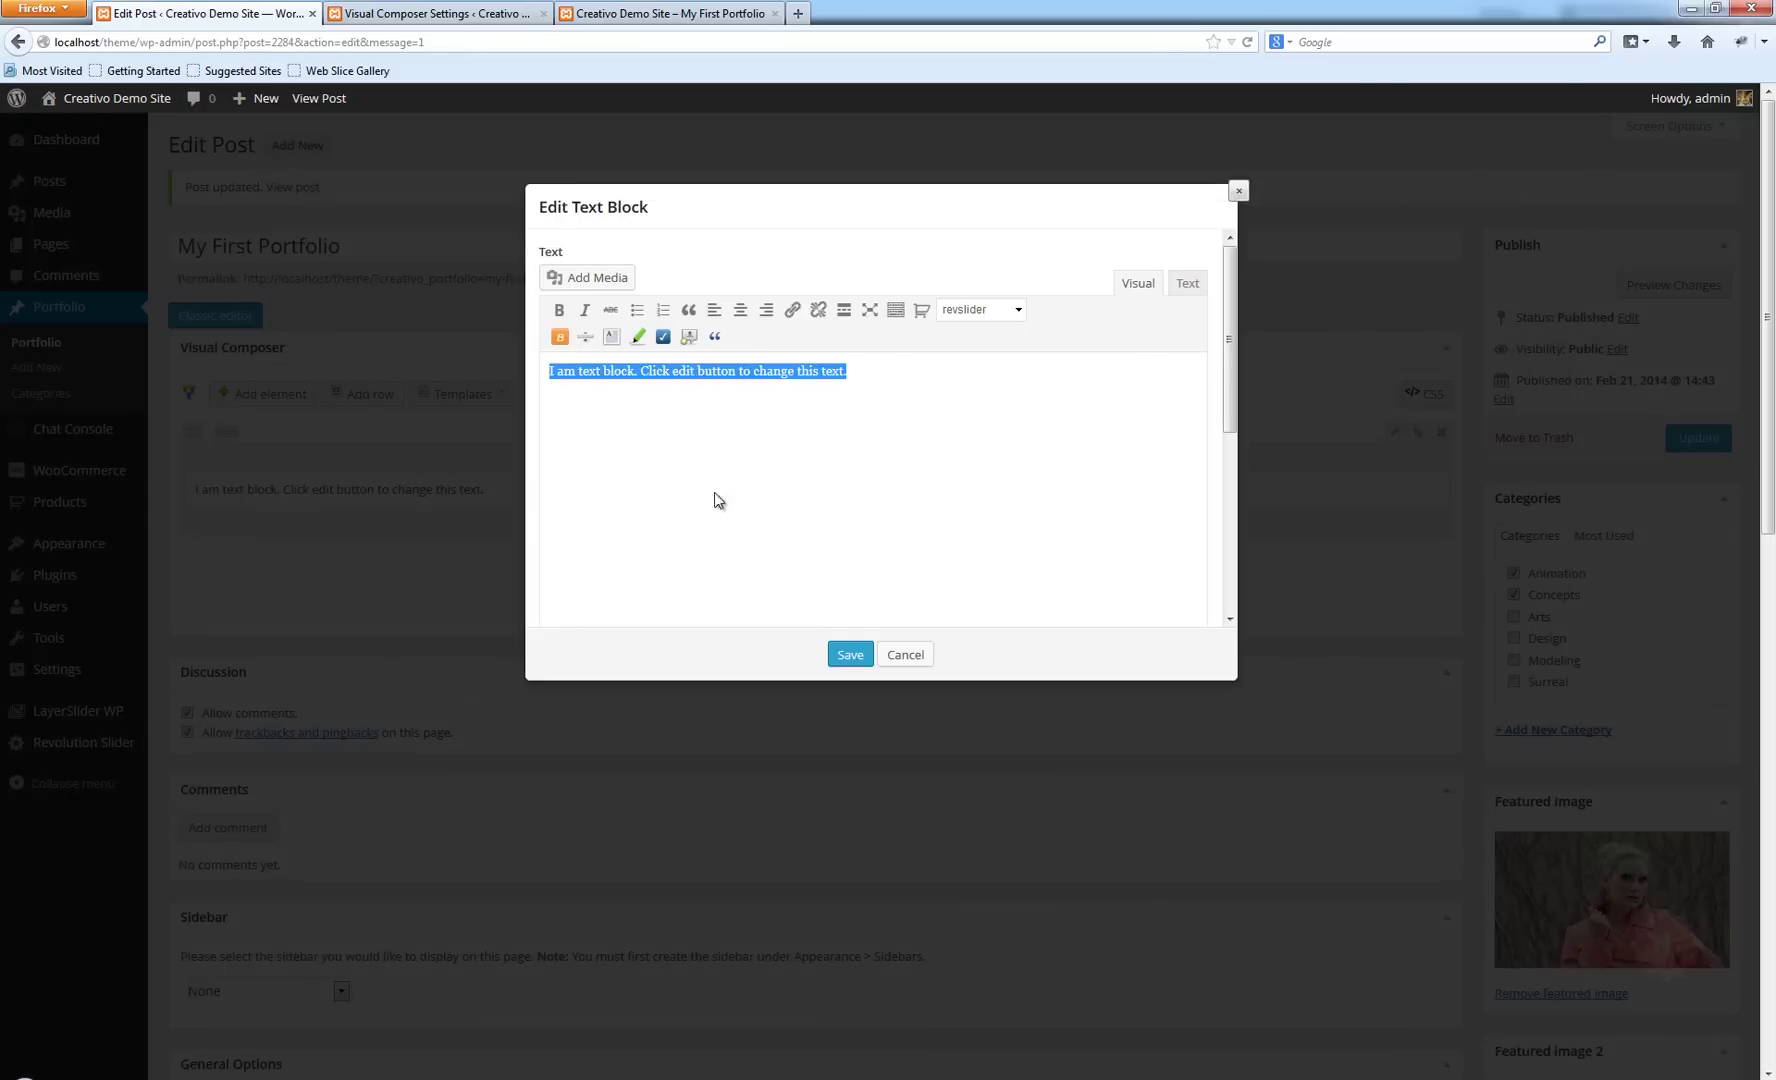
key("ctrl+v")
left_click(847, 652)
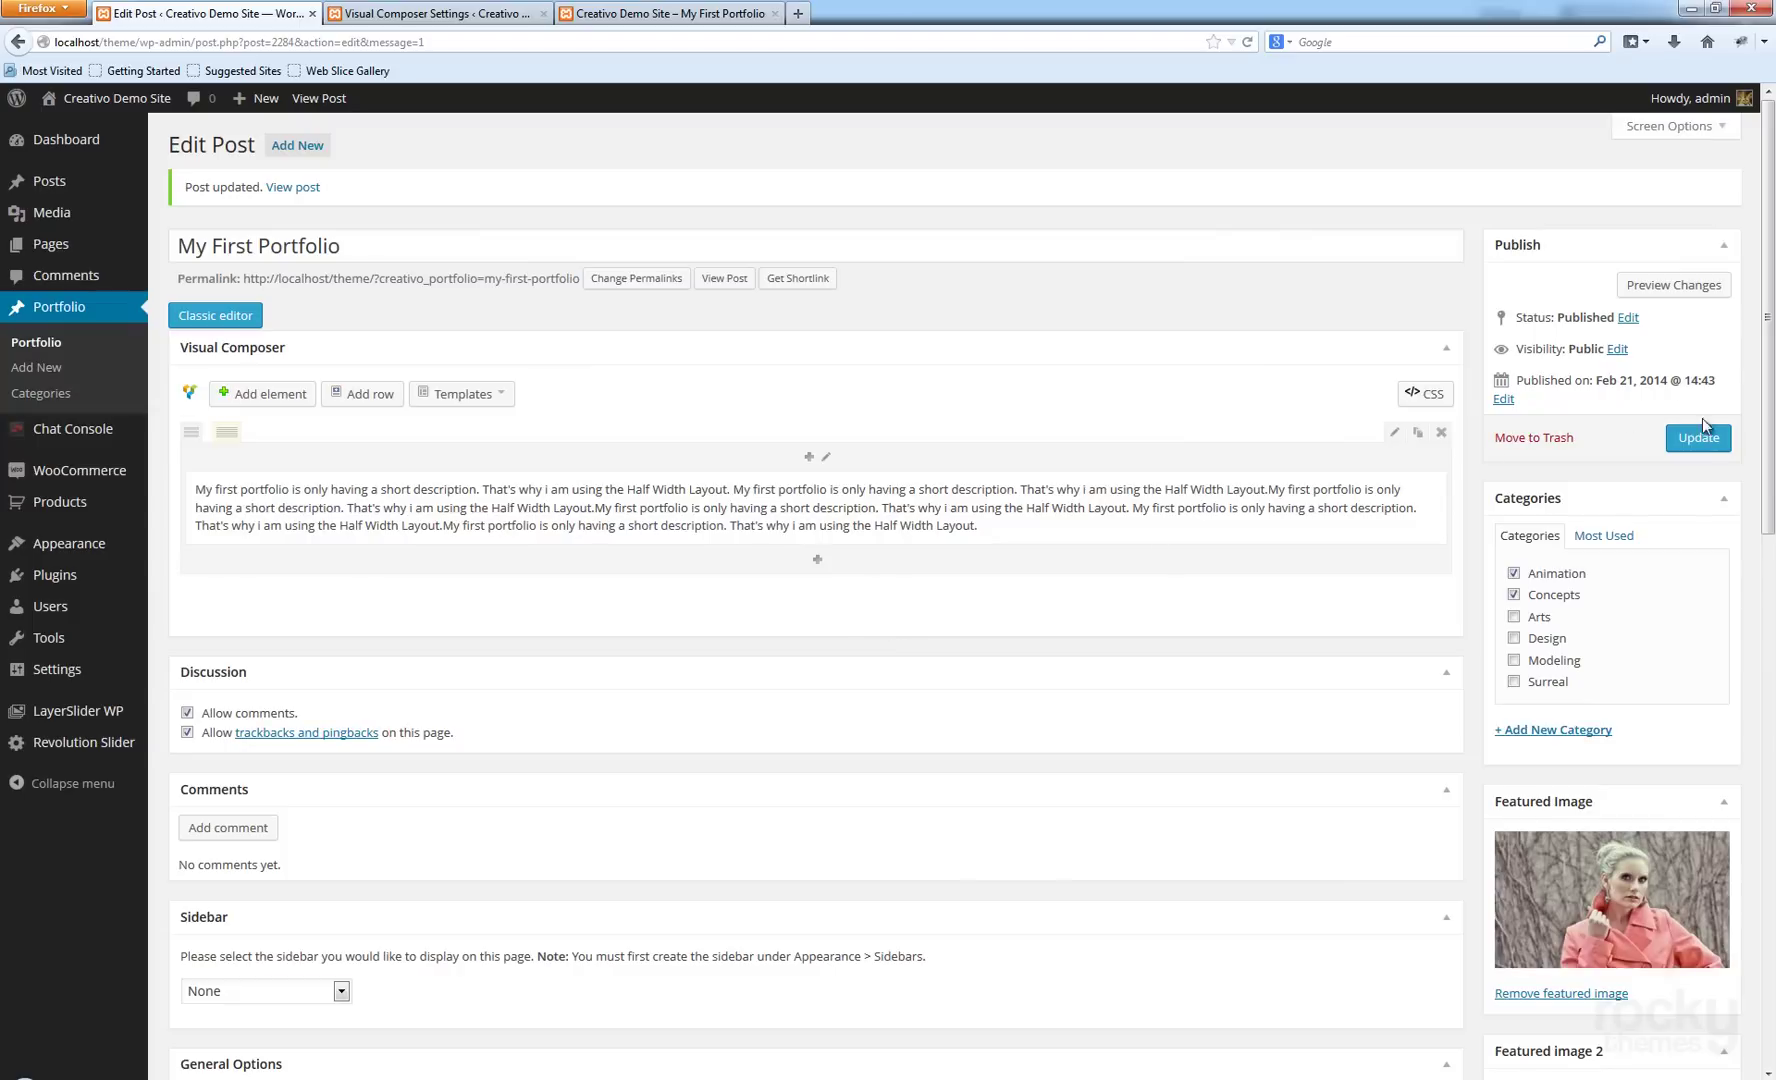
left_click(1697, 436)
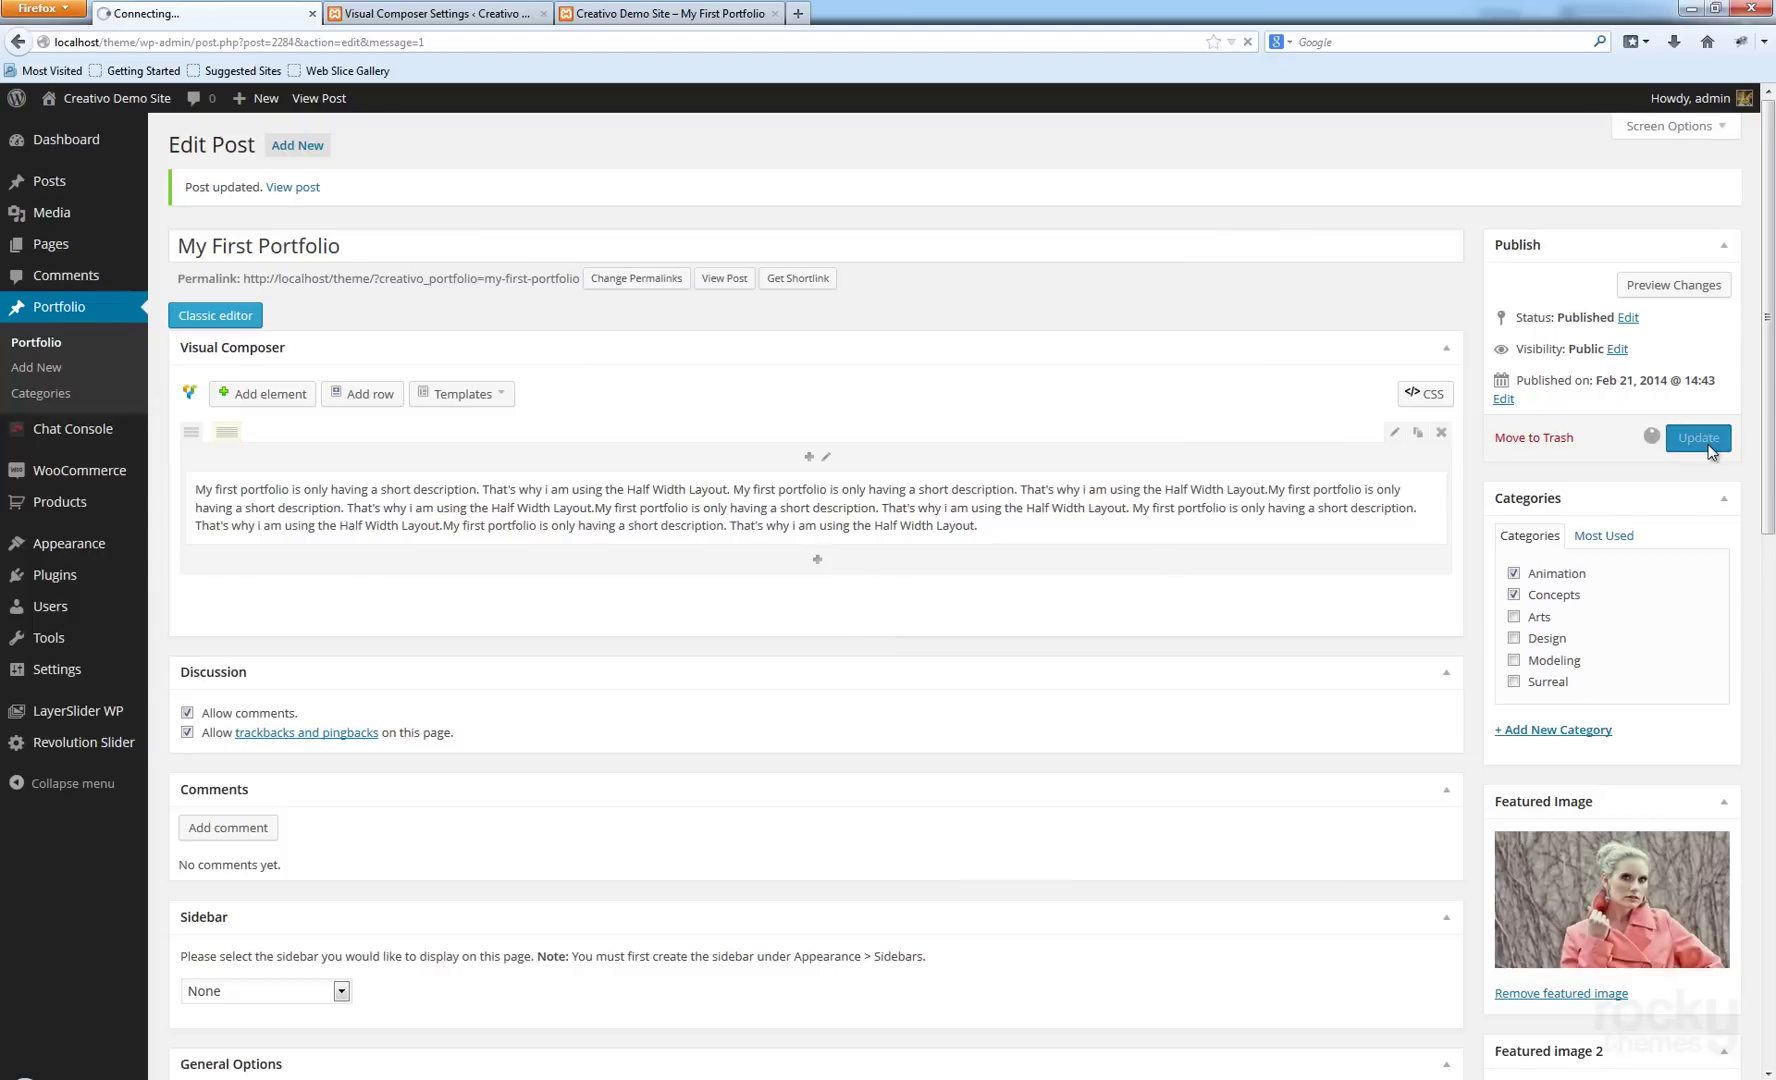
left_click(659, 14)
key("F5")
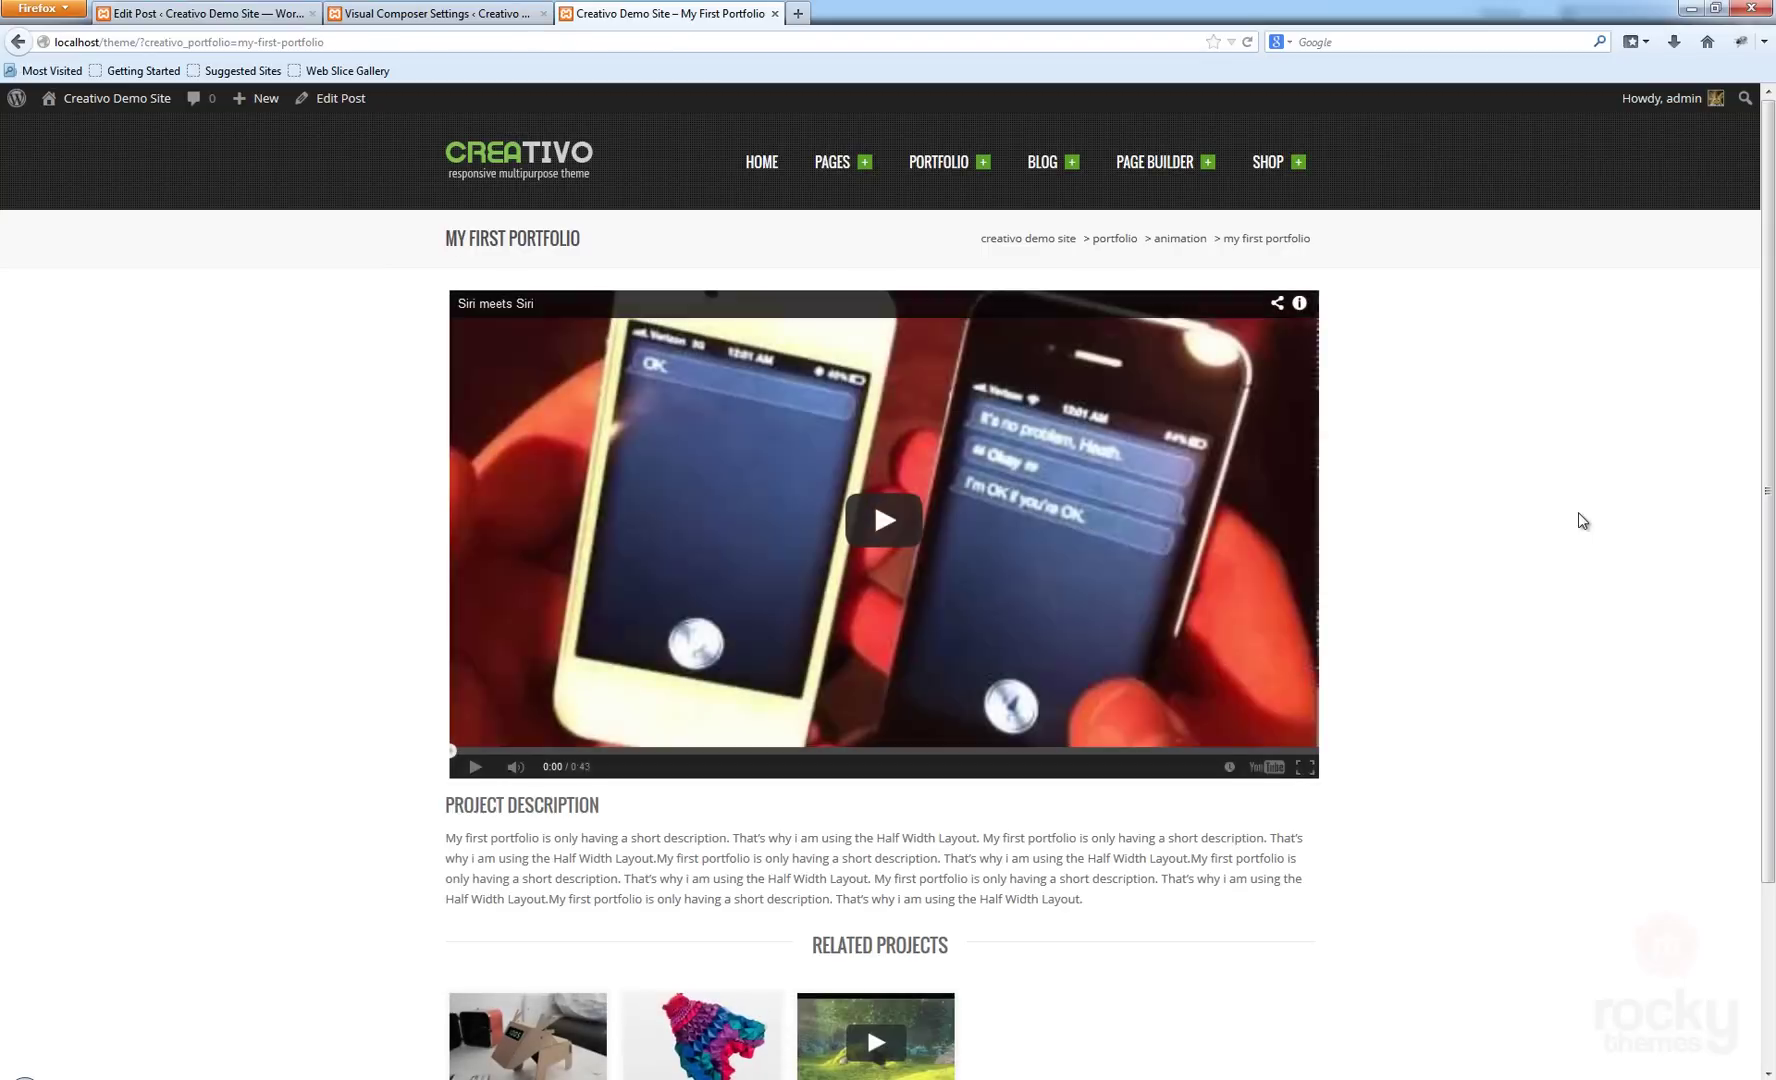
Close the Visual Composer settings tab and return to editing My First Portfolio.
left_click_drag(453, 839, 1169, 903)
left_click(1172, 905)
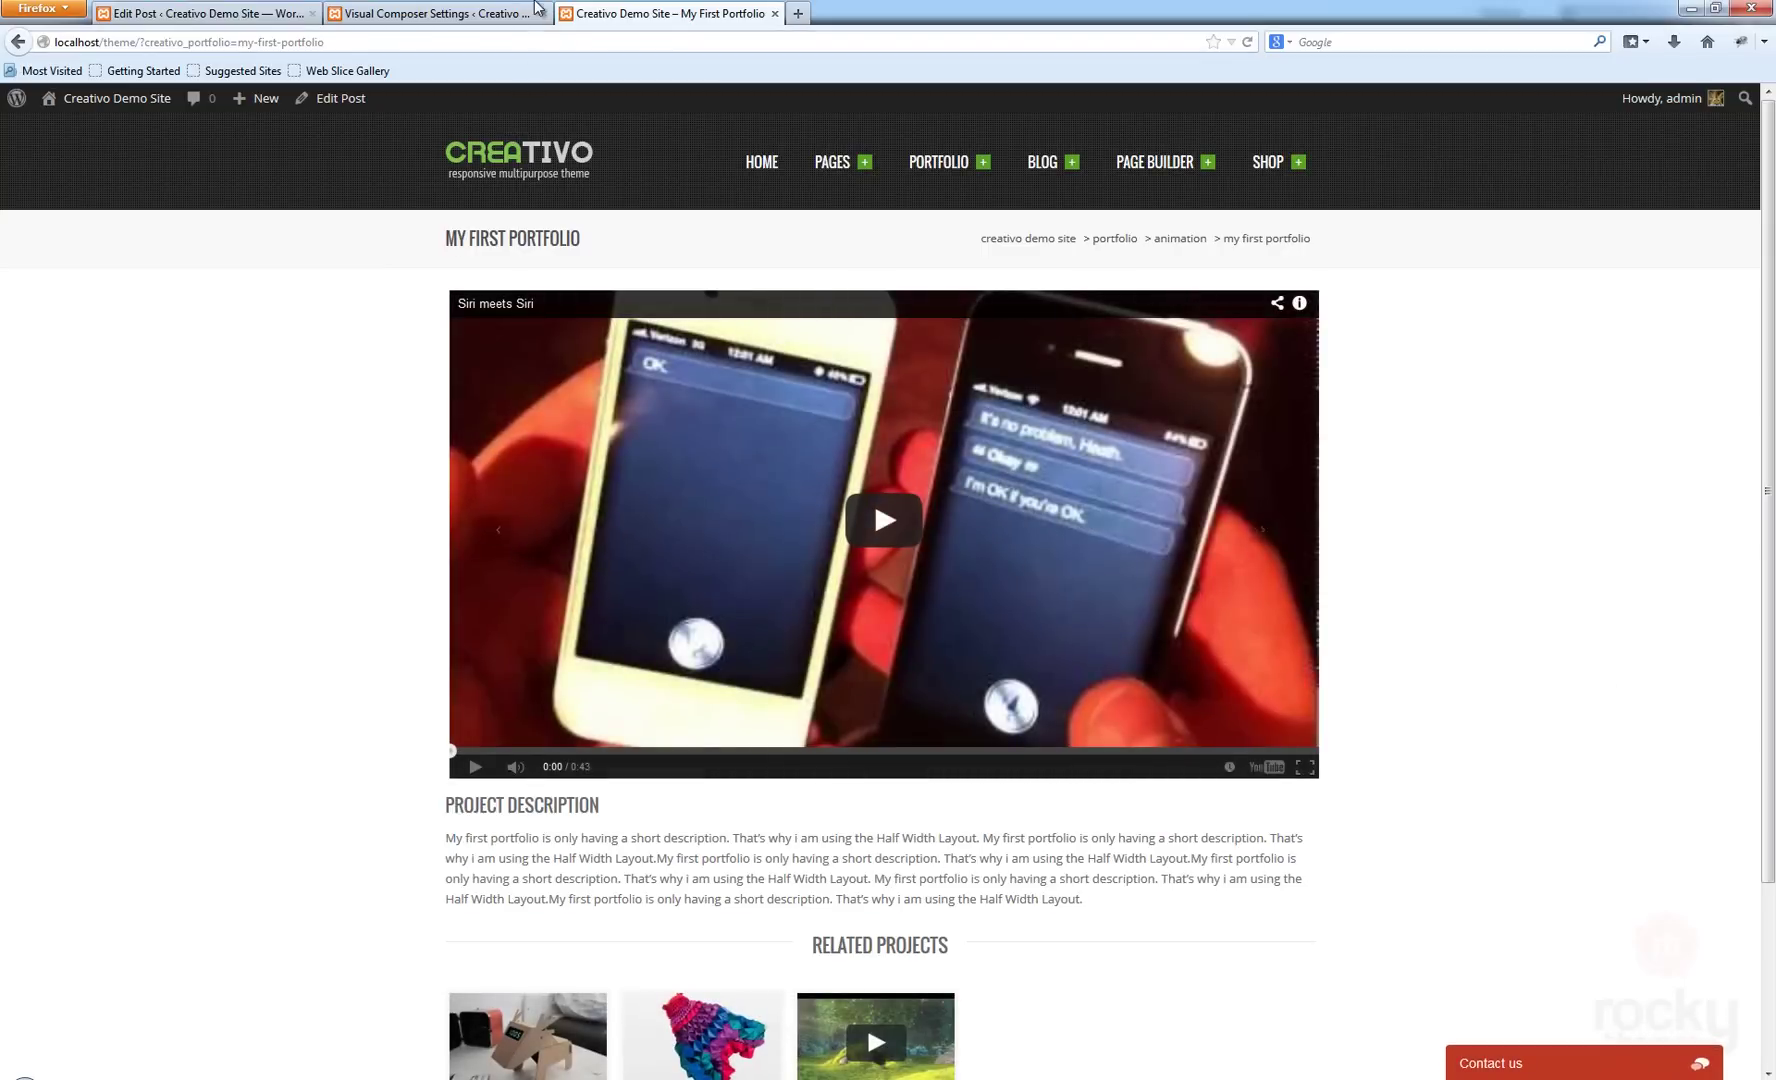
left_click(440, 13)
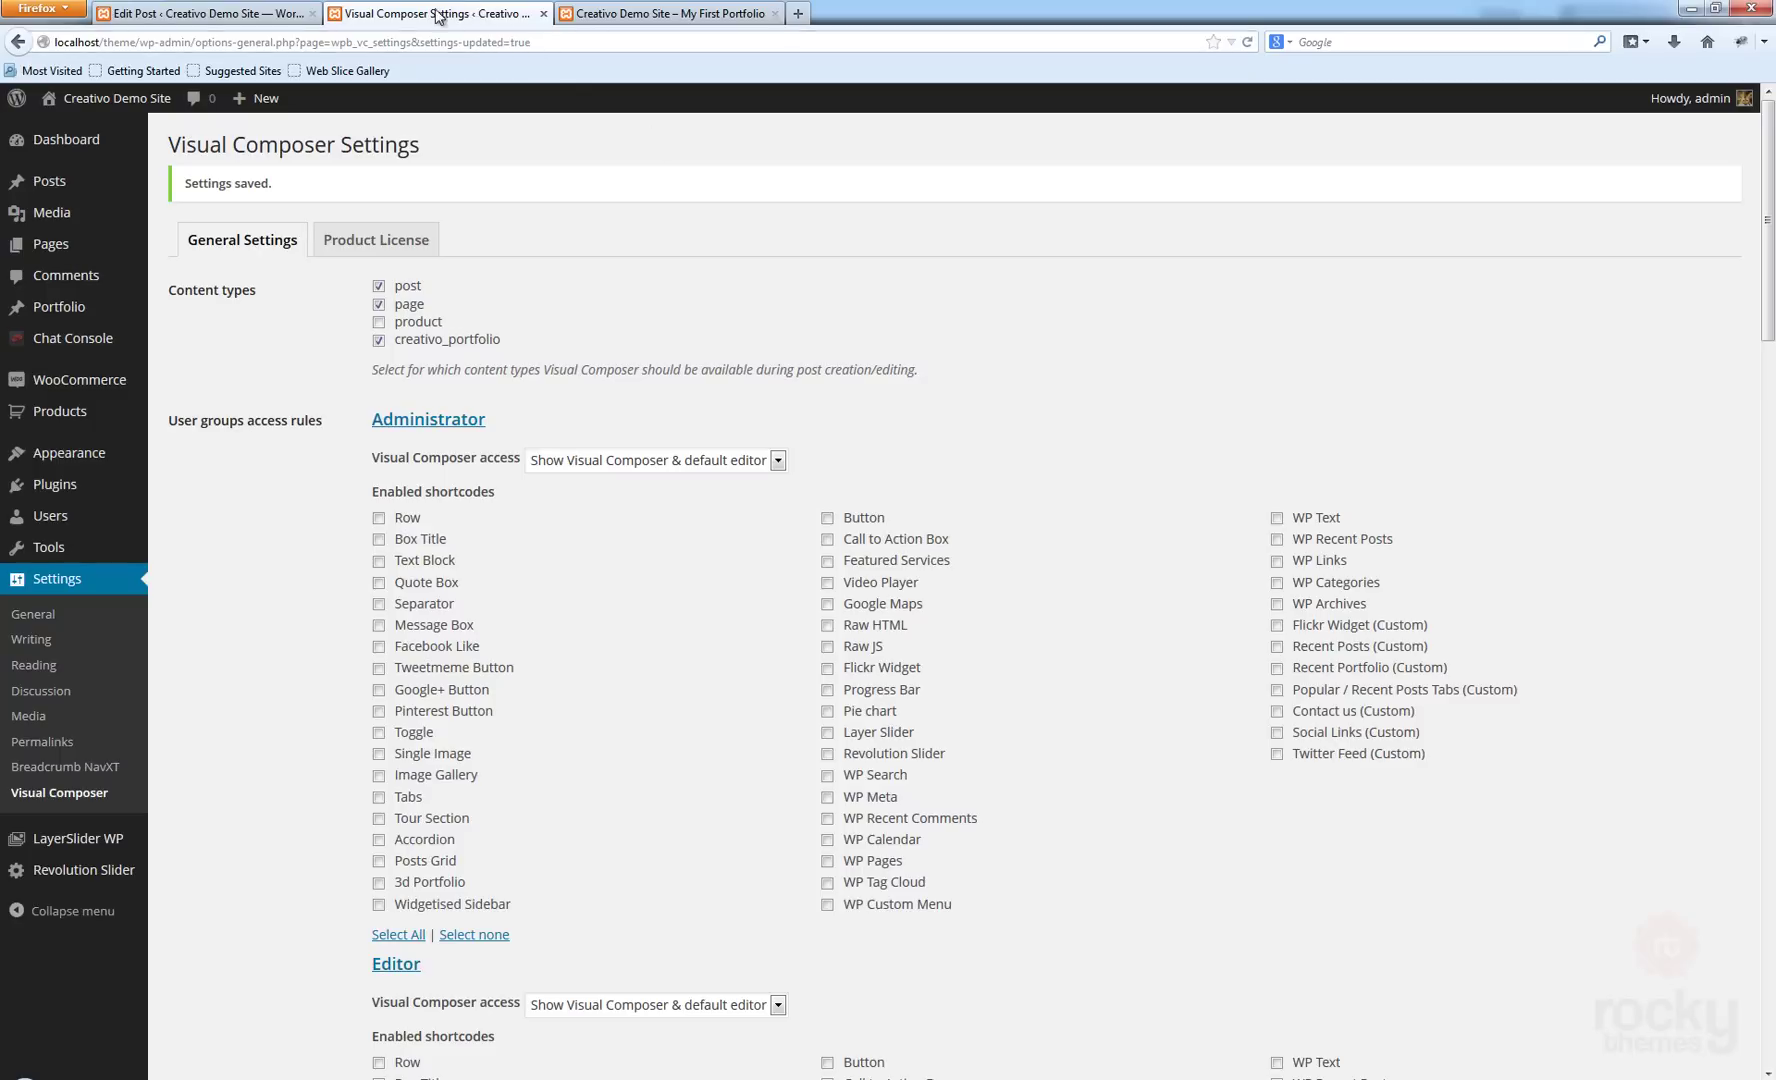
left_click(543, 13)
left_click(300, 13)
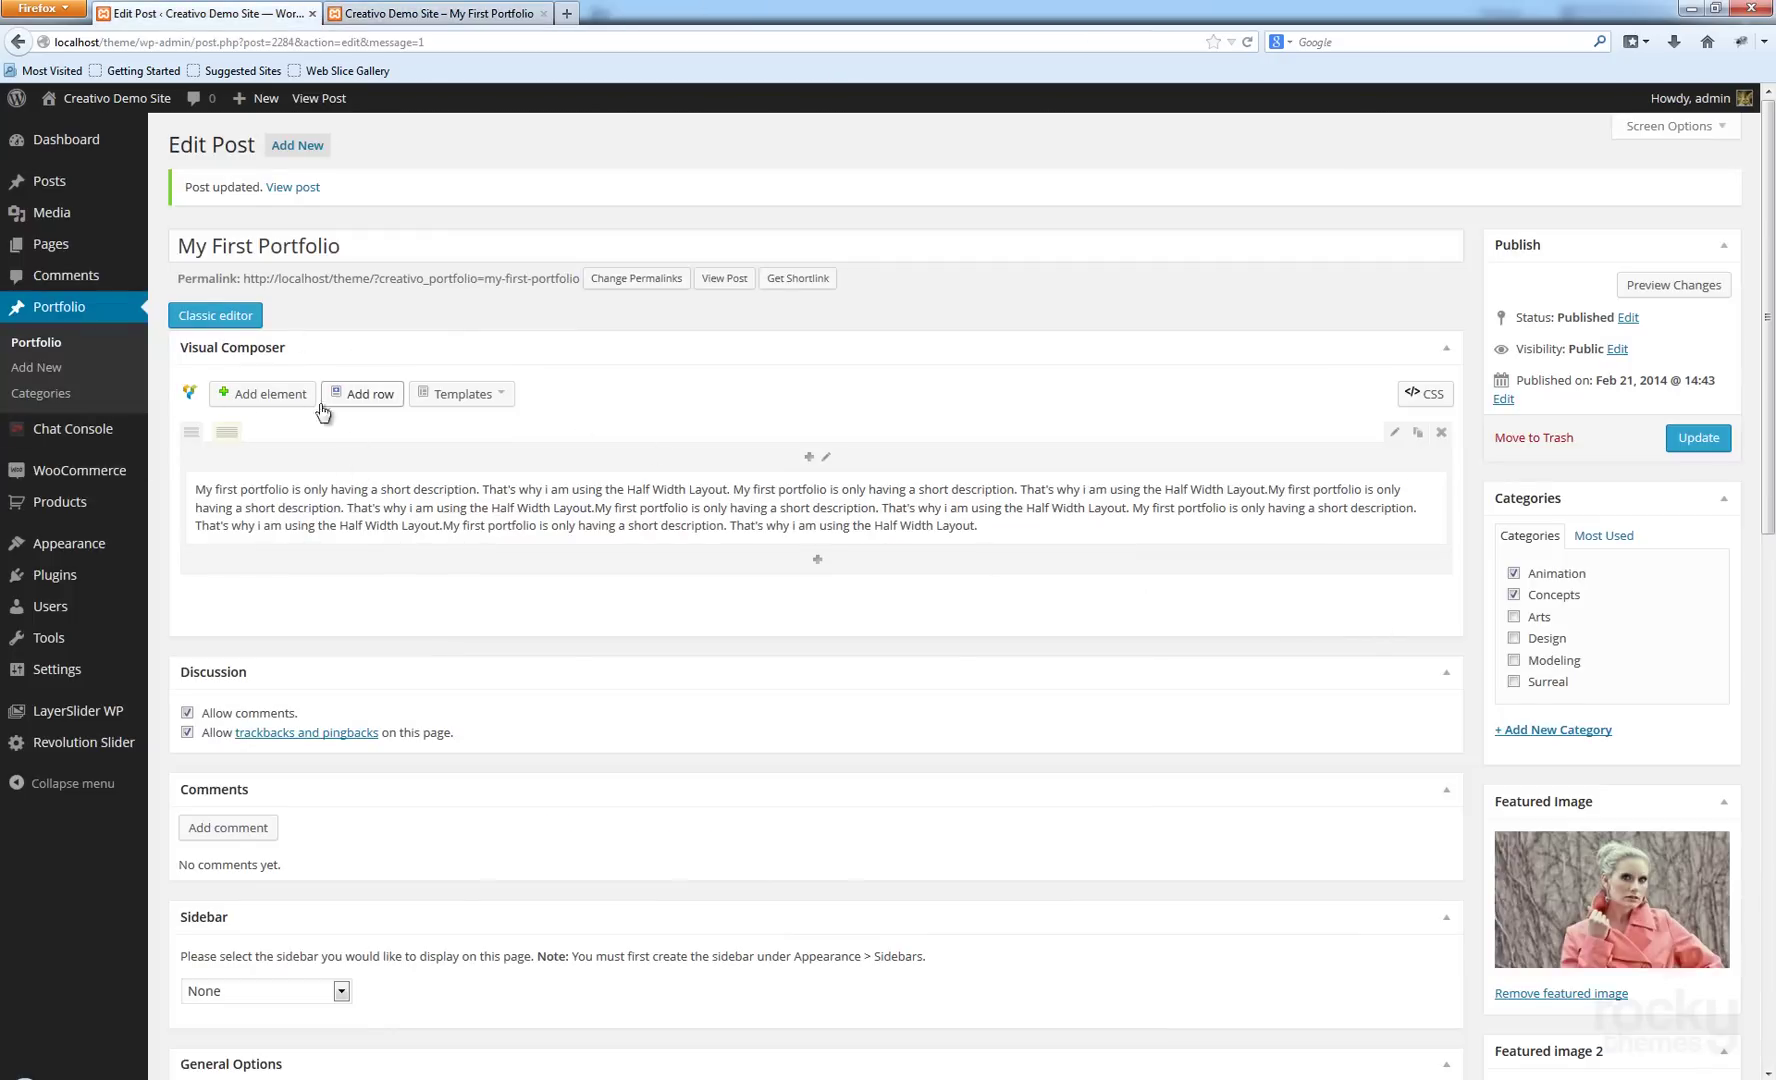
Browse the Visual Composer element list, then switch to the live portfolio page.
left_click(262, 394)
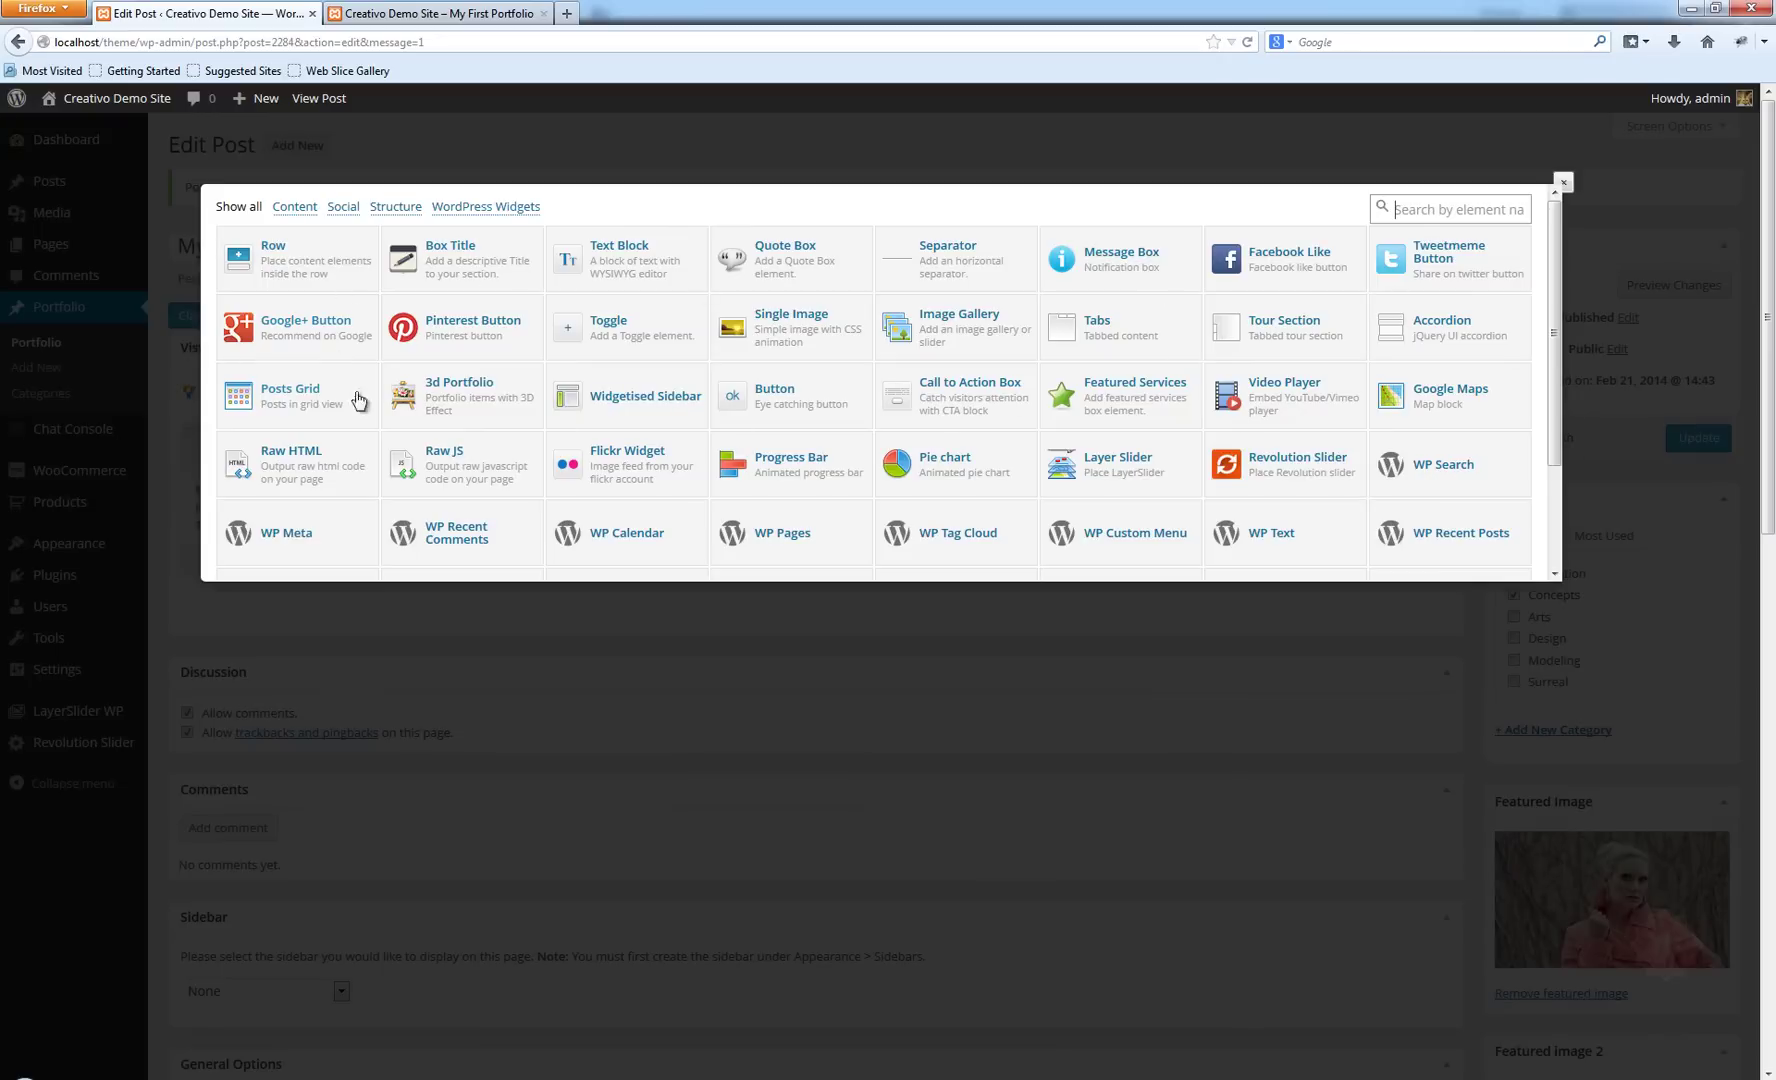
scroll(1290, 460, "down", 1)
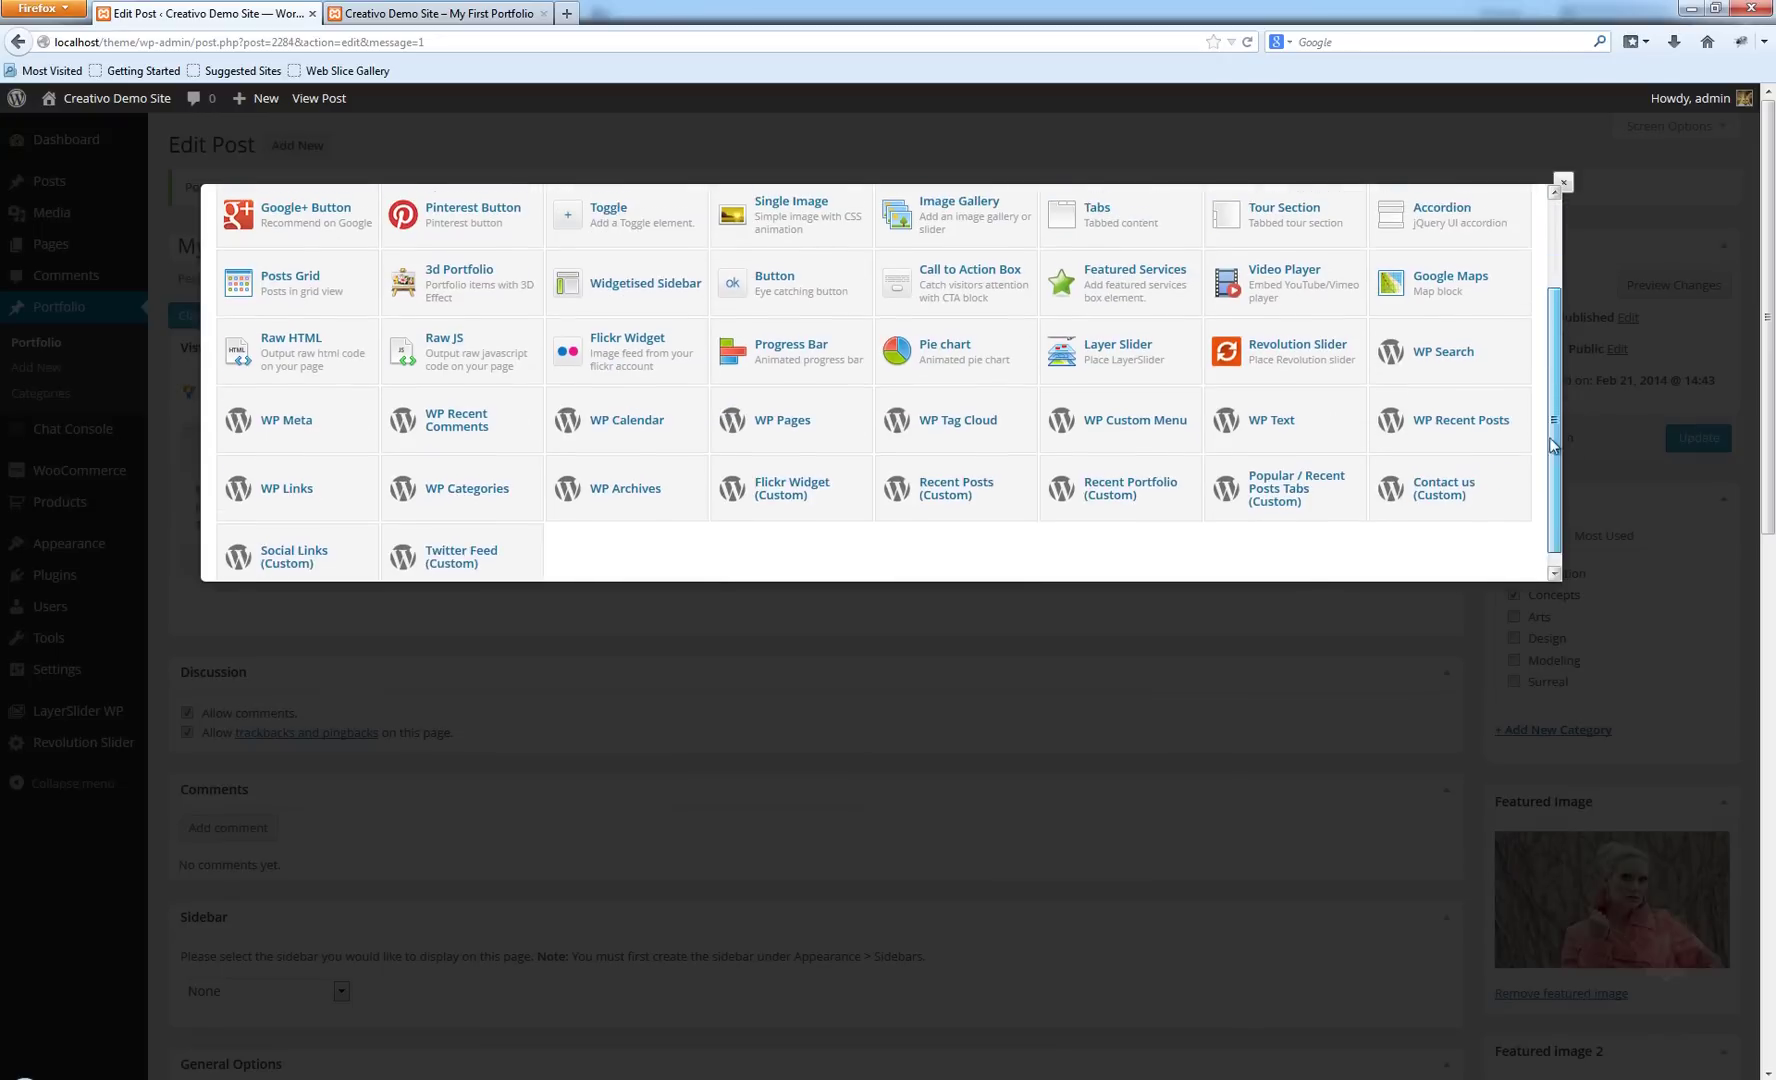
scroll(970, 270, "up", 1)
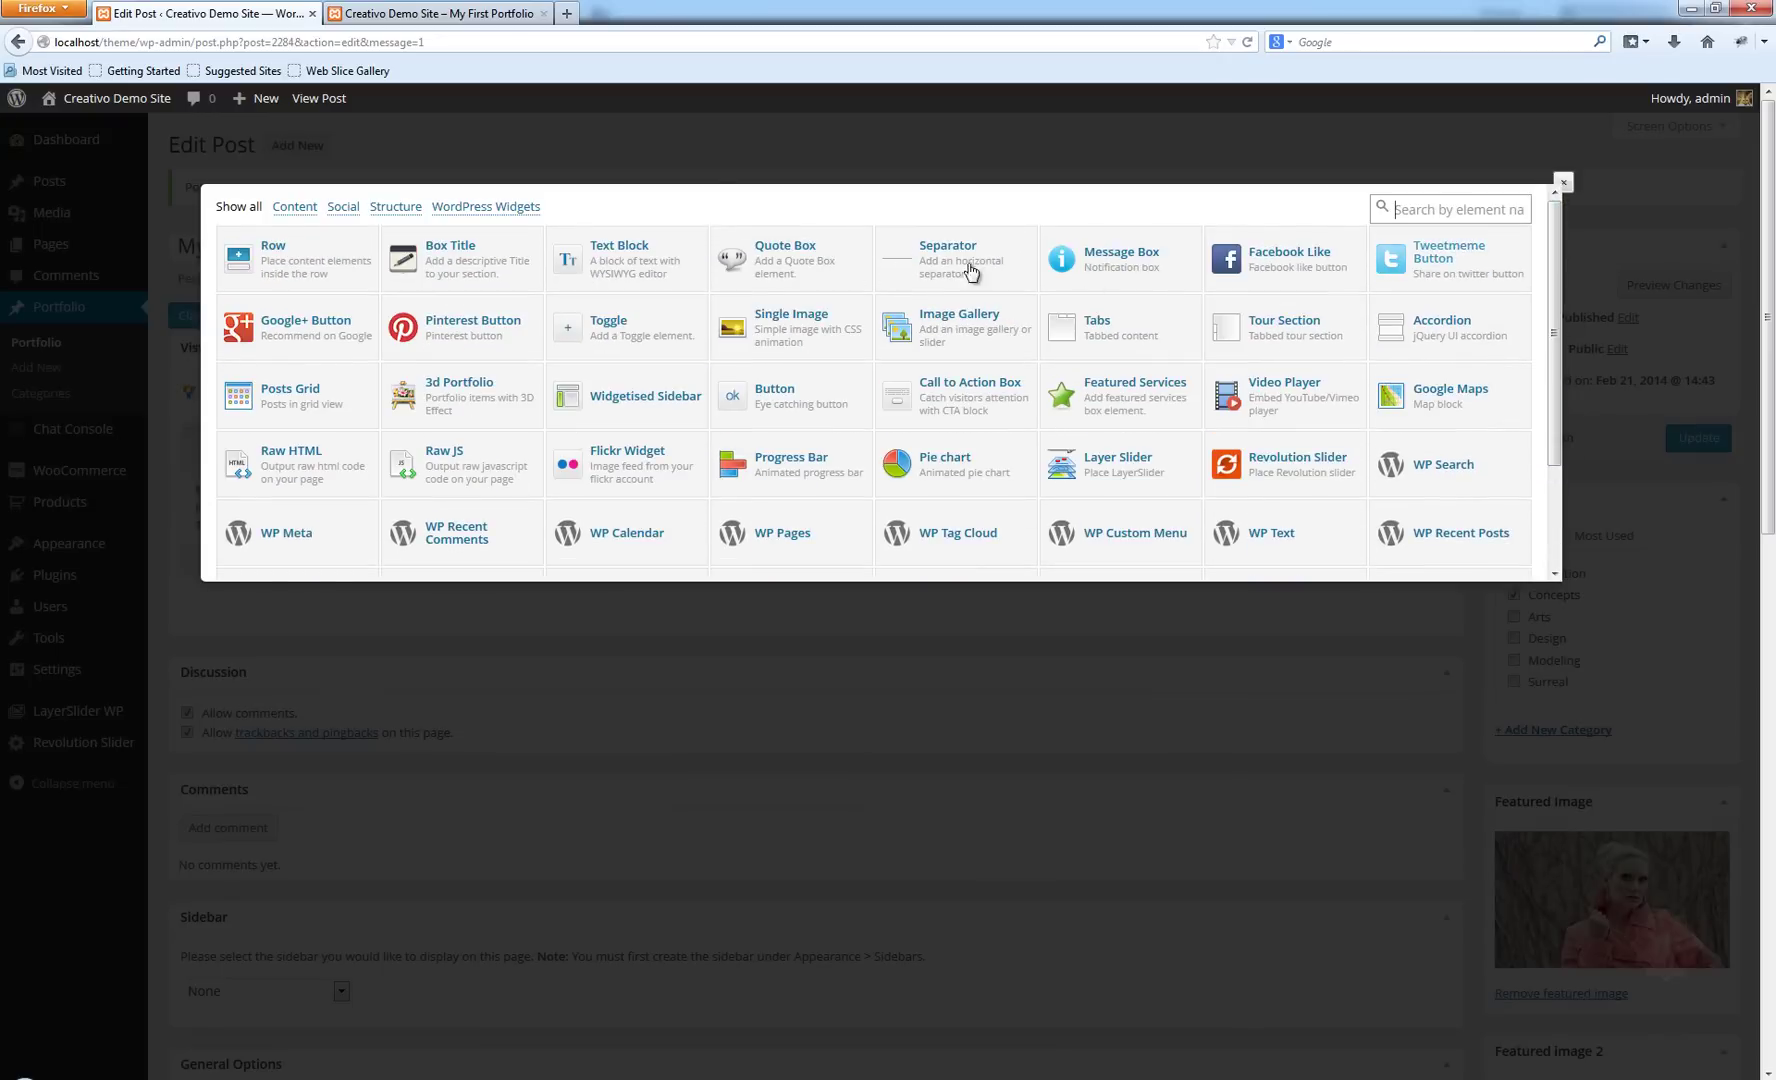
left_click(419, 14)
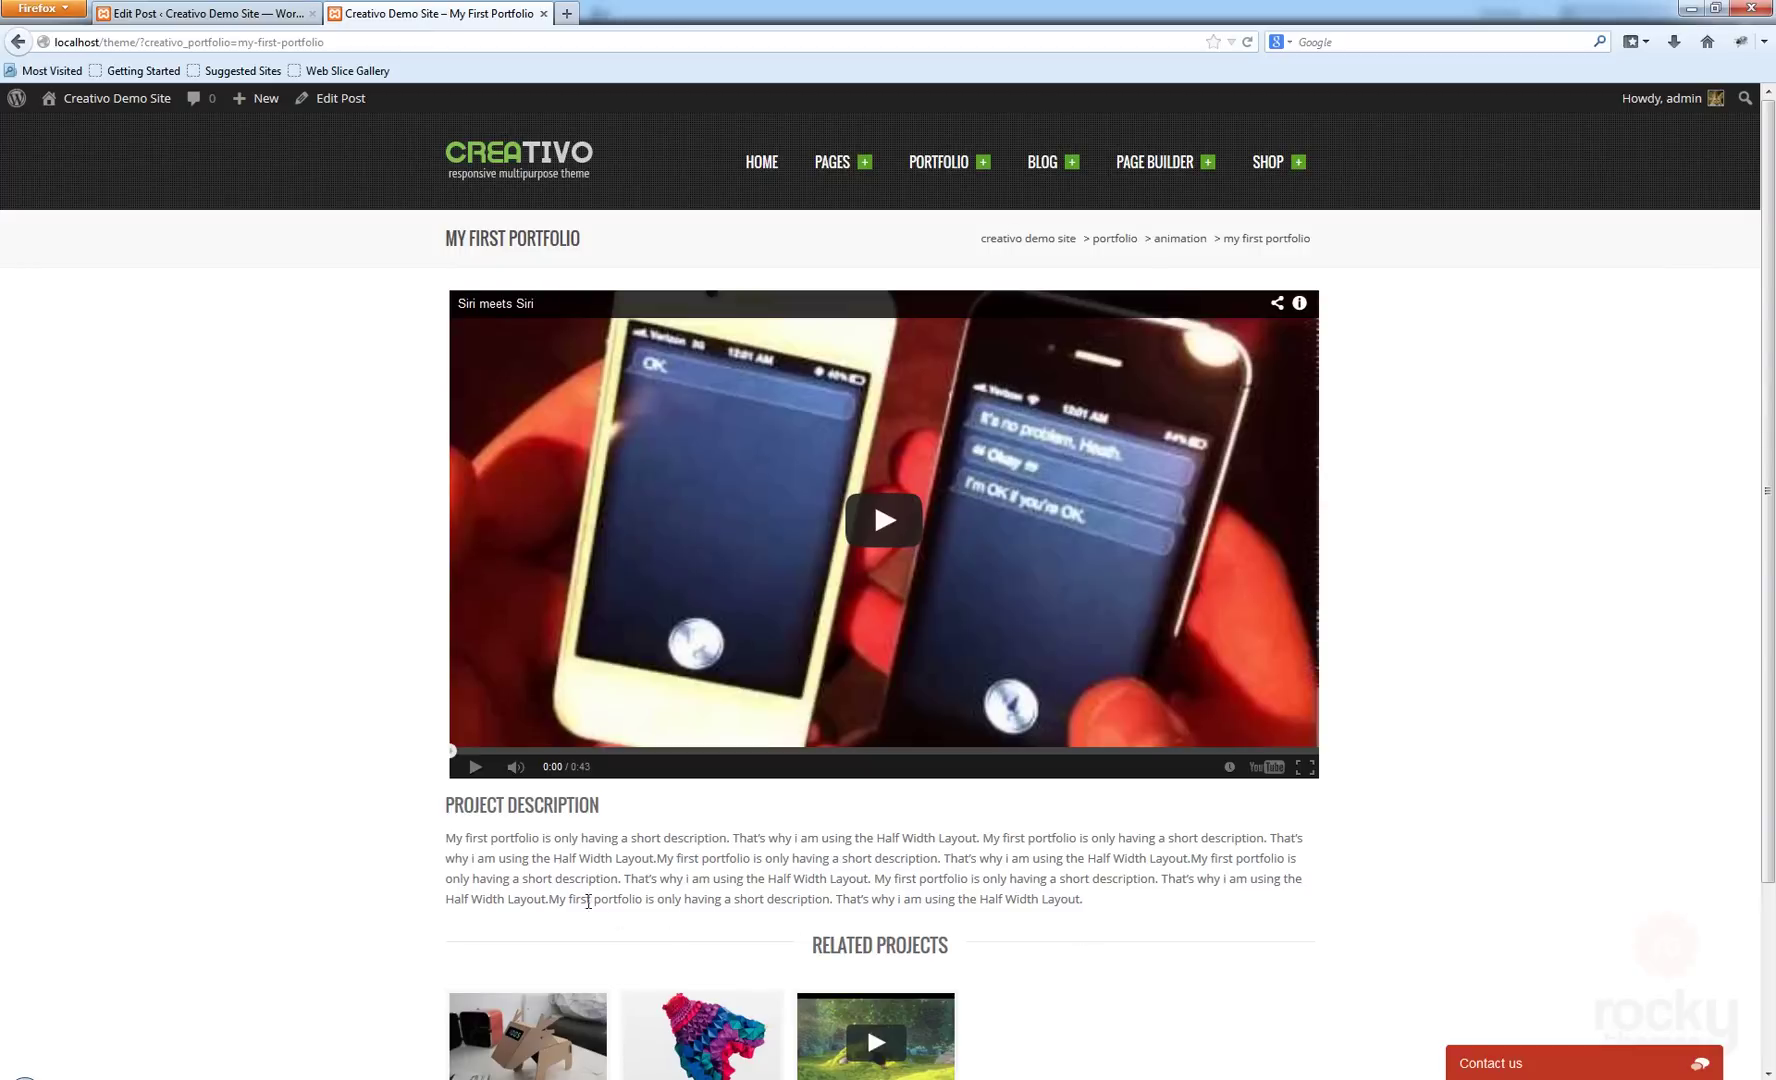